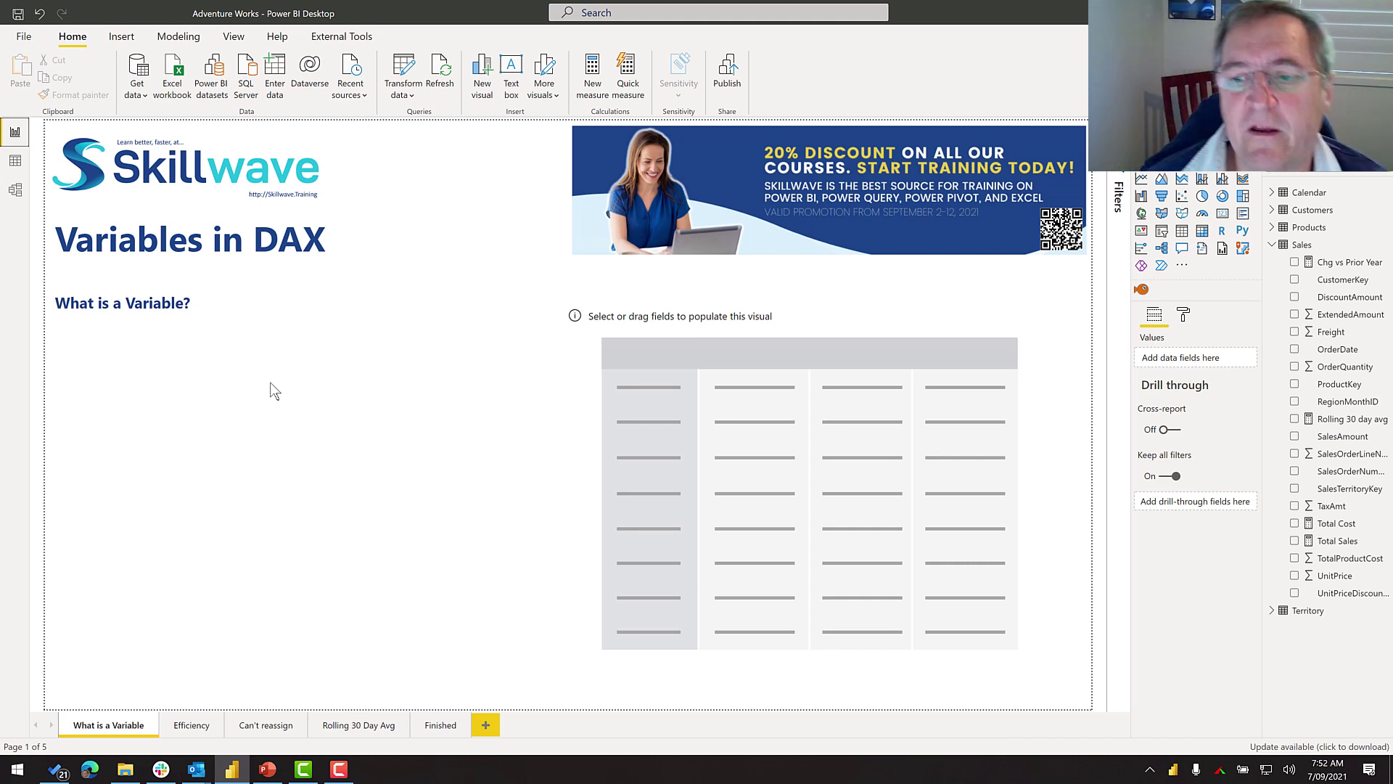
Create a new measure named test 1 in the Sales table and enlarge the formula text.
right_click(1315, 251)
click(1242, 269)
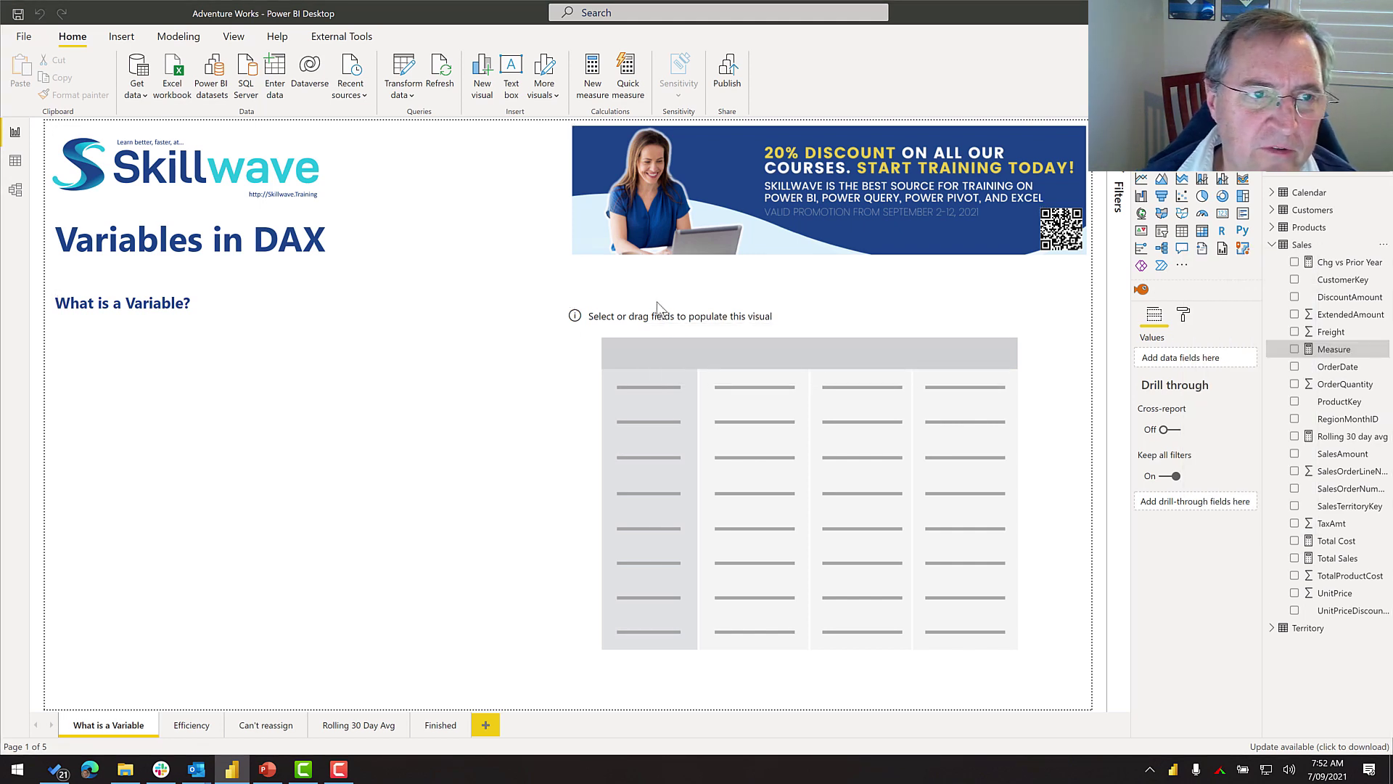
text(te)
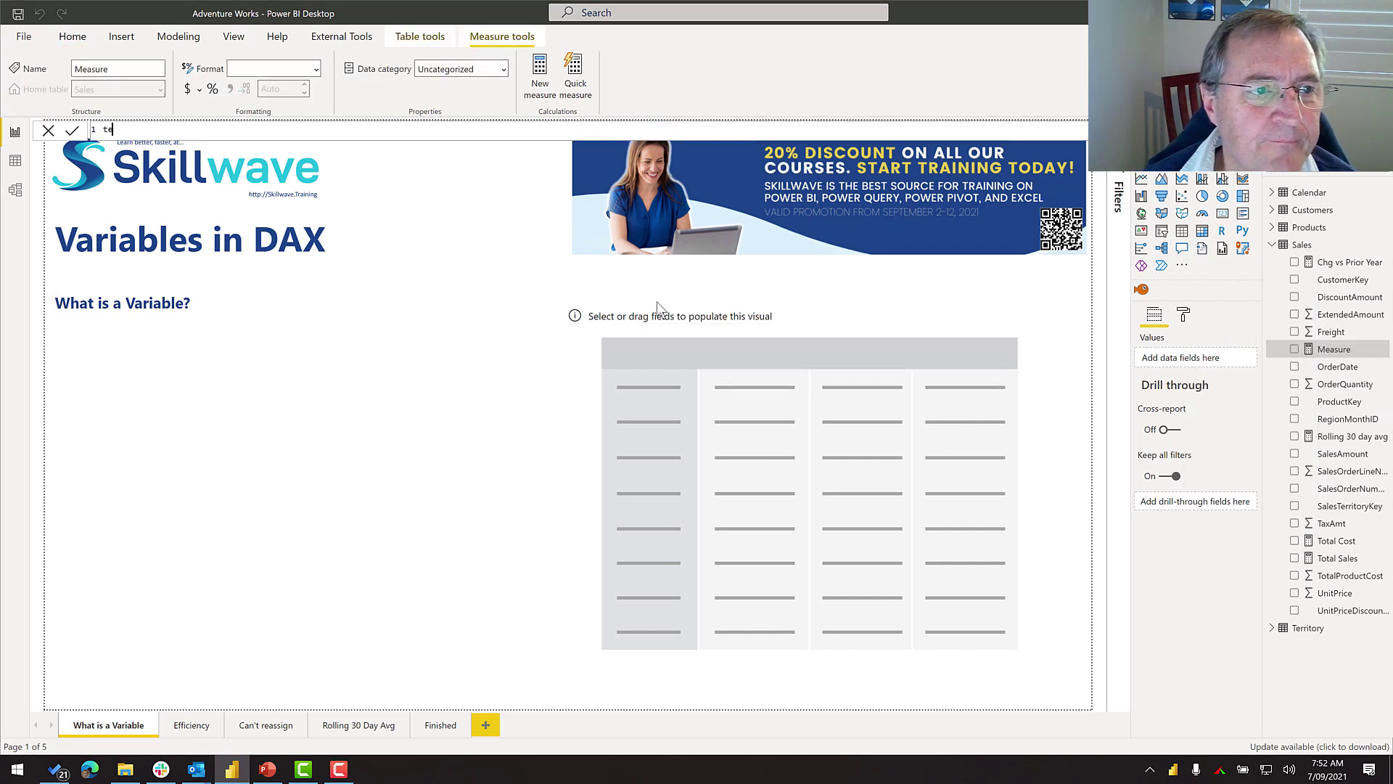
text(st 1 =)
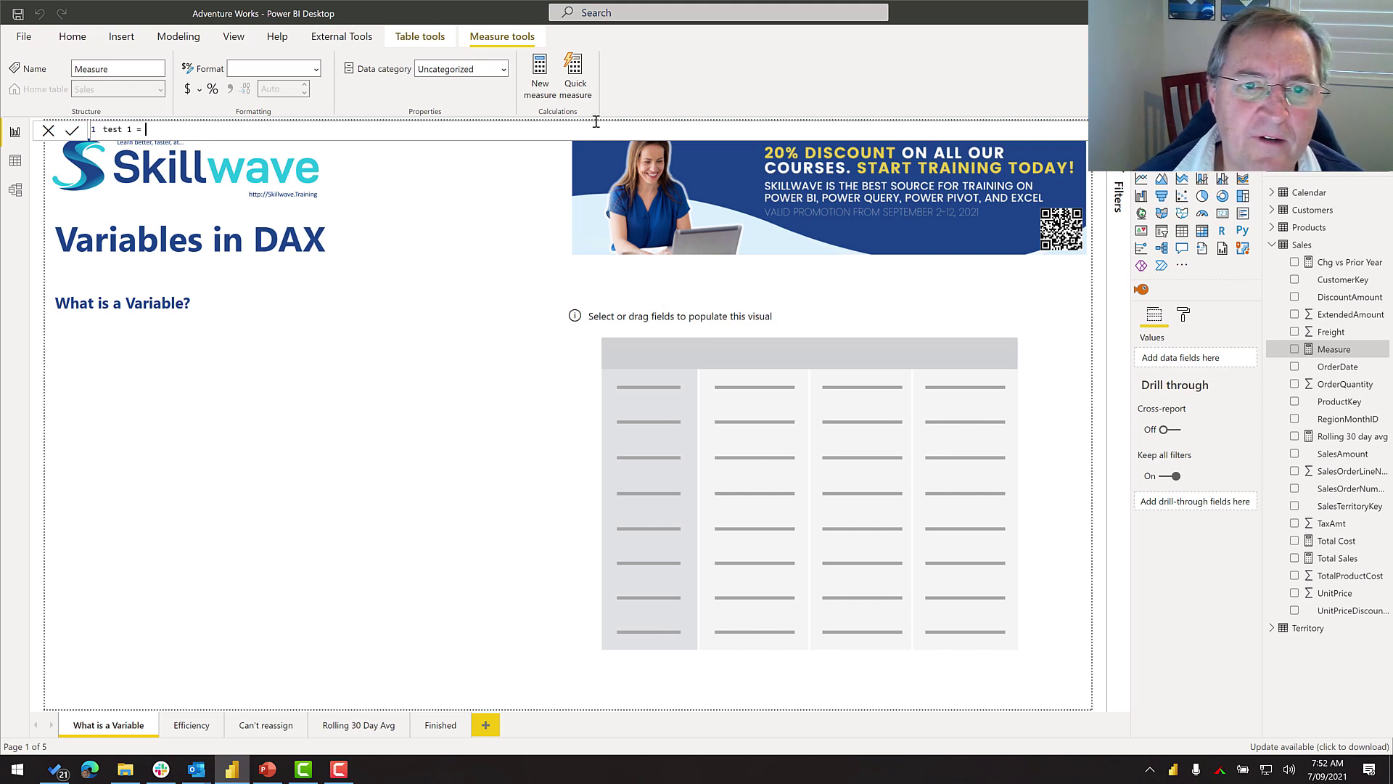
scroll(588, 127, up, 2)
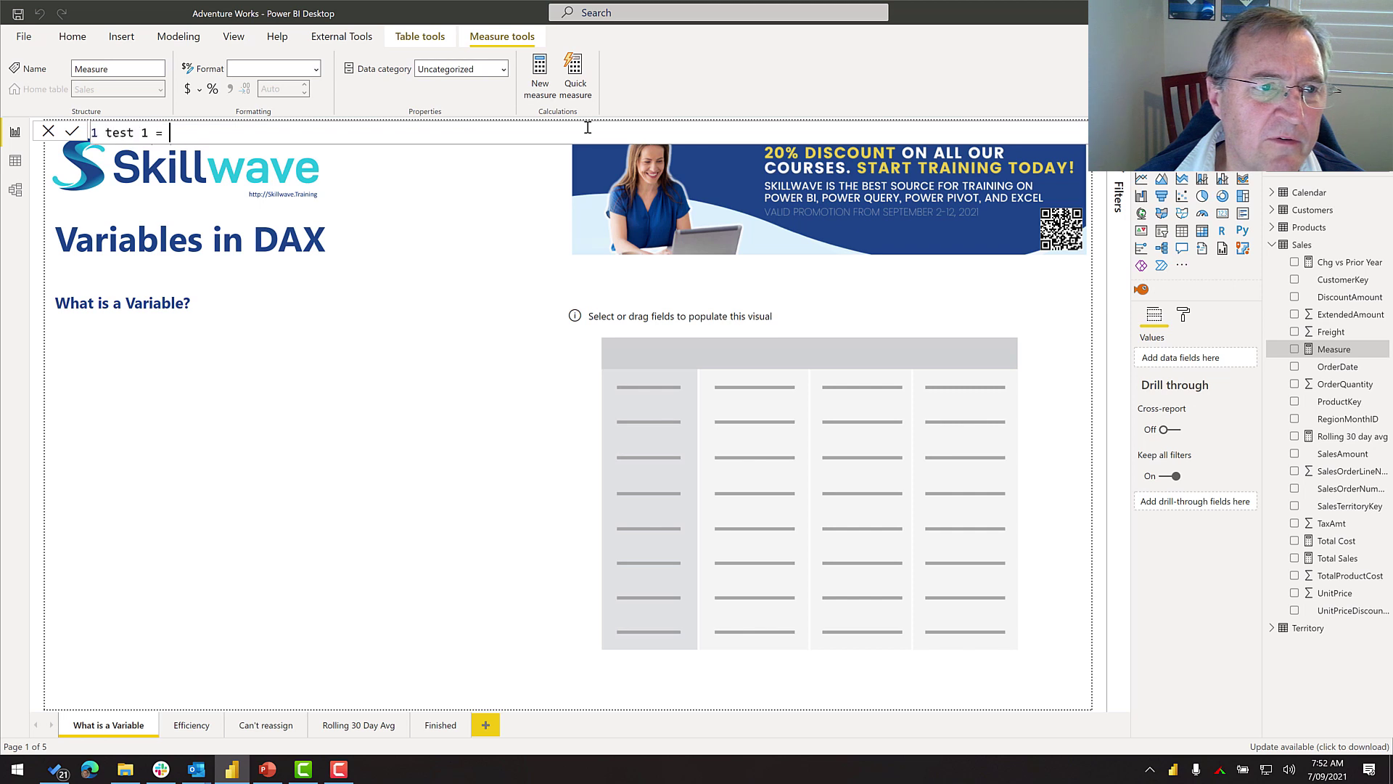
scroll(588, 127, up, 1)
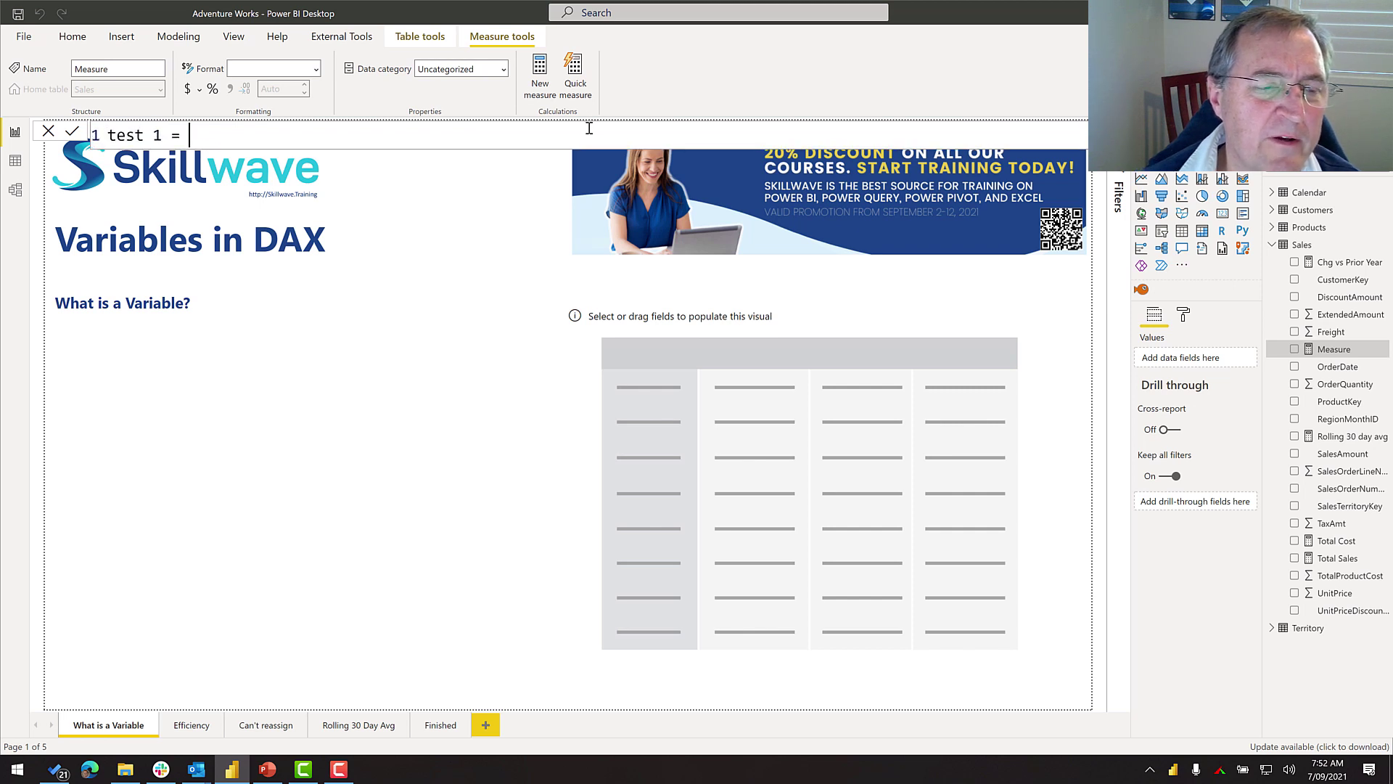
Declare two variables on separate lines of the test 1 formula: VAR X = 3 and VAR Y = 4.
text(VAR)
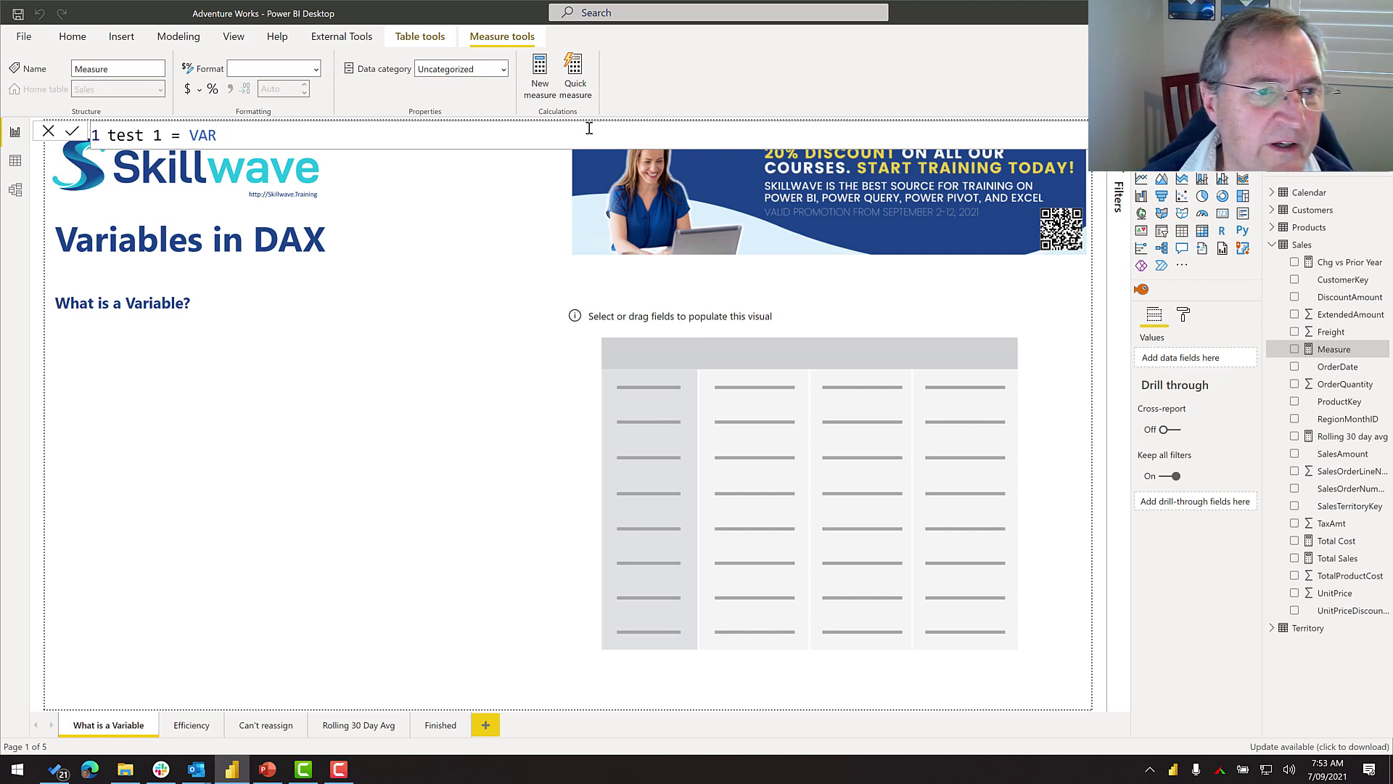
text(X = )
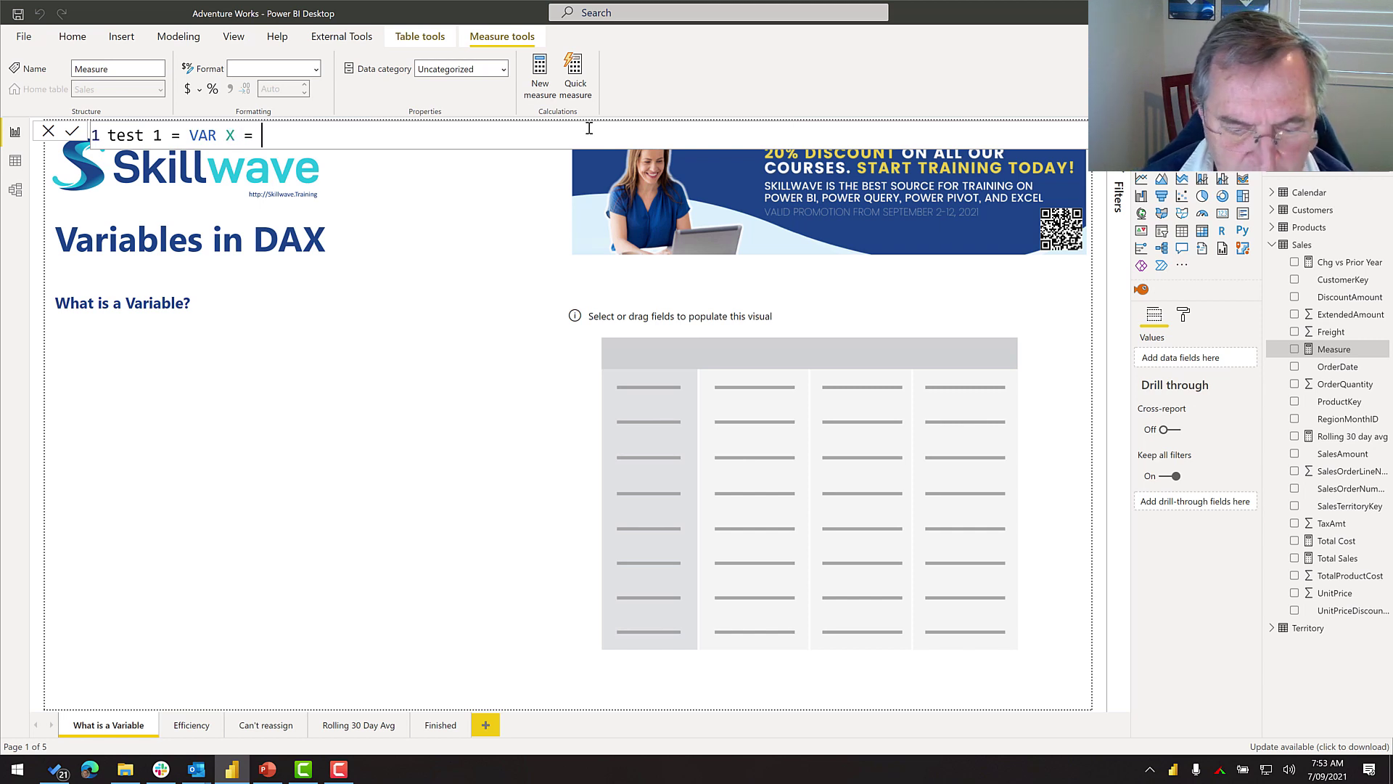
text(3)
key(shift+Return)
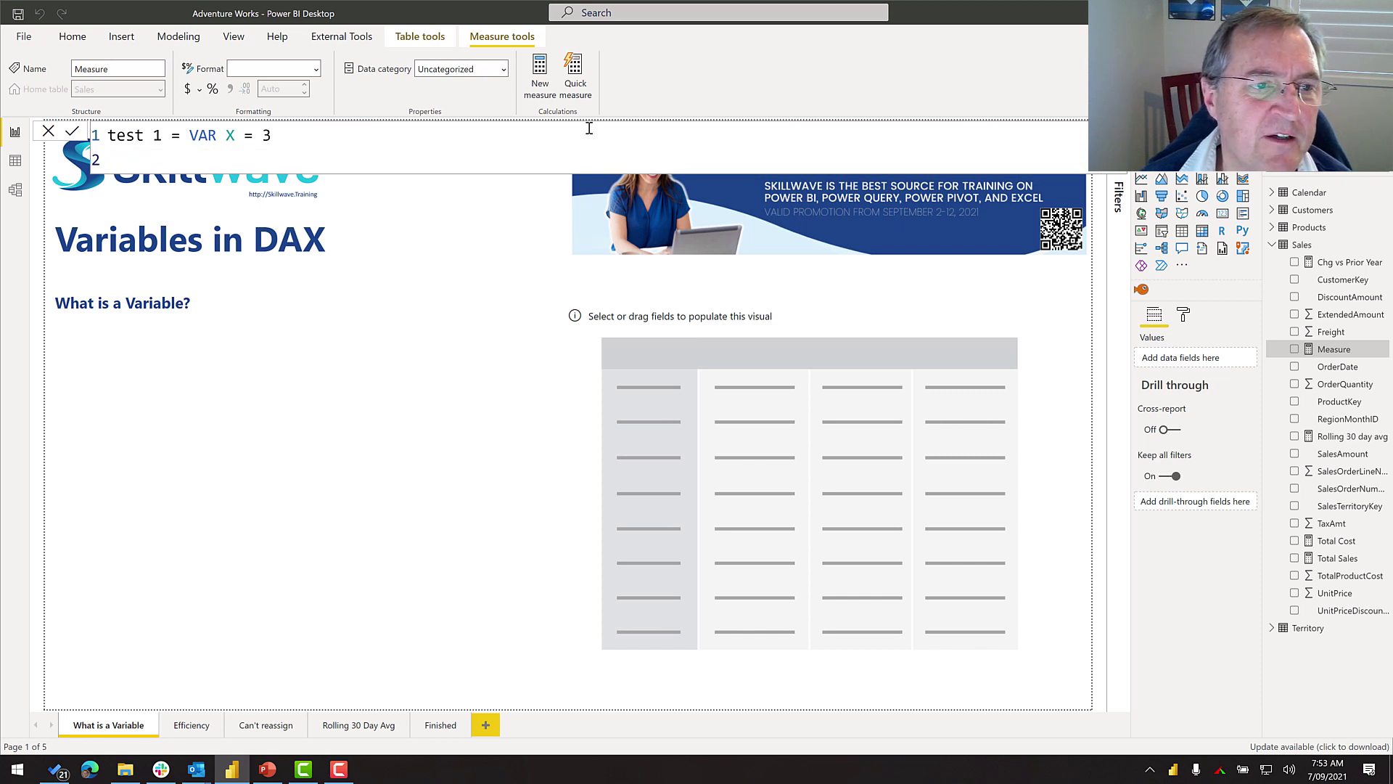
key(Tab)
text(V)
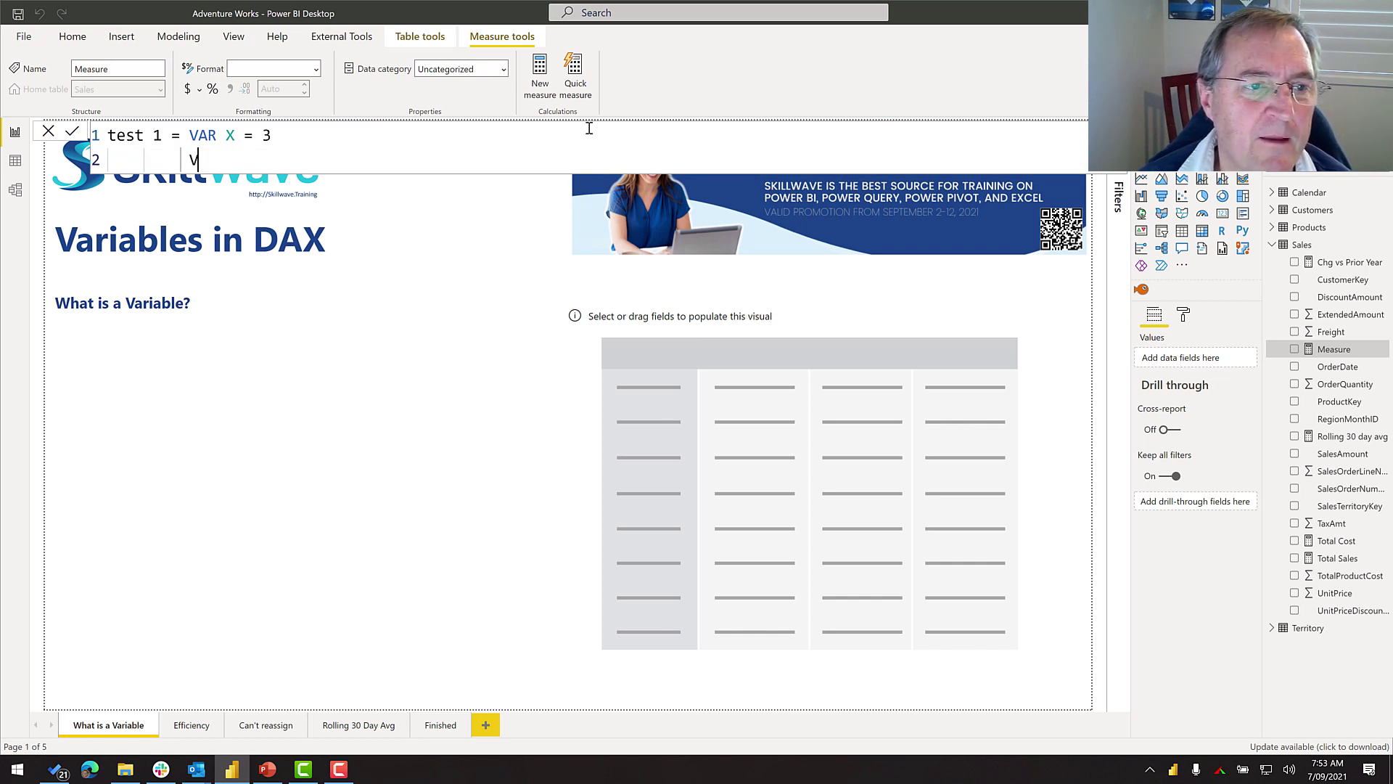
text(AR Y = 4)
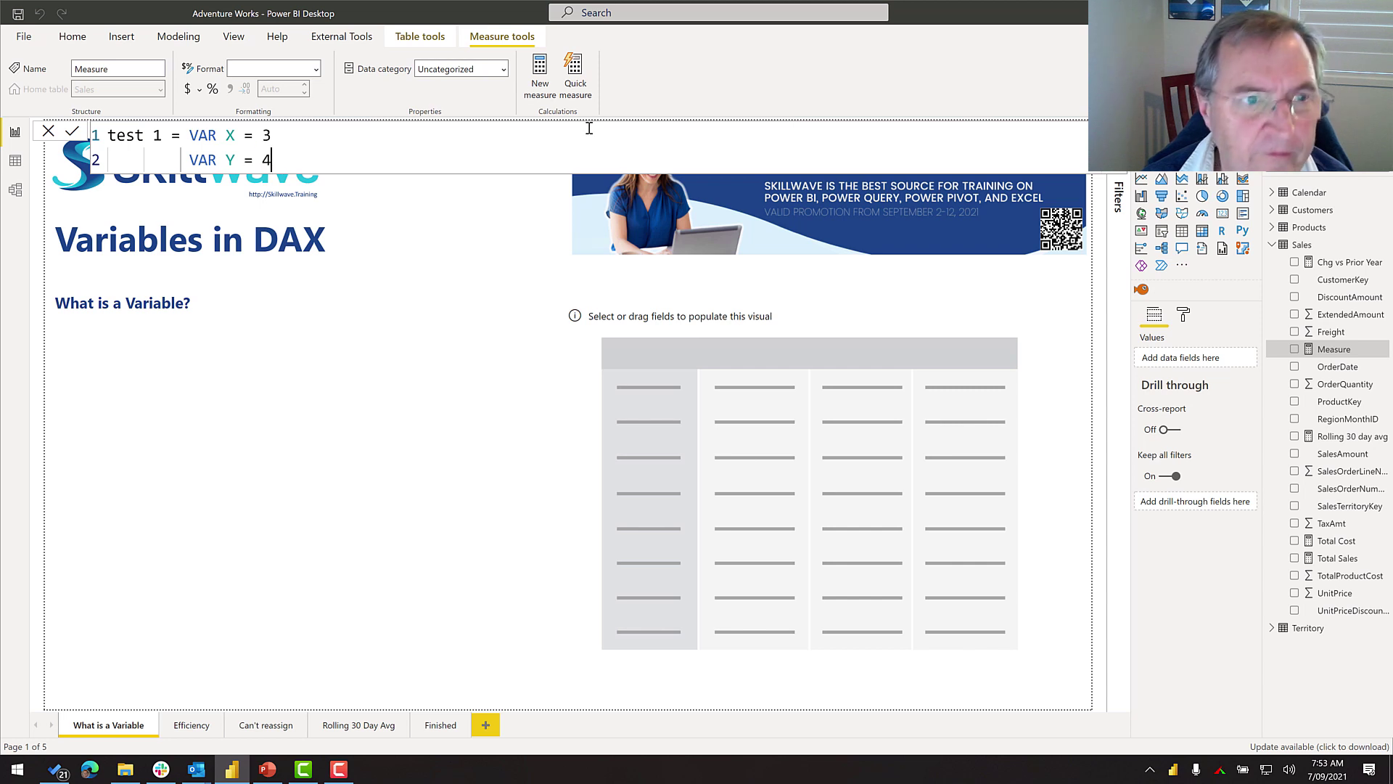
key(shift+Return)
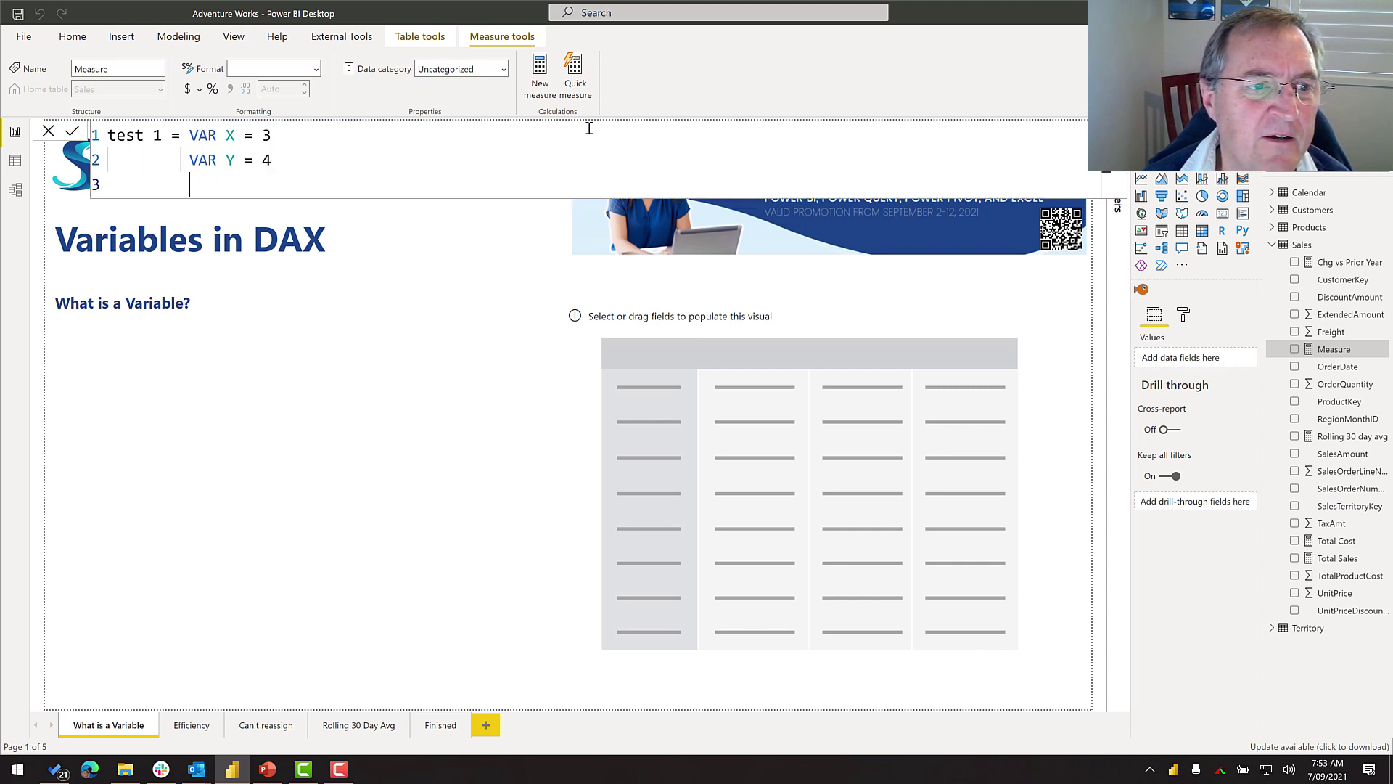
Complete the measure with RETURN X * Y and add test 1 to the values of the empty matrix visual.
text(RETURN )
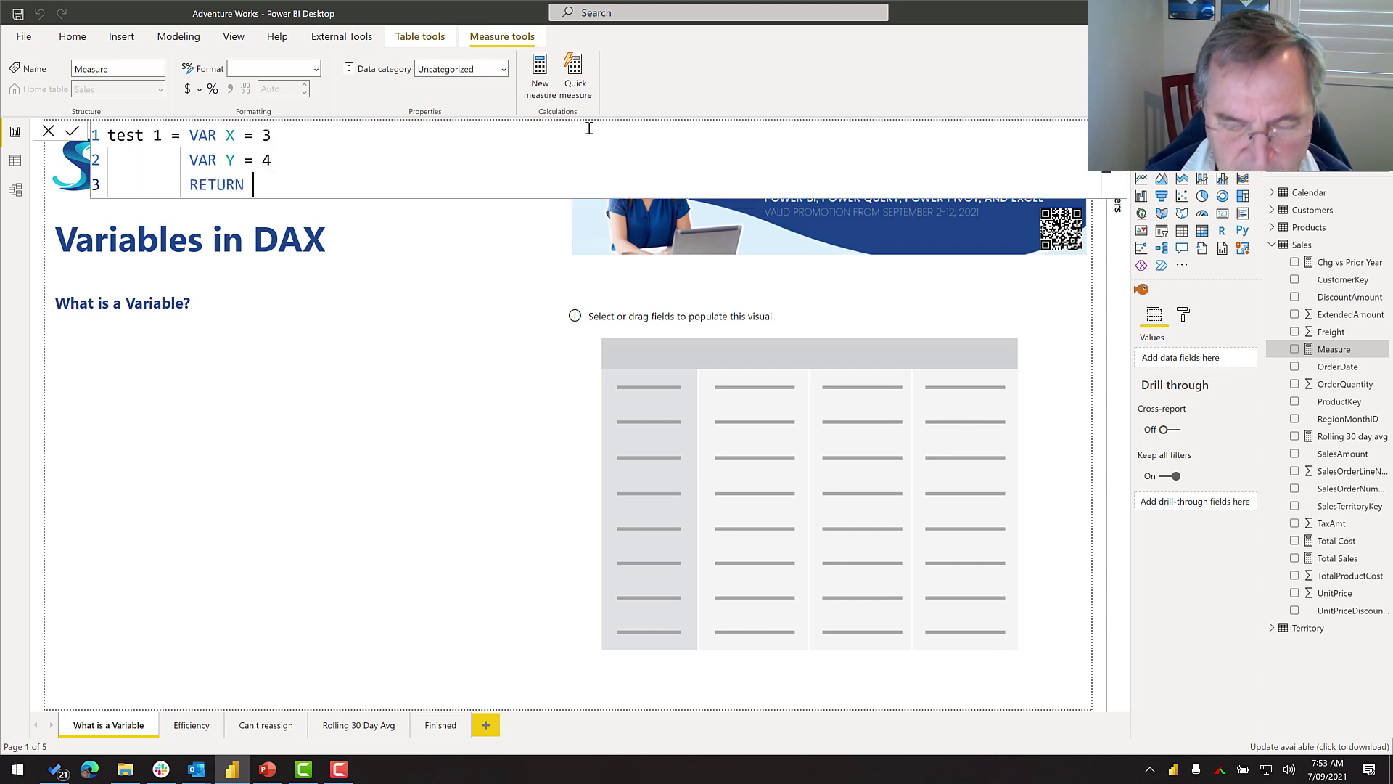
text(X *)
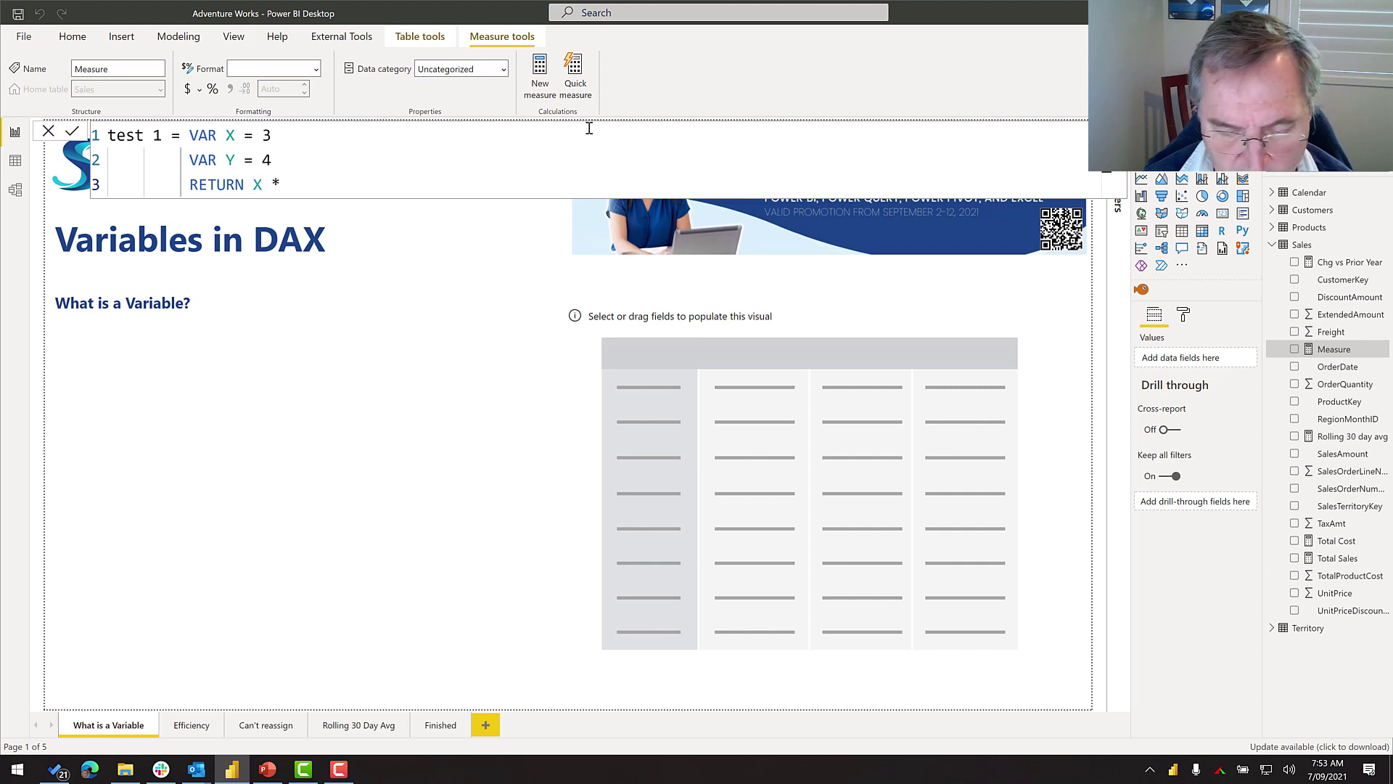
text( Y)
key(Escape)
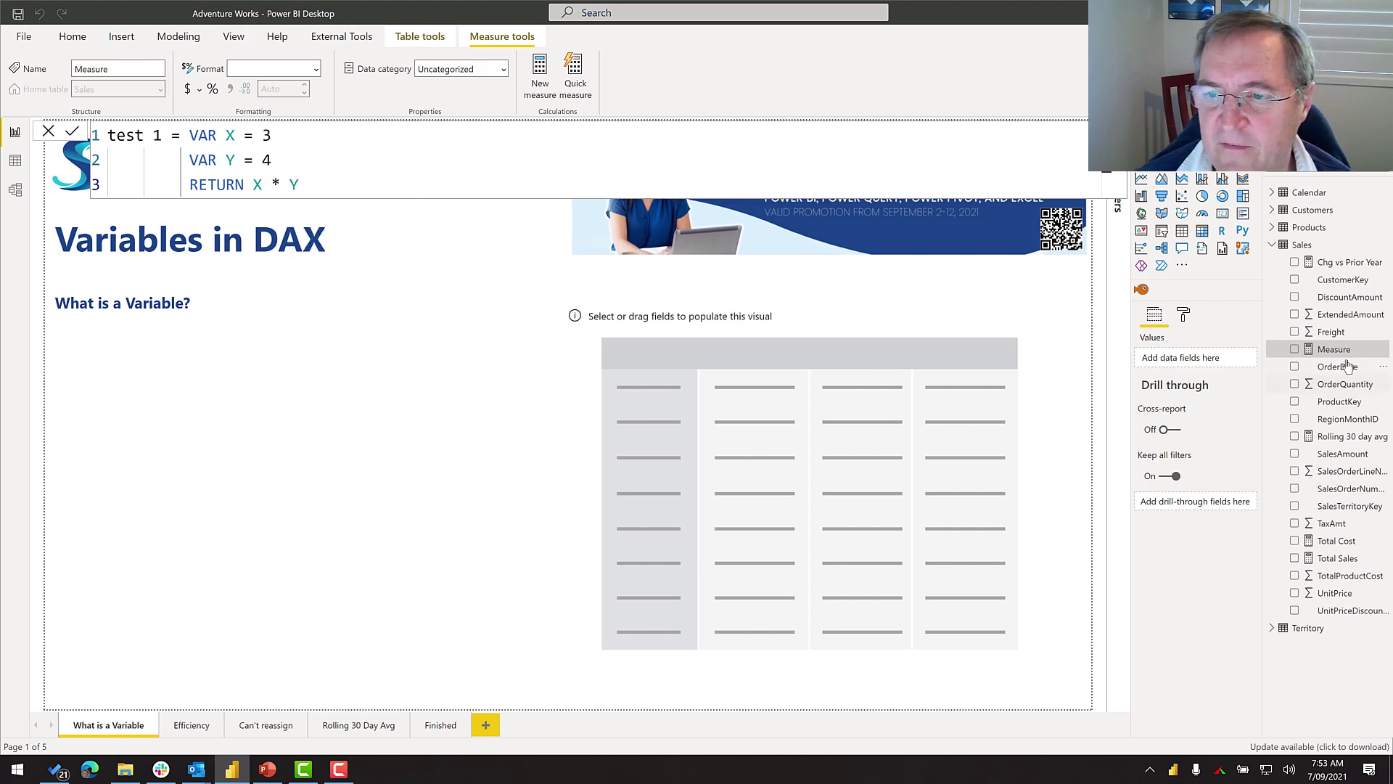
click(73, 132)
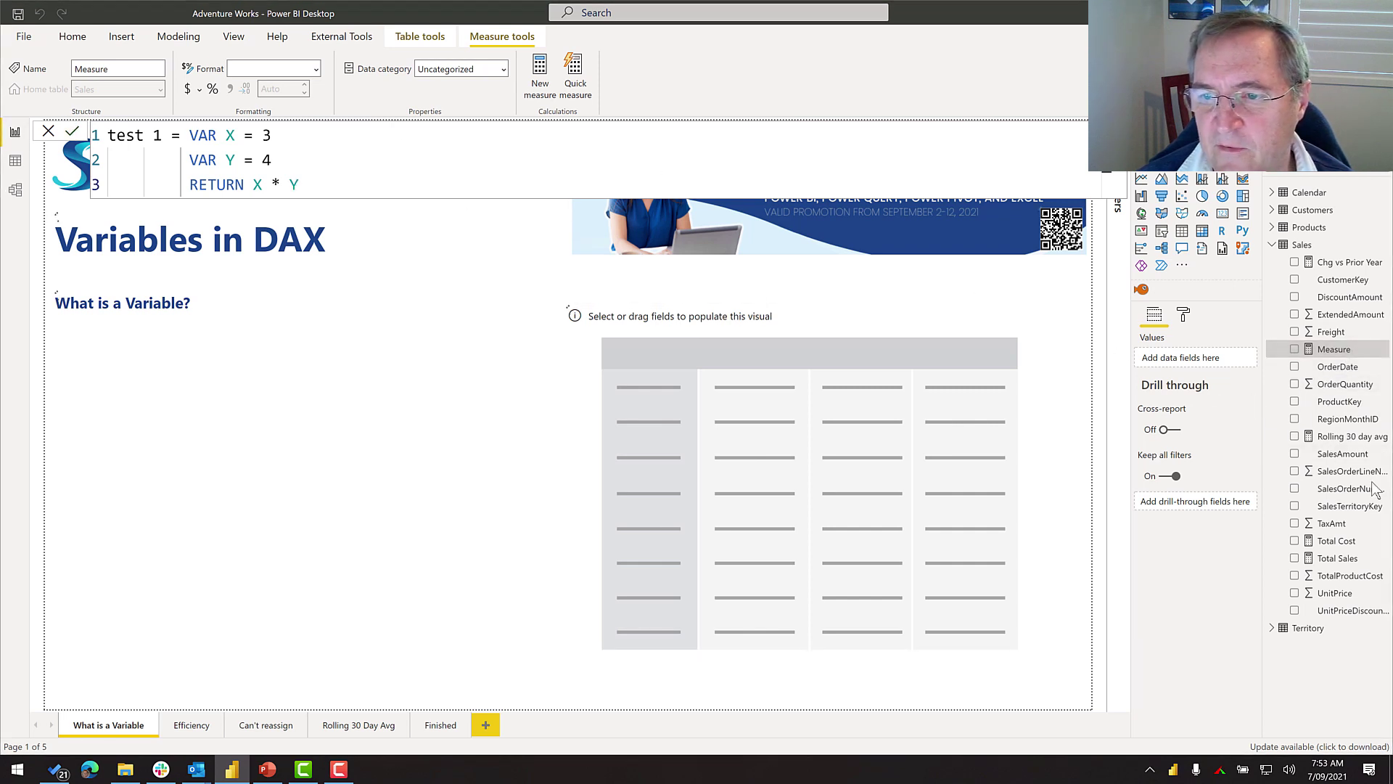
drag(1343, 524, 827, 514)
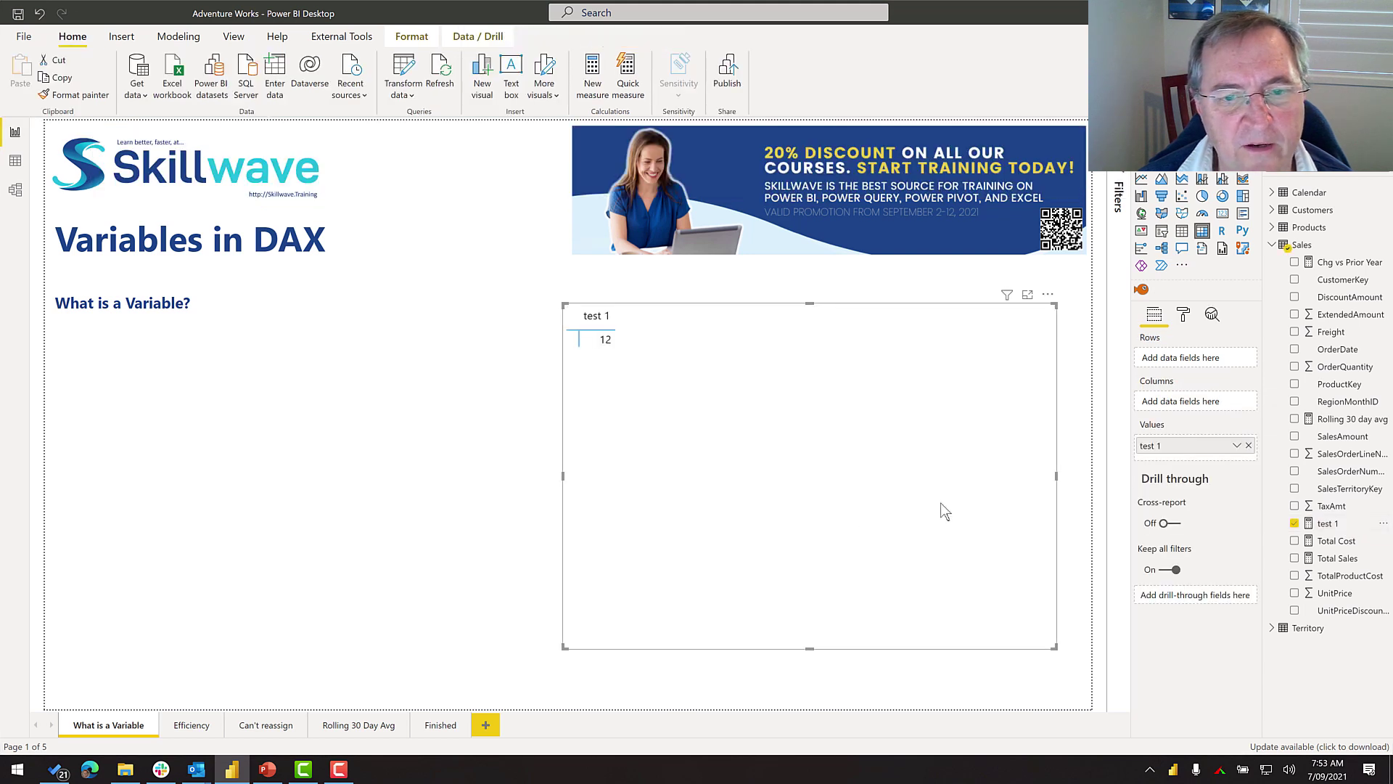
Rename the declared variables in the test 1 formula from X to Width and from Y to Length.
click(1328, 523)
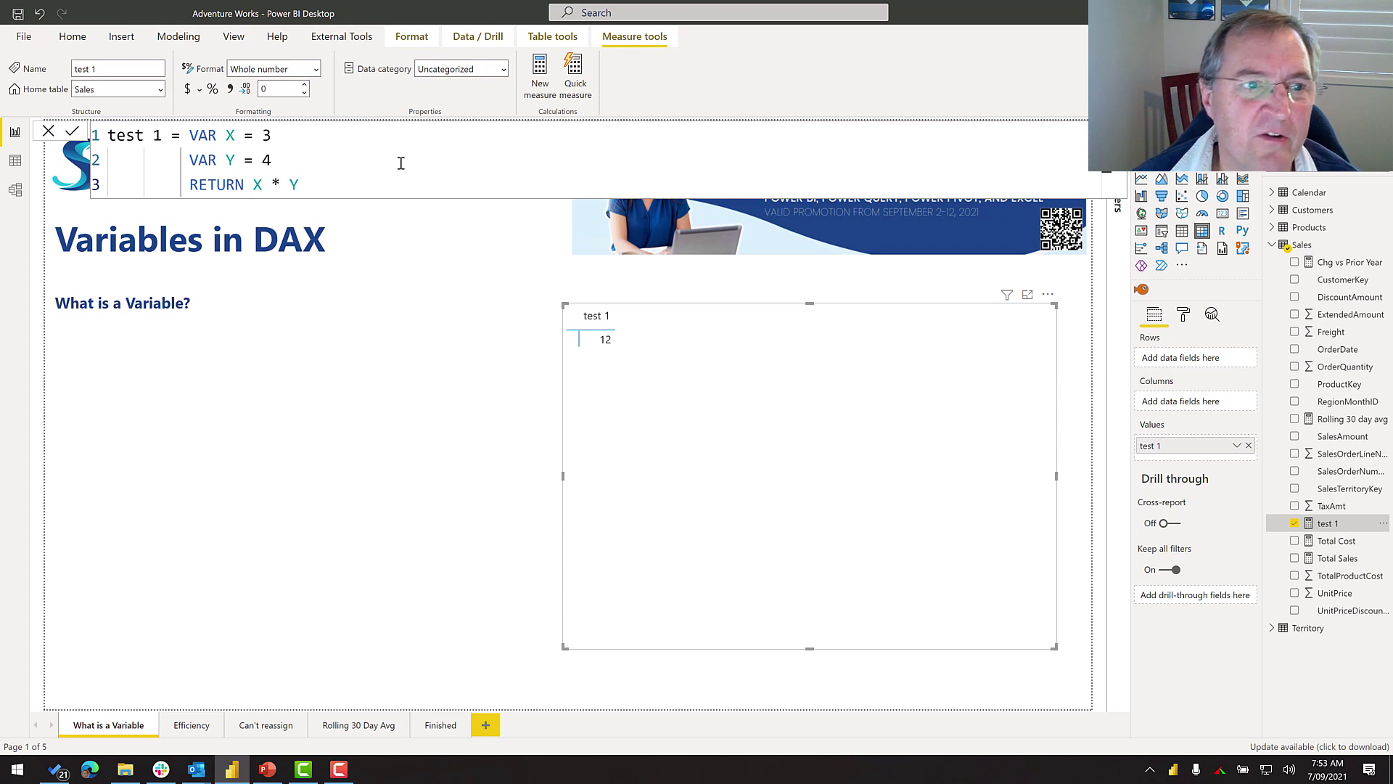
click(230, 138)
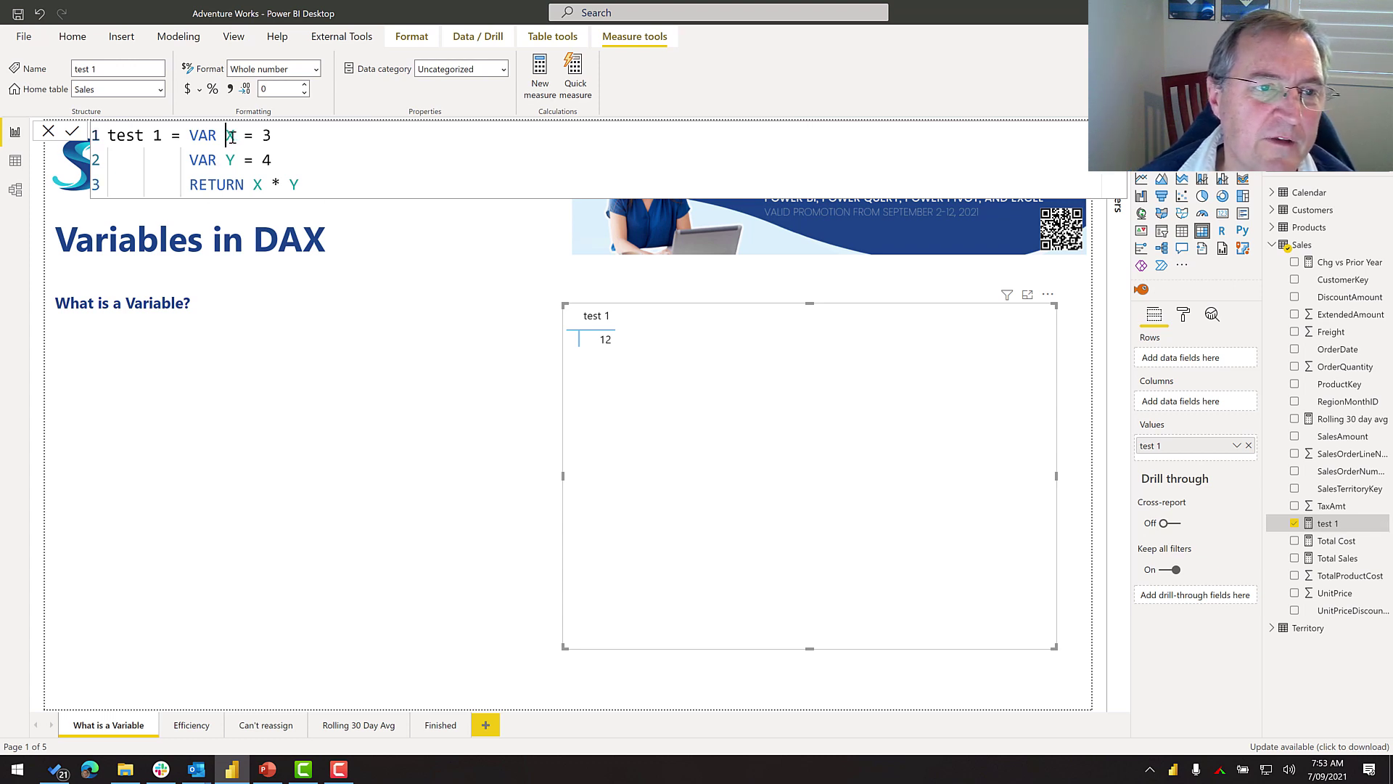
double_click(231, 138)
text(Width)
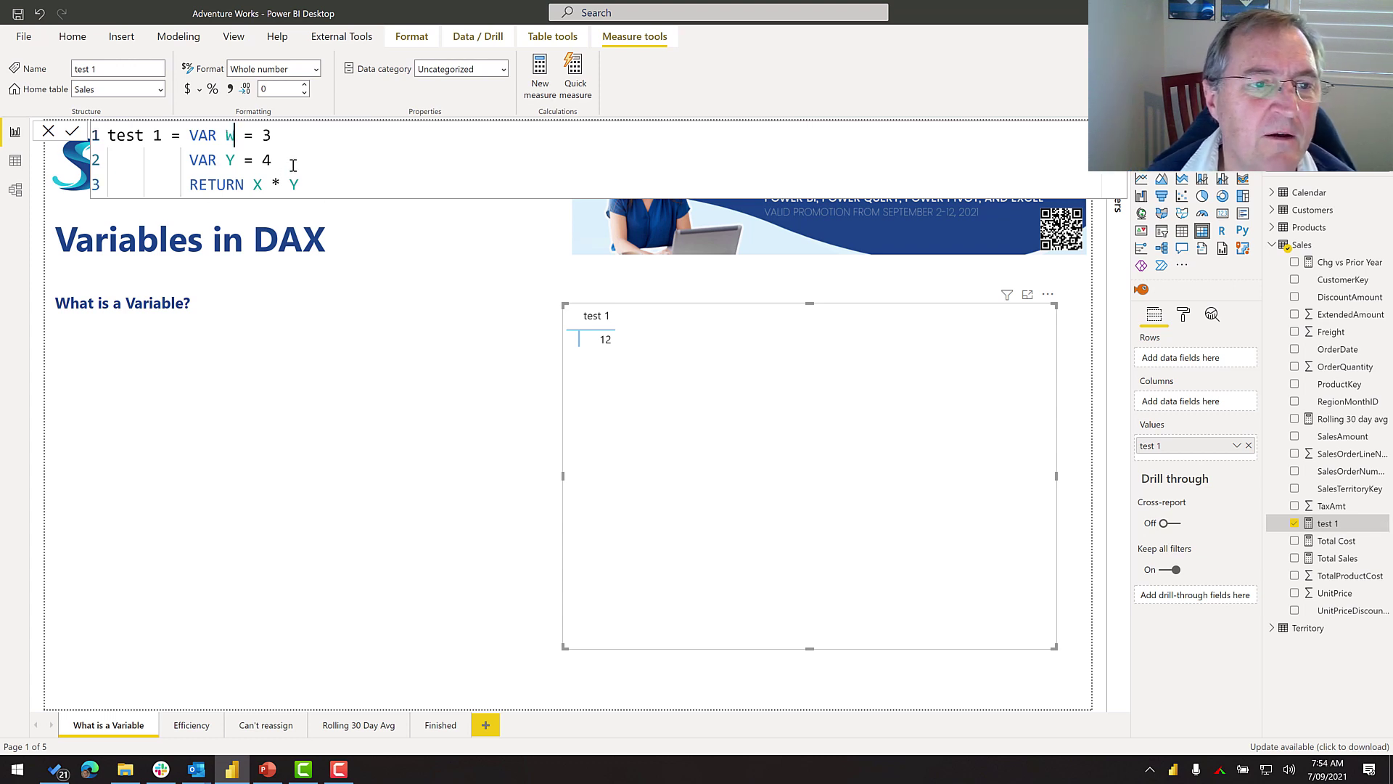
double_click(227, 161)
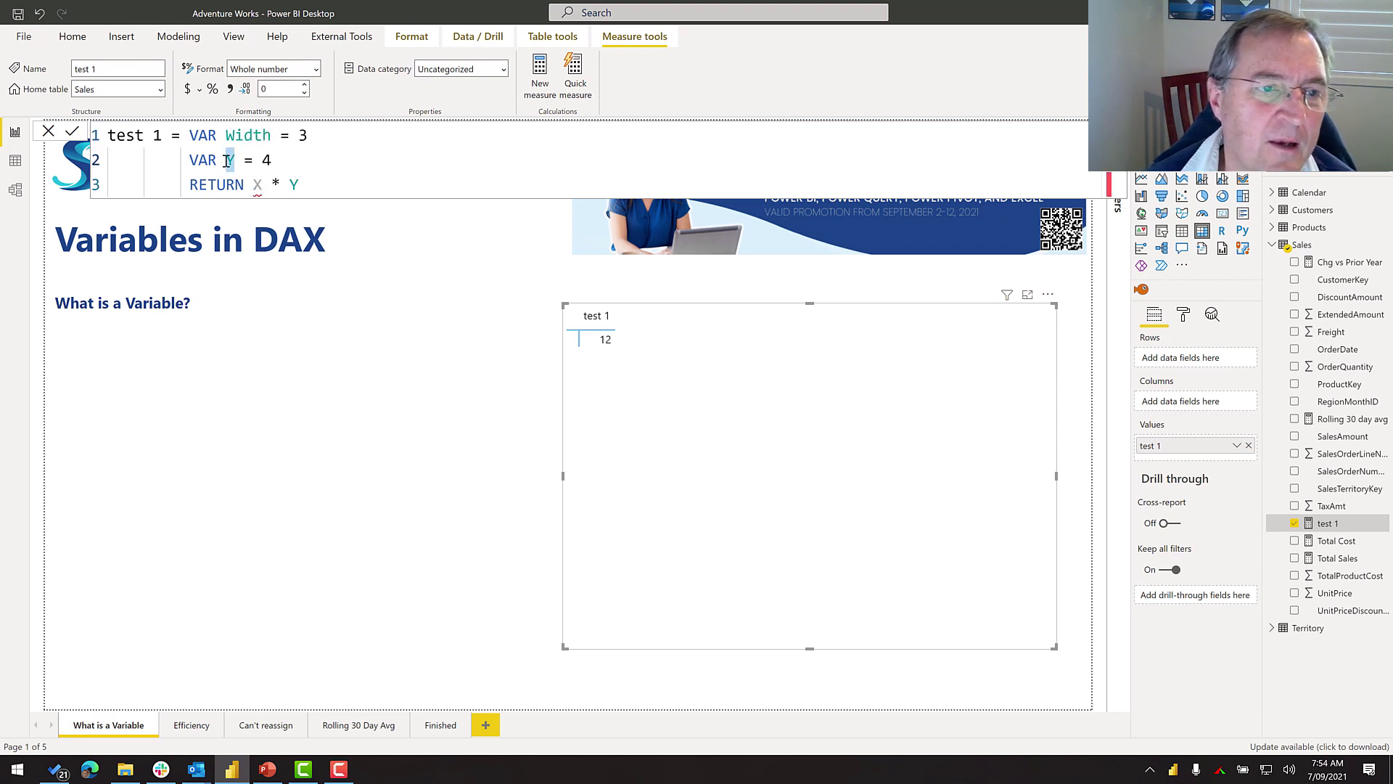
text(Length)
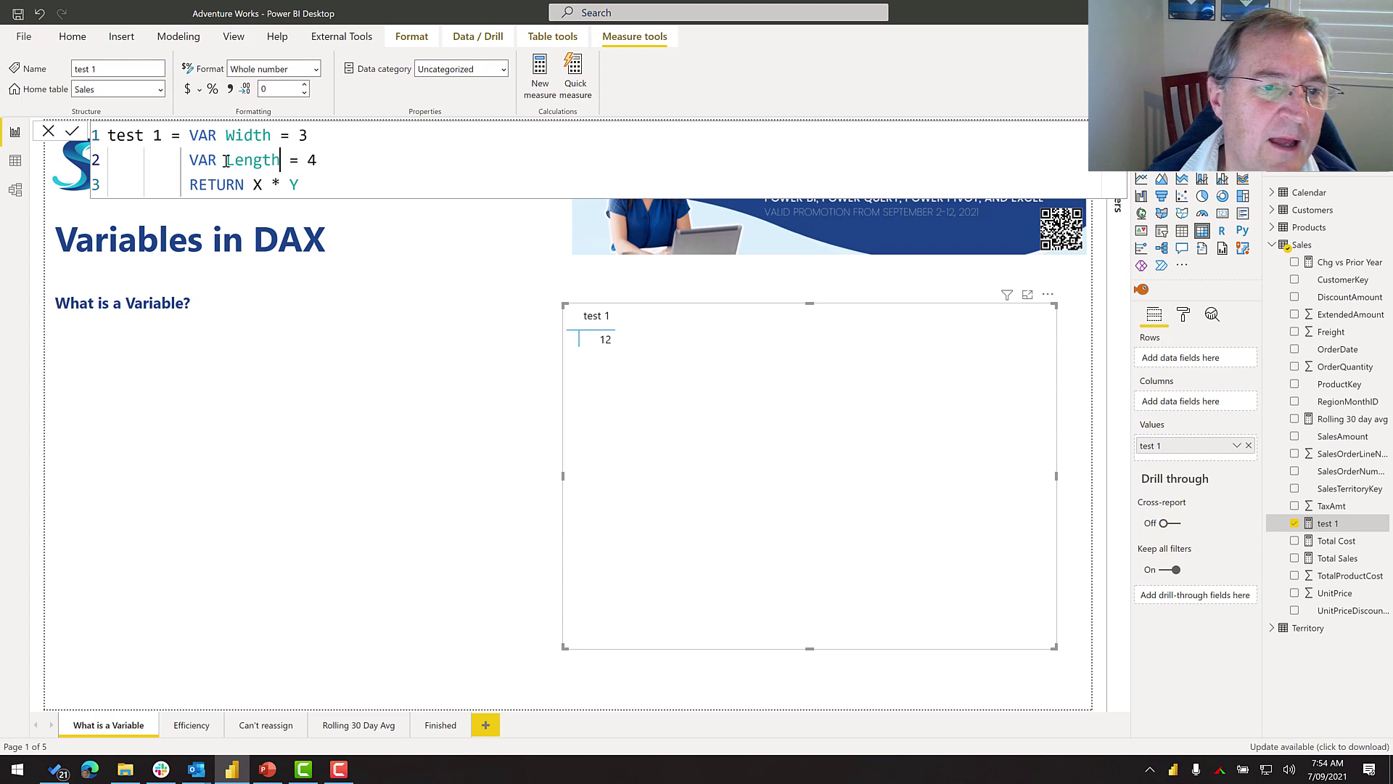
Replace the RETURN expression of test 1 with Width * Length and commit the formula.
drag(253, 184, 300, 185)
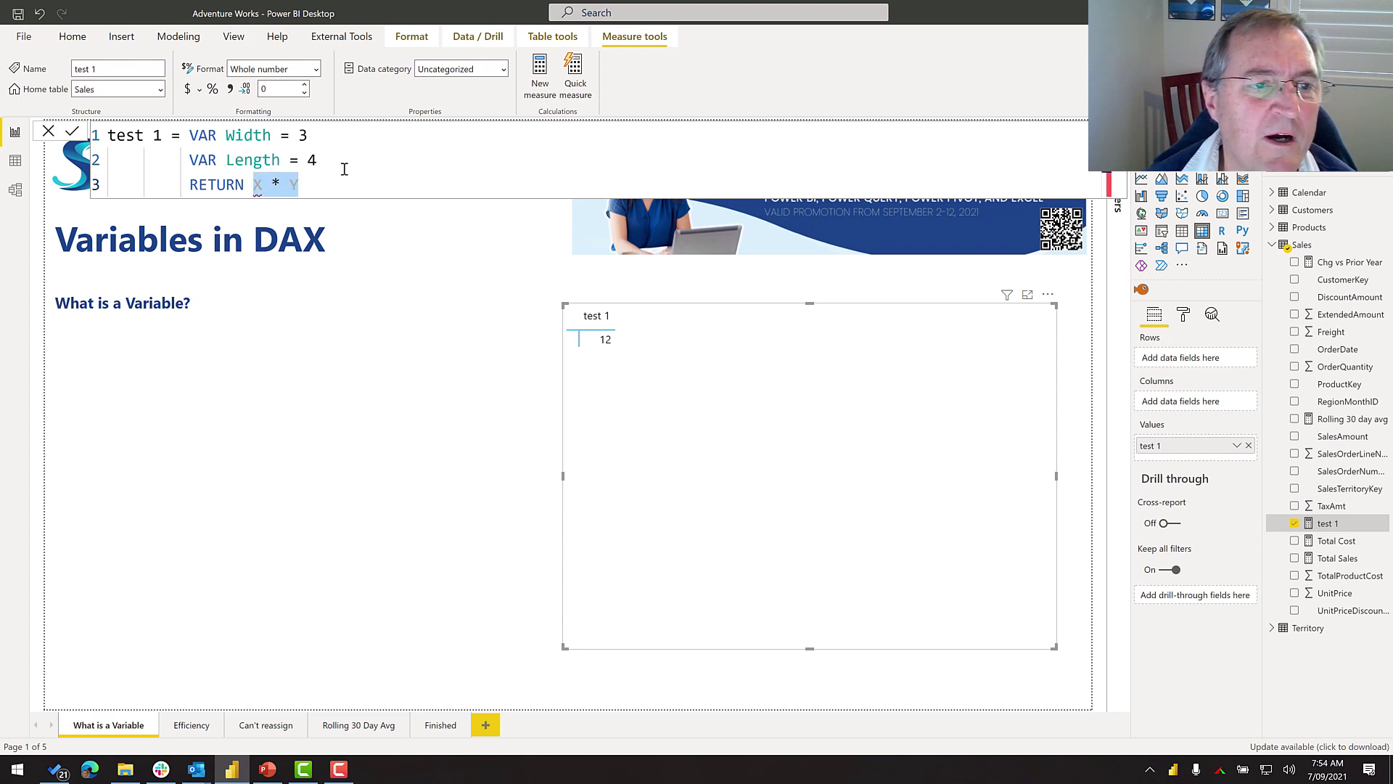
text(Width )
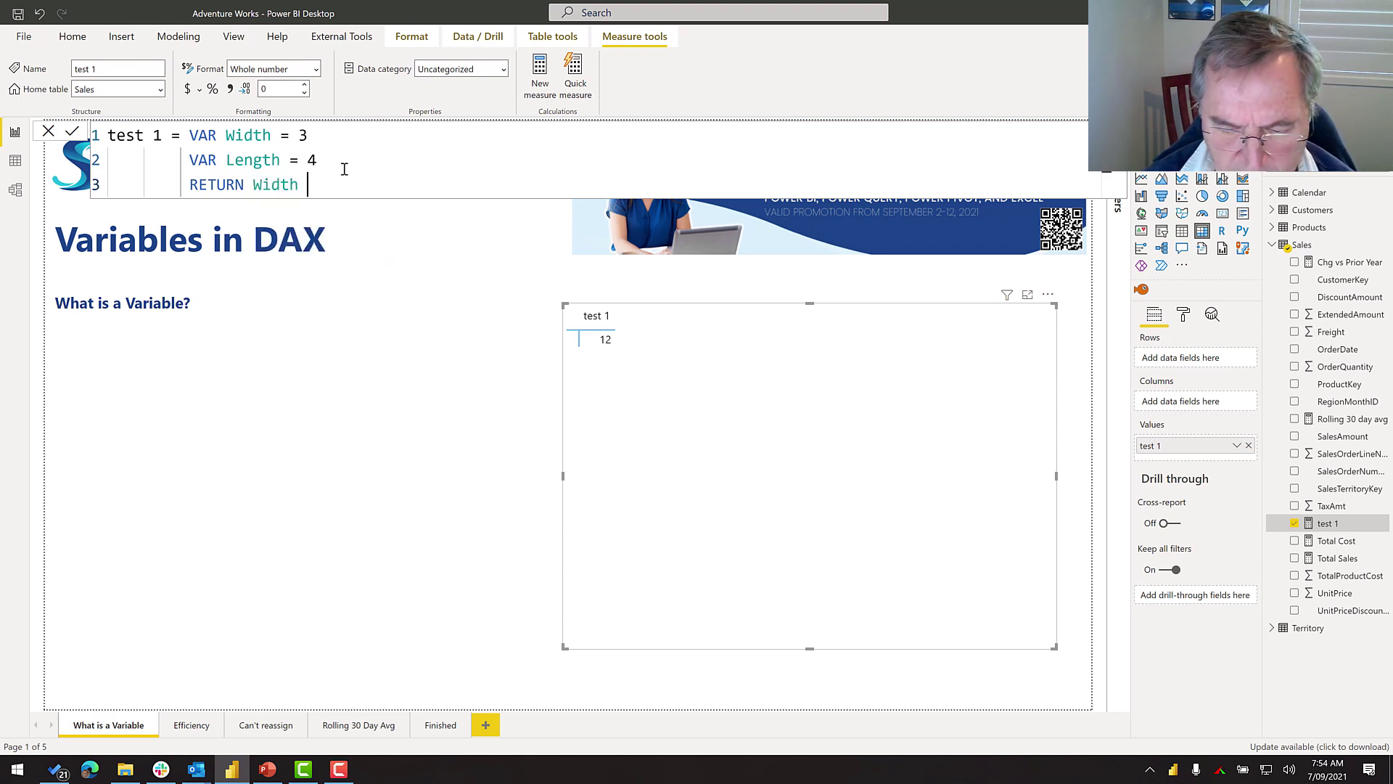
text(* len)
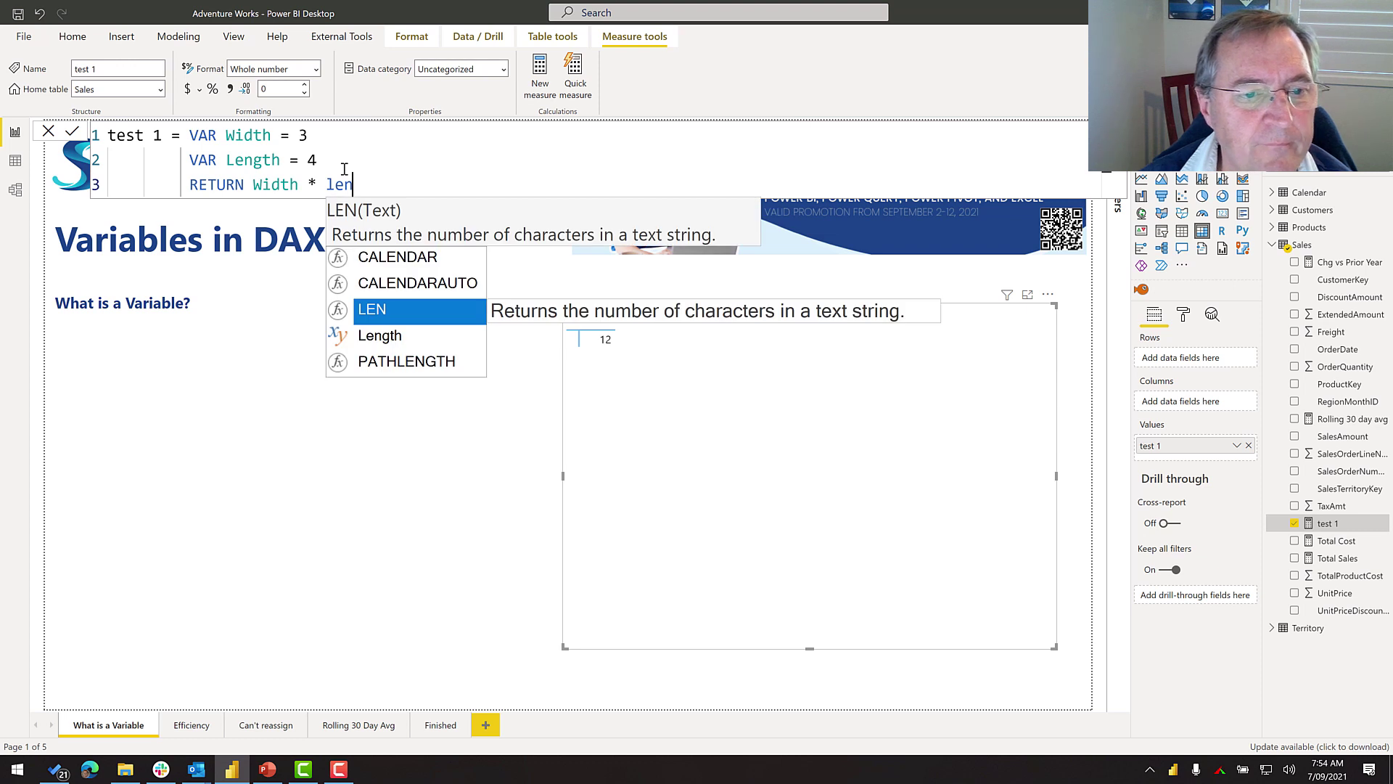
key(Down)
key(Tab)
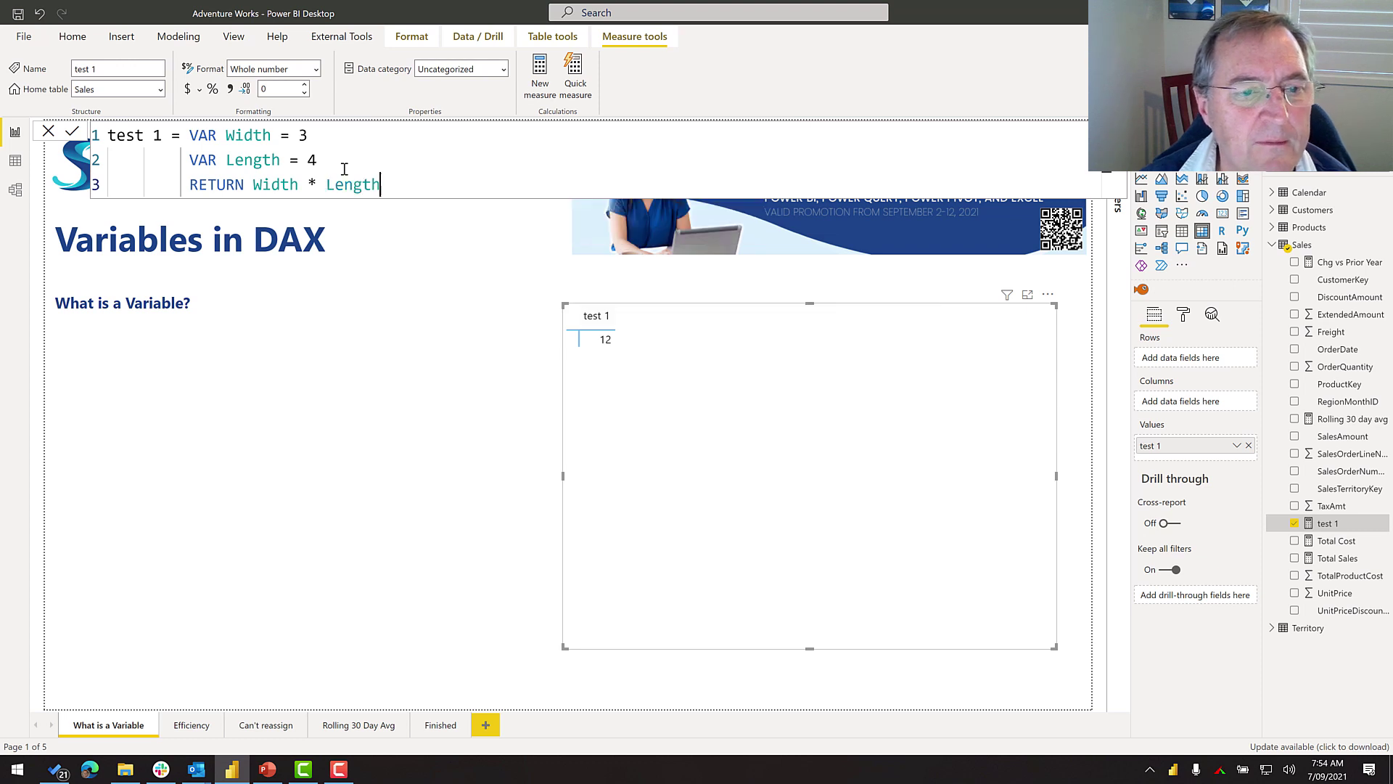
click(72, 130)
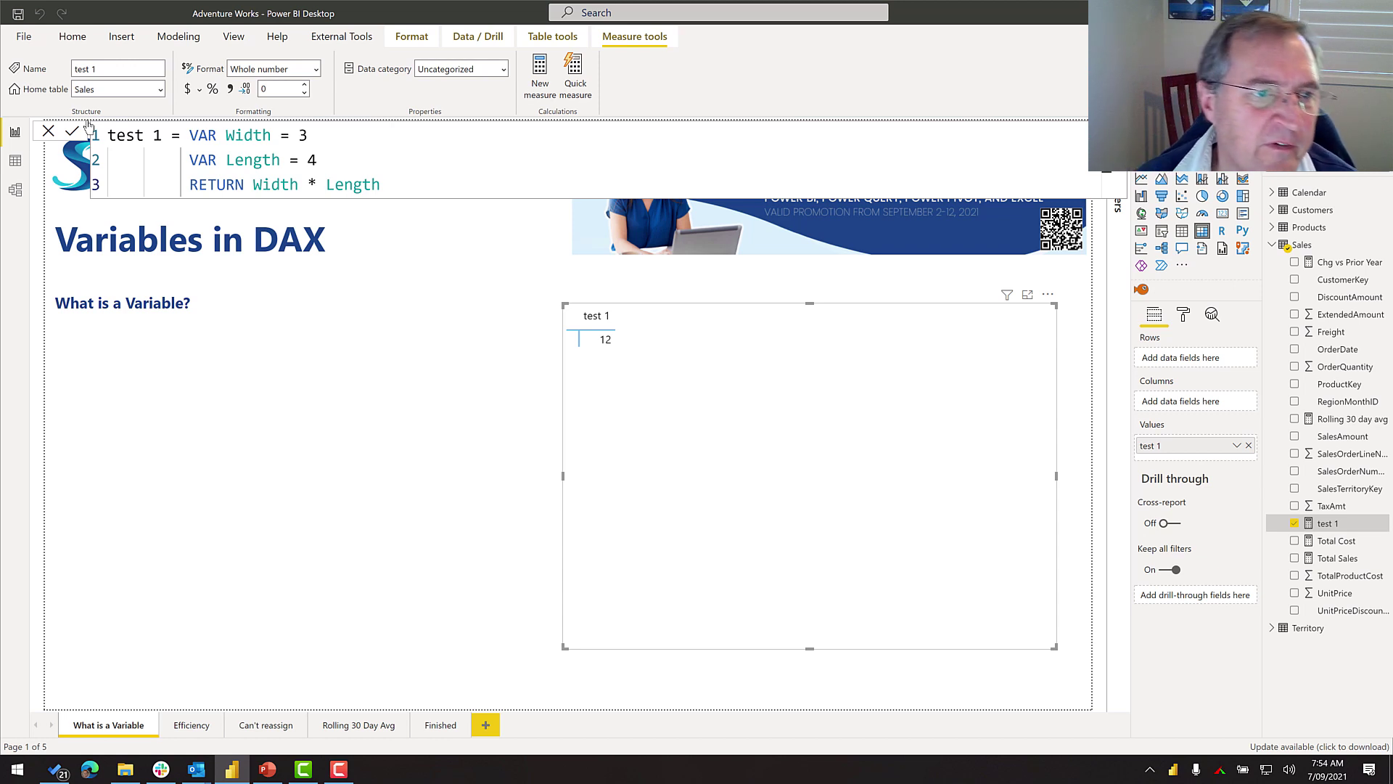
Try 2Width as the variable name in the first declaration, and take the leading 2 out again.
click(225, 135)
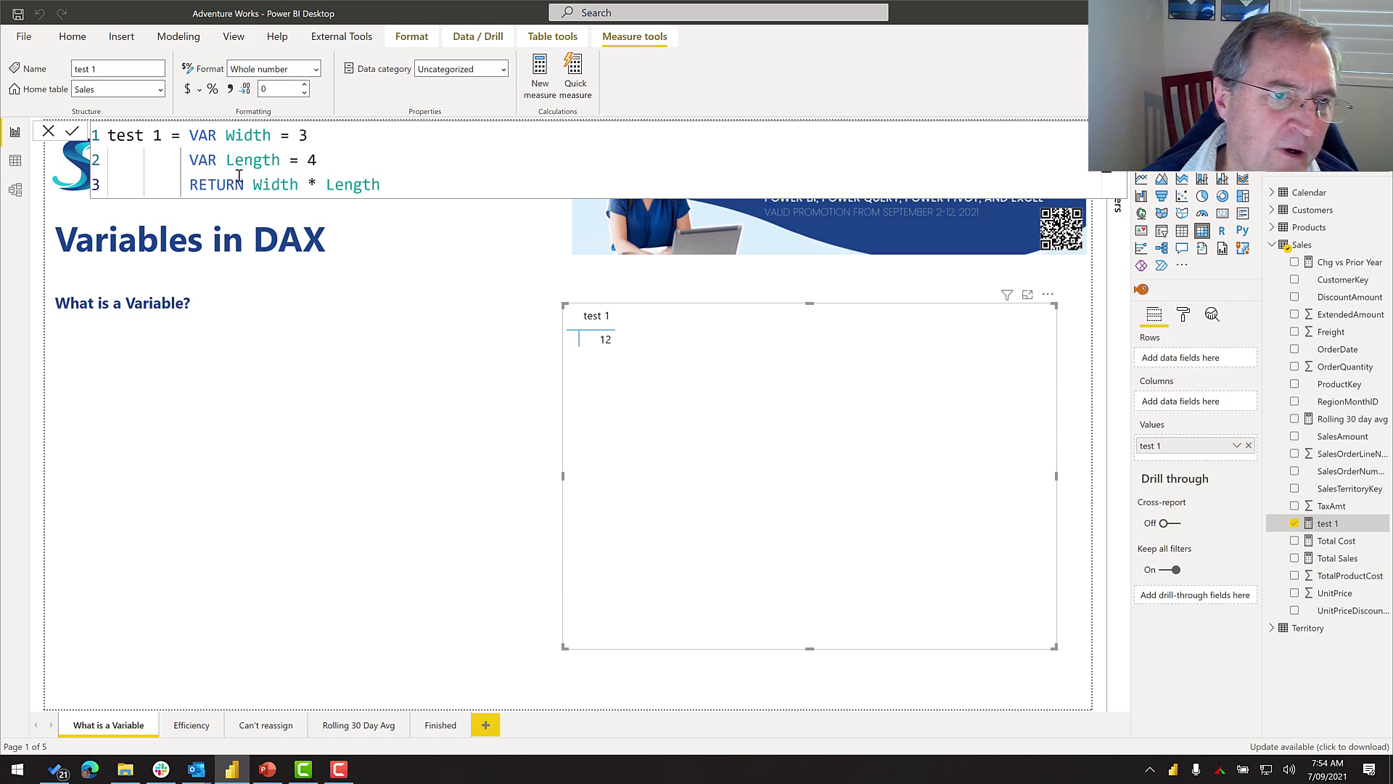
text(2)
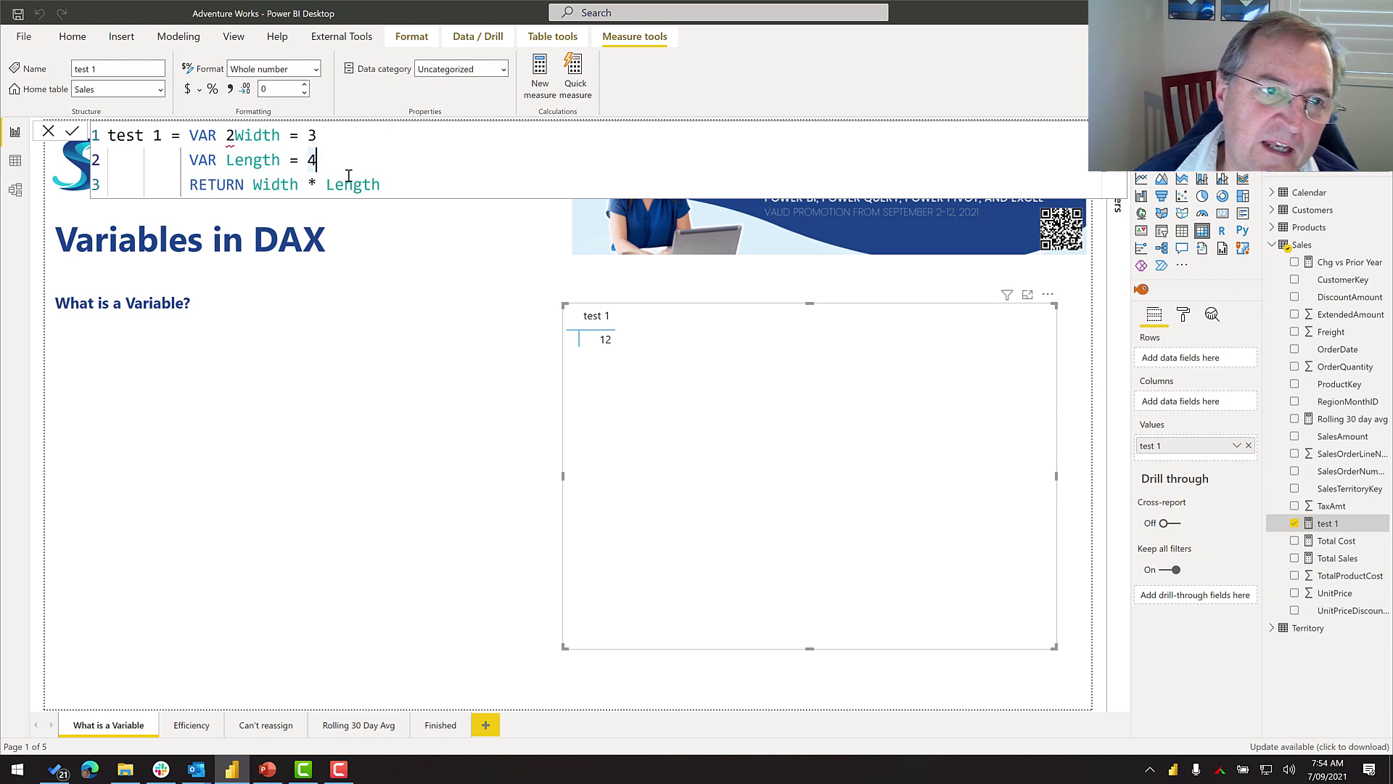
key(ctrl+Home)
key(Right)
key(Right)
key(Right)
key(Right)
key(Right)
key(Right)
key(Right)
key(Right)
key(Right)
key(Right)
key(Right)
key(Right)
key(Right)
key(Right)
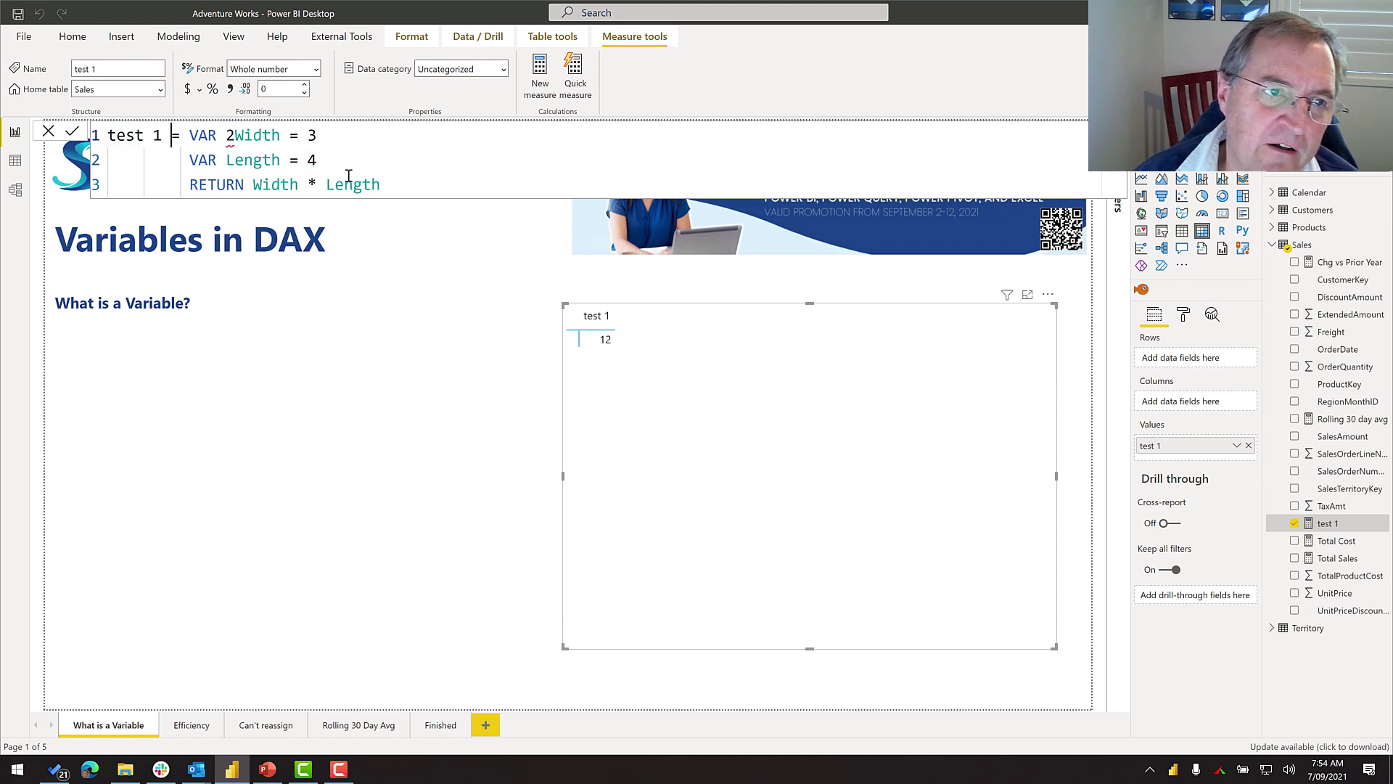
key(BackSpace)
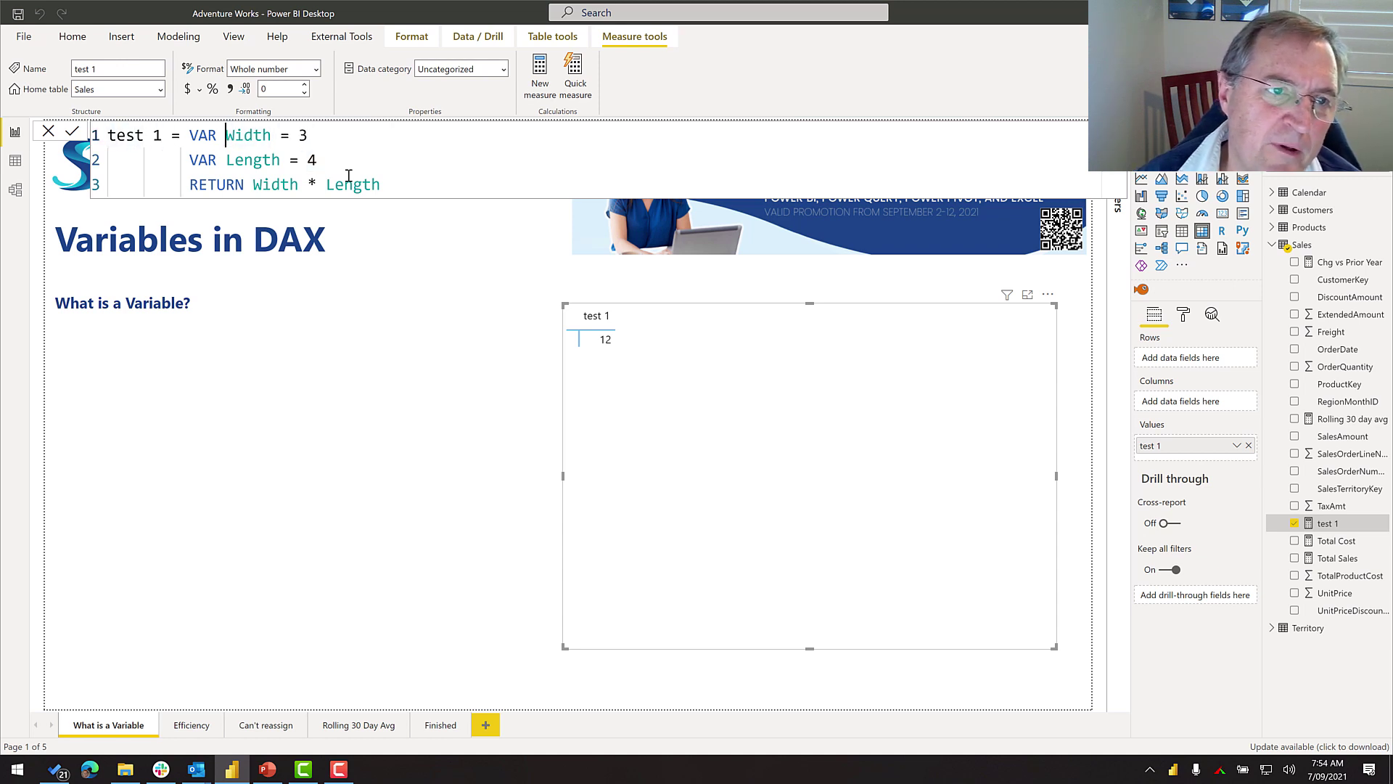
Try Width2 and Width% as variable names in the first declaration, removing each added character again.
key(Right)
key(Right)
key(Right)
key(Right)
key(Right)
text(2)
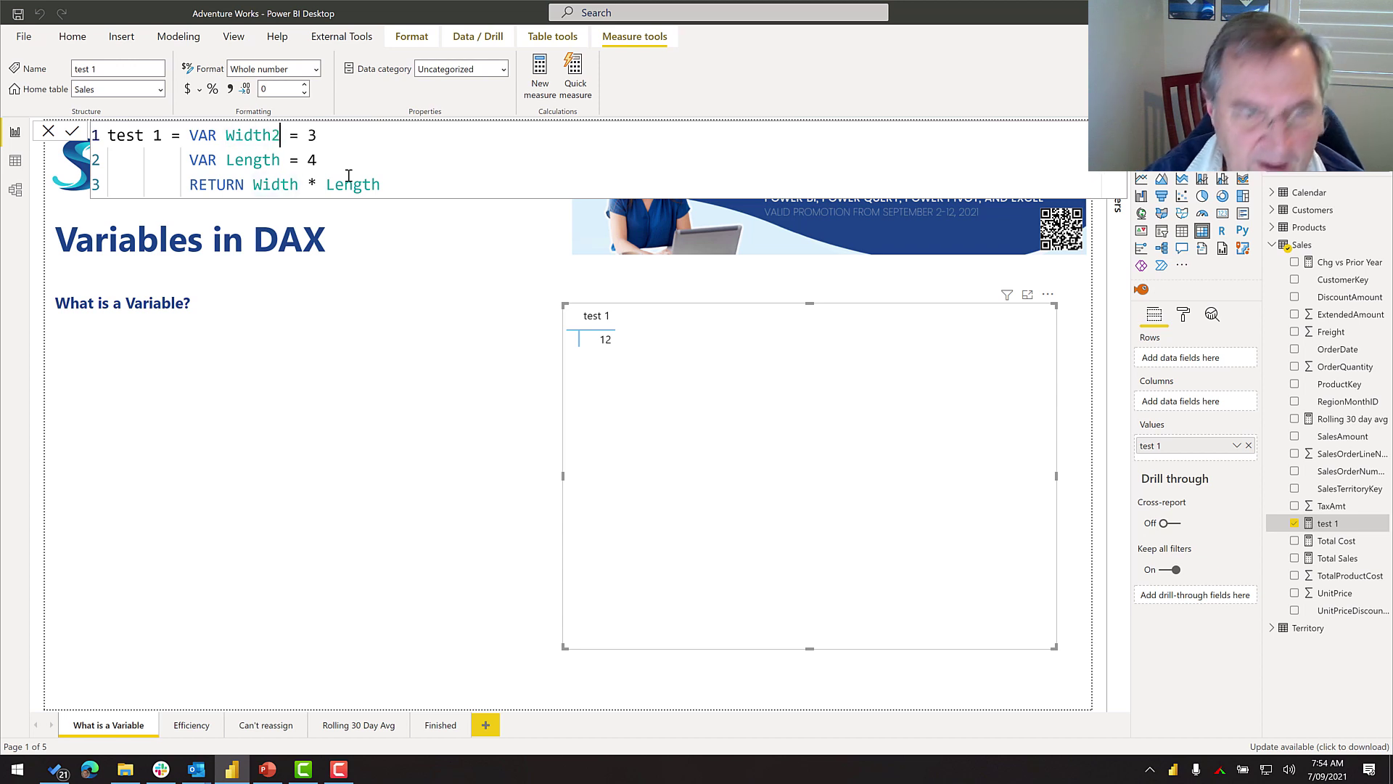
key(Down)
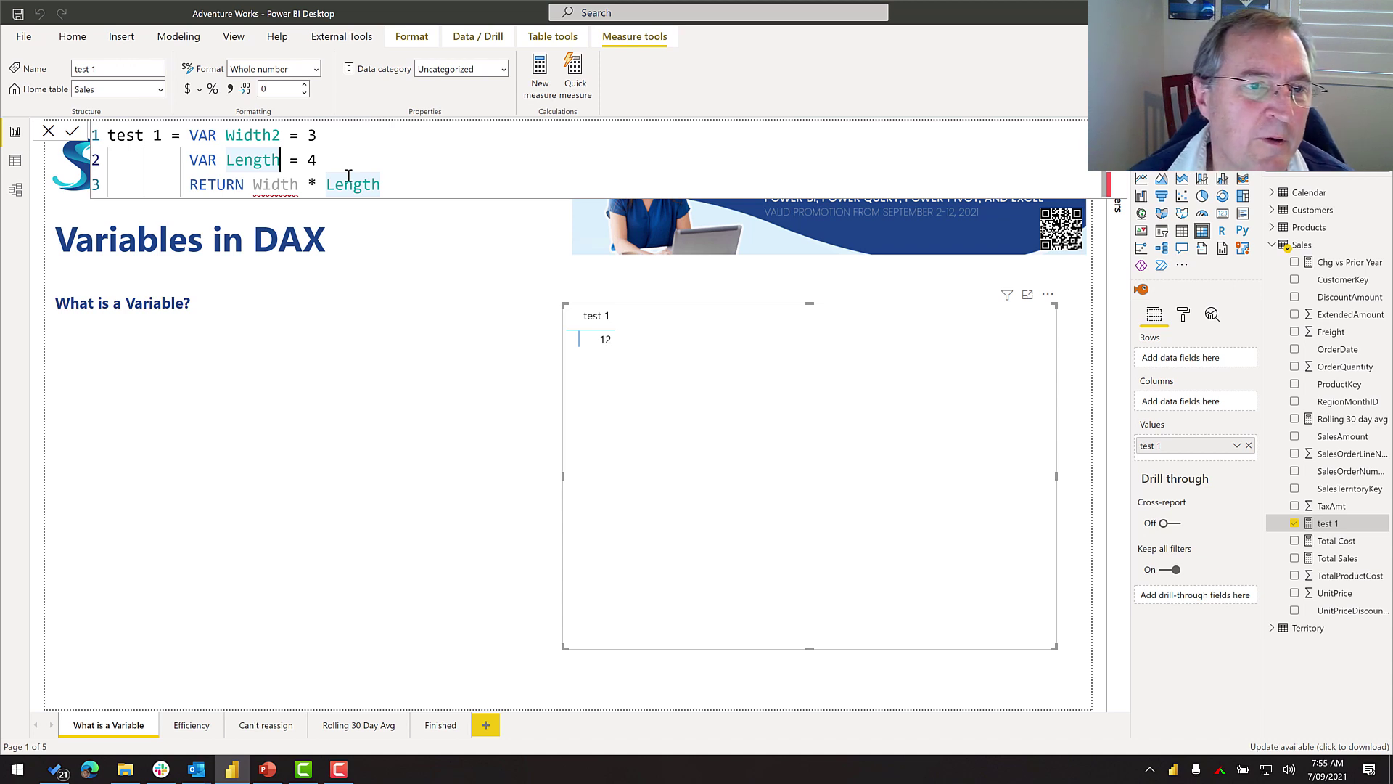
key(Up)
key(BackSpace)
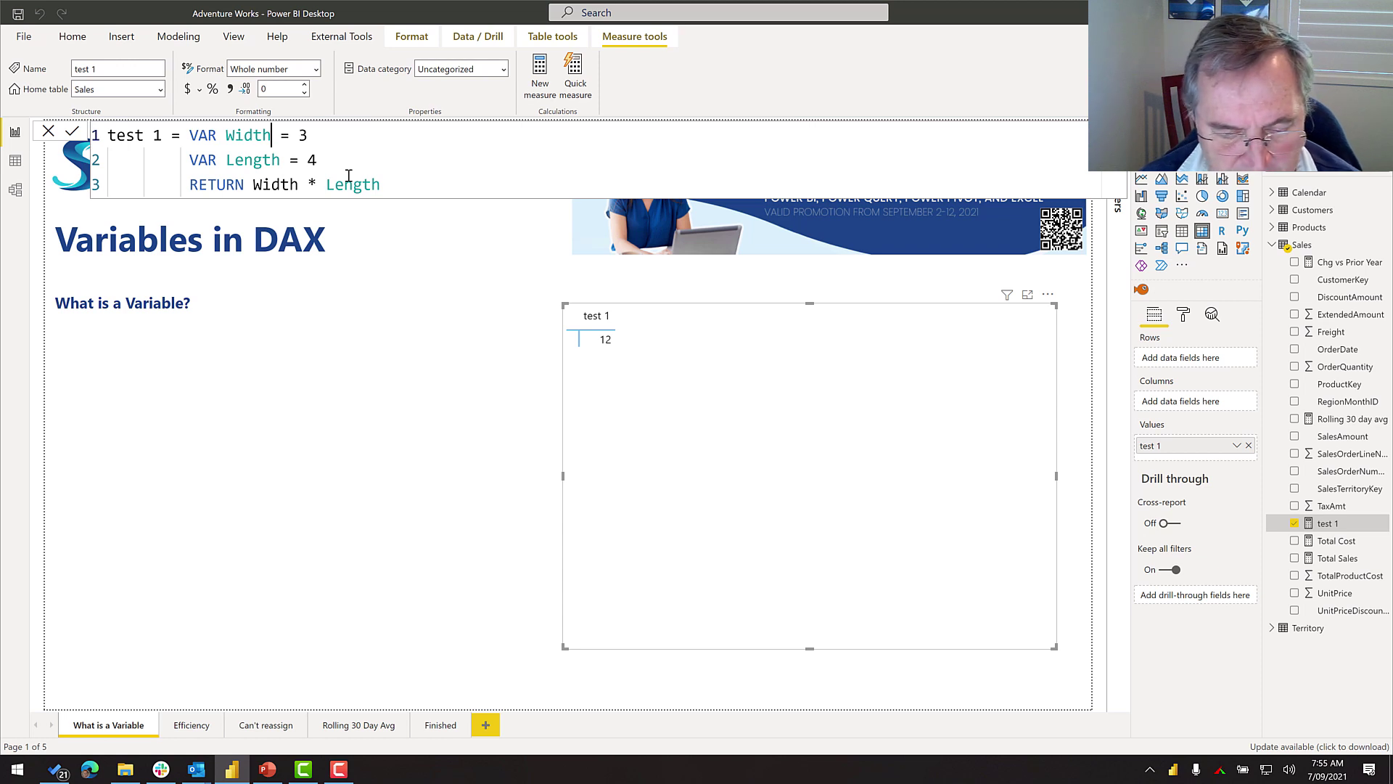
text(%)
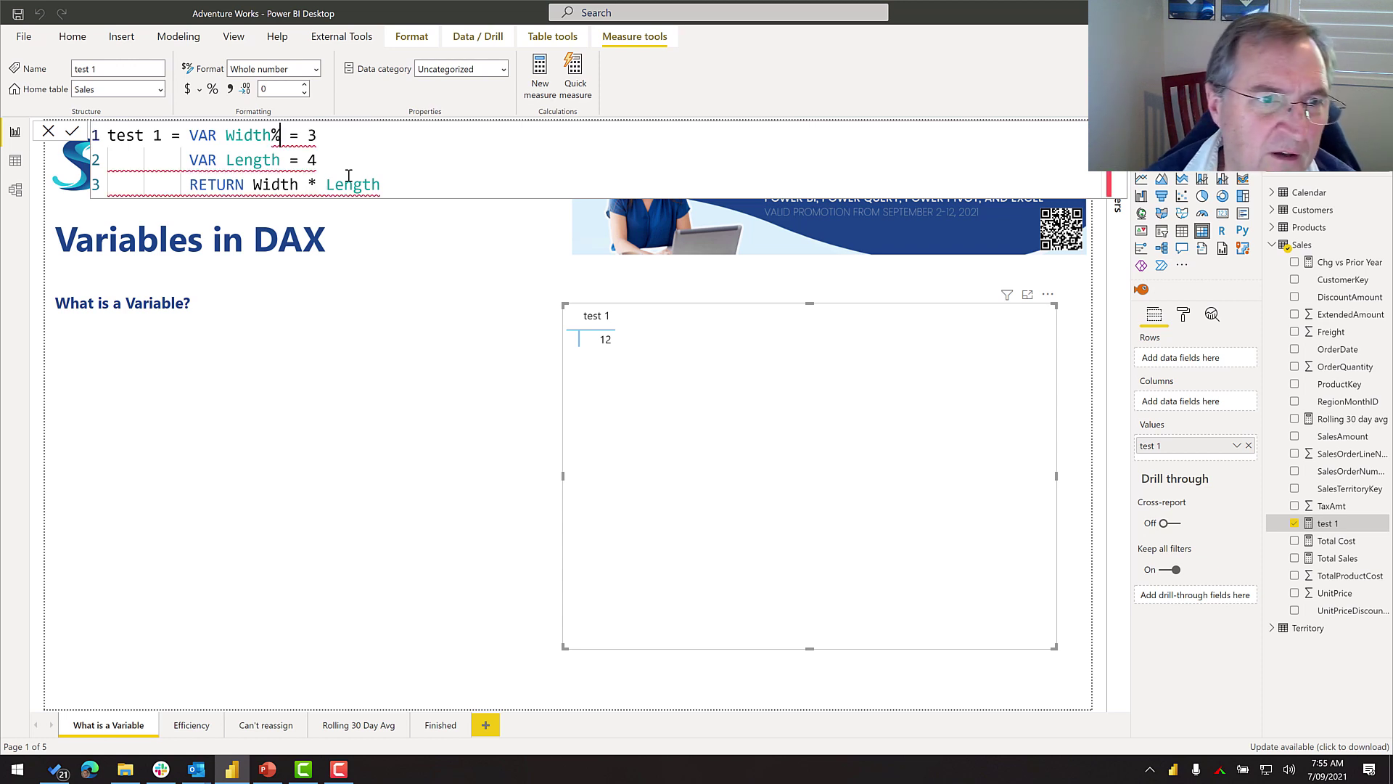
key(BackSpace)
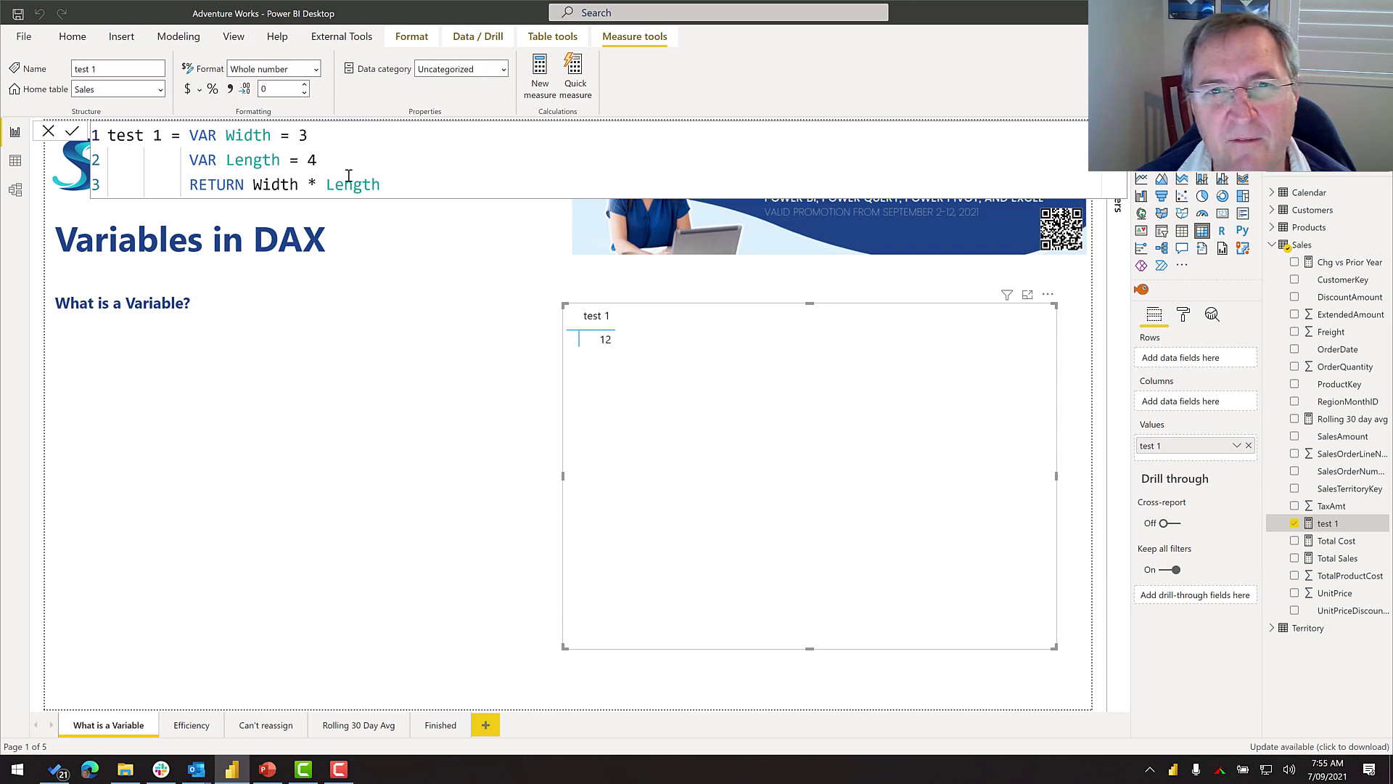
double_click(255, 137)
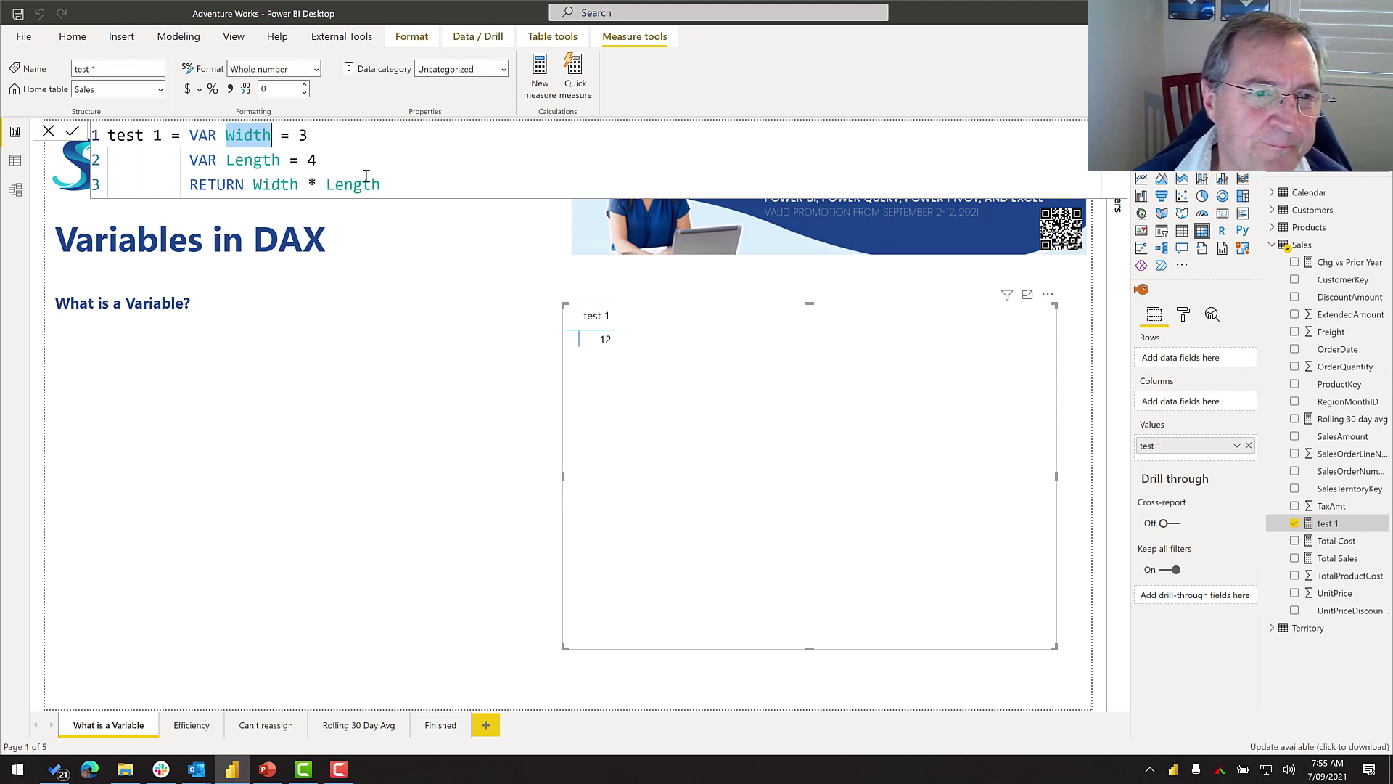
click(467, 182)
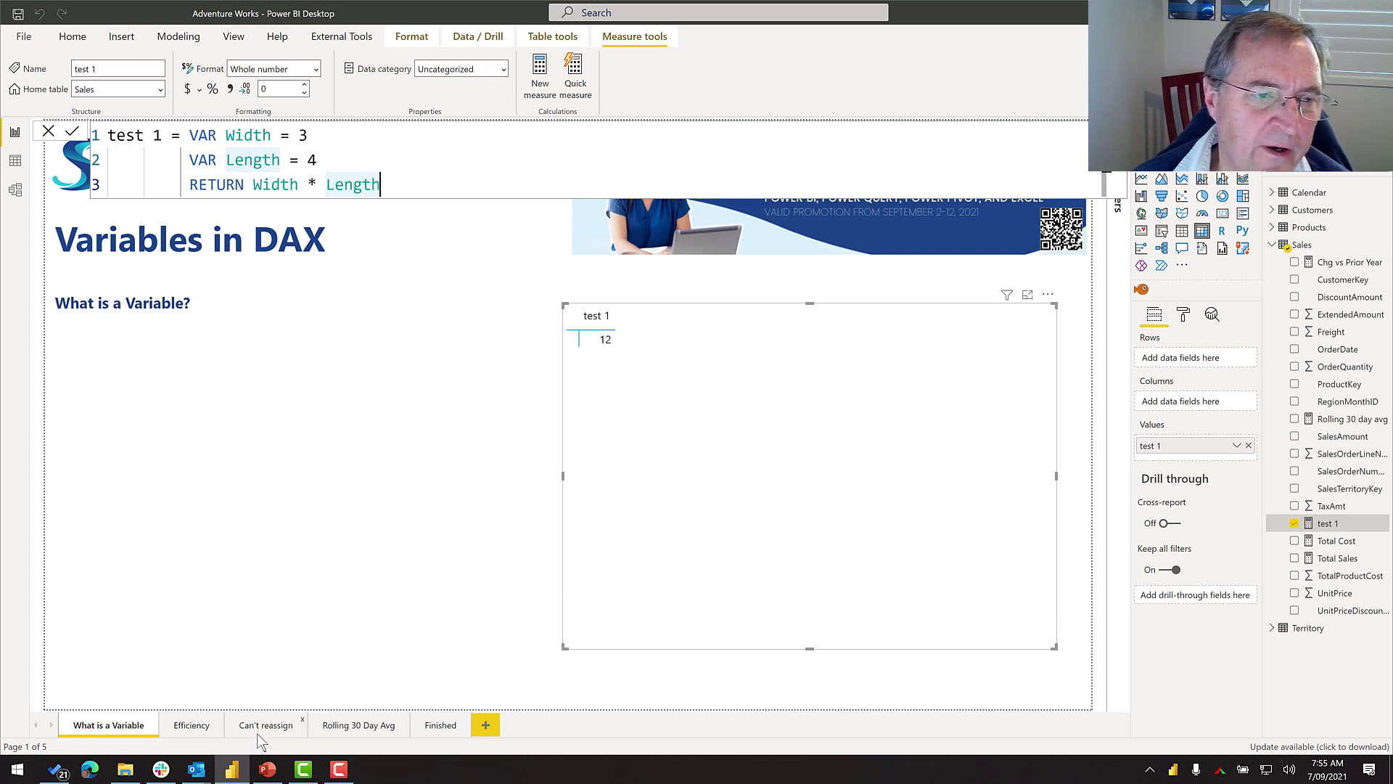
Open the Efficiency page, select its country matrix and view the formulas of the Total Sales and Total Cost measures.
click(206, 724)
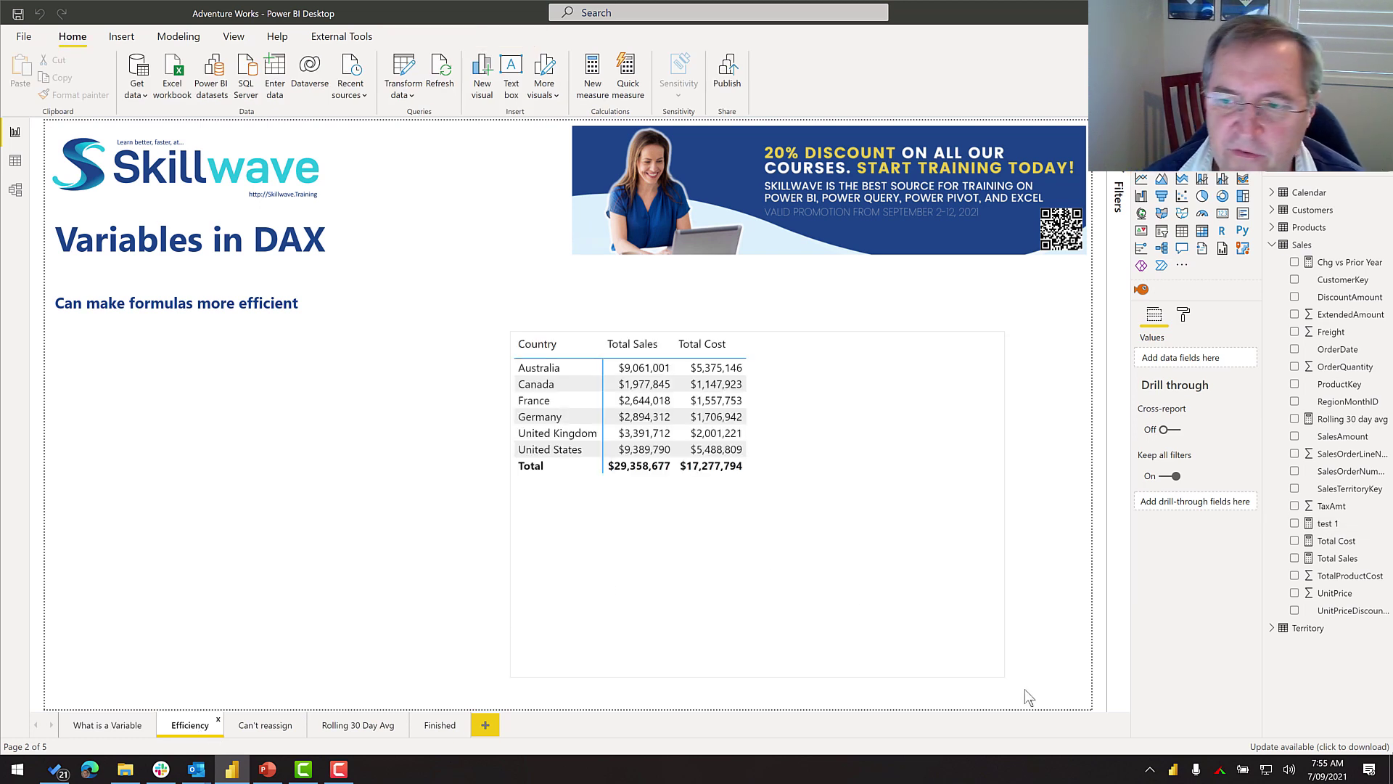
click(803, 562)
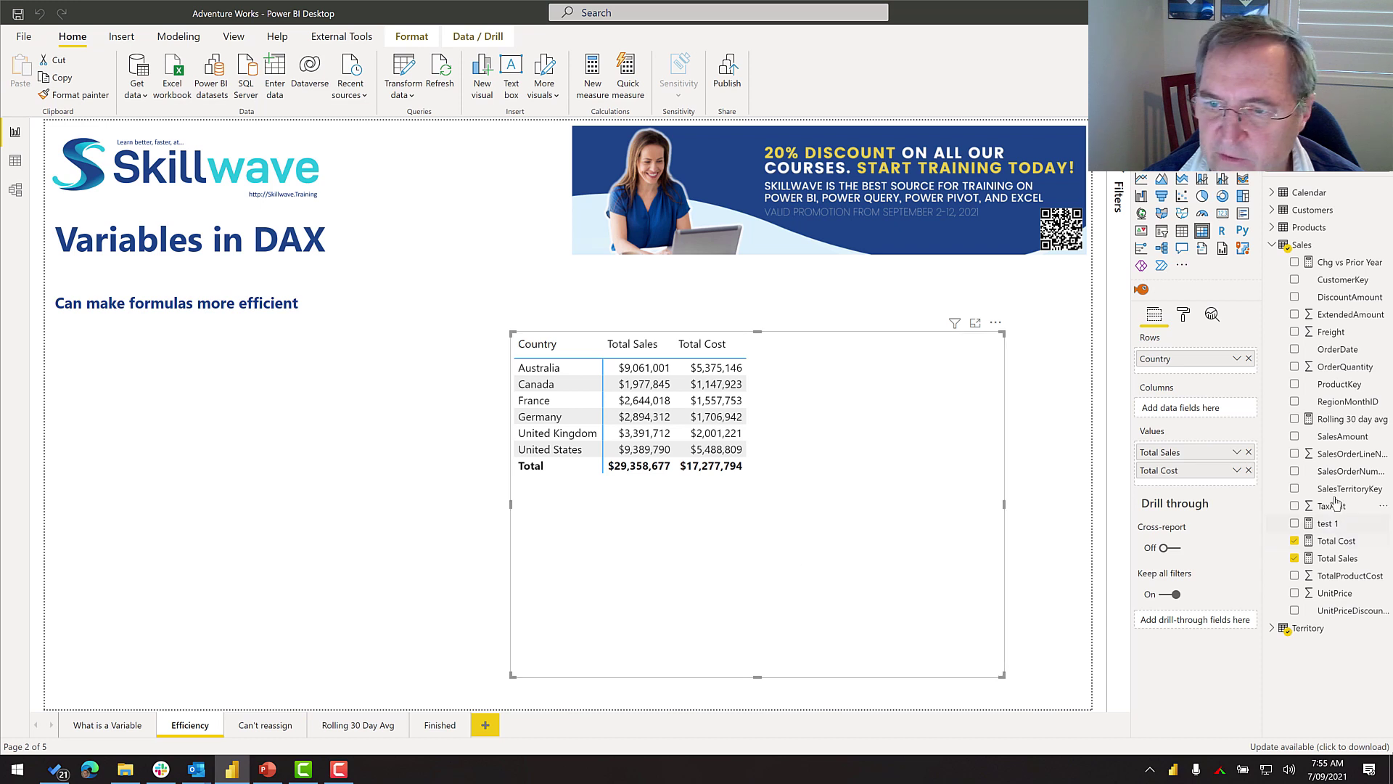
click(1334, 559)
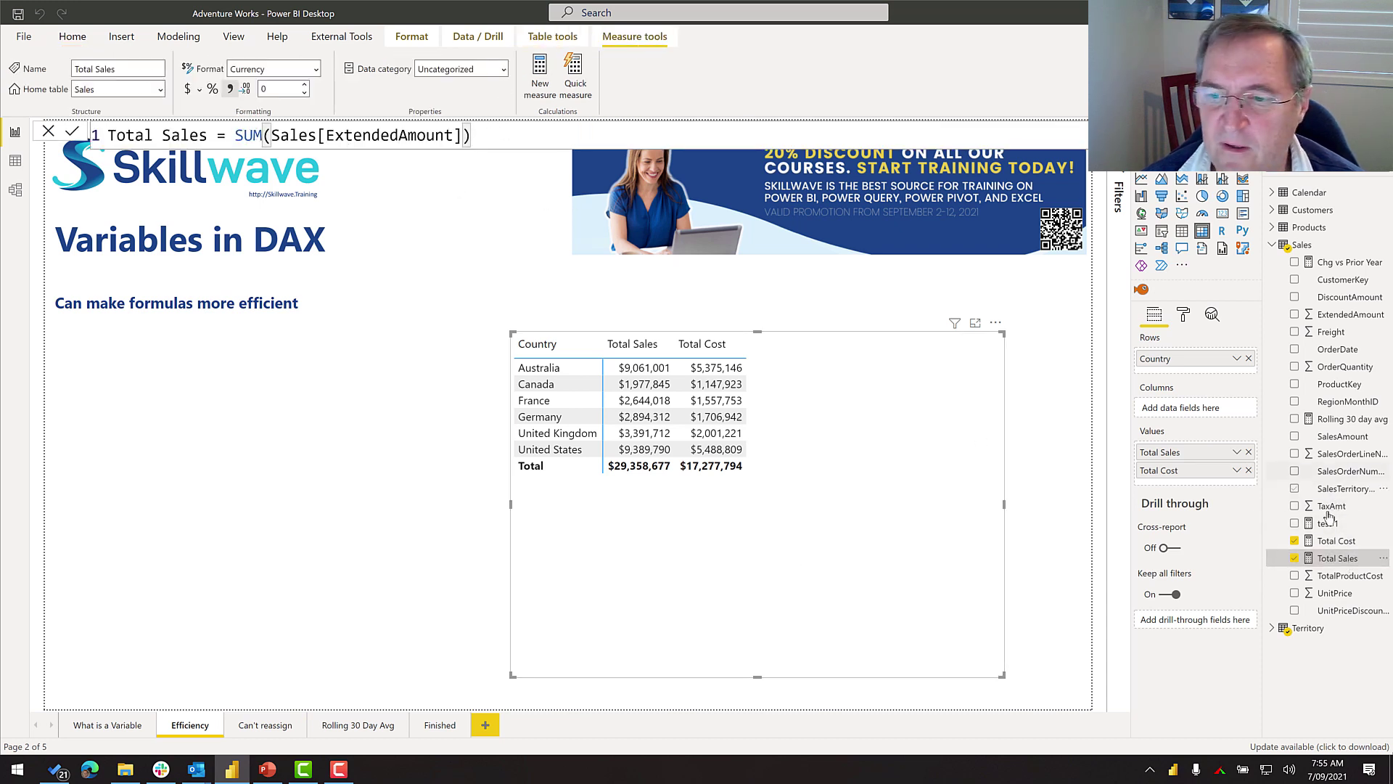
click(1342, 543)
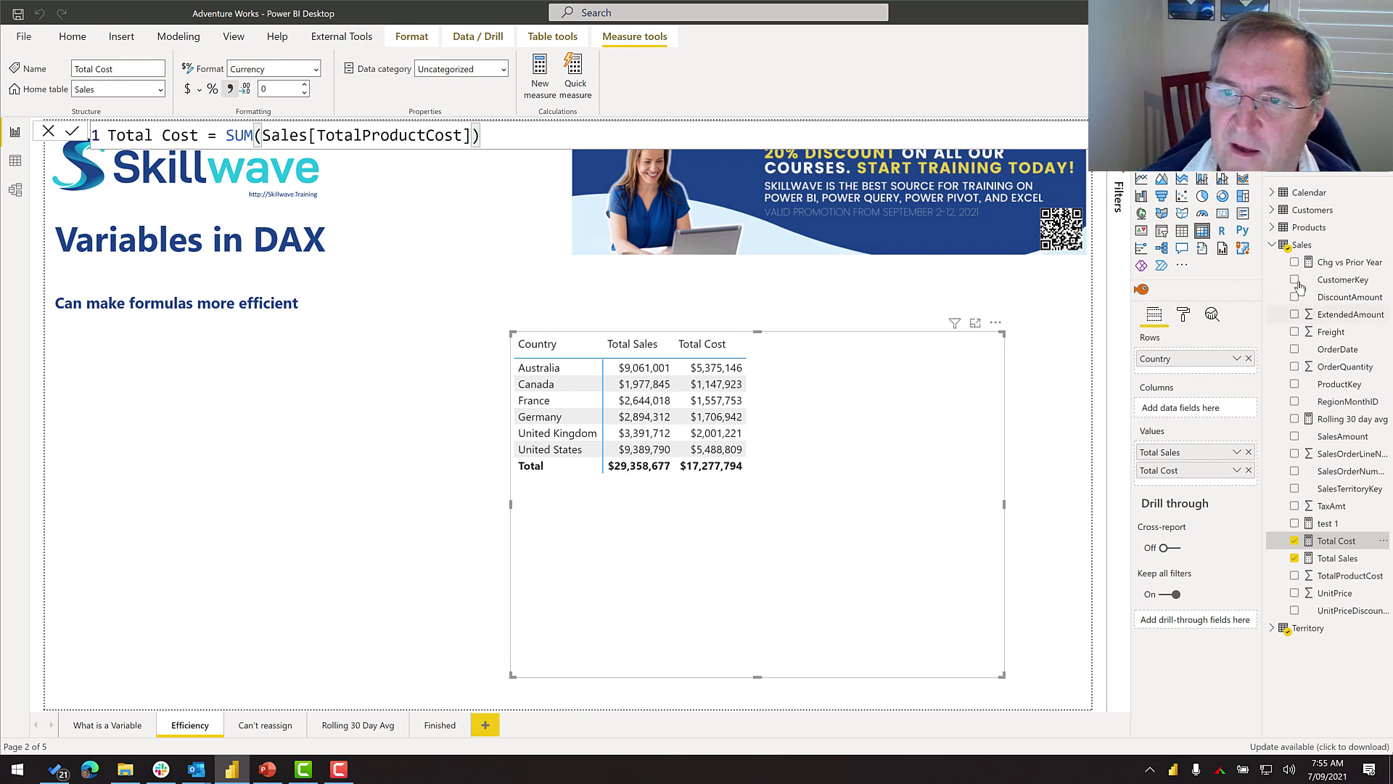
Create a new measure in the Sales table and name it Margin %.
right_click(1306, 251)
click(1267, 260)
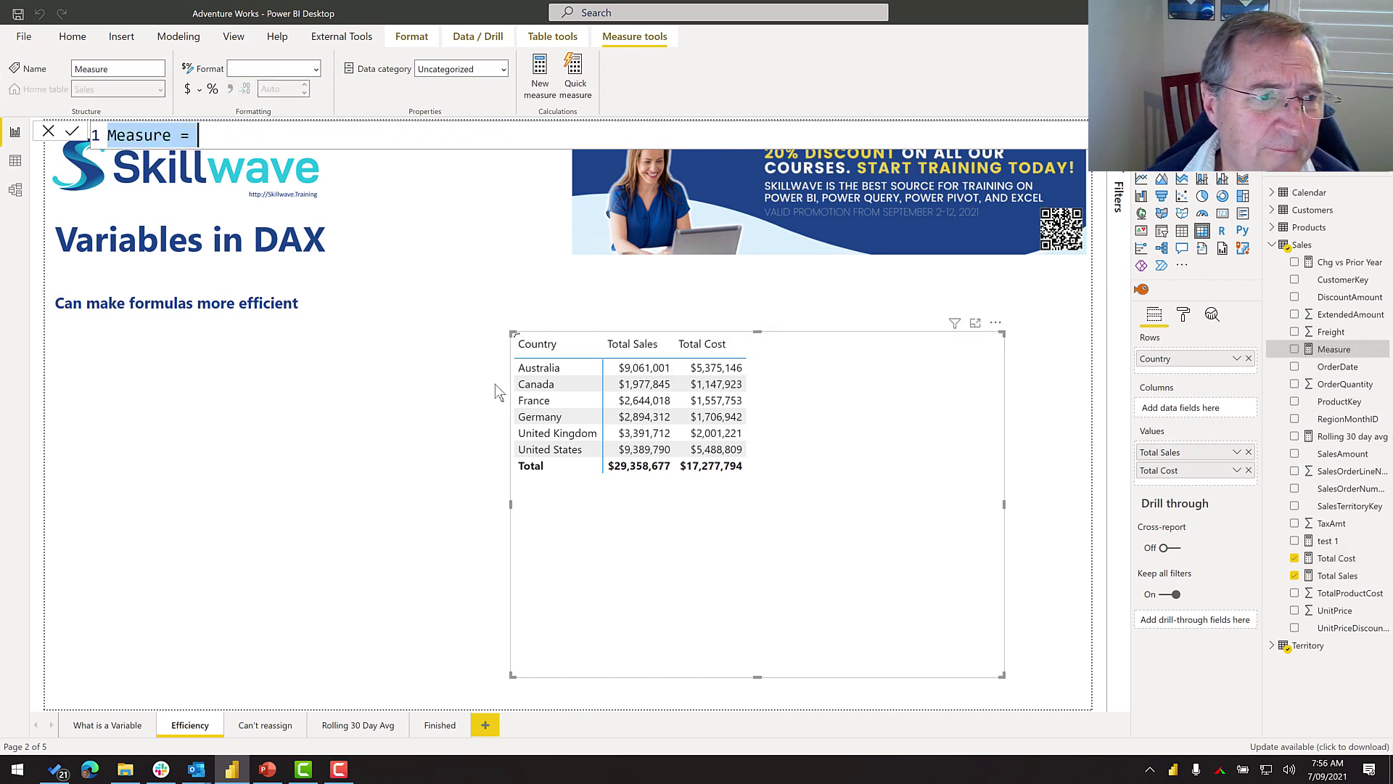
text(Margin % = )
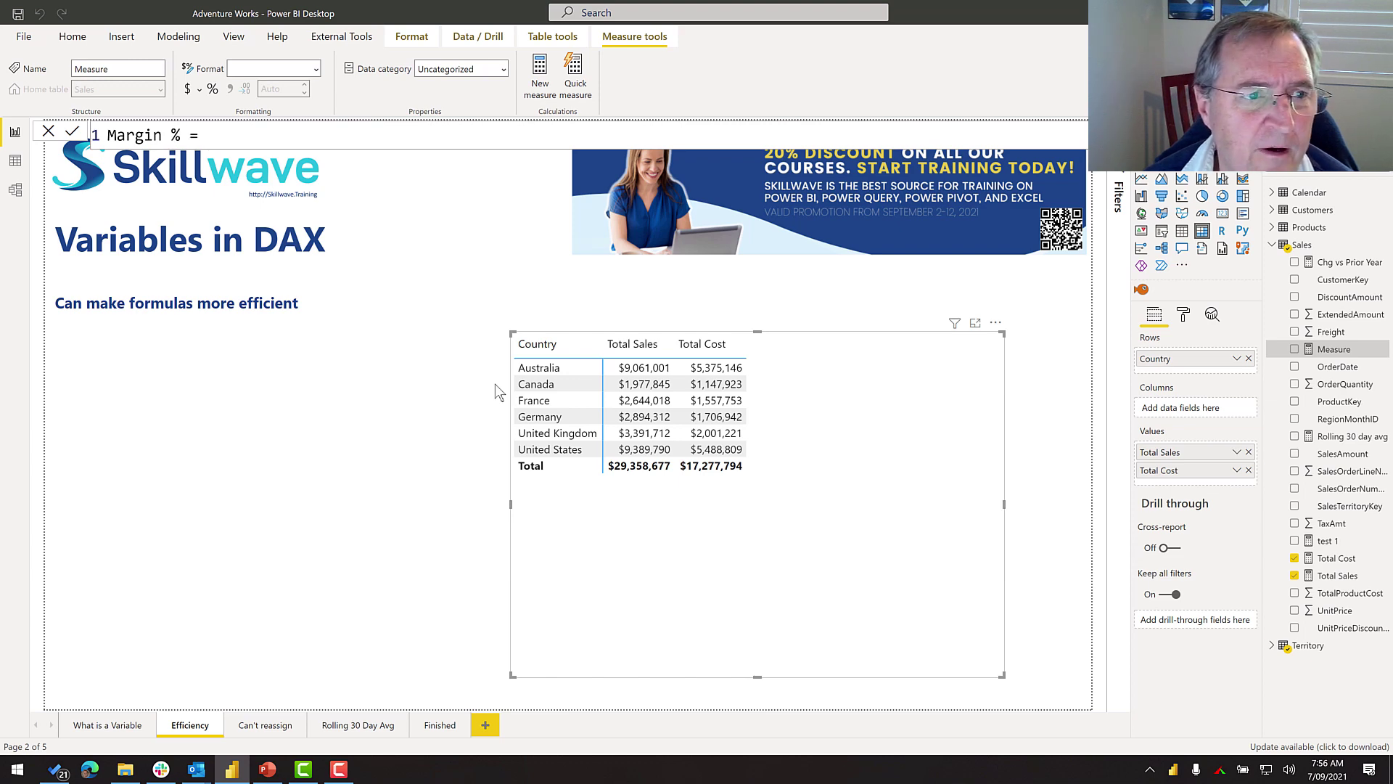
Define Margin % as DIVIDE([Total Sales] - [Total Cost],[Total Sales]) and commit the formula.
text(DIVIDE()
text([Total)
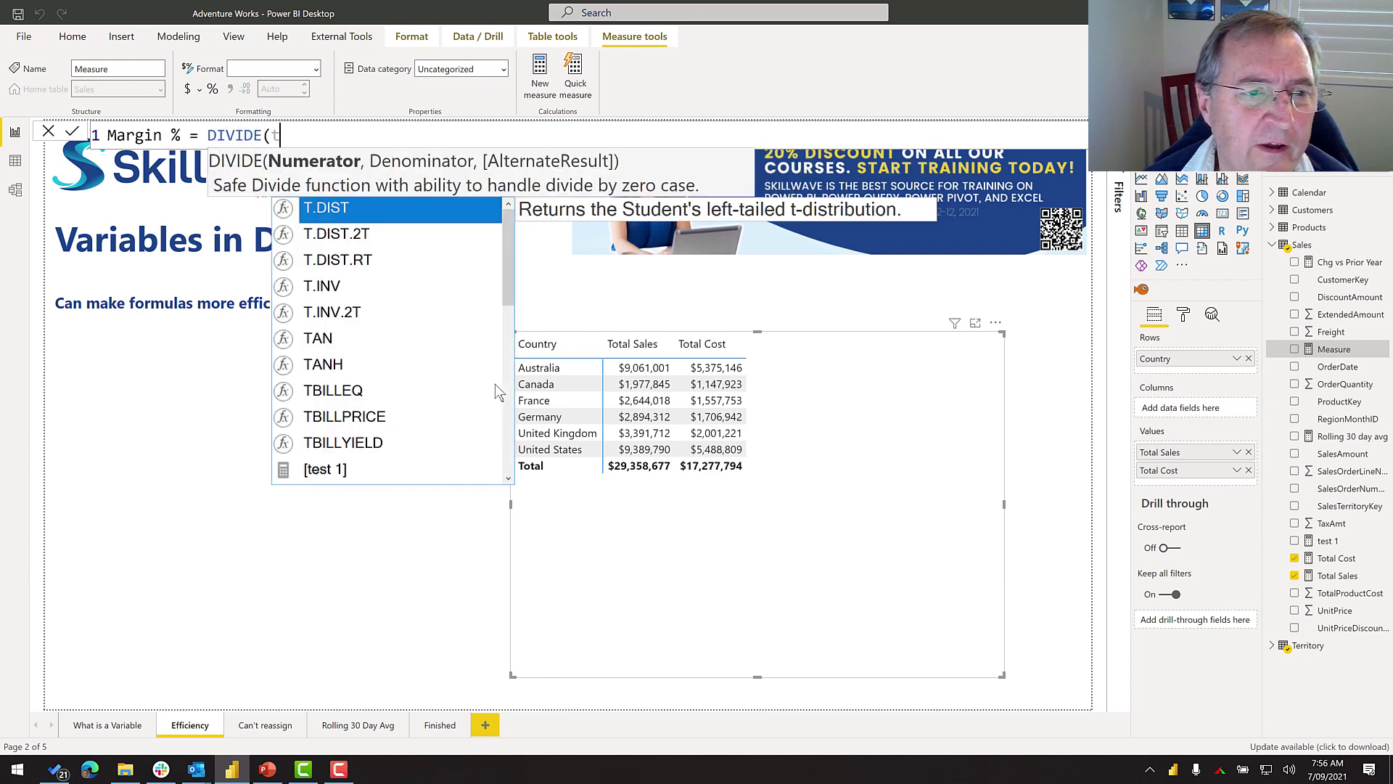
key(Tab)
text(- total c)
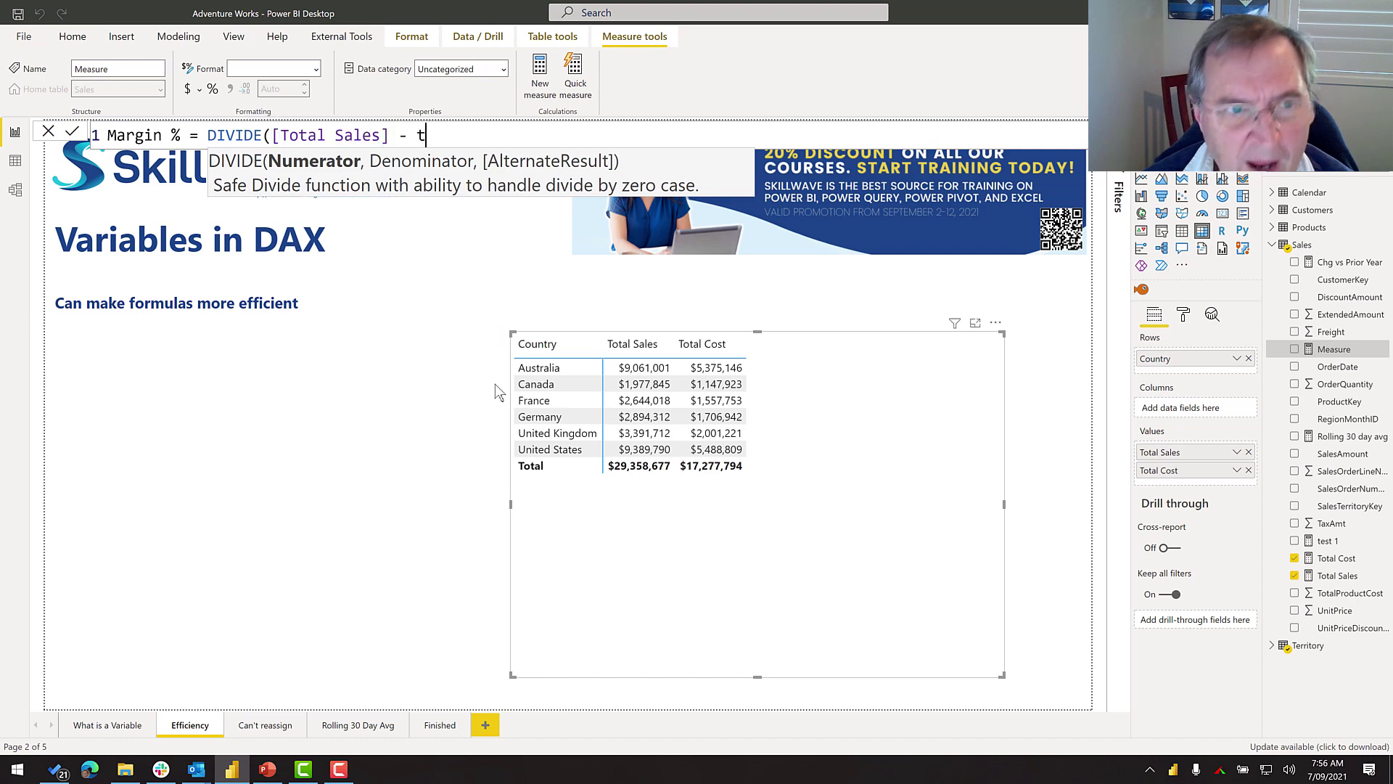
key(Tab)
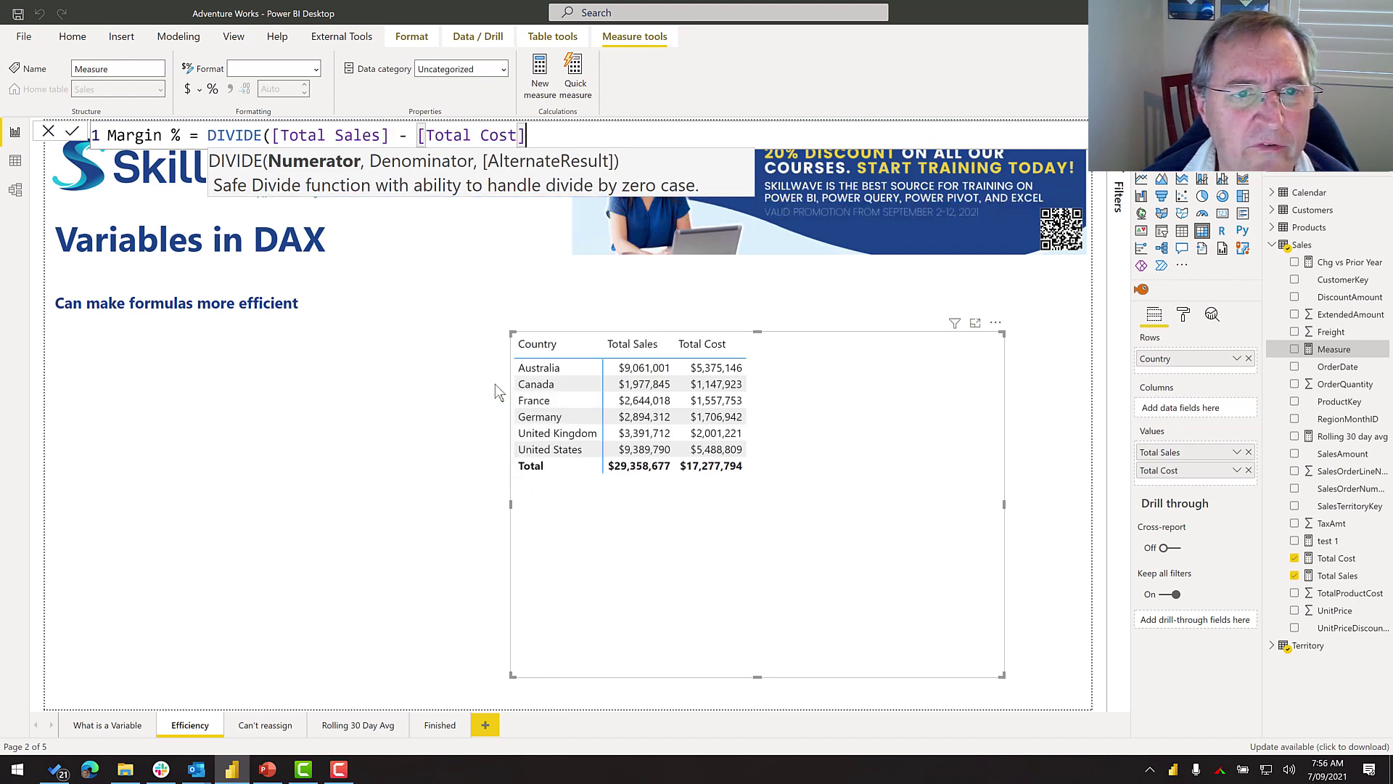
text(,total s)
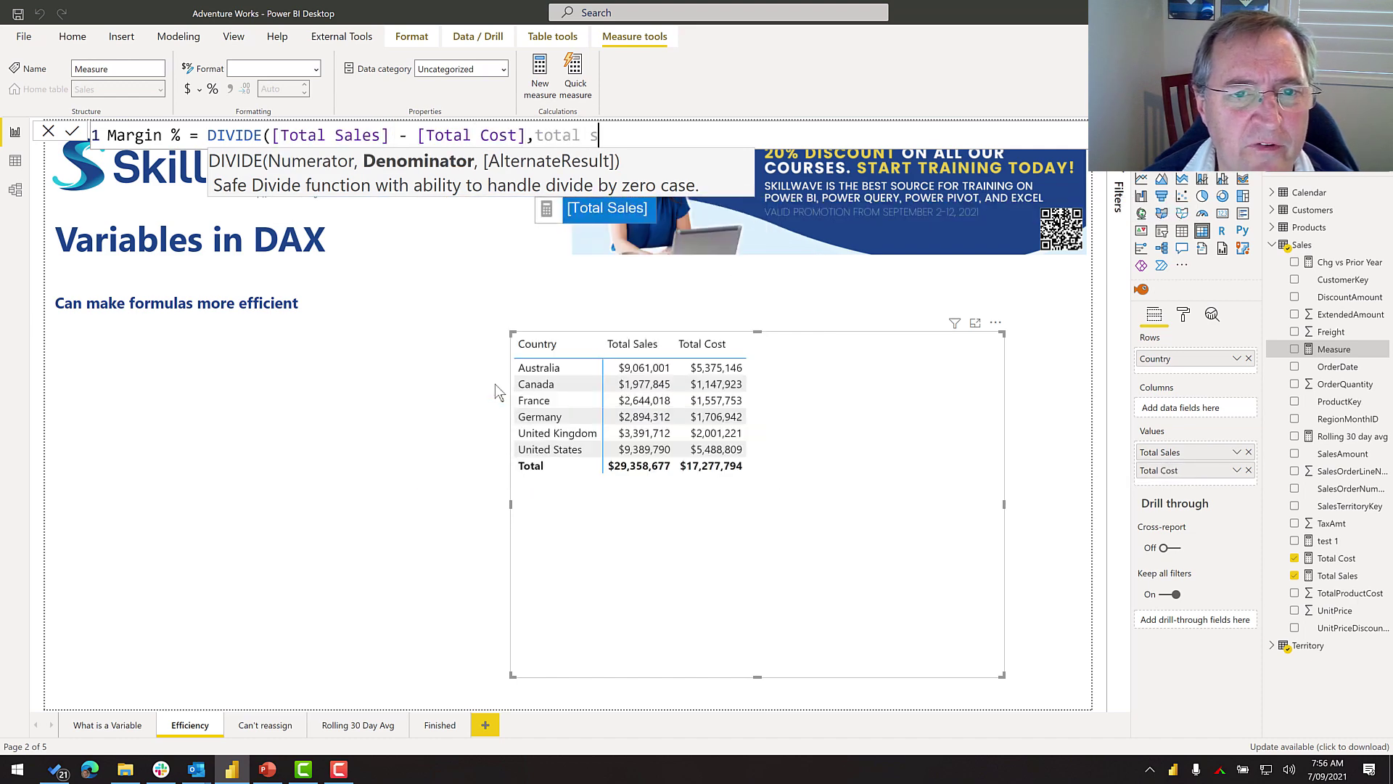
key(Tab)
text())
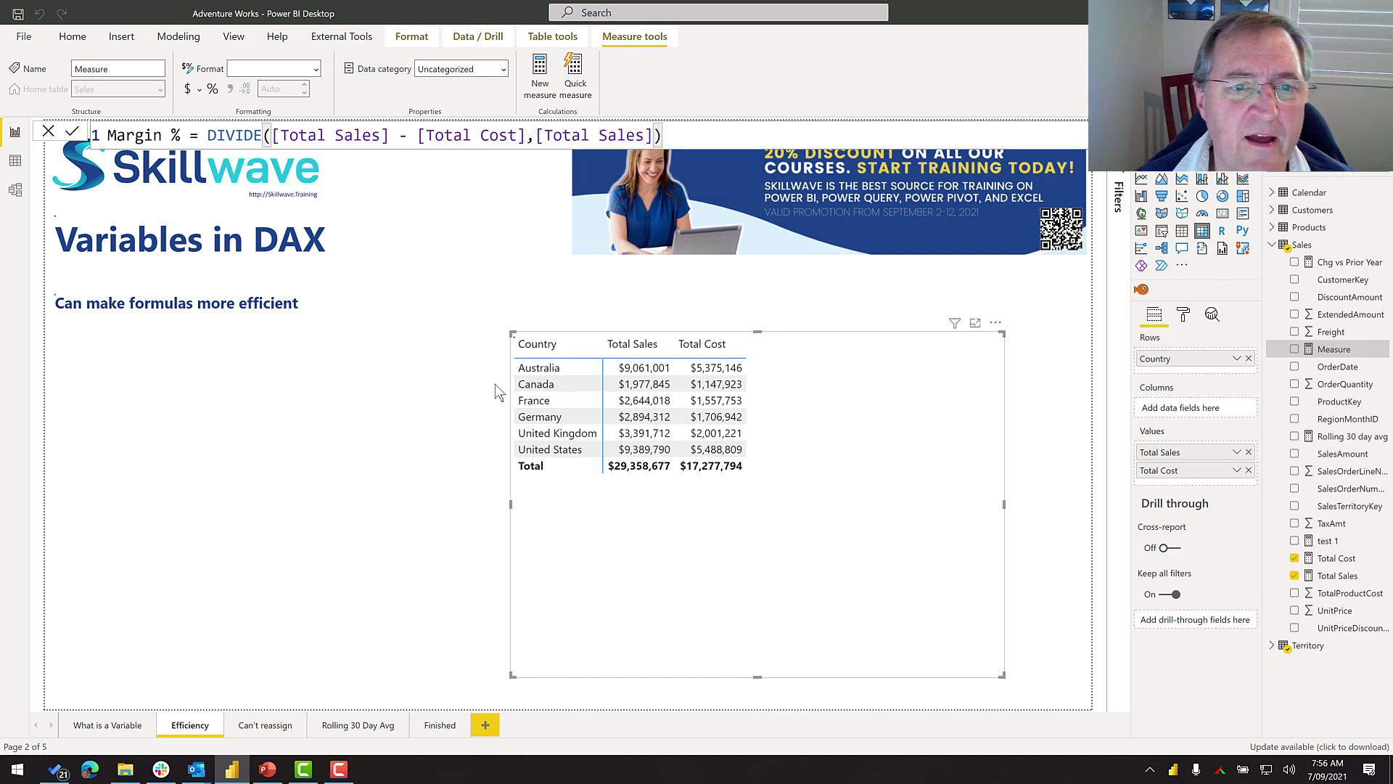
key(Return)
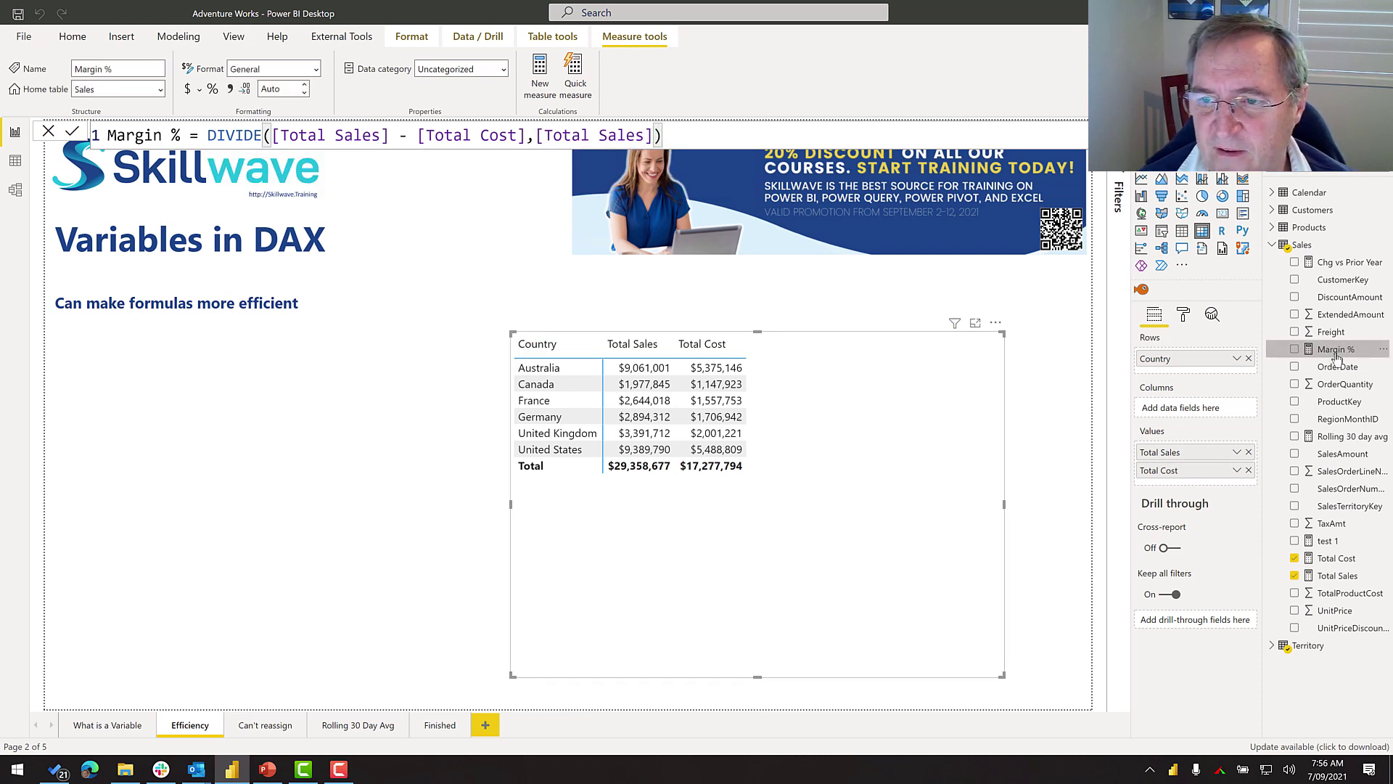
Add the Margin % measure to the country matrix and format it as a percentage.
drag(1333, 349, 827, 486)
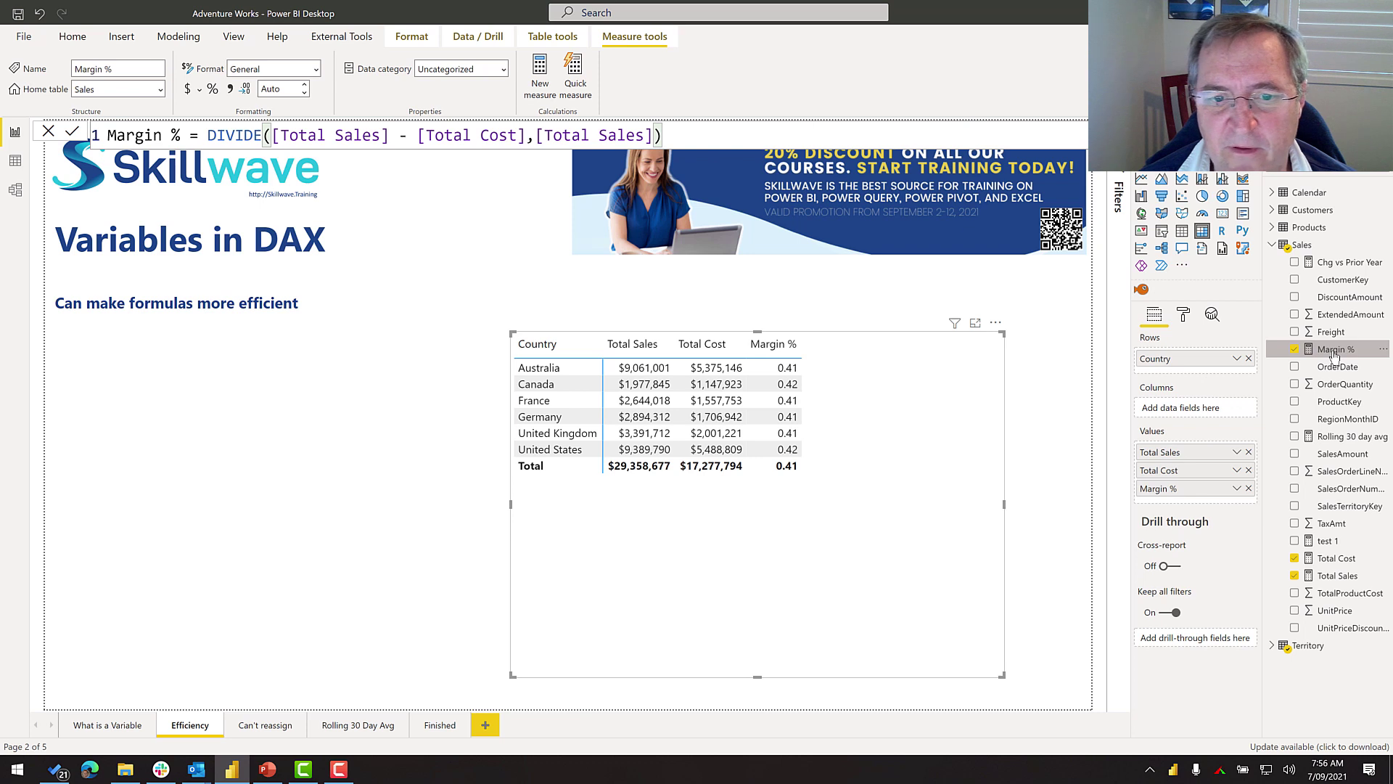
click(213, 93)
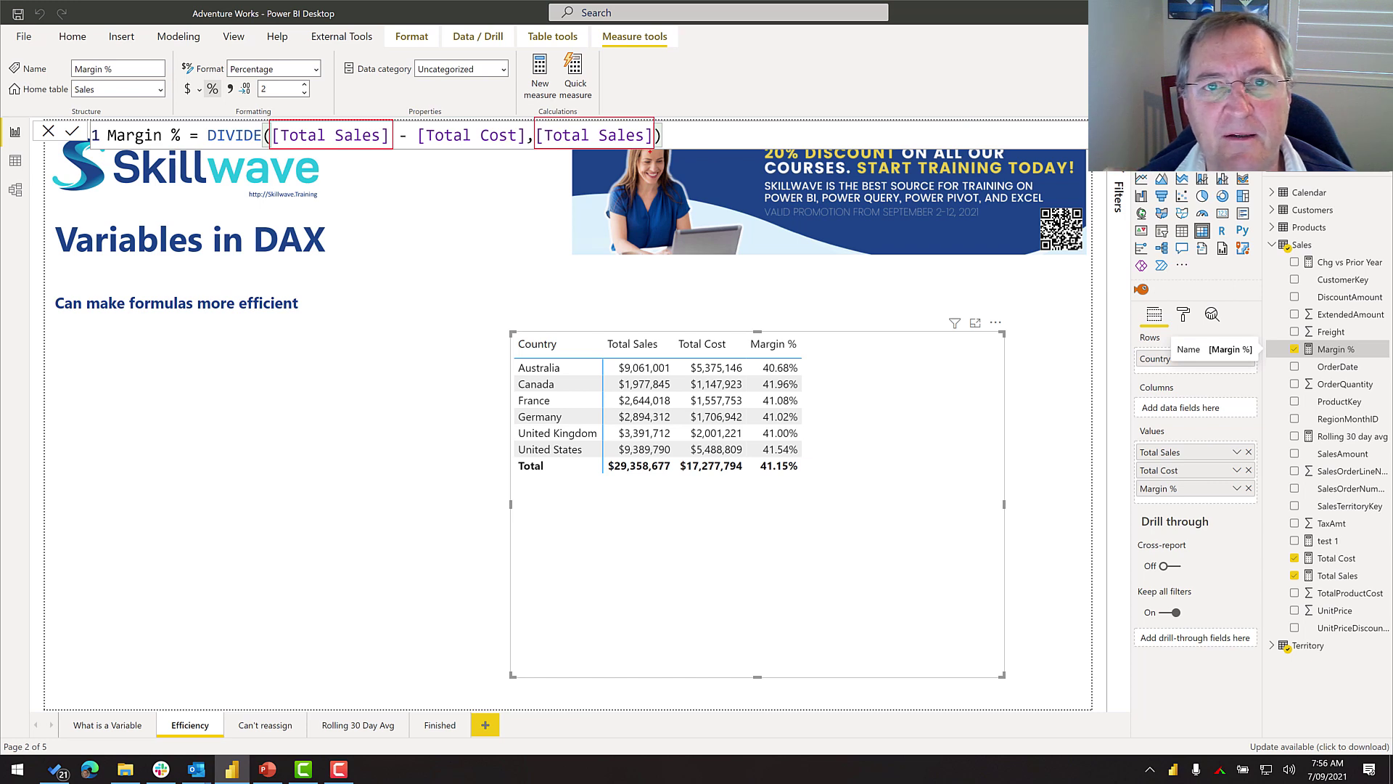
key(Escape)
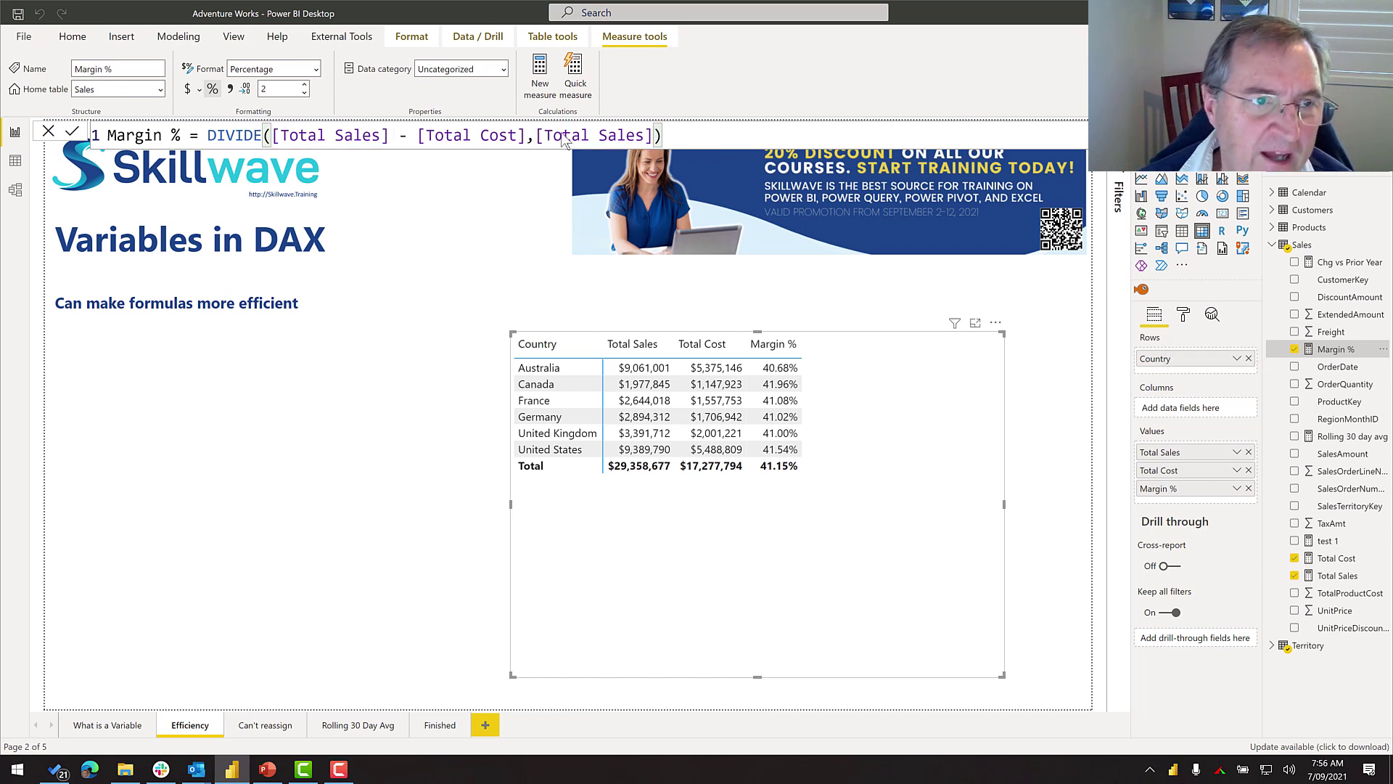
Move the DIVIDE expression of the Margin % formula onto its own line below the measure name.
shift+click(209, 135)
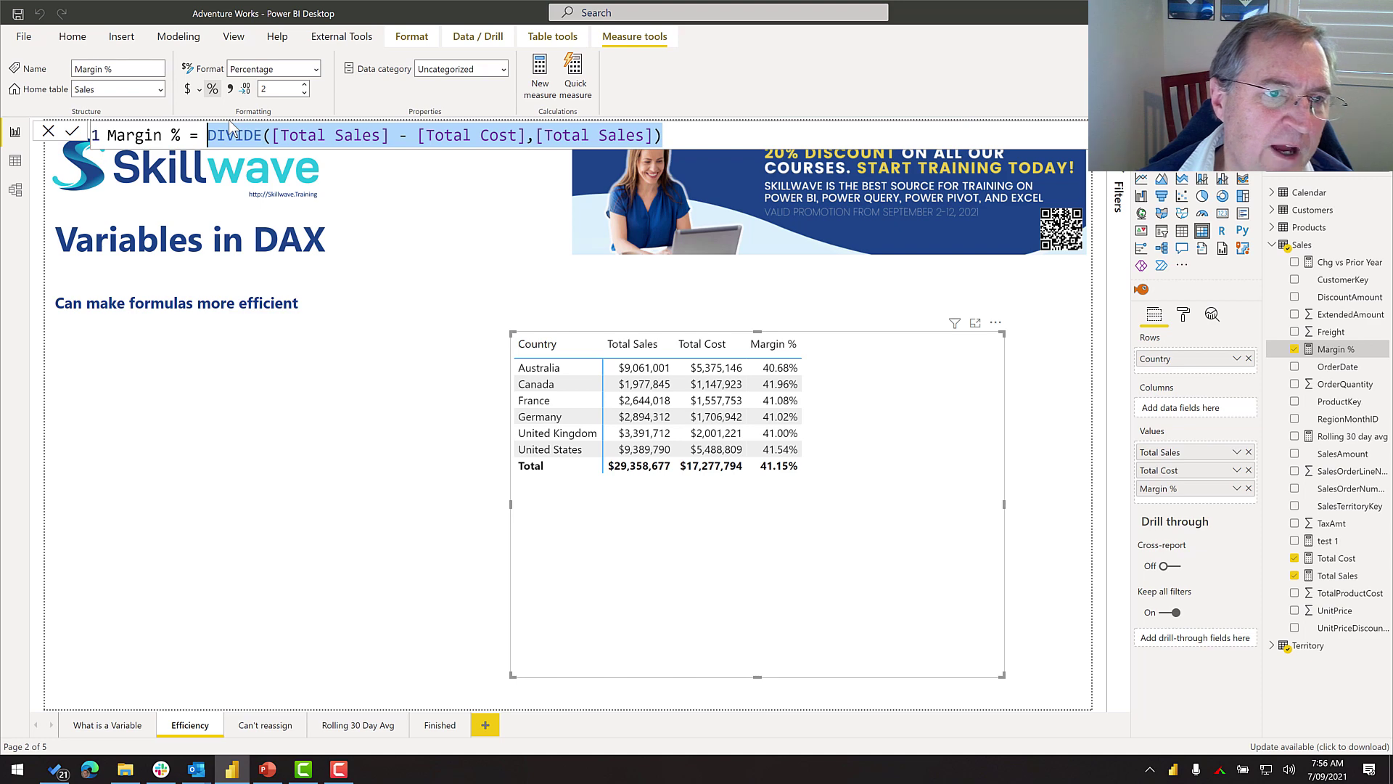
key(Left)
key(shift+Return)
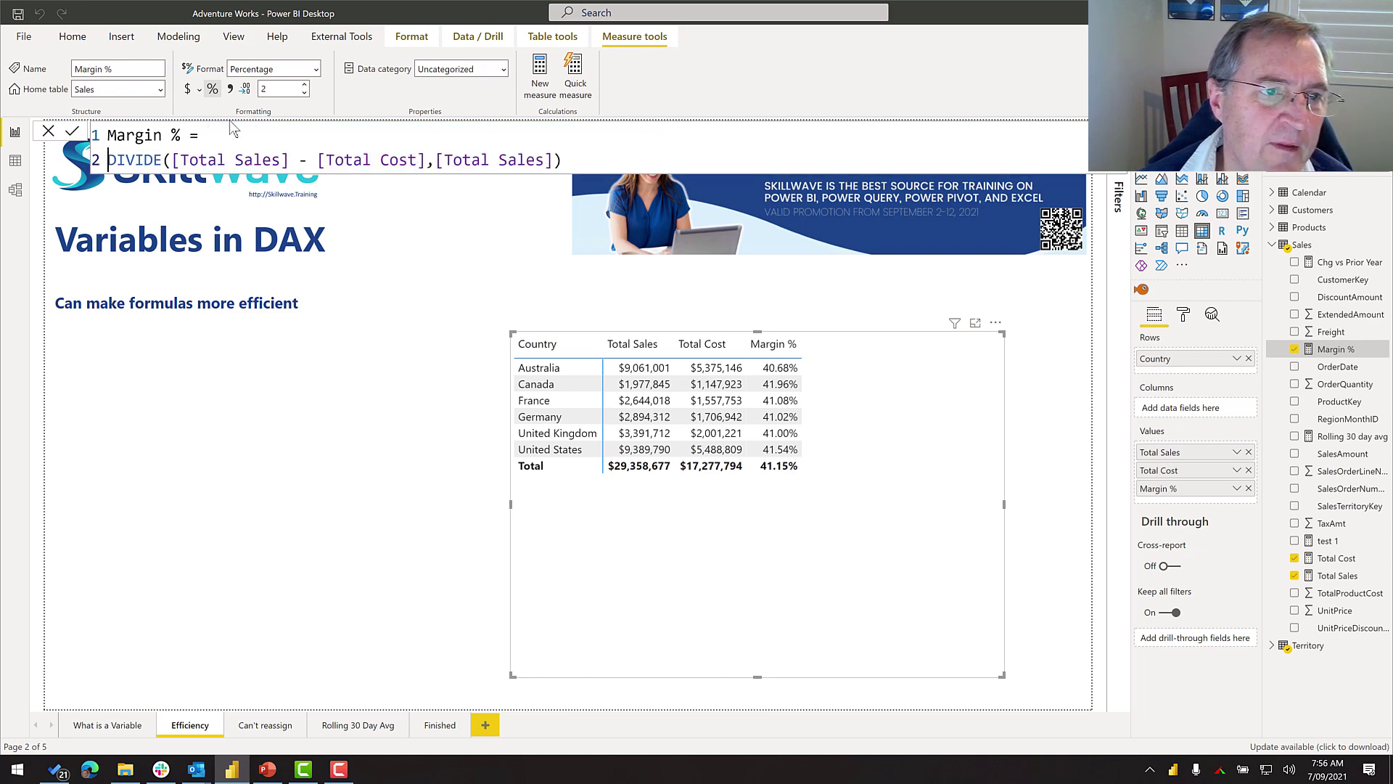
Declare a variable SalesAmount equal to [Total Sales] on the first line of the Margin % formula.
click(234, 135)
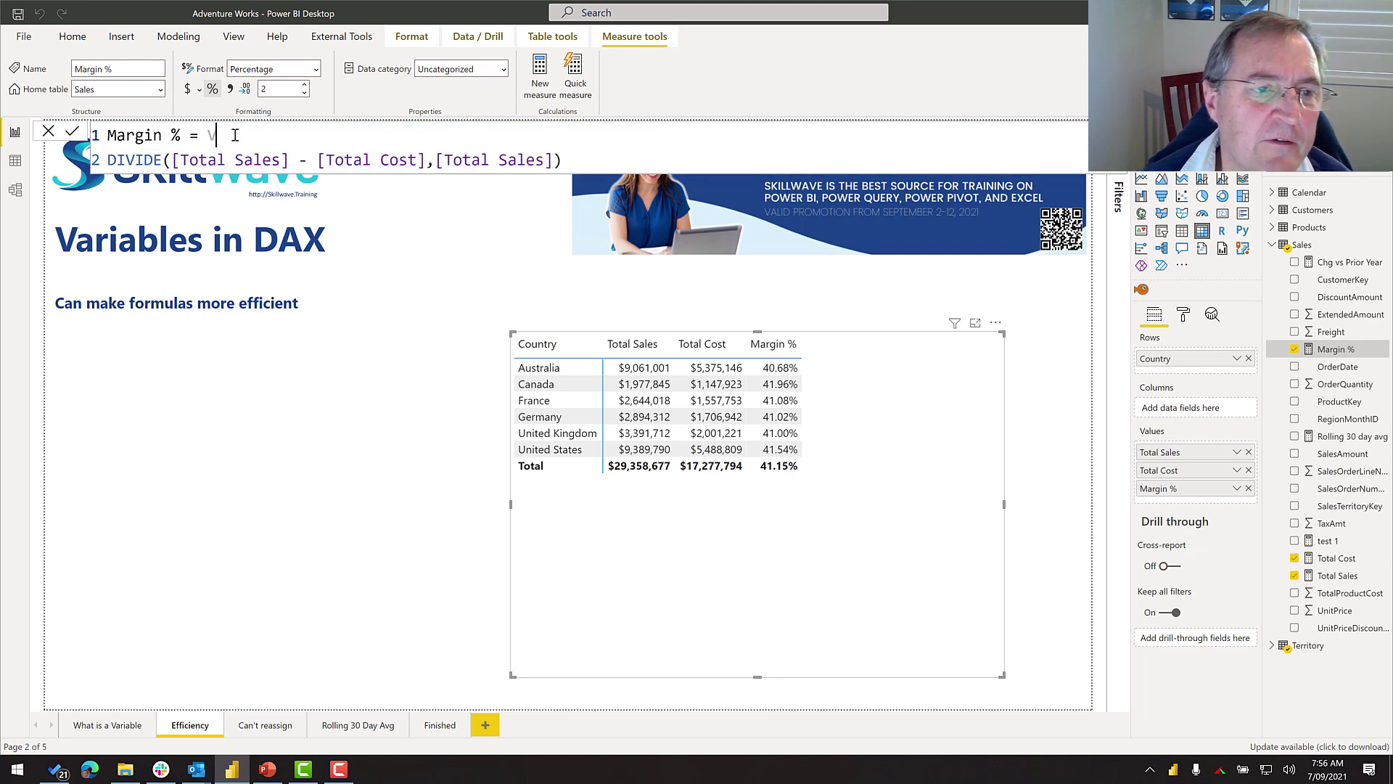
text(VAR)
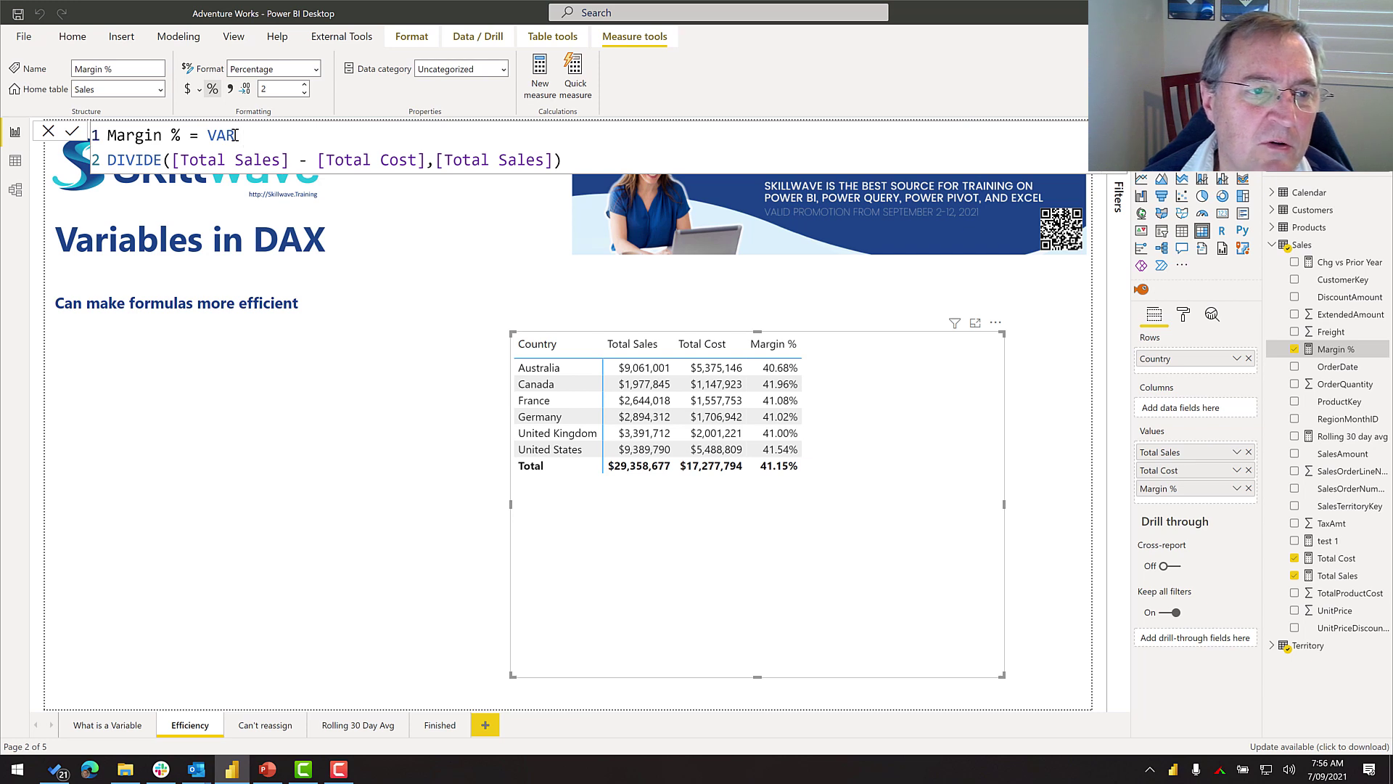
text( Sa)
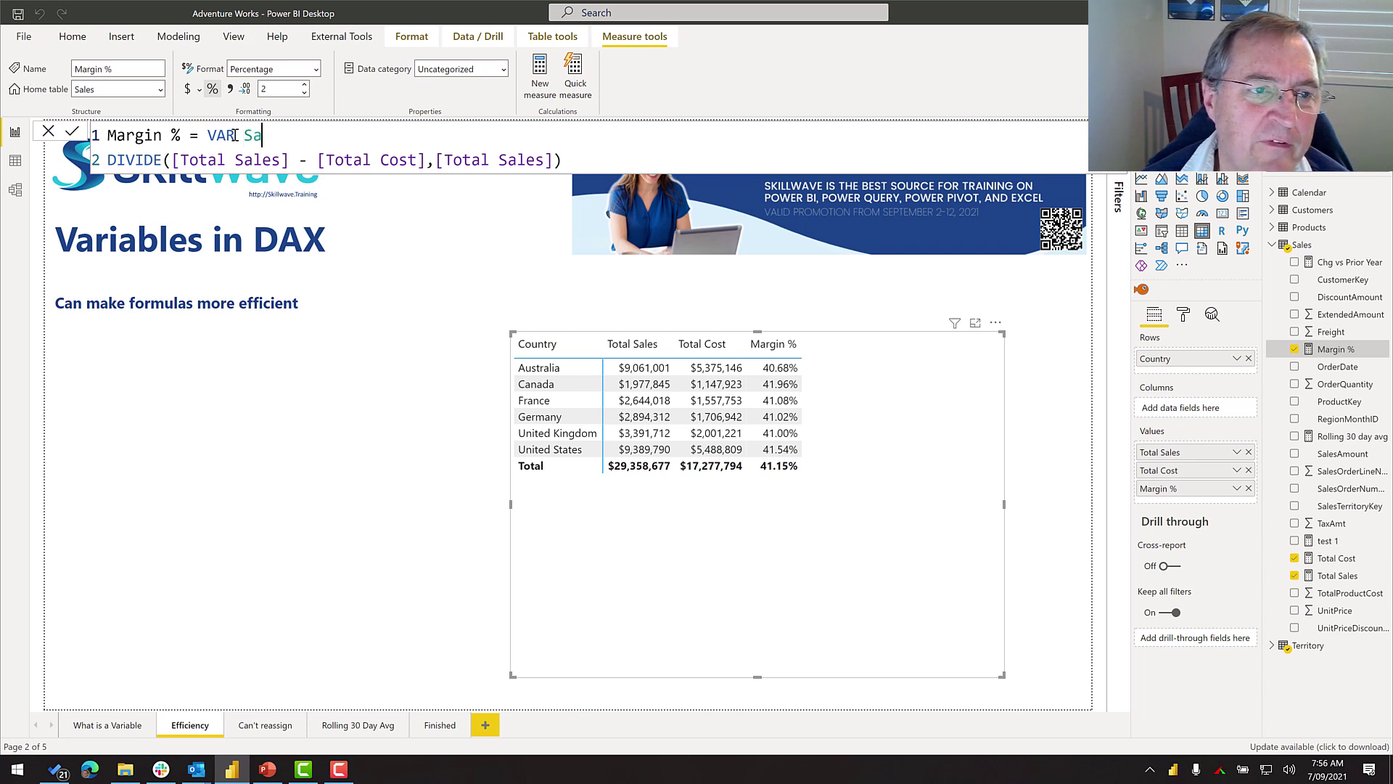
text(lesAmount )
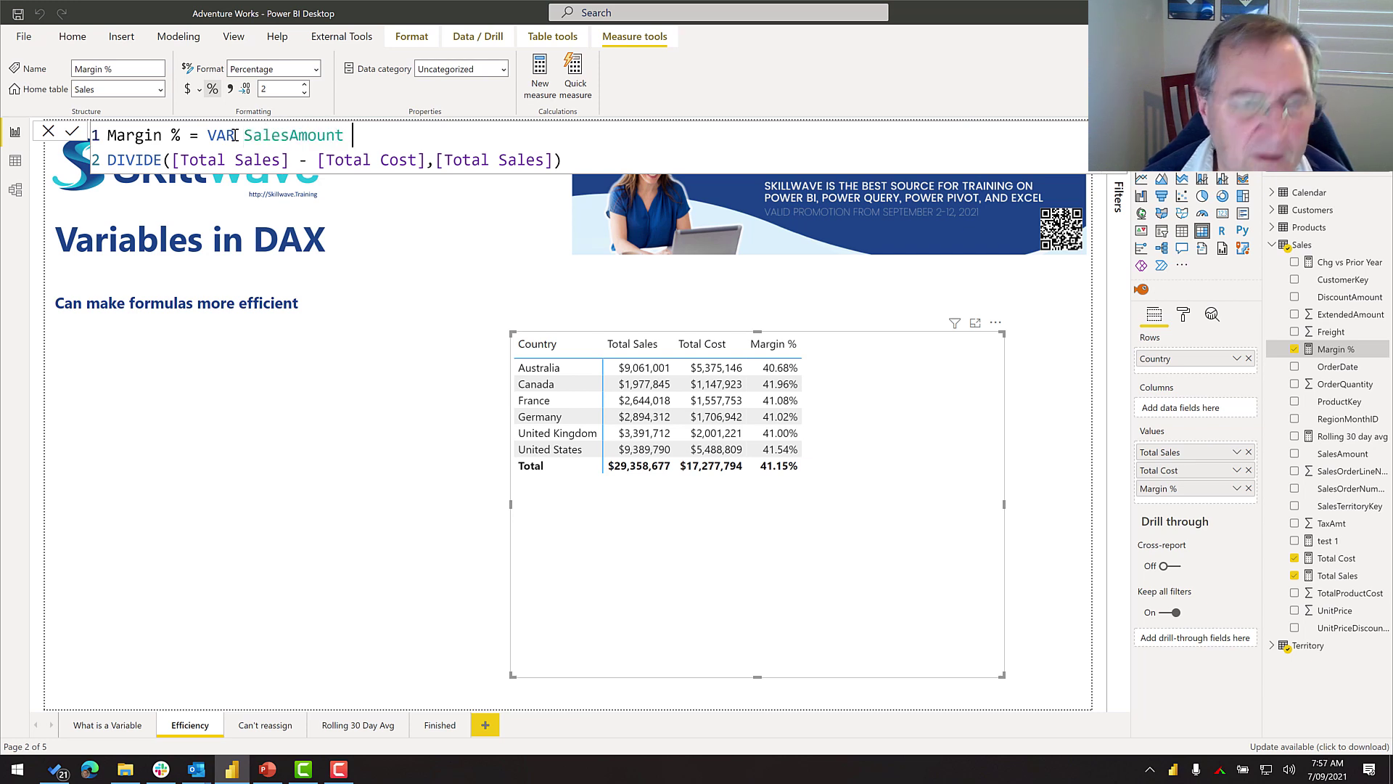
text(= total s)
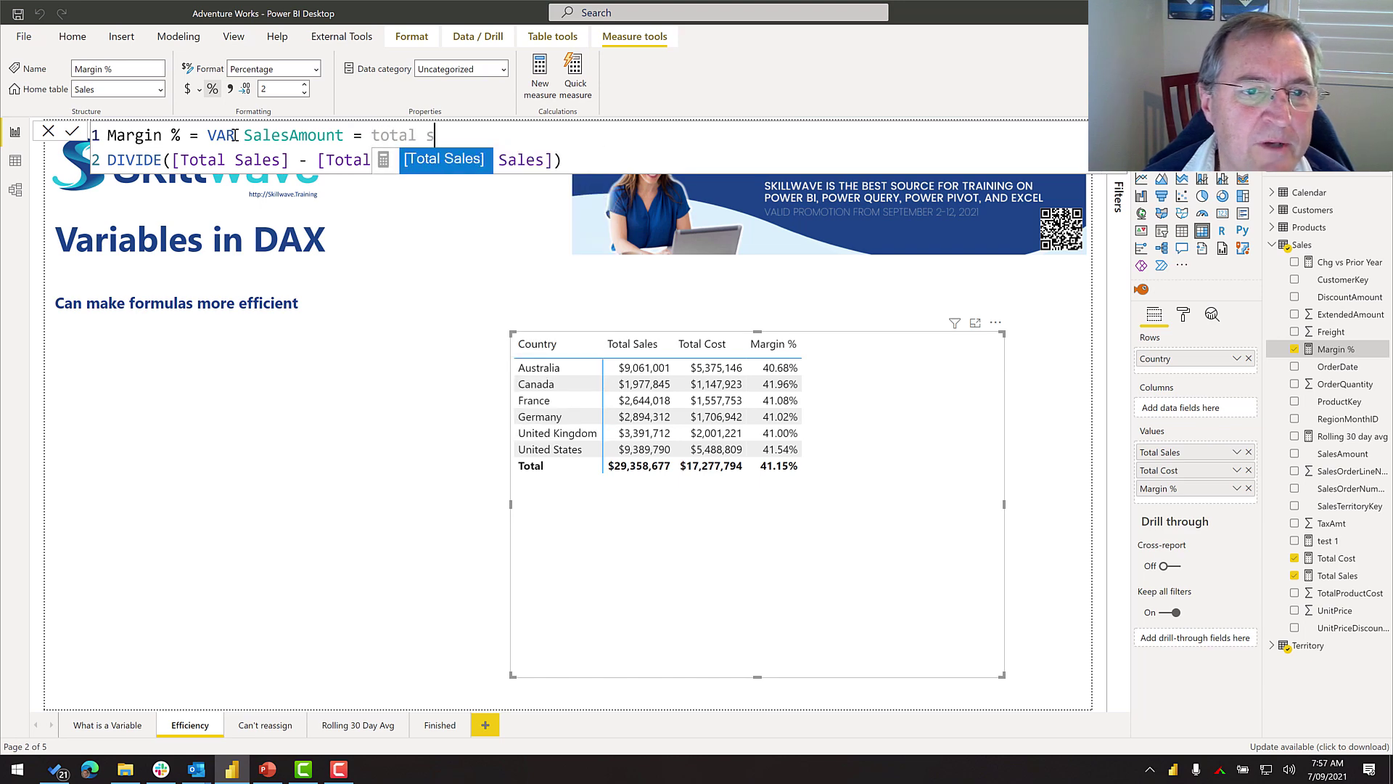
key(Tab)
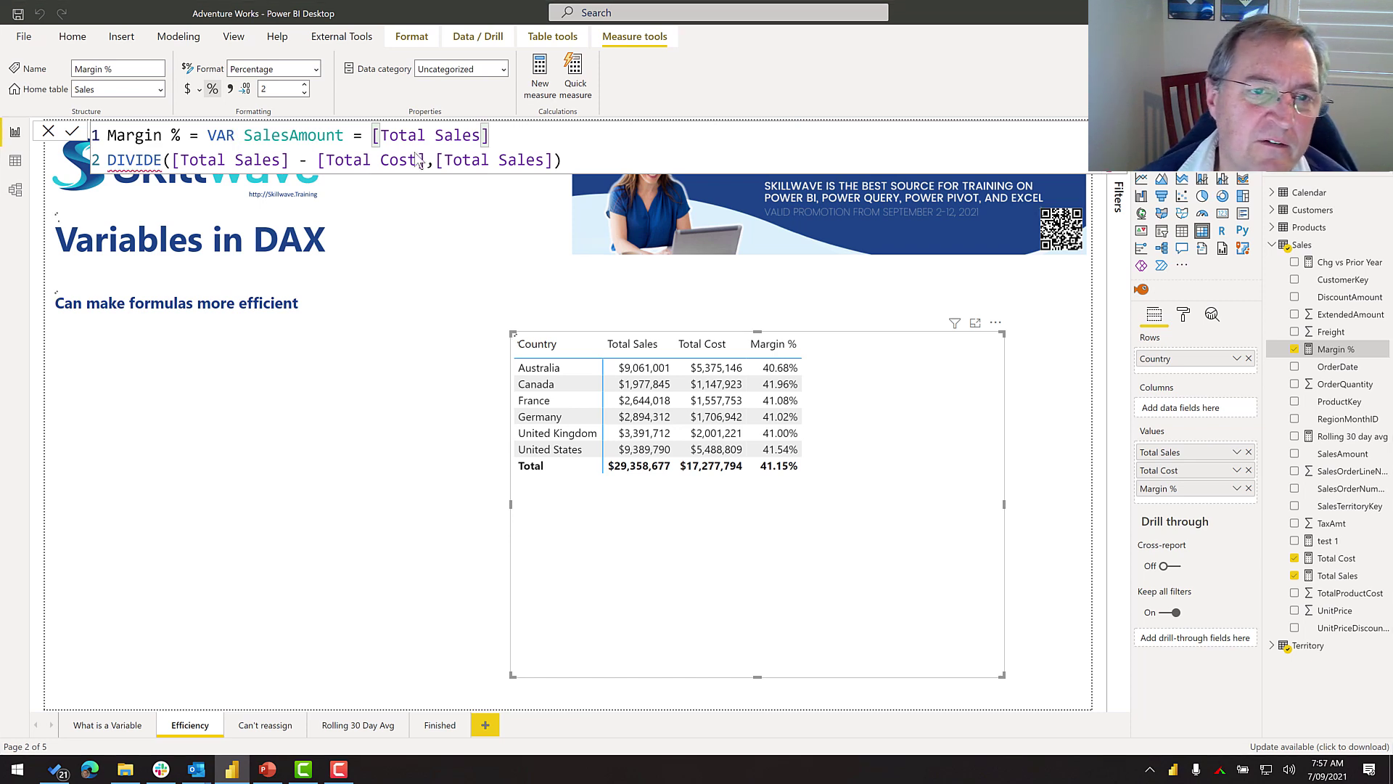
Insert RETURN directly before the DIVIDE expression on the line below the SalesAmount declaration.
key(Return)
key(shift+Return)
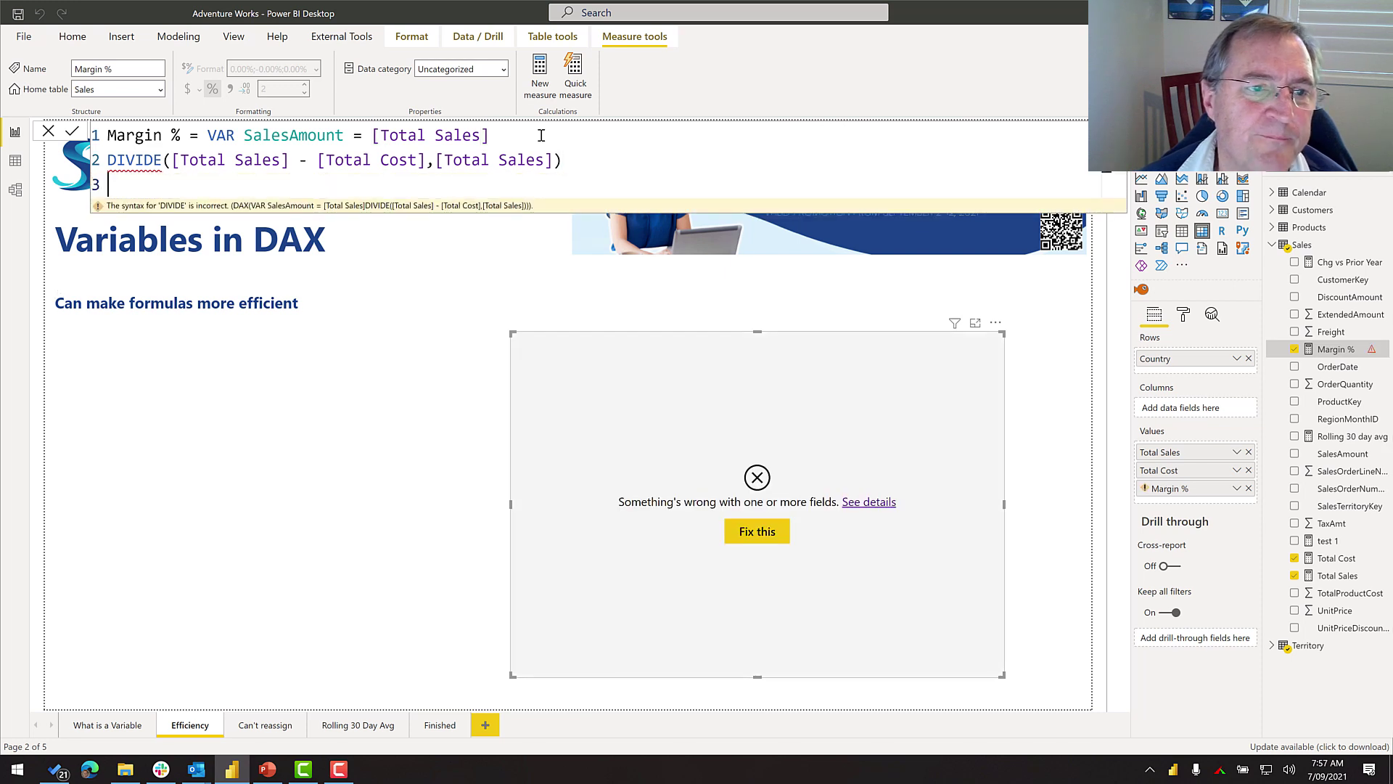
click(537, 136)
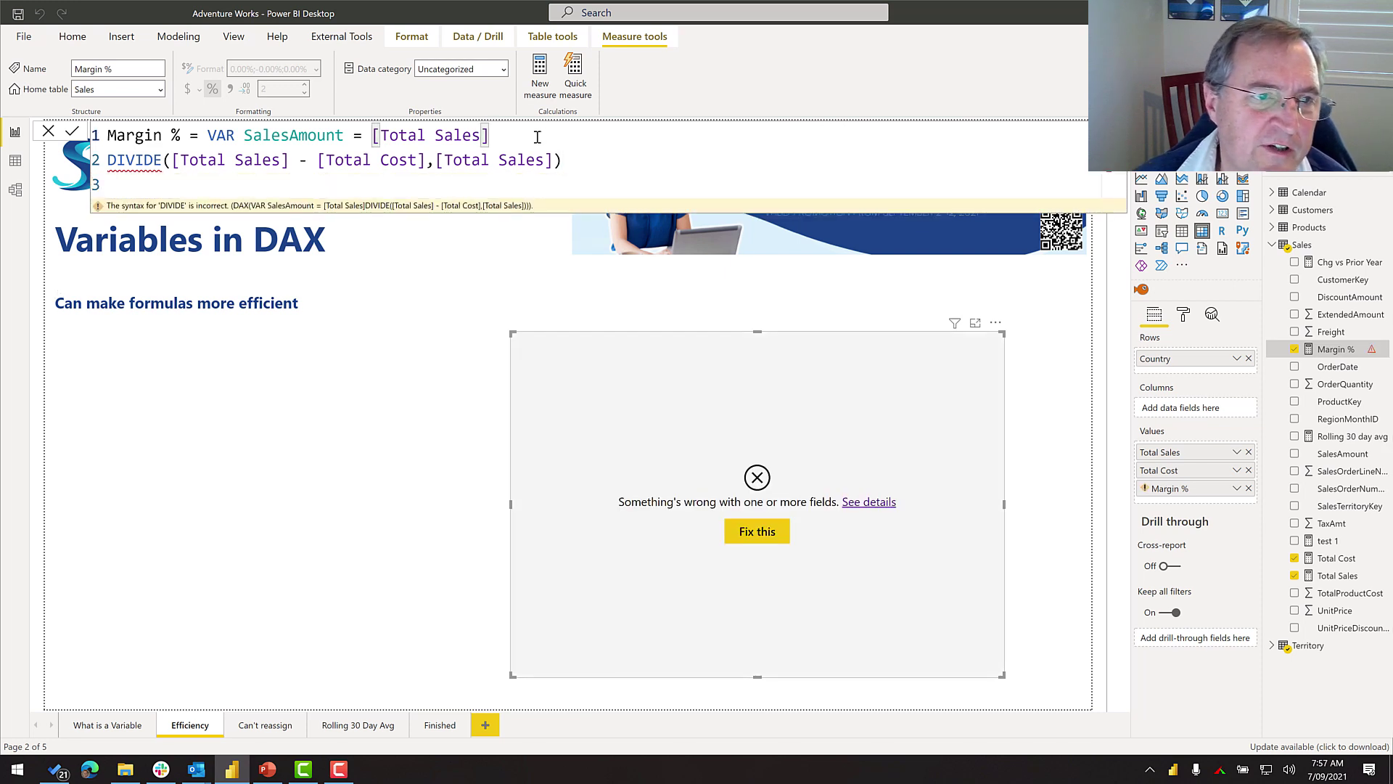
key(shift+Return)
text(R)
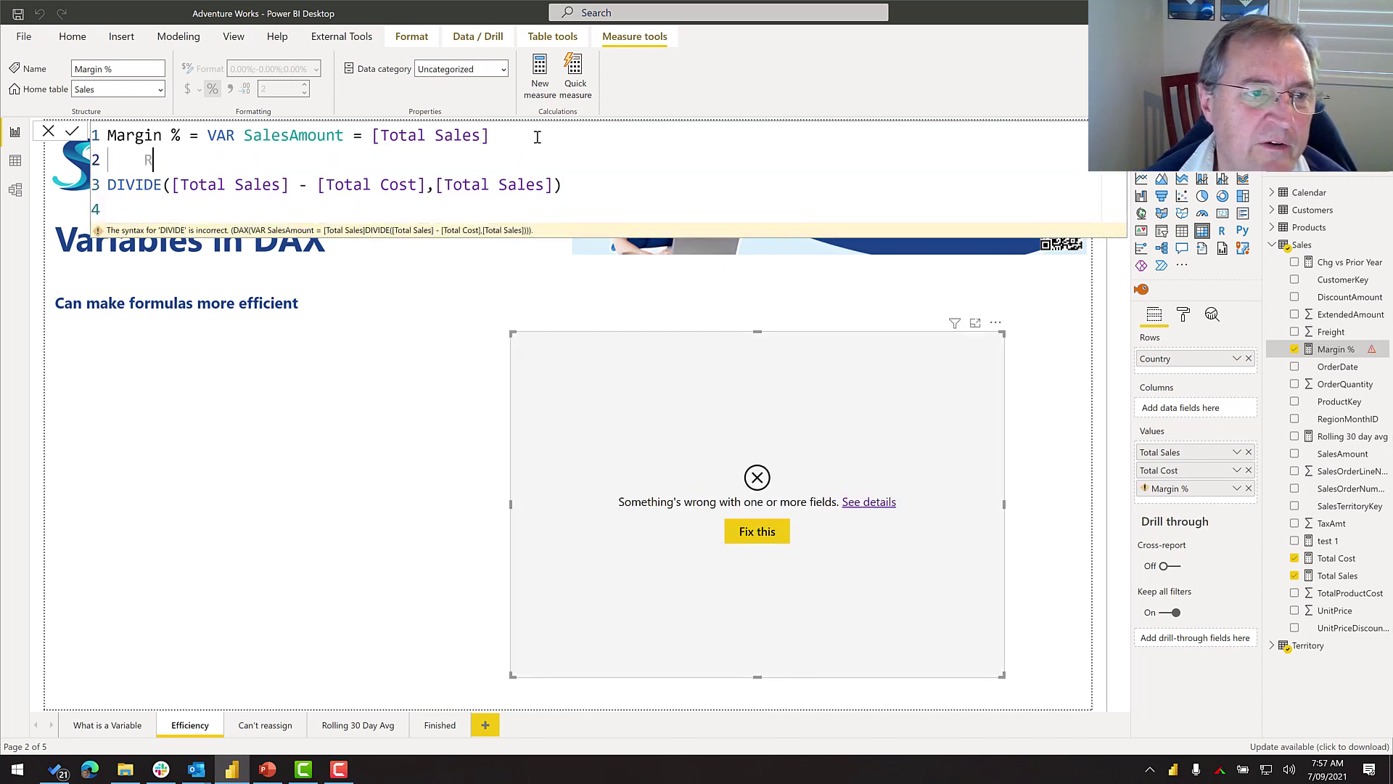
text(T)
text(TURN)
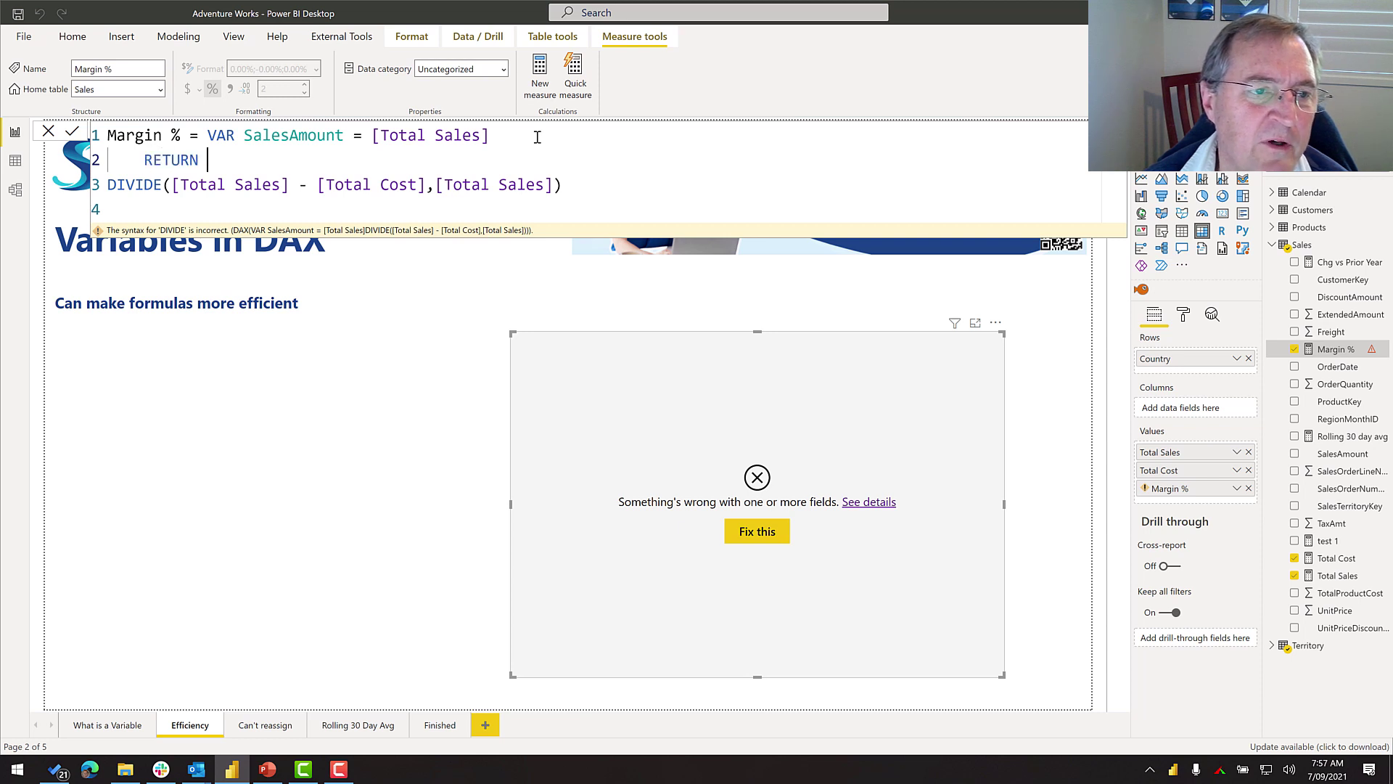
key(Right)
key(BackSpace)
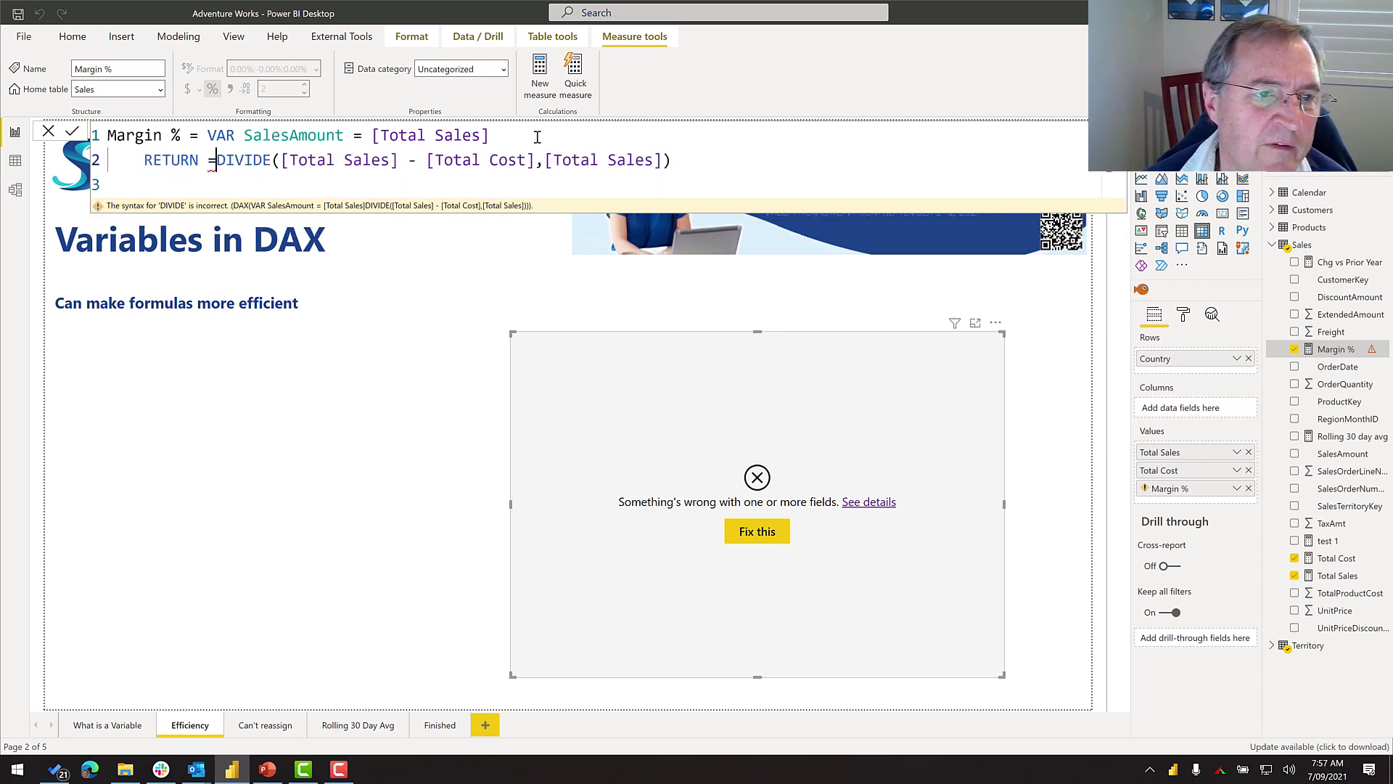
key(BackSpace)
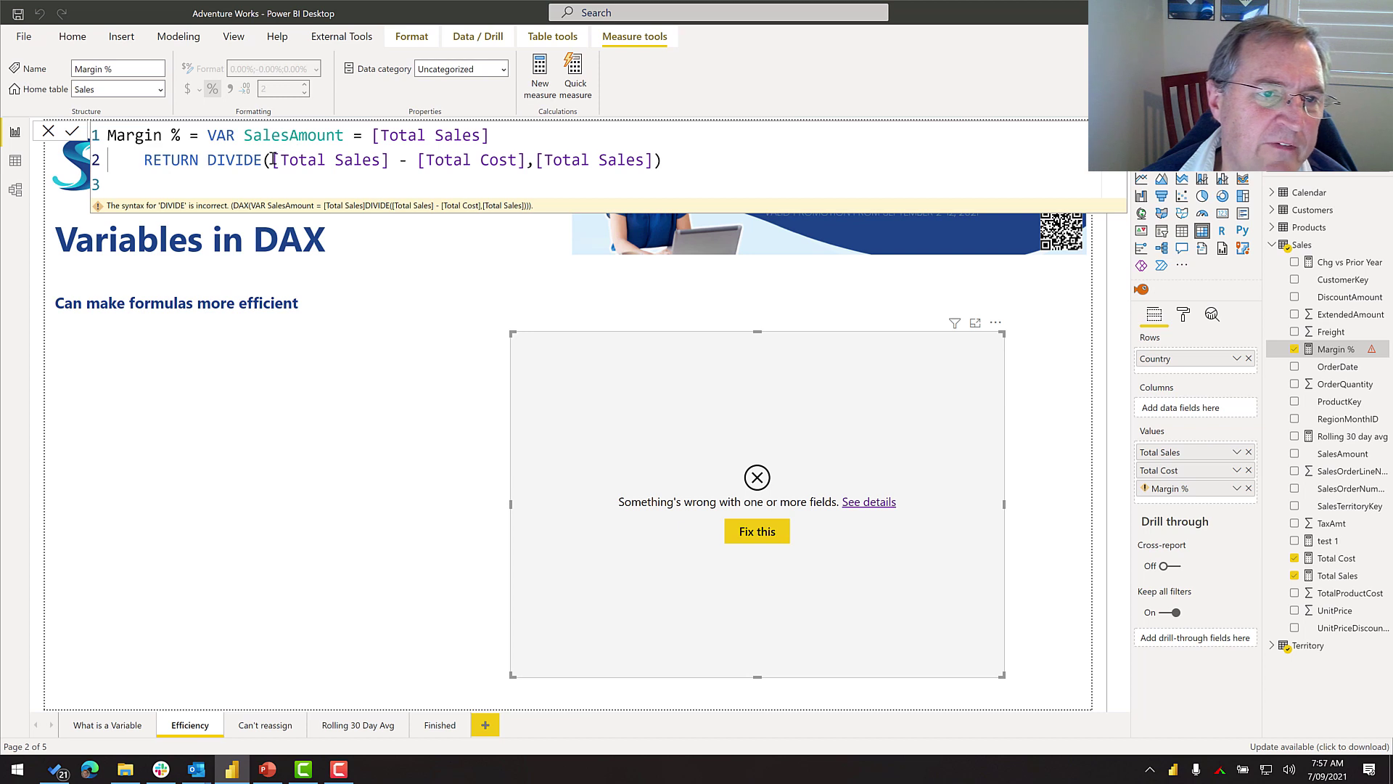
Replace [Total Sales] in the numerator of the DIVIDE expression with the SalesAmount variable.
drag(273, 160, 391, 160)
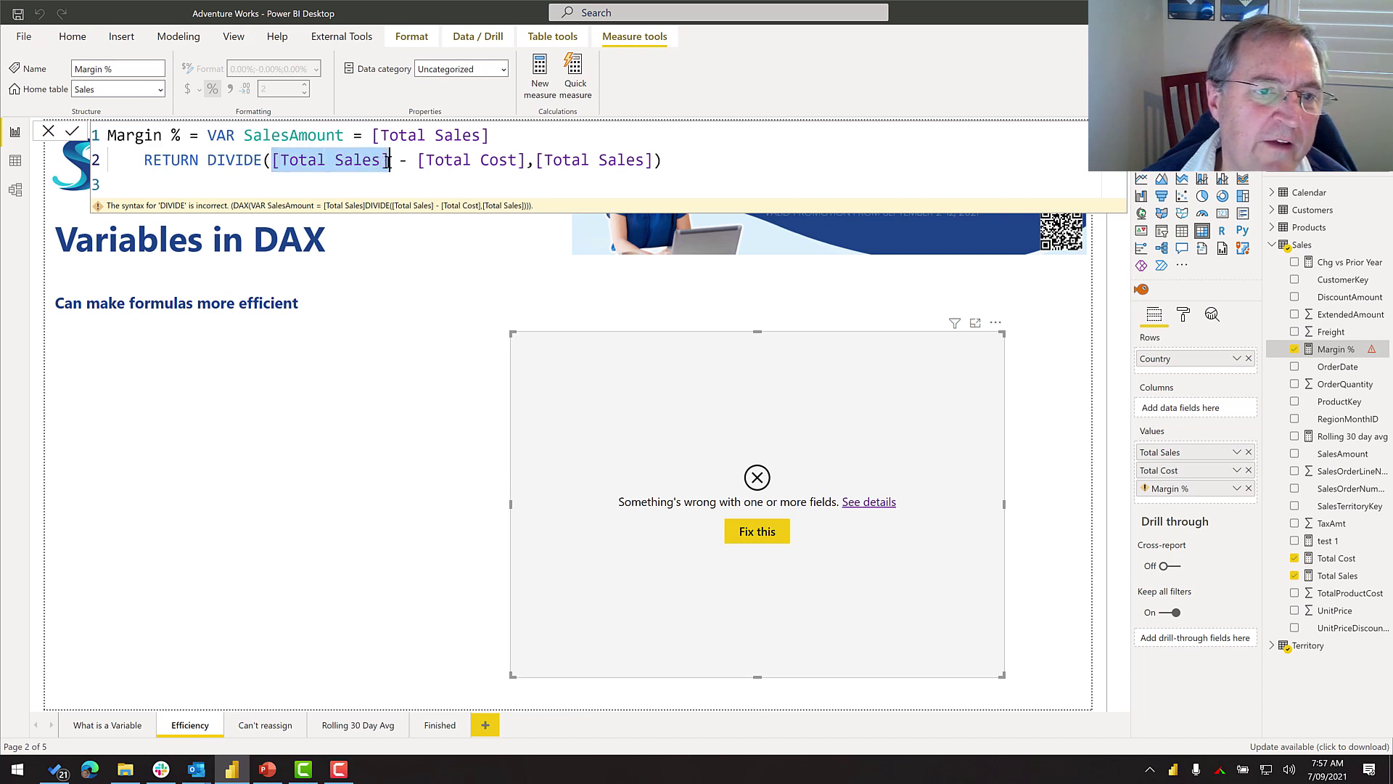
text(sal)
key(Down)
key(Down)
key(Down)
key(Down)
key(Down)
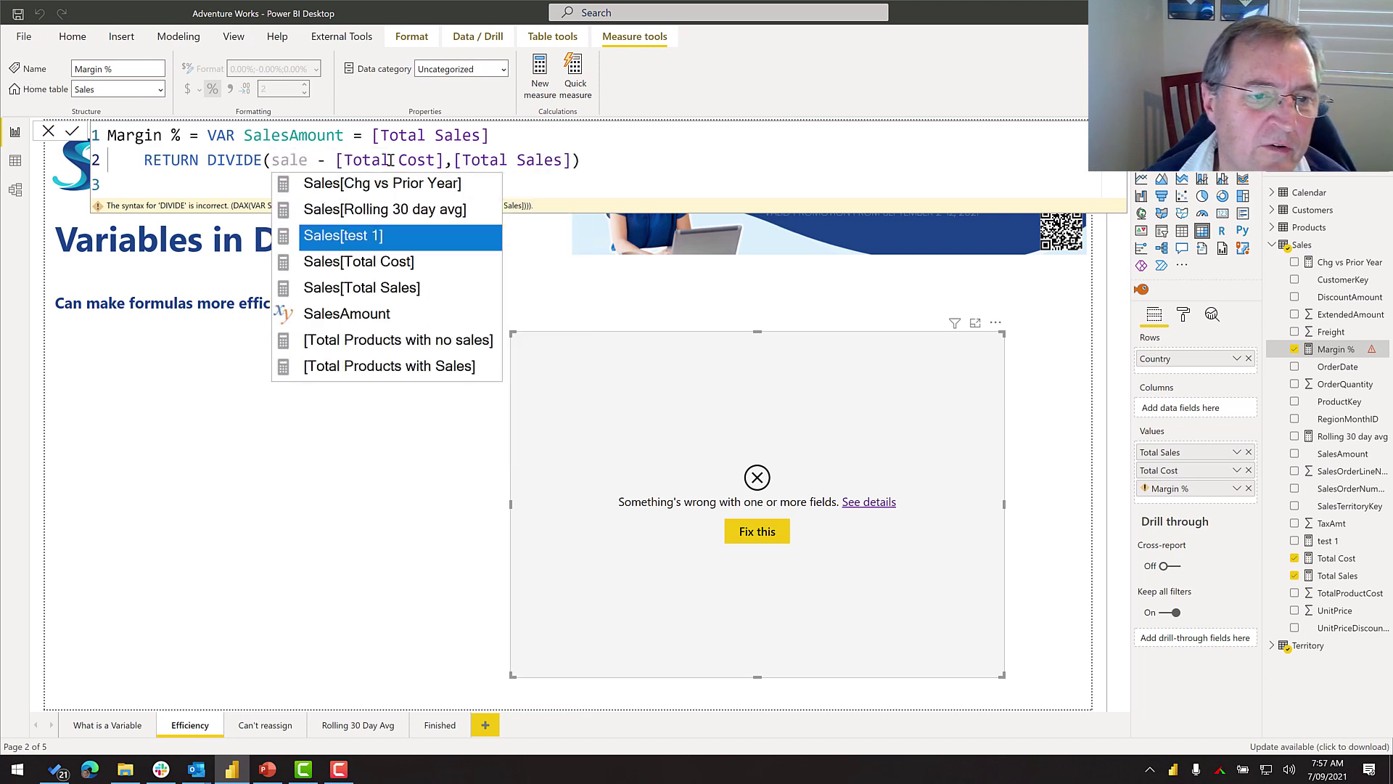
key(Tab)
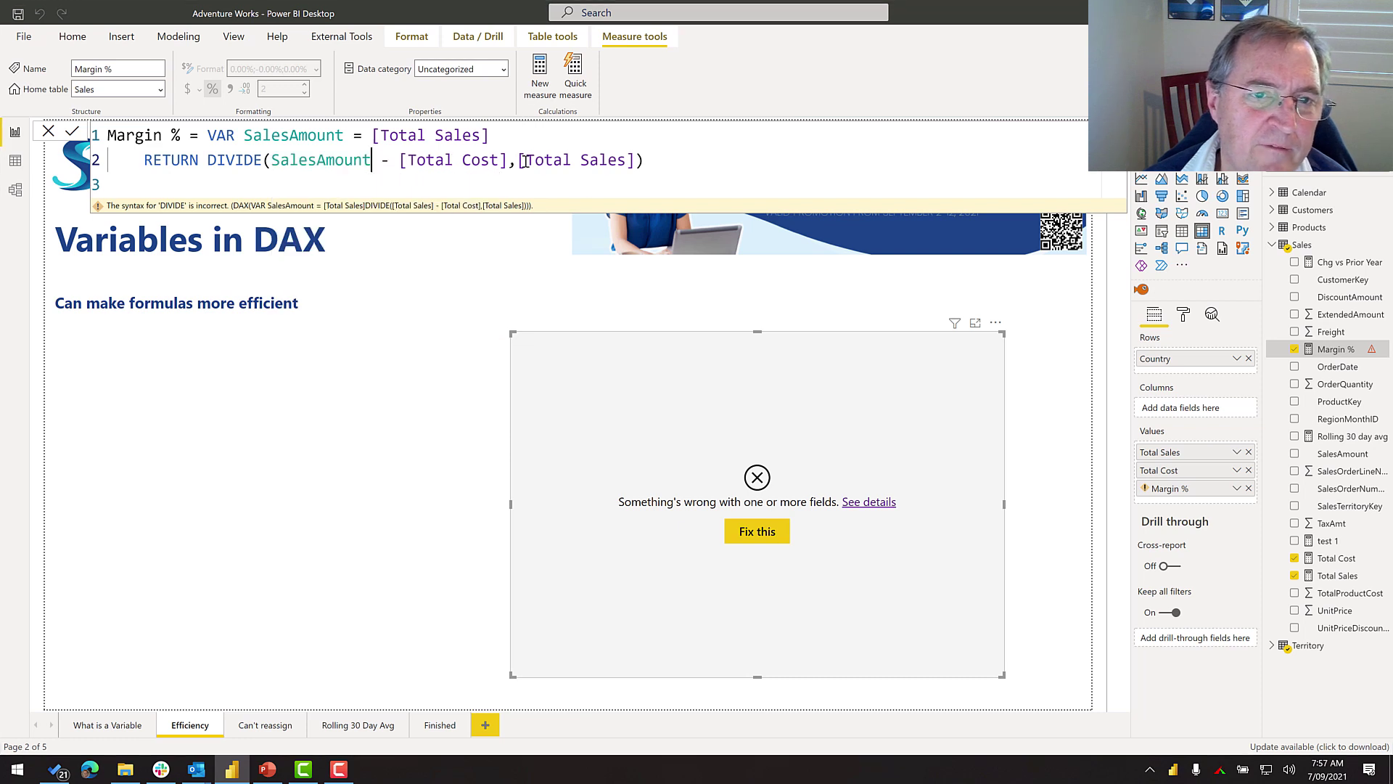
Replace [Total Sales] in the denominator of the DIVIDE expression with the SalesAmount variable and commit the Margin % formula.
drag(517, 160, 640, 160)
text(Salesa)
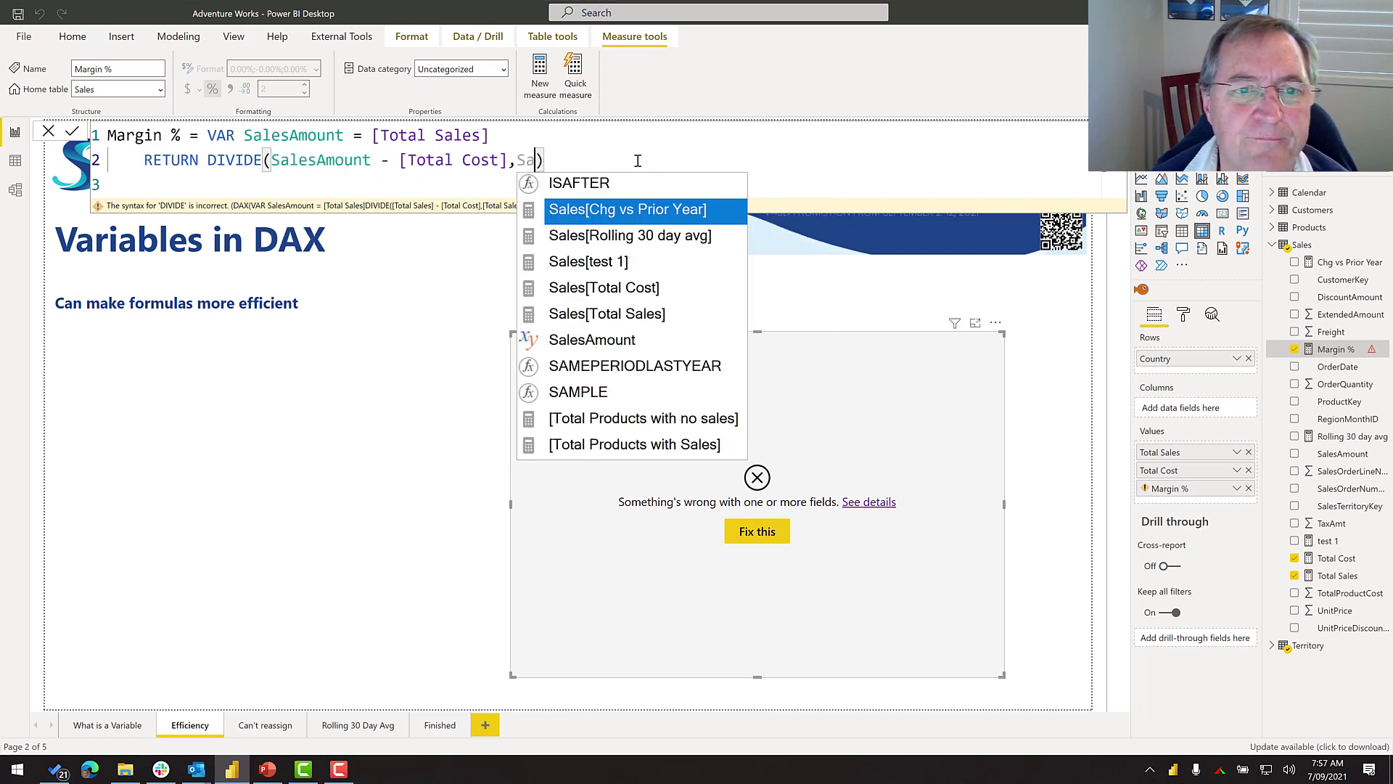
key(Down)
key(Down)
key(Down)
key(Down)
key(Down)
key(Tab)
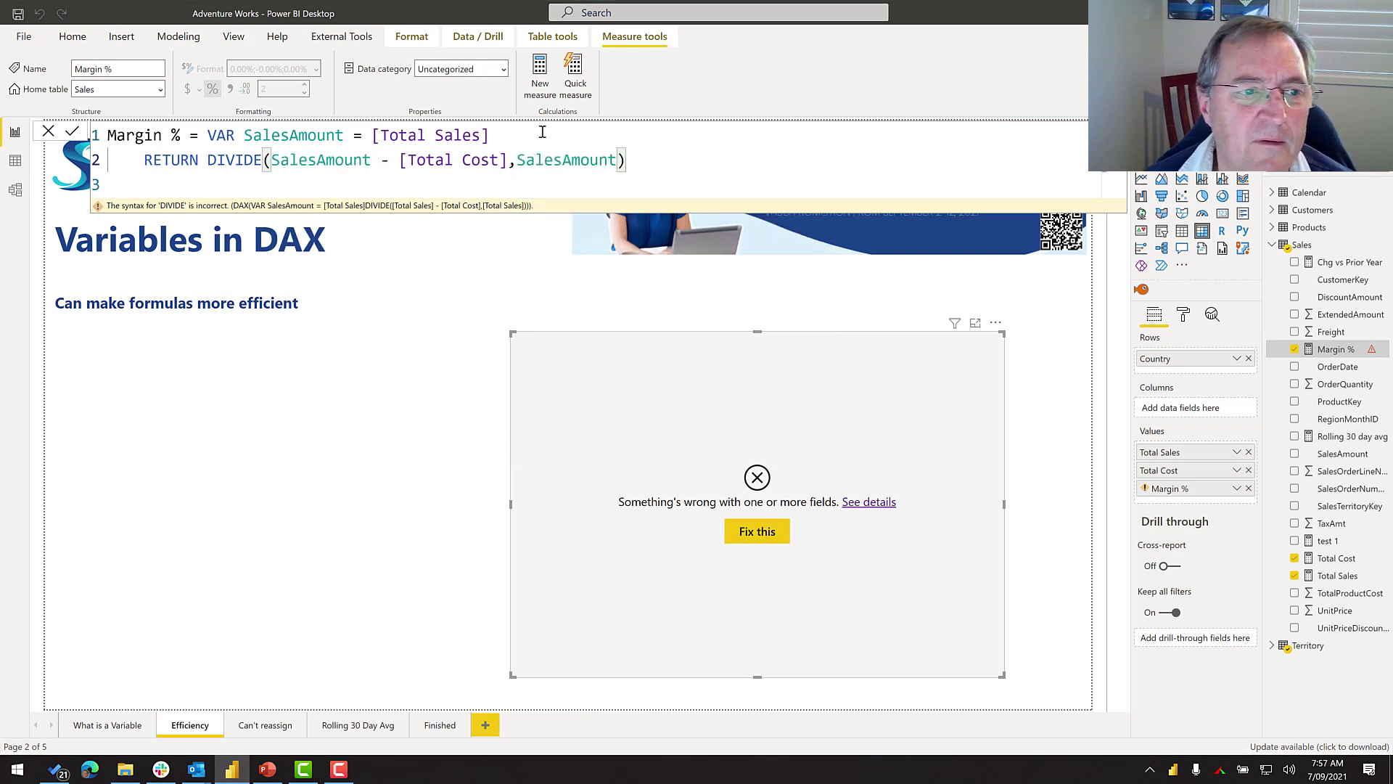
click(73, 130)
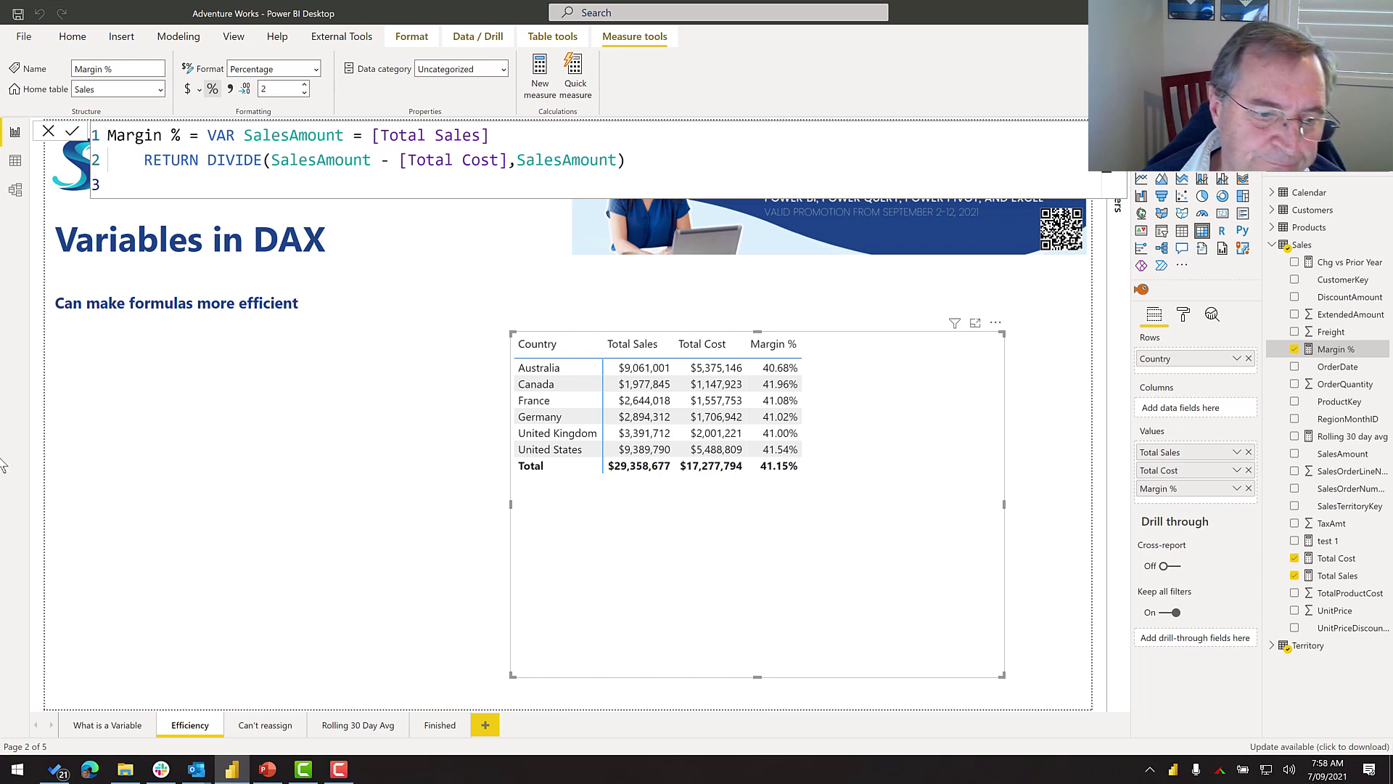
With the country matrix on the Can't reassign page selected, start a Sales measure: Total Sales of Bikes = CALCULATE([Total Sales],.
click(255, 730)
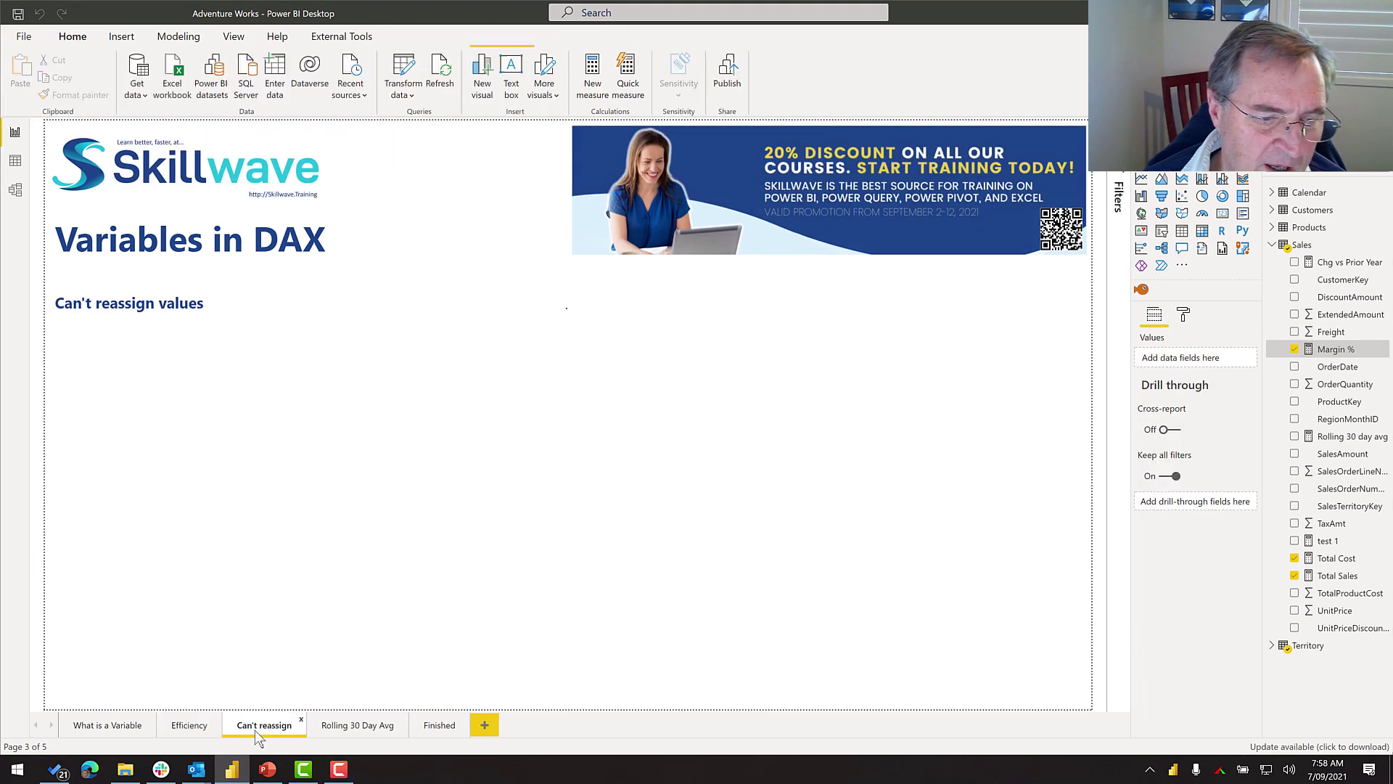
click(725, 477)
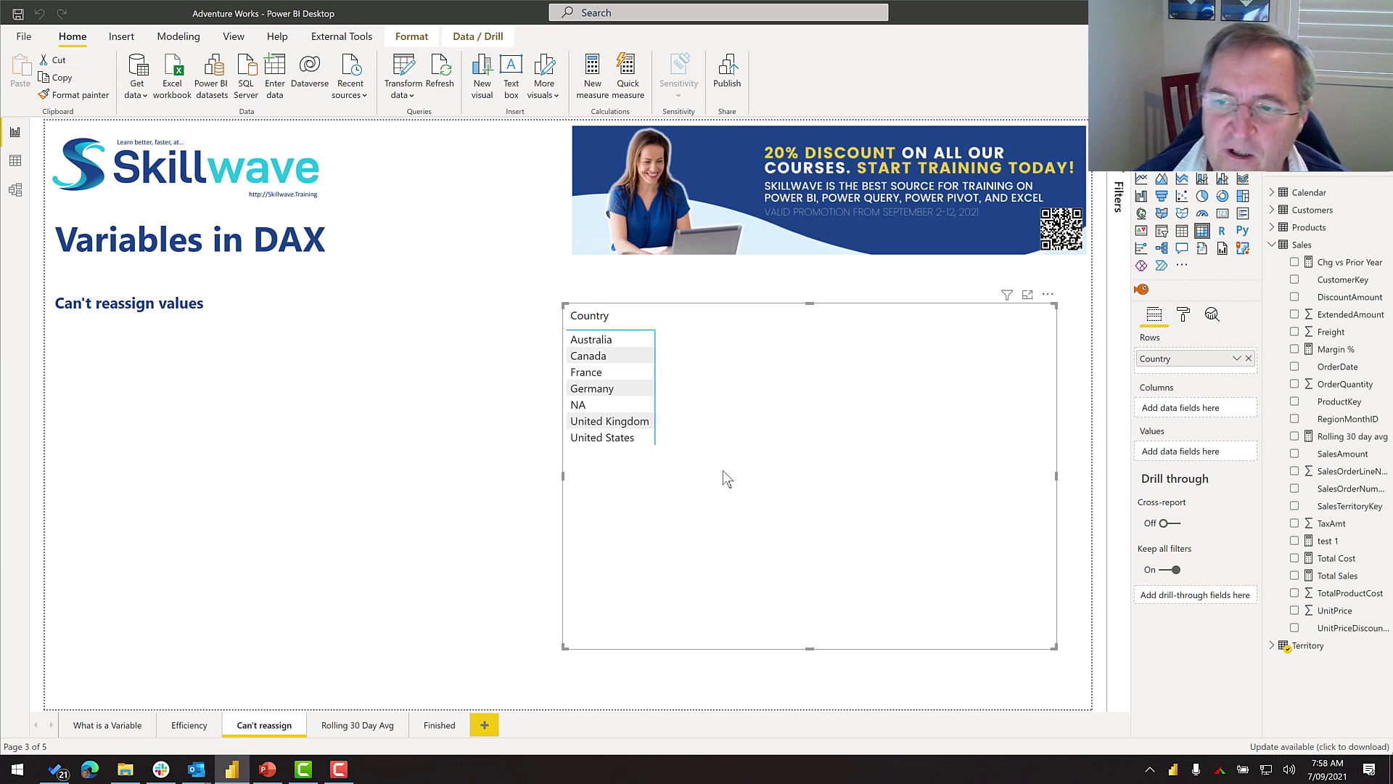
right_click(1304, 246)
key(Escape)
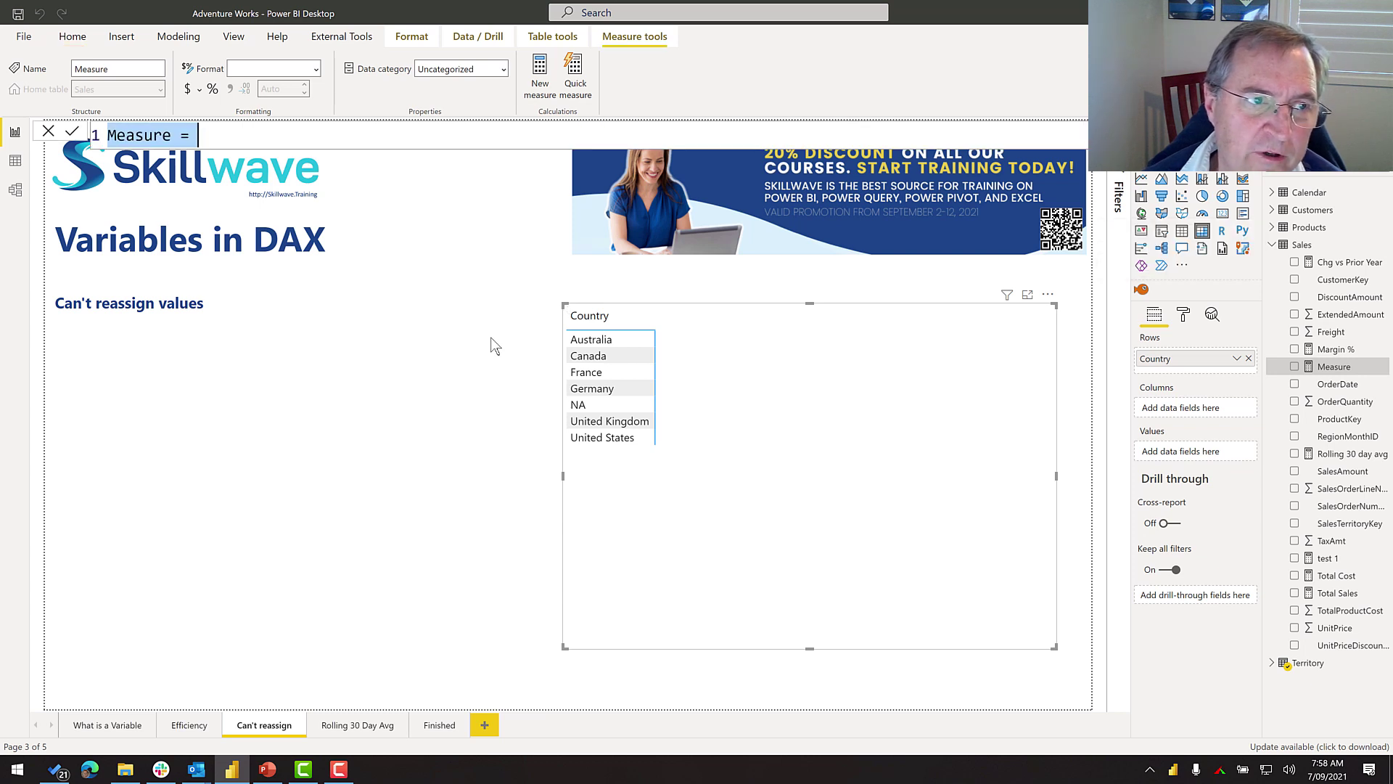
text(Total Sale)
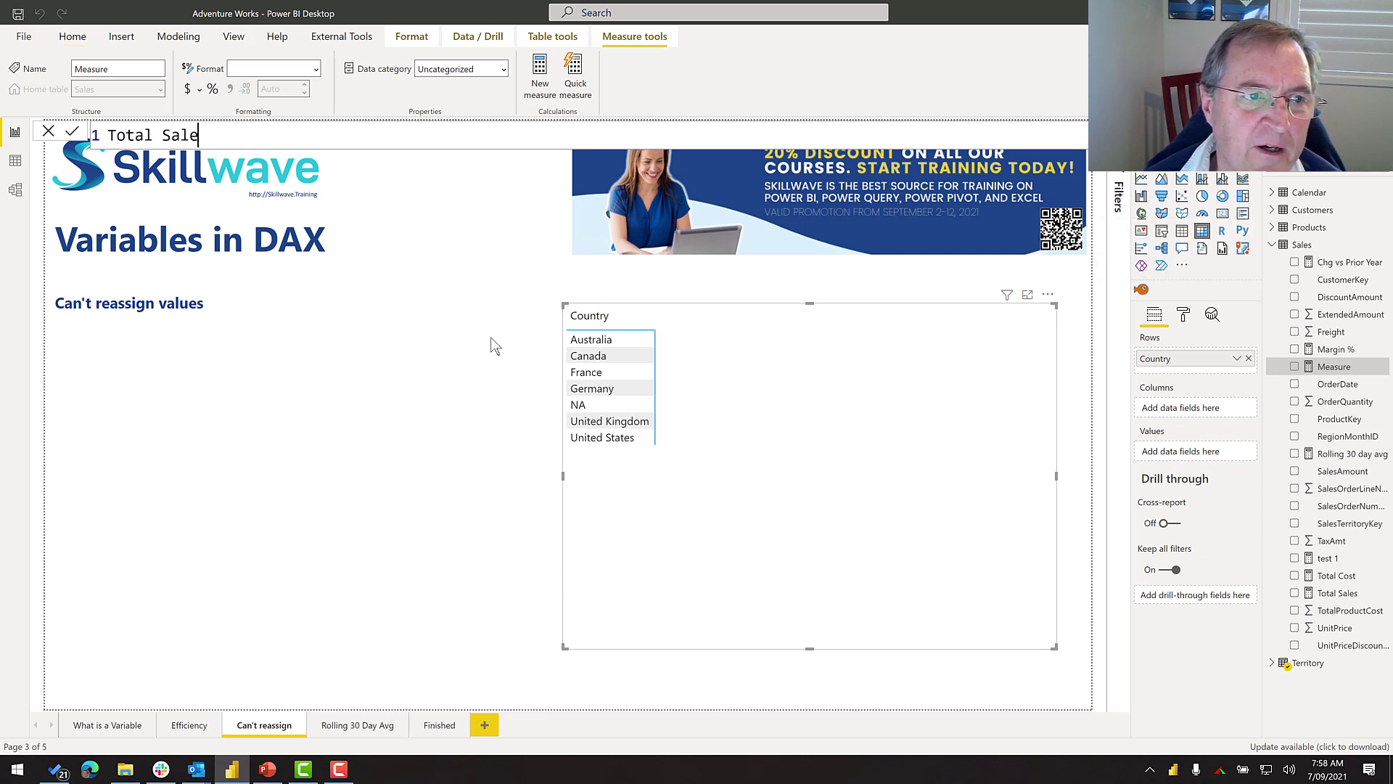
text(s of Bikes)
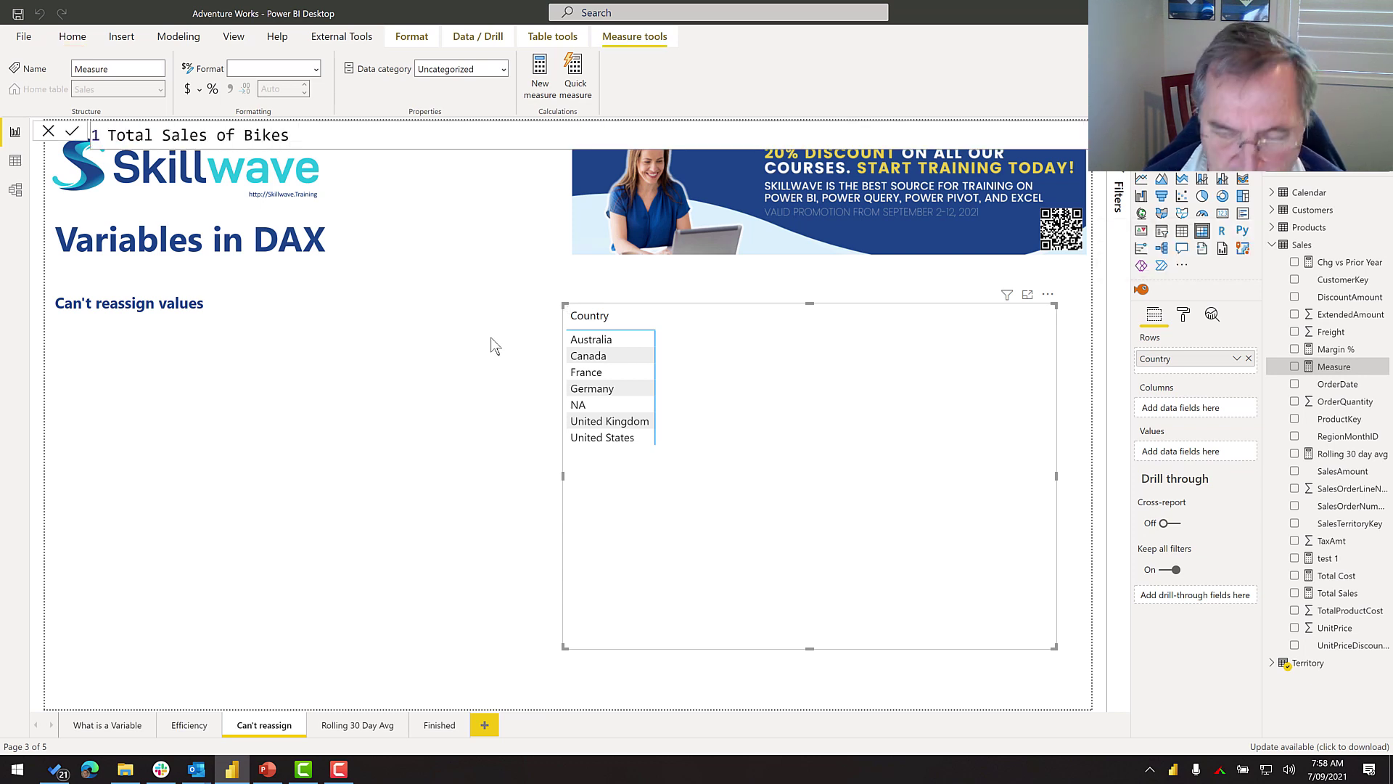
text( = CALCULATE()
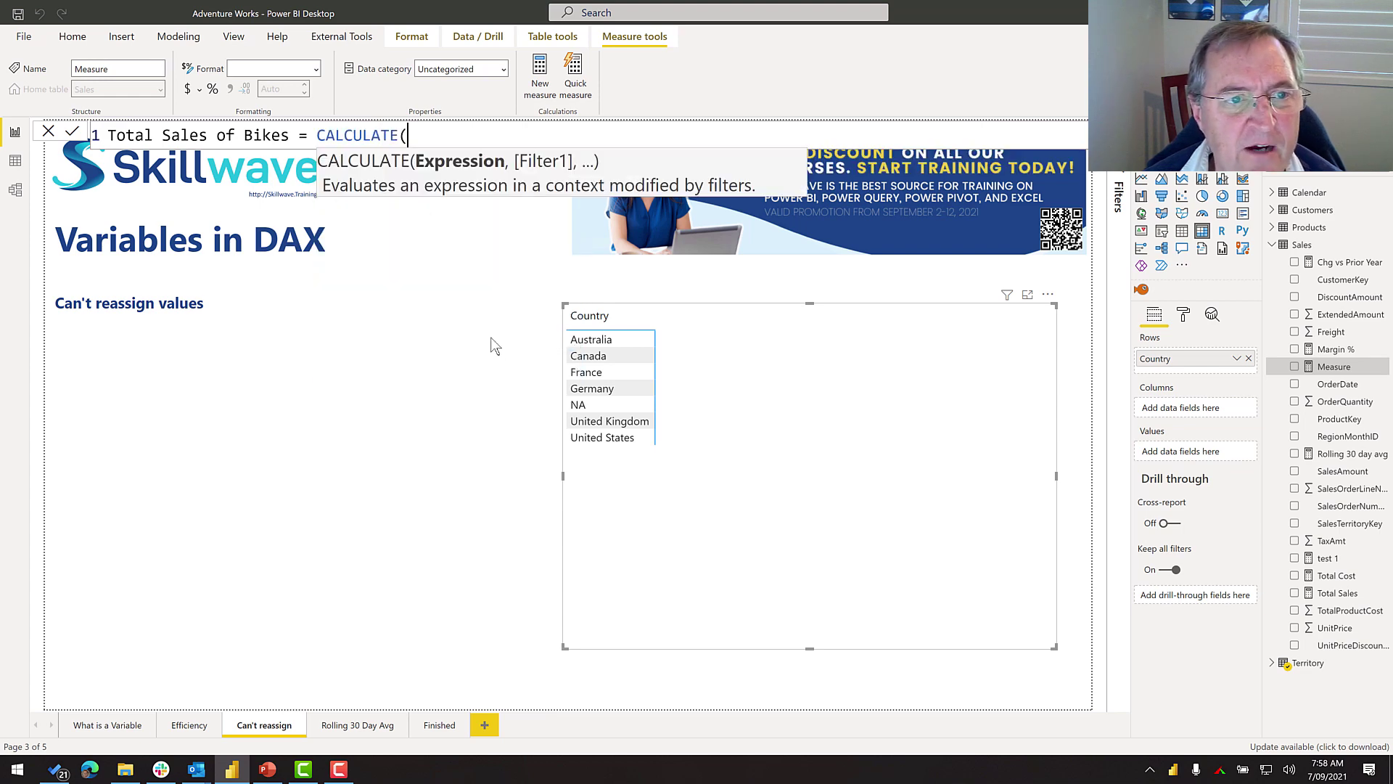
text([Total Sales],)
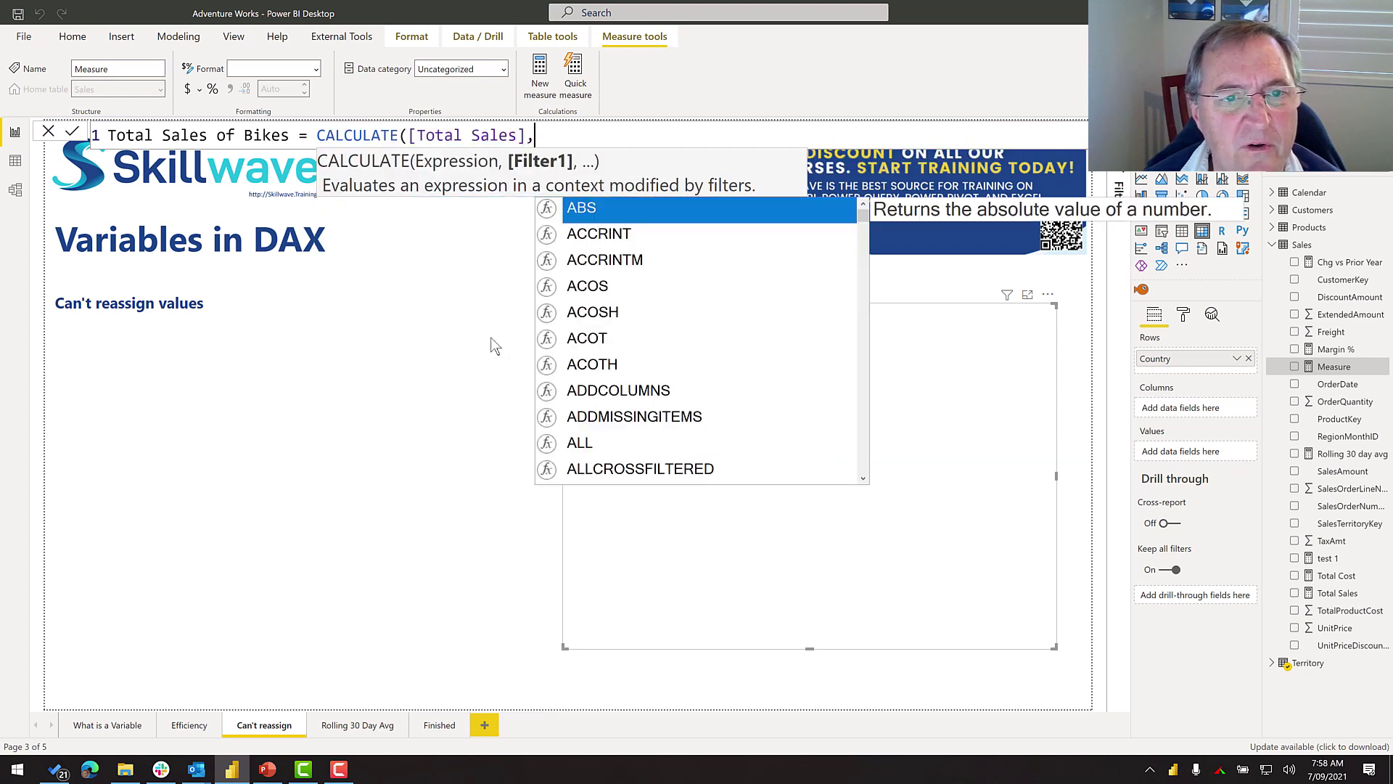
Complete the CALCULATE expression with the filter Products[Category] = "Bikes" and commit the measure.
text(Pro)
key(Down)
key(Down)
key(Tab)
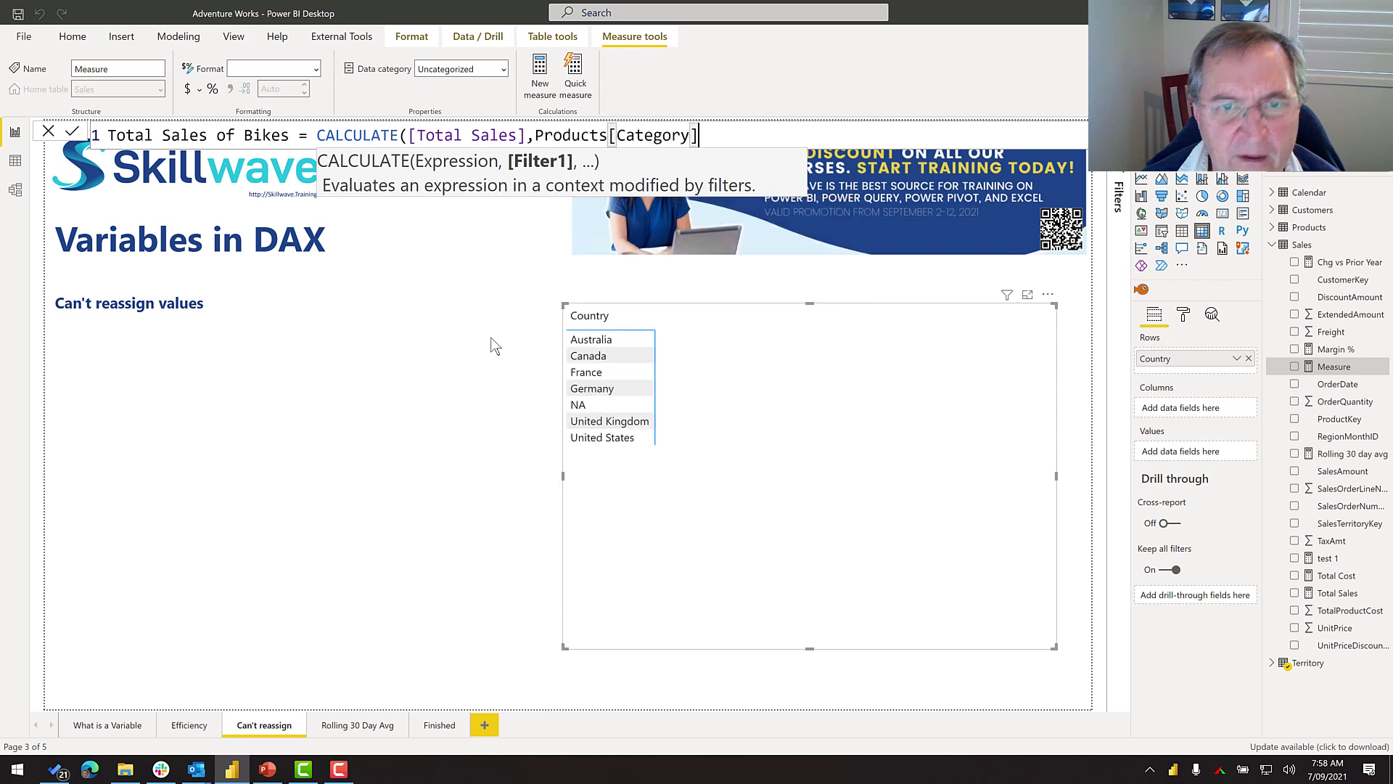
text(= "B)
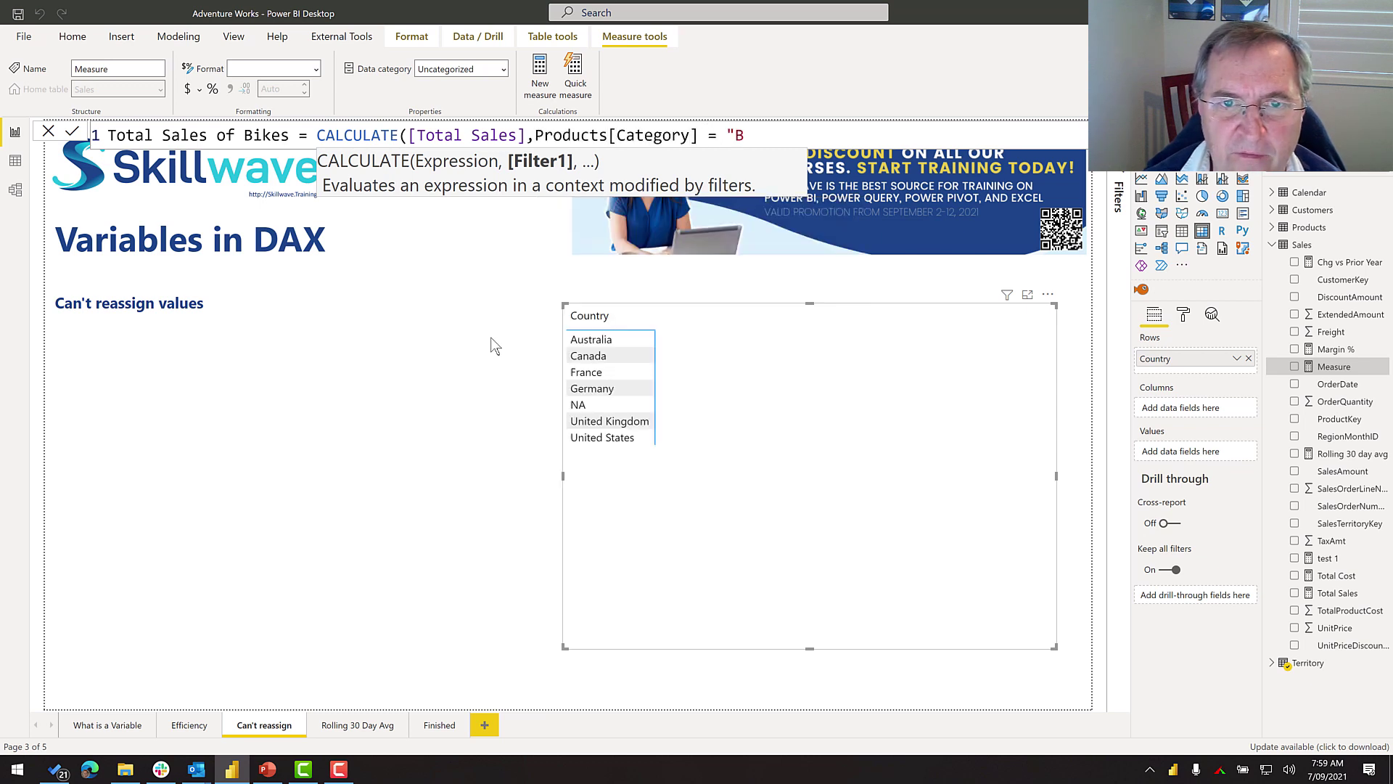
text(ikes"))
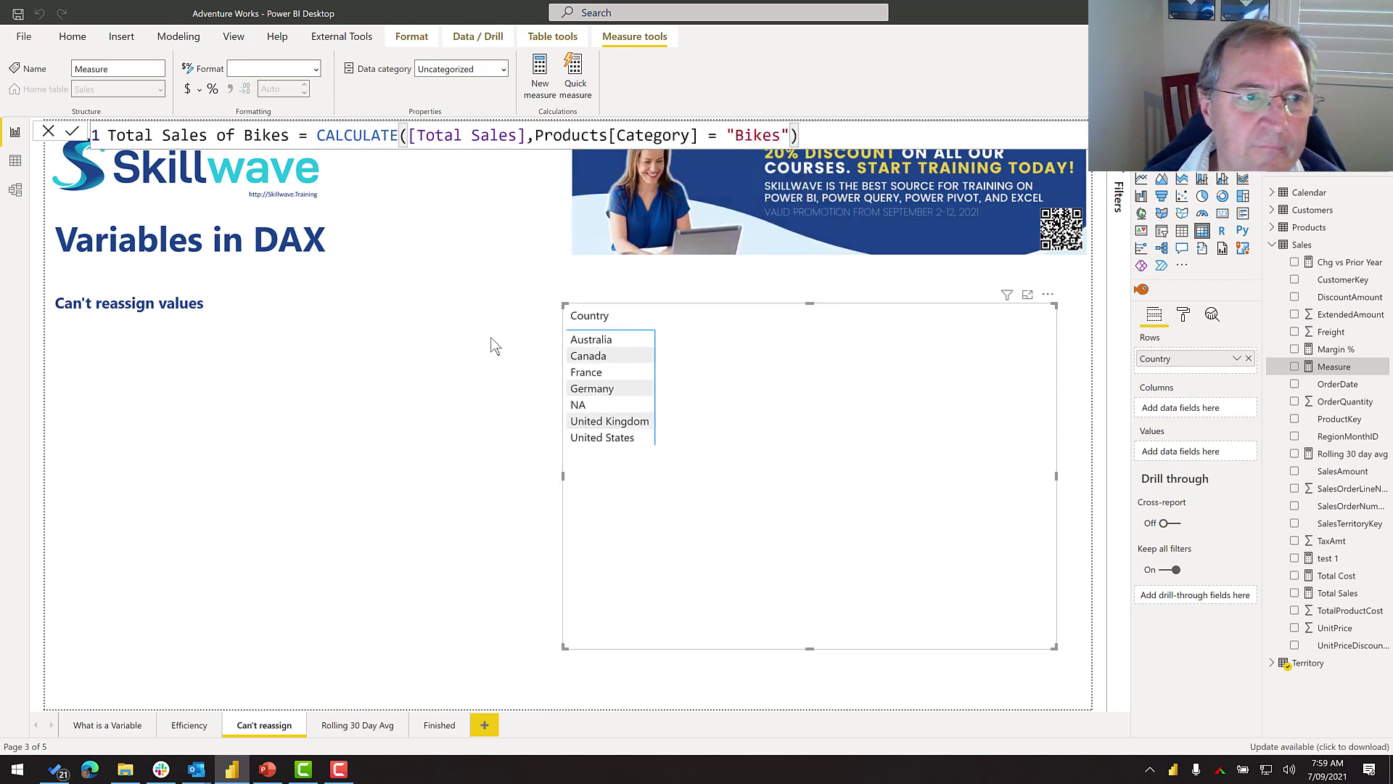
key(Return)
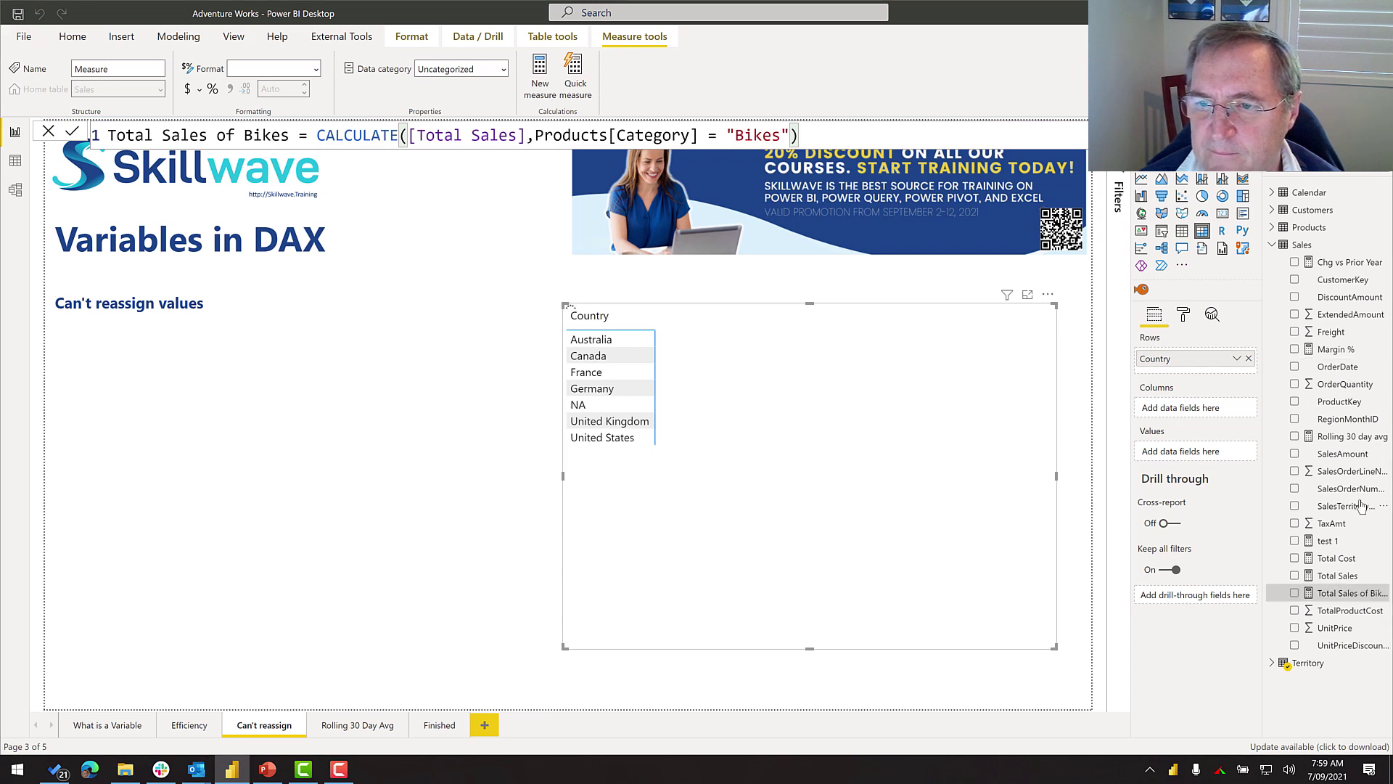
Add Total Sales of Bikes and Total Sales as values in the country matrix, ordering Total Sales first.
click(1335, 593)
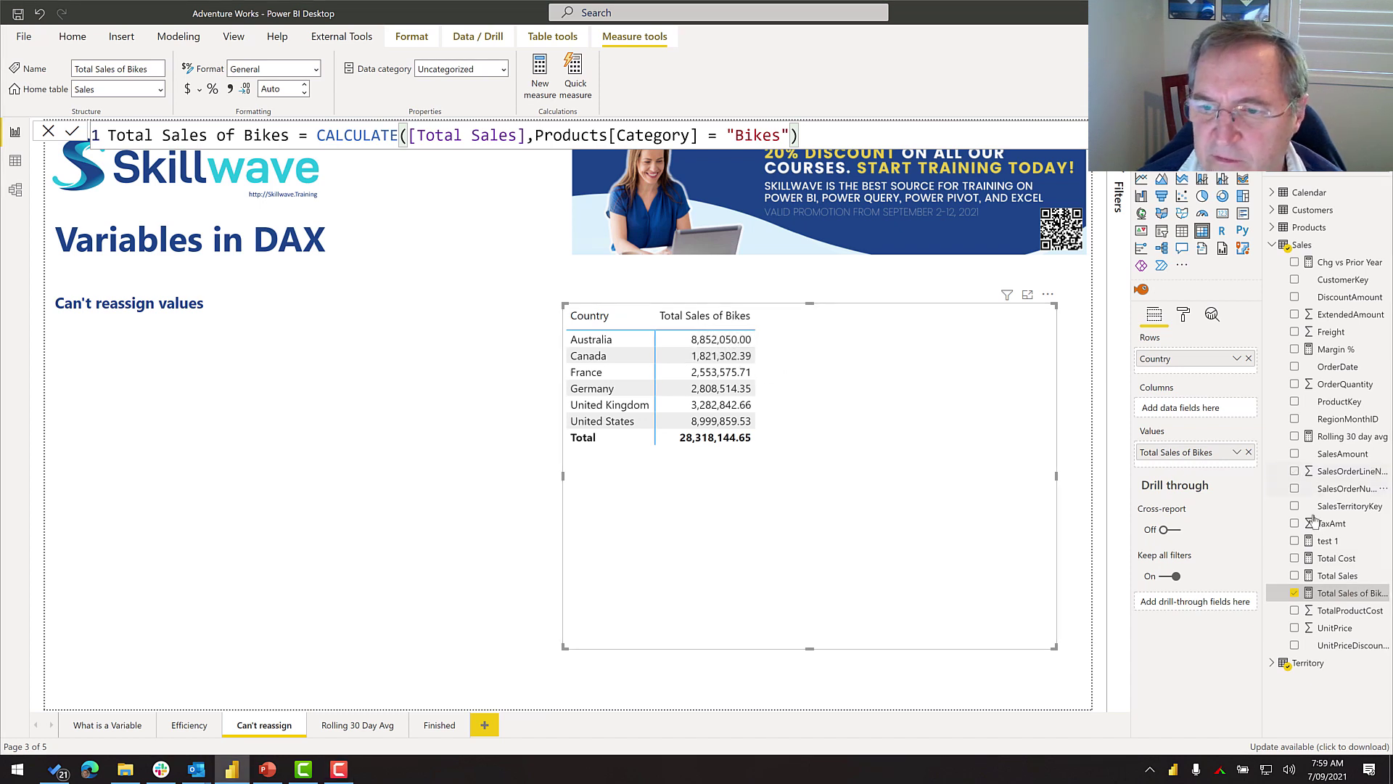
click(1334, 576)
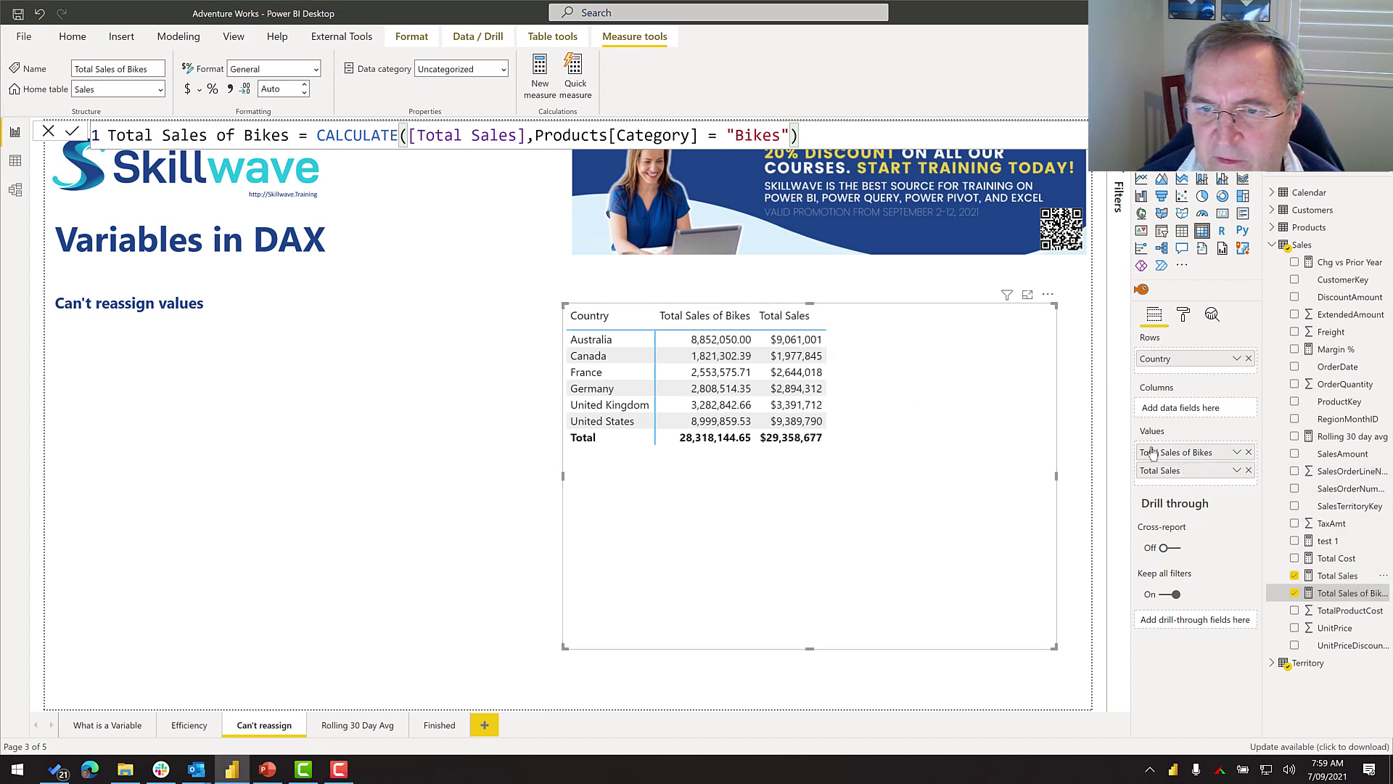
drag(1164, 474, 1161, 450)
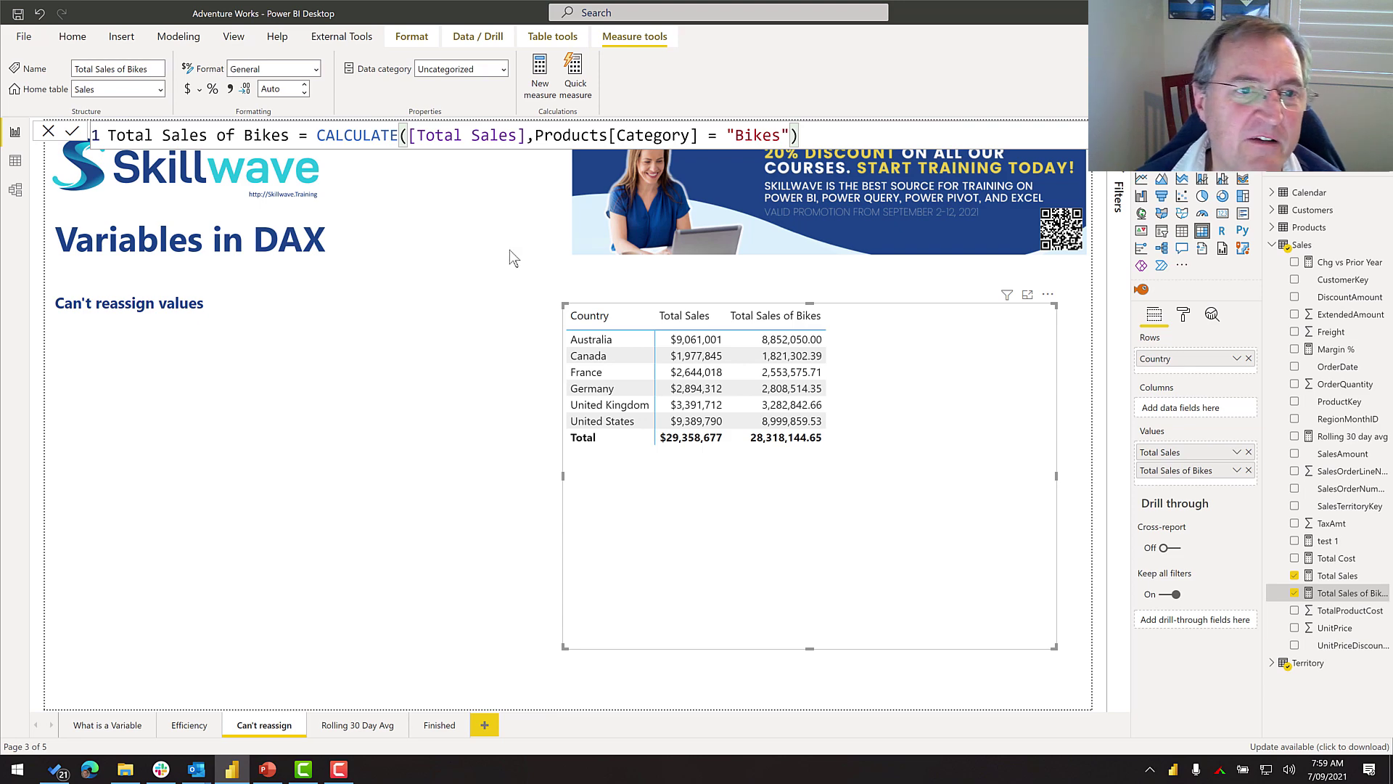
Declare a variable SalesAmount equal to [Total Sales] directly before CALCULATE in the Total Sales of Bikes formula.
click(320, 135)
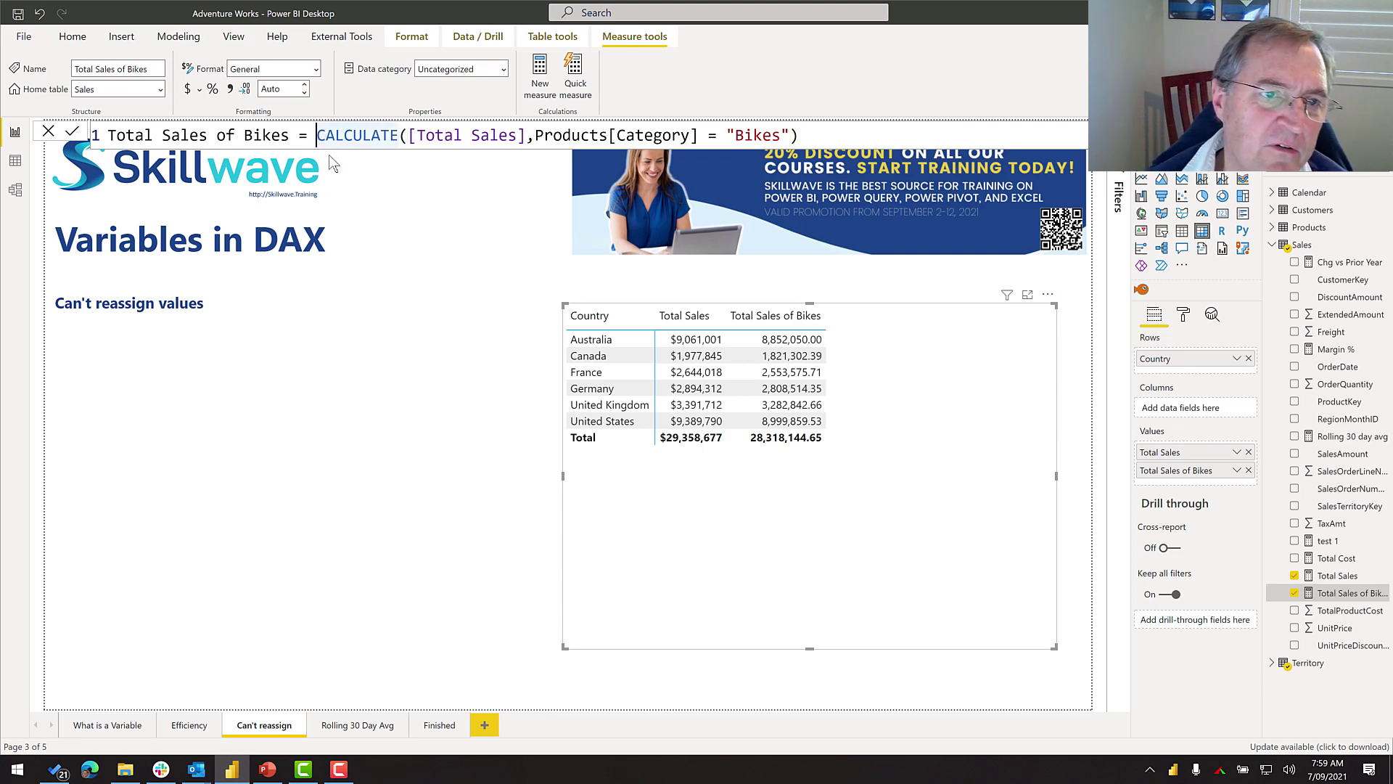
text(VAR )
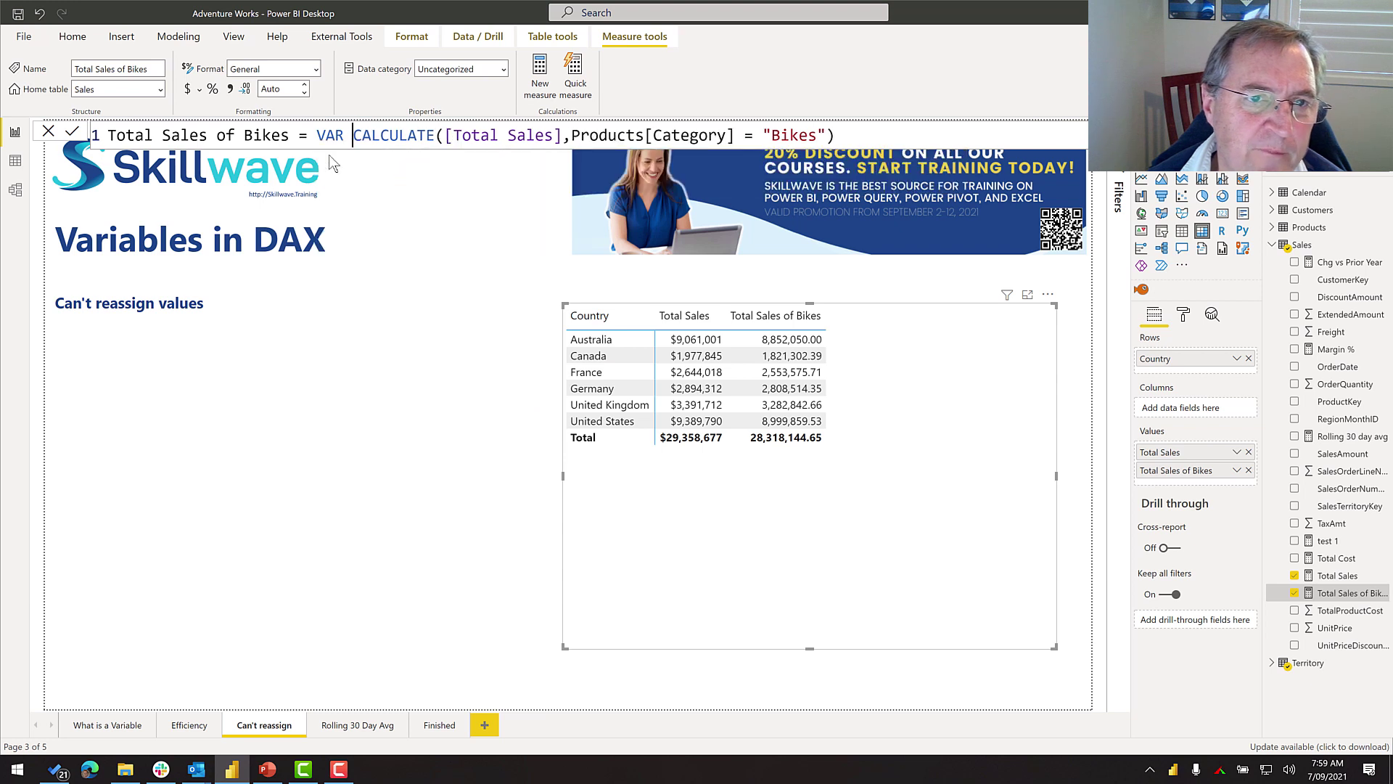
text(Sales)
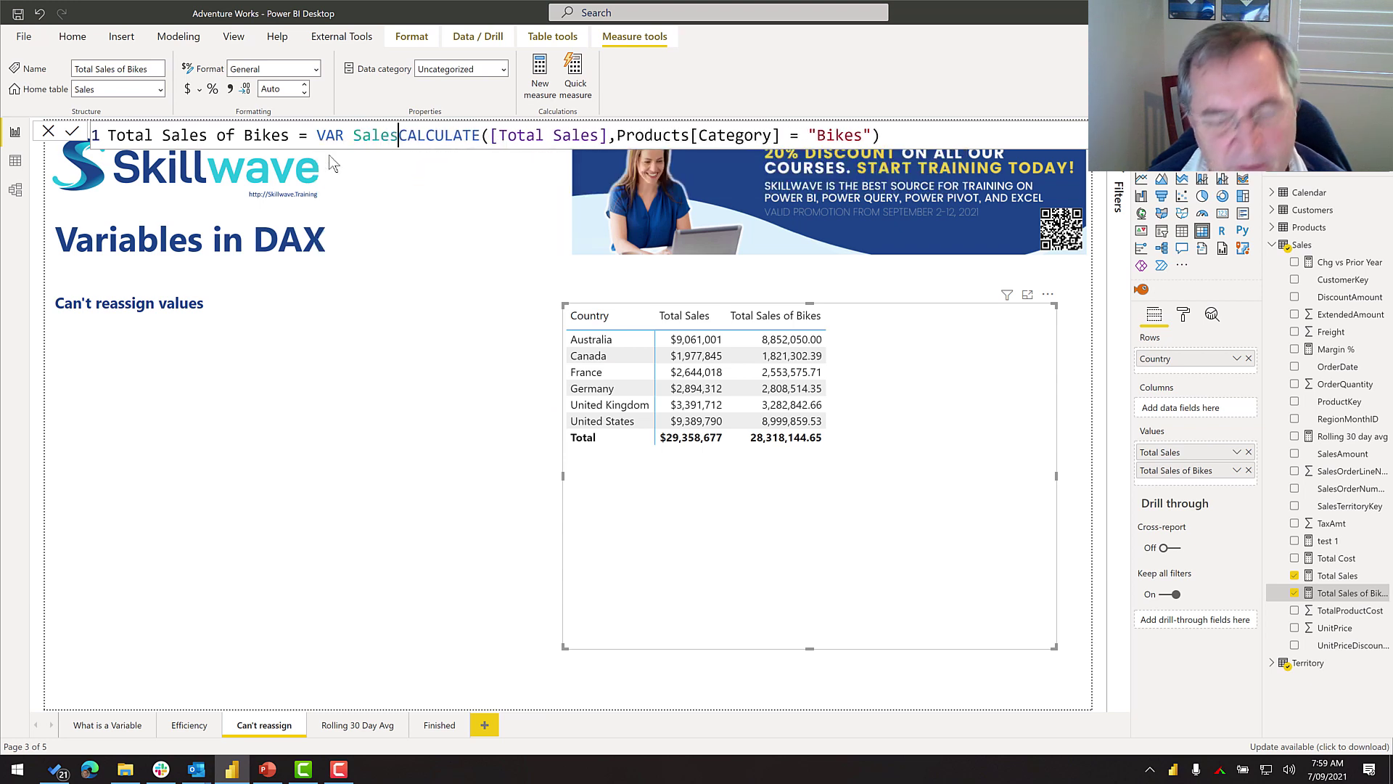
text(Amount =)
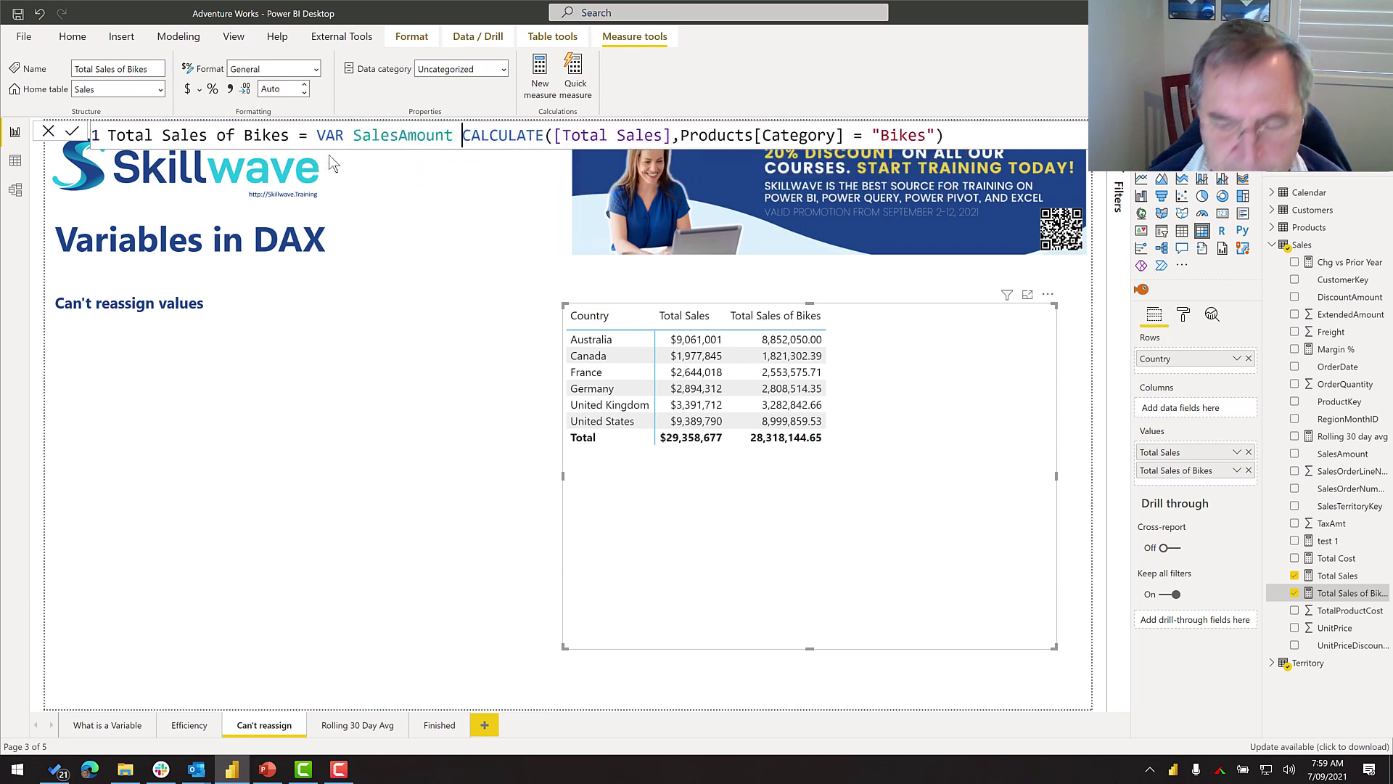
text( total)
key(Tab)
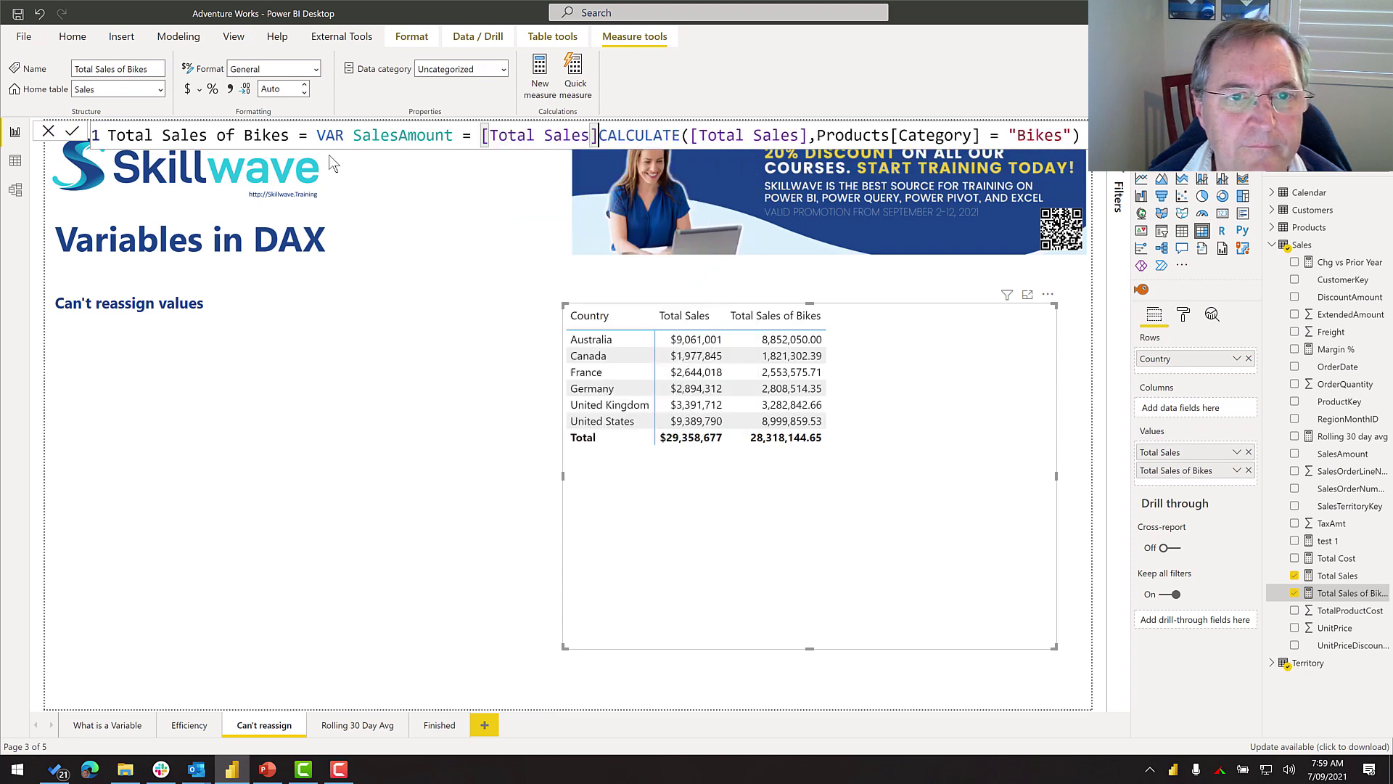
Move the CALCULATE expression onto its own indented line and insert RETURN before it.
key(shift+Return)
key(Tab)
key(Tab)
key(Tab)
key(Tab)
key(Tab)
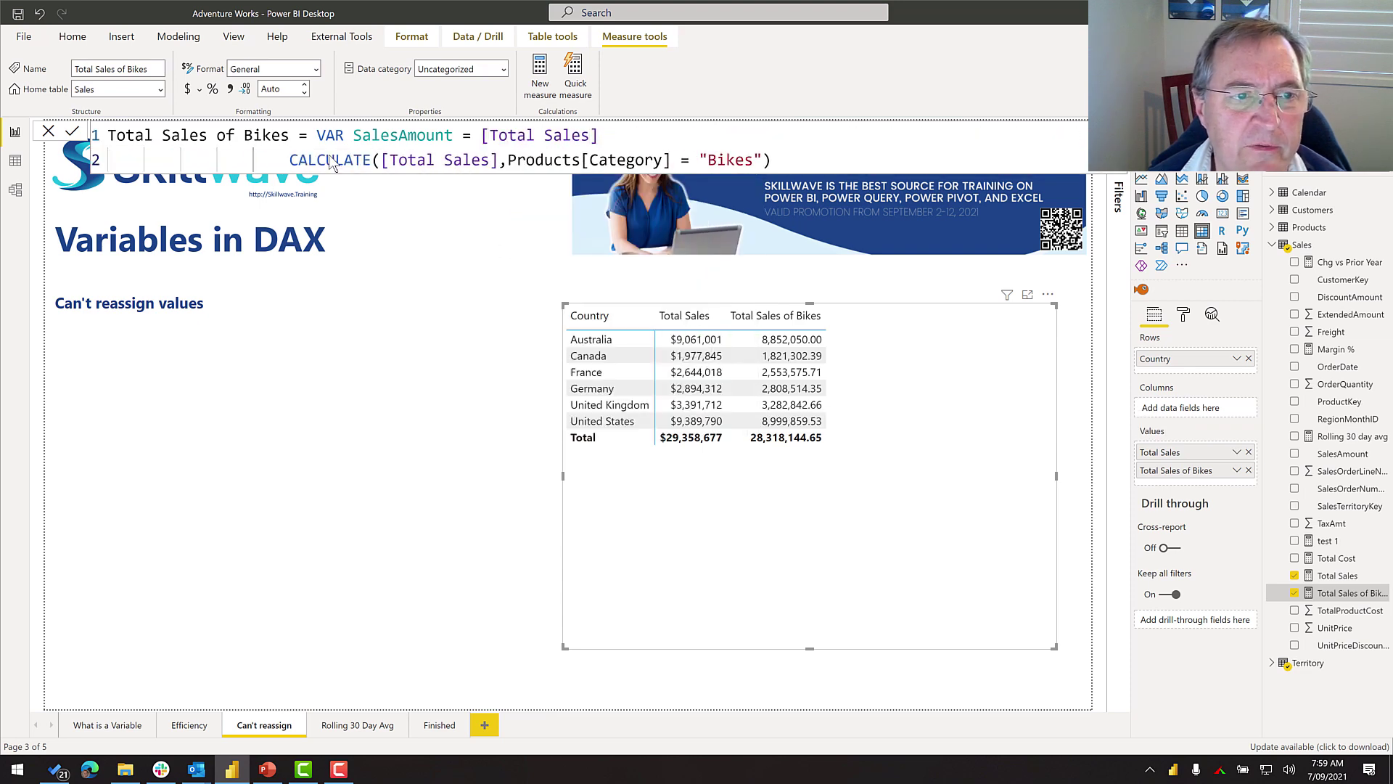
text(RETURN)
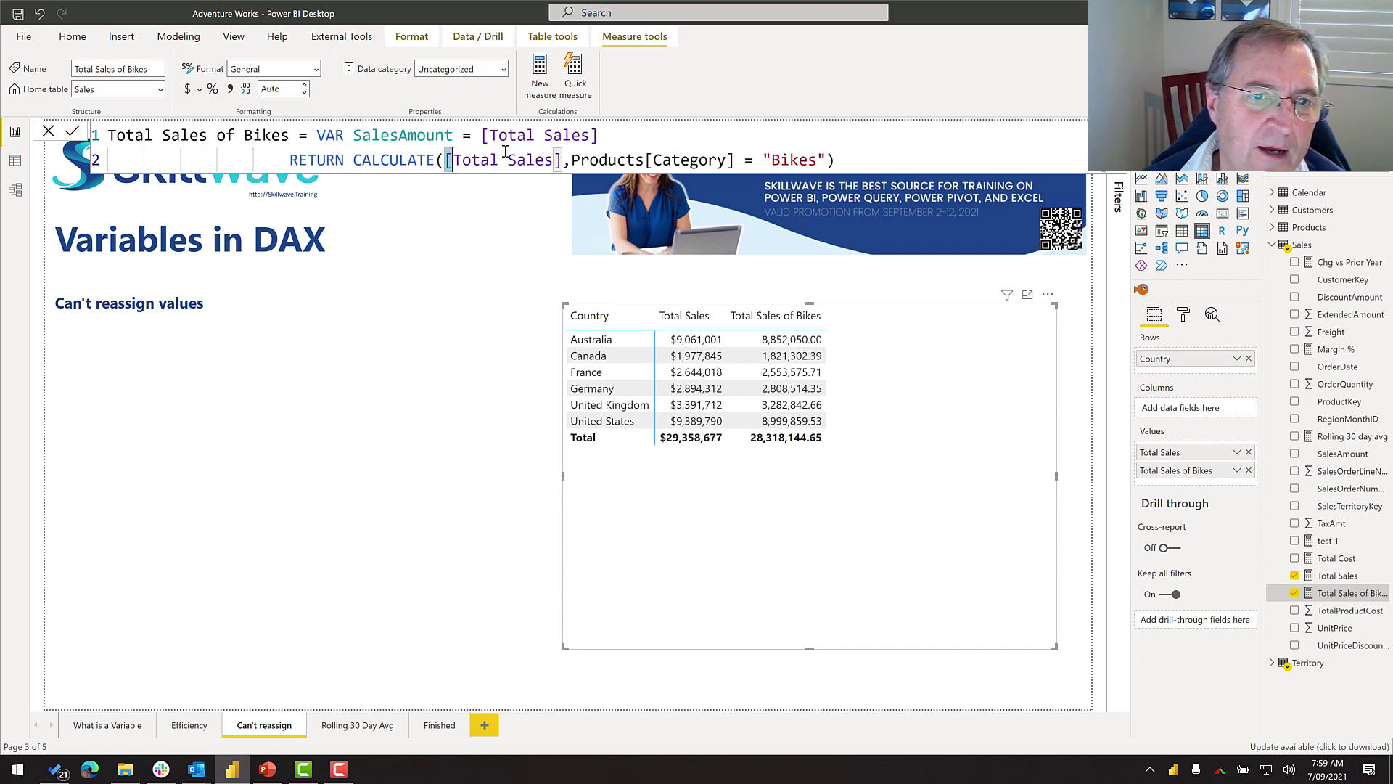
Replace [Total Sales] inside CALCULATE with the SalesAmount variable and commit the Total Sales of Bikes formula.
drag(445, 159, 566, 159)
key(BackSpace)
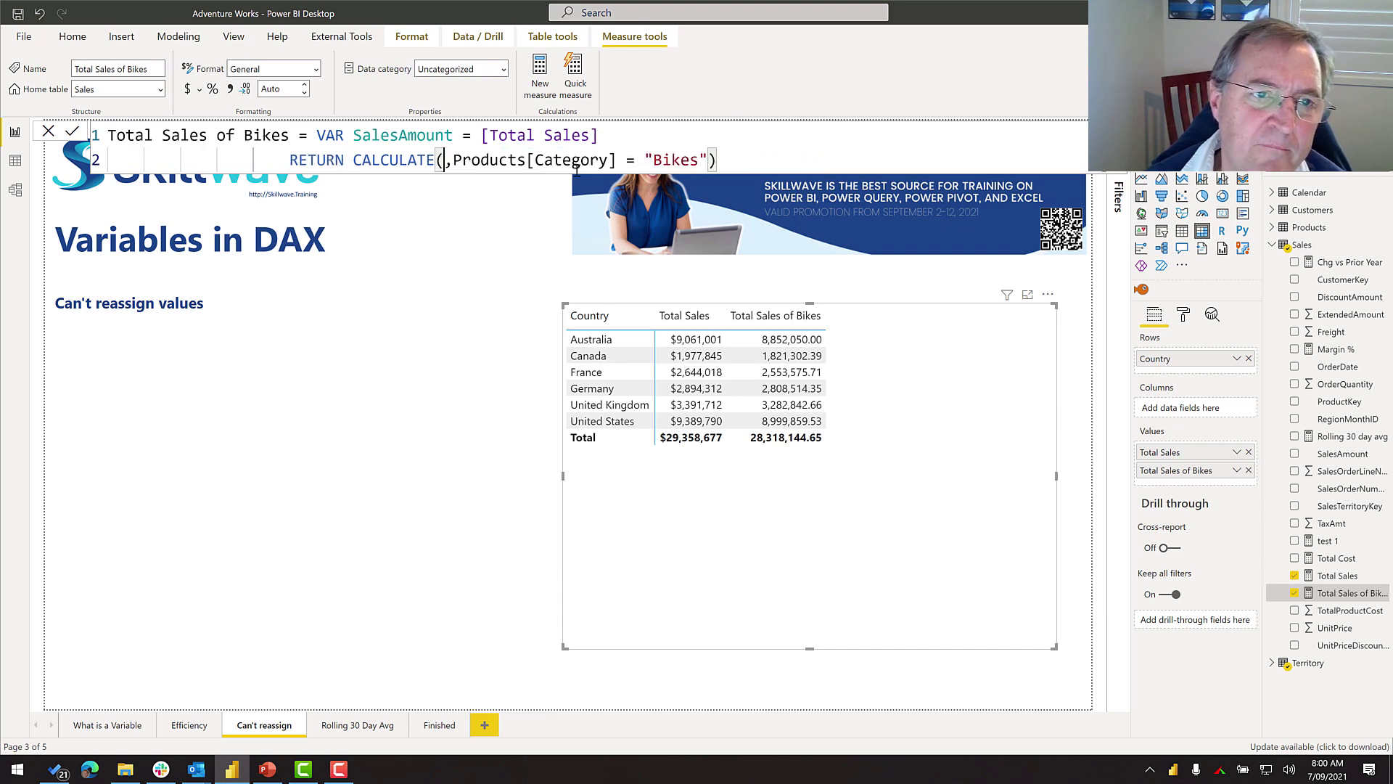
text(sale)
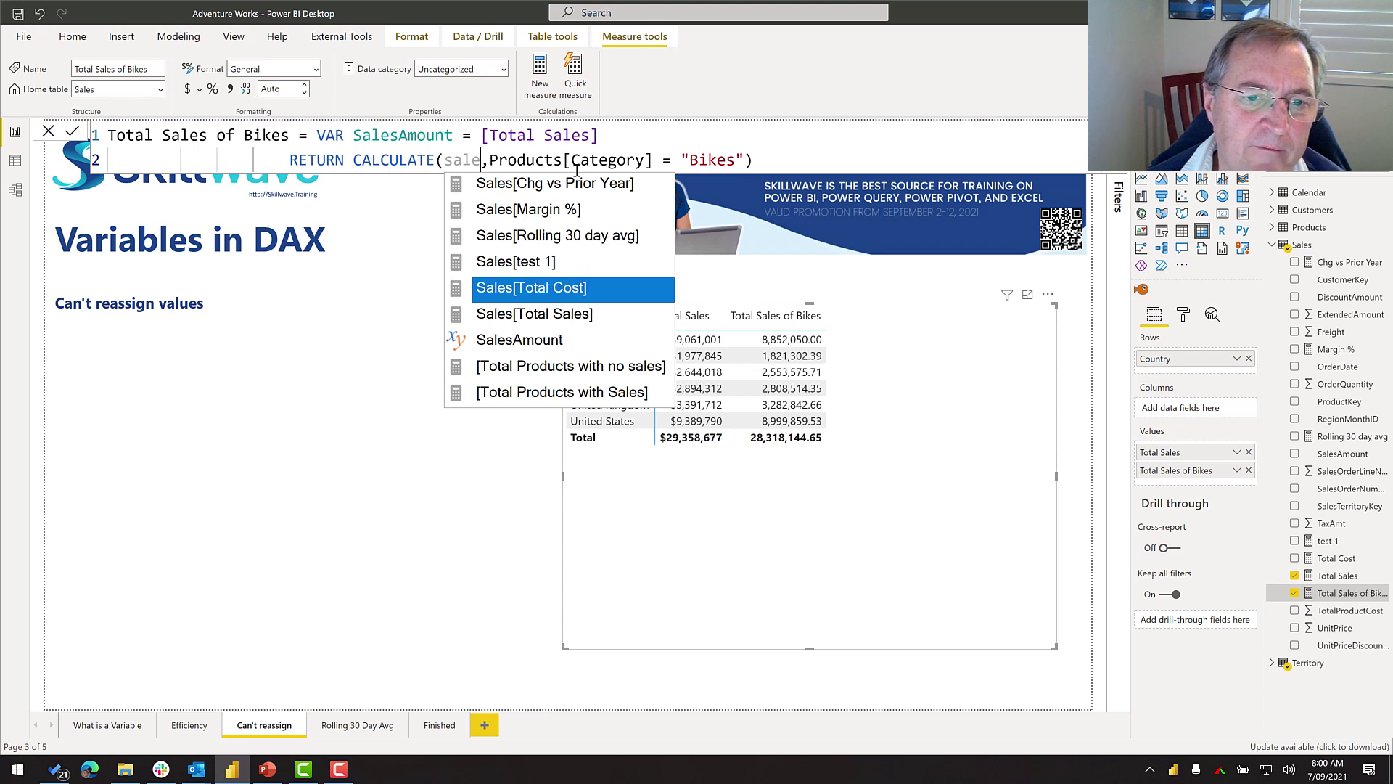
key(Tab)
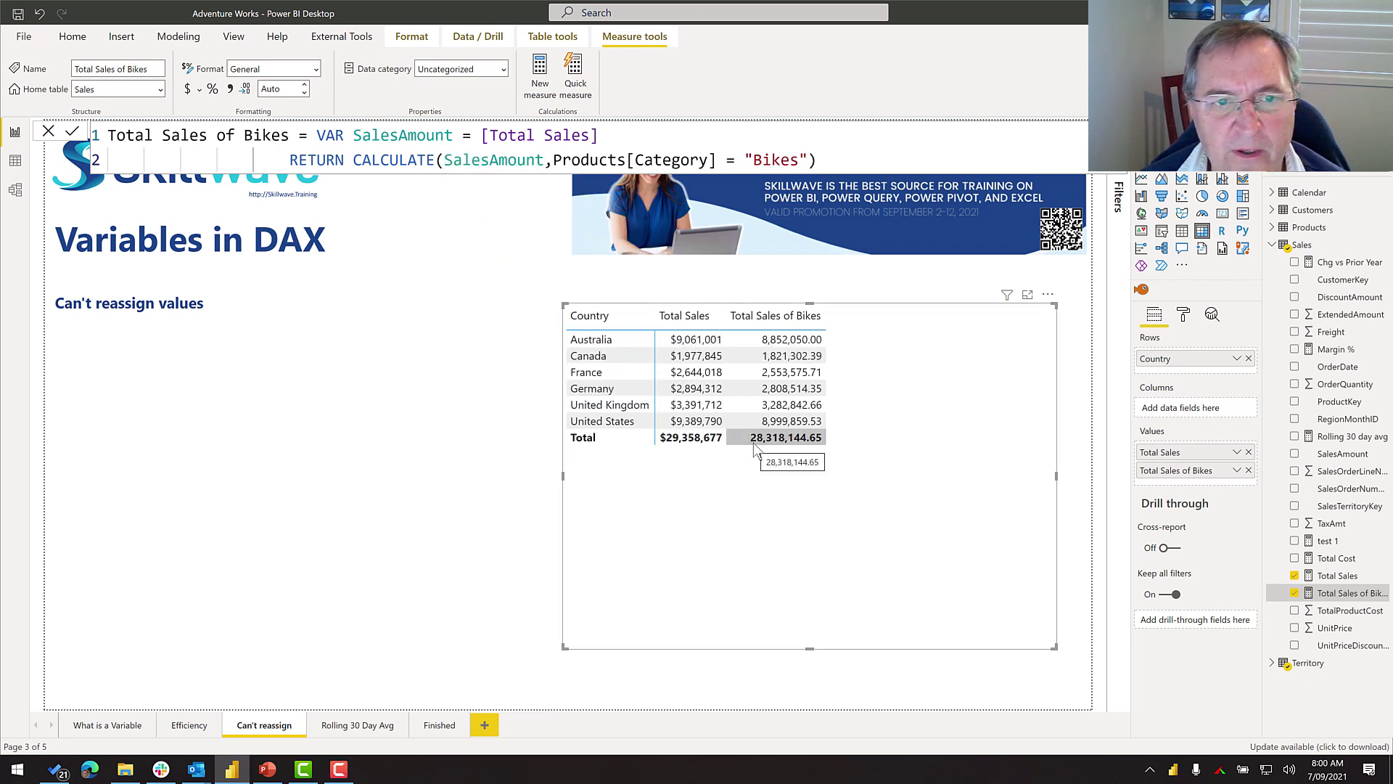
click(74, 132)
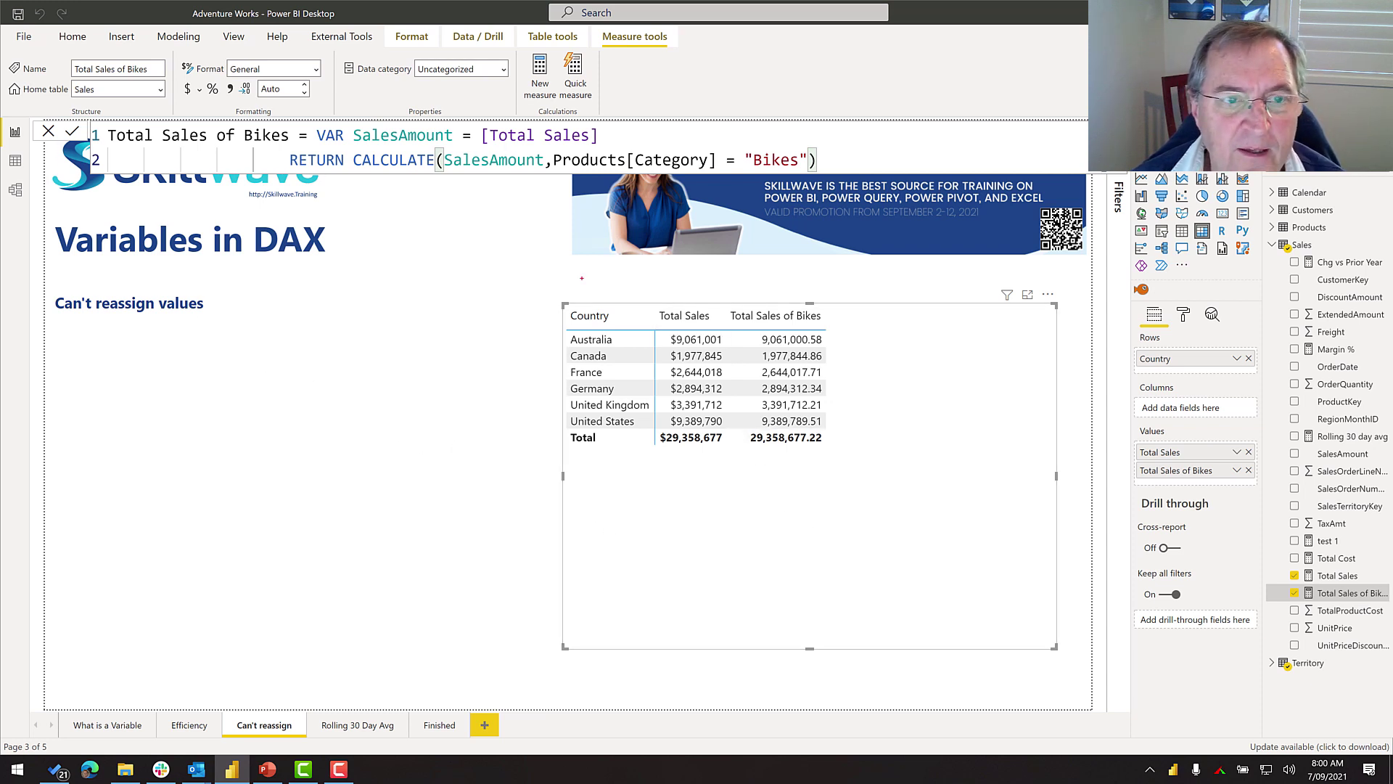
drag(303, 123, 617, 144)
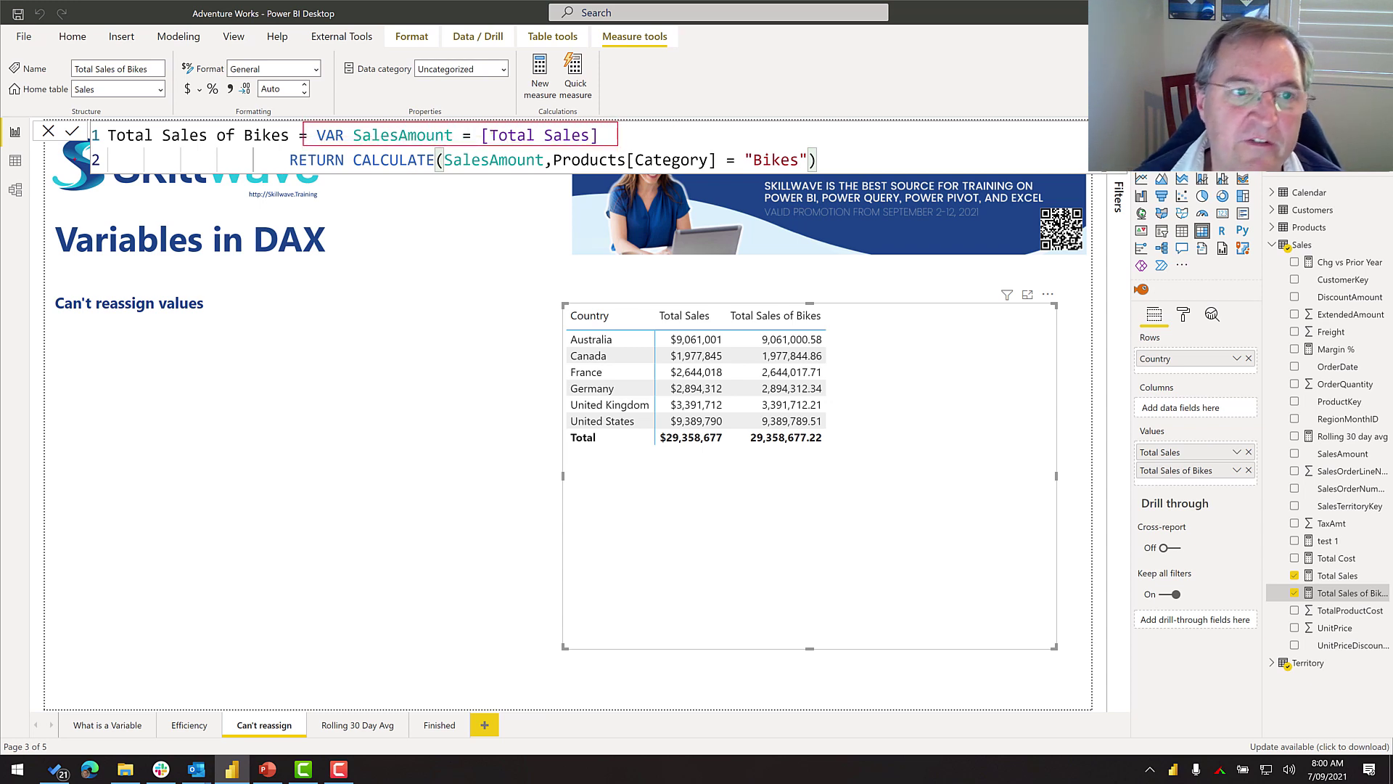
drag(560, 412, 647, 429)
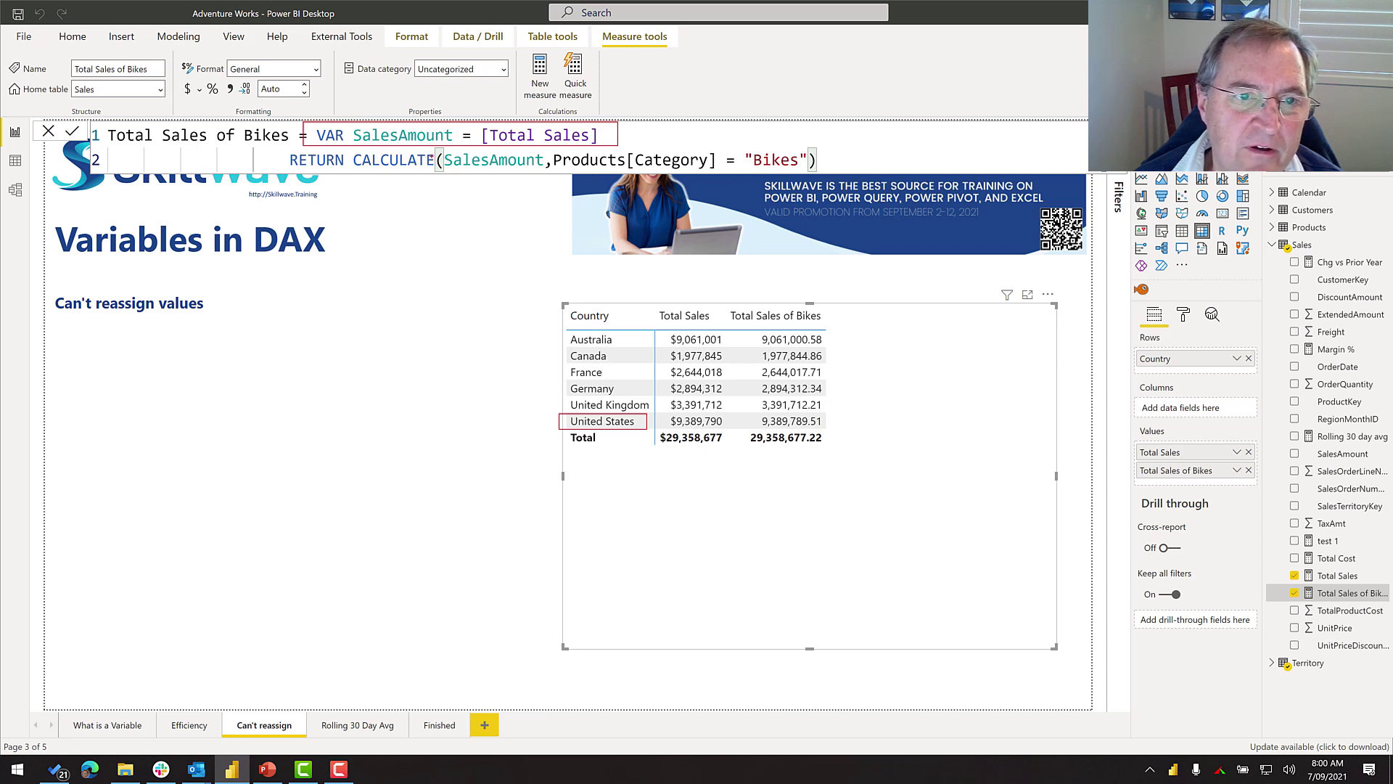
mouse_move(443, 148)
mouse_down()
mouse_move(466, 172)
mouse_move(539, 175)
mouse_move(518, 224)
mouse_up()
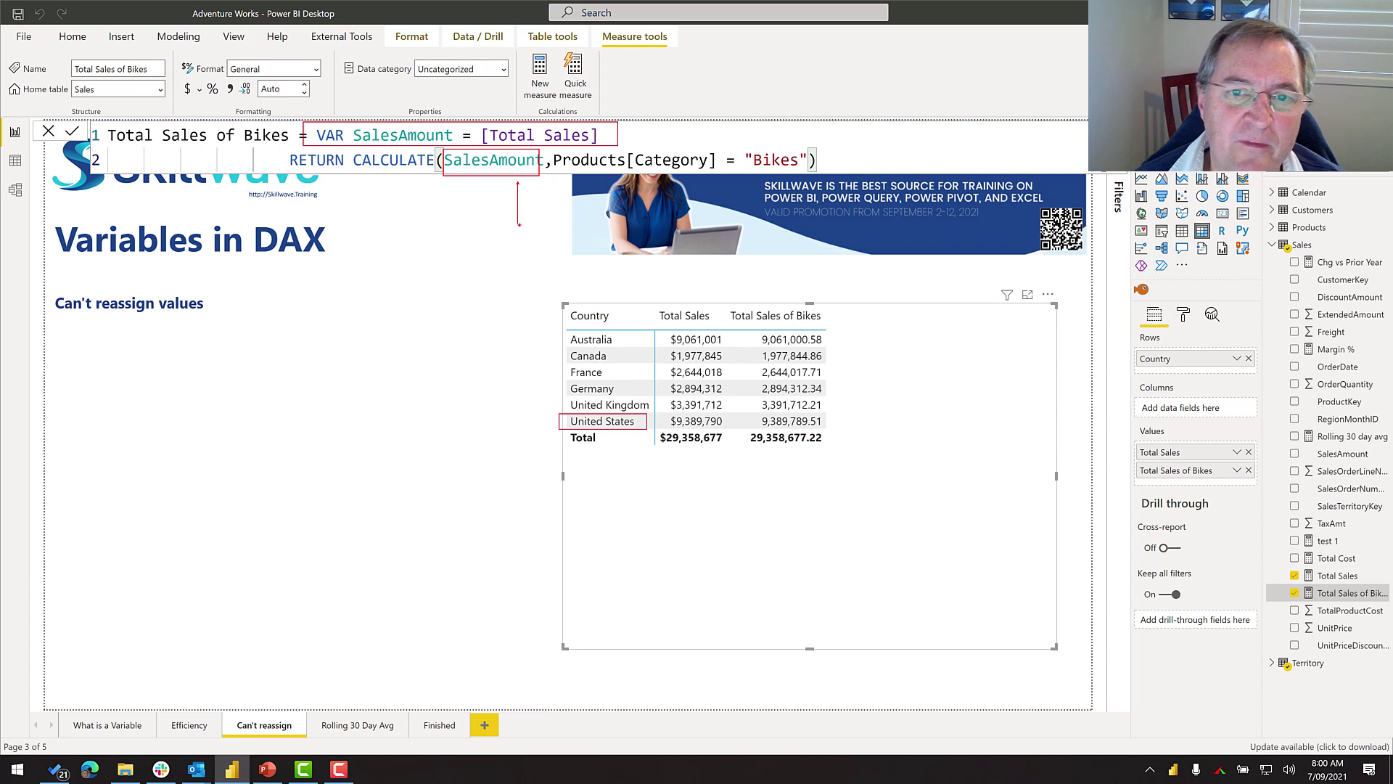
drag(675, 150, 720, 95)
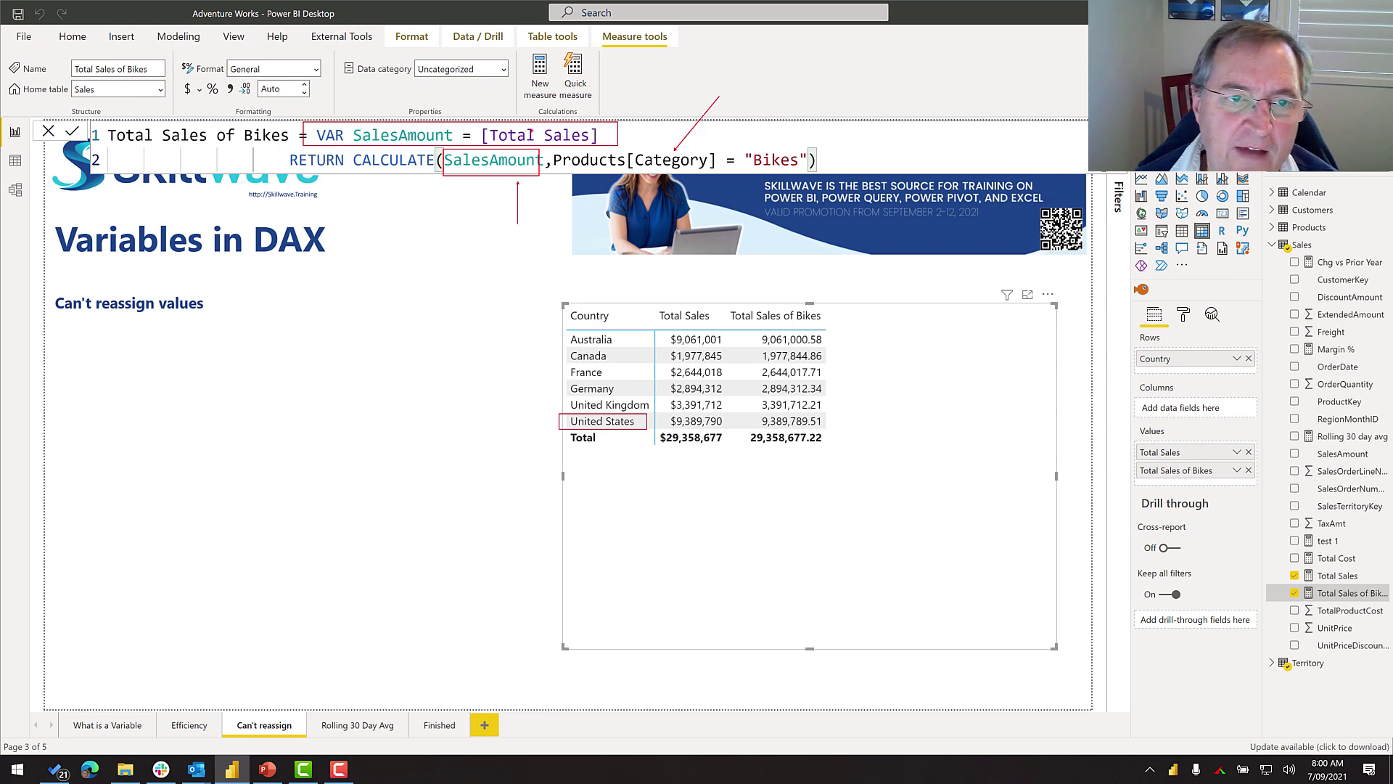
drag(483, 174, 472, 234)
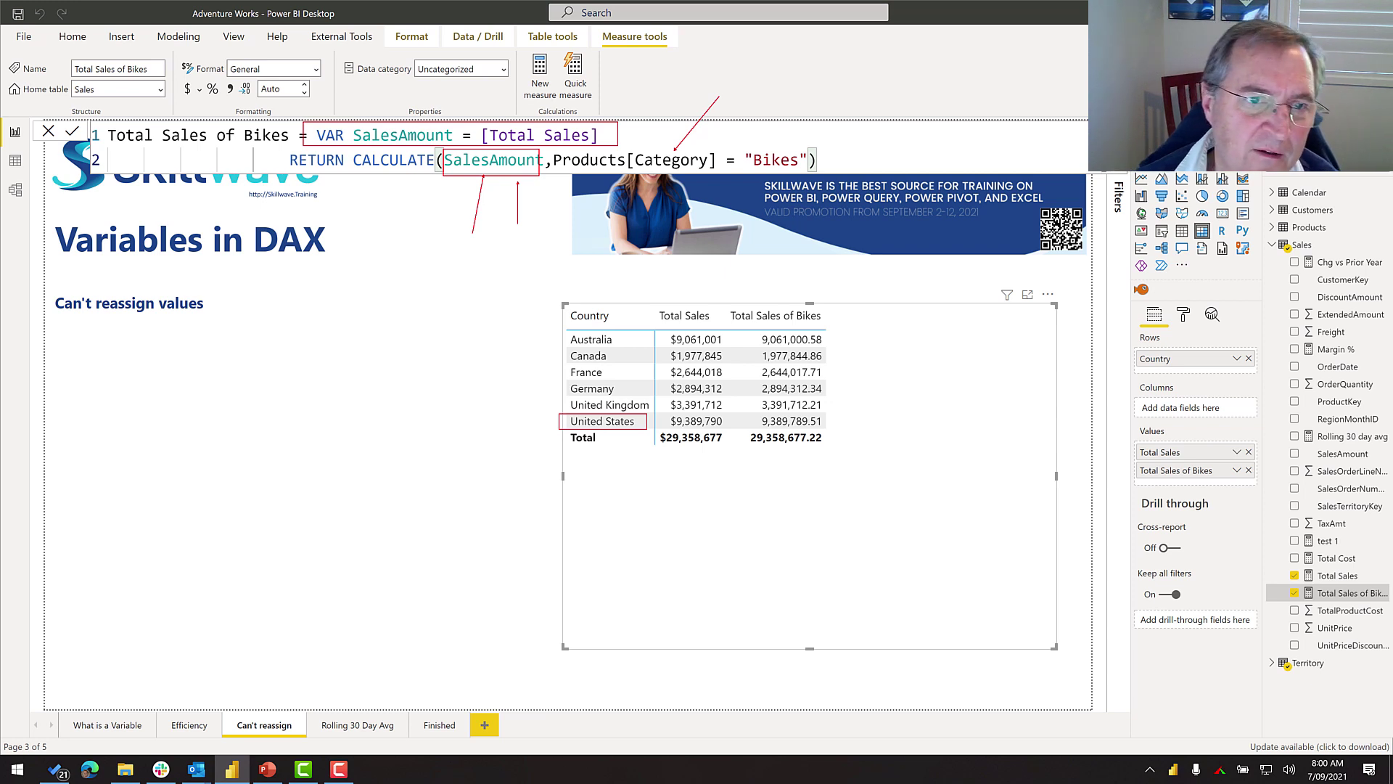
key(Escape)
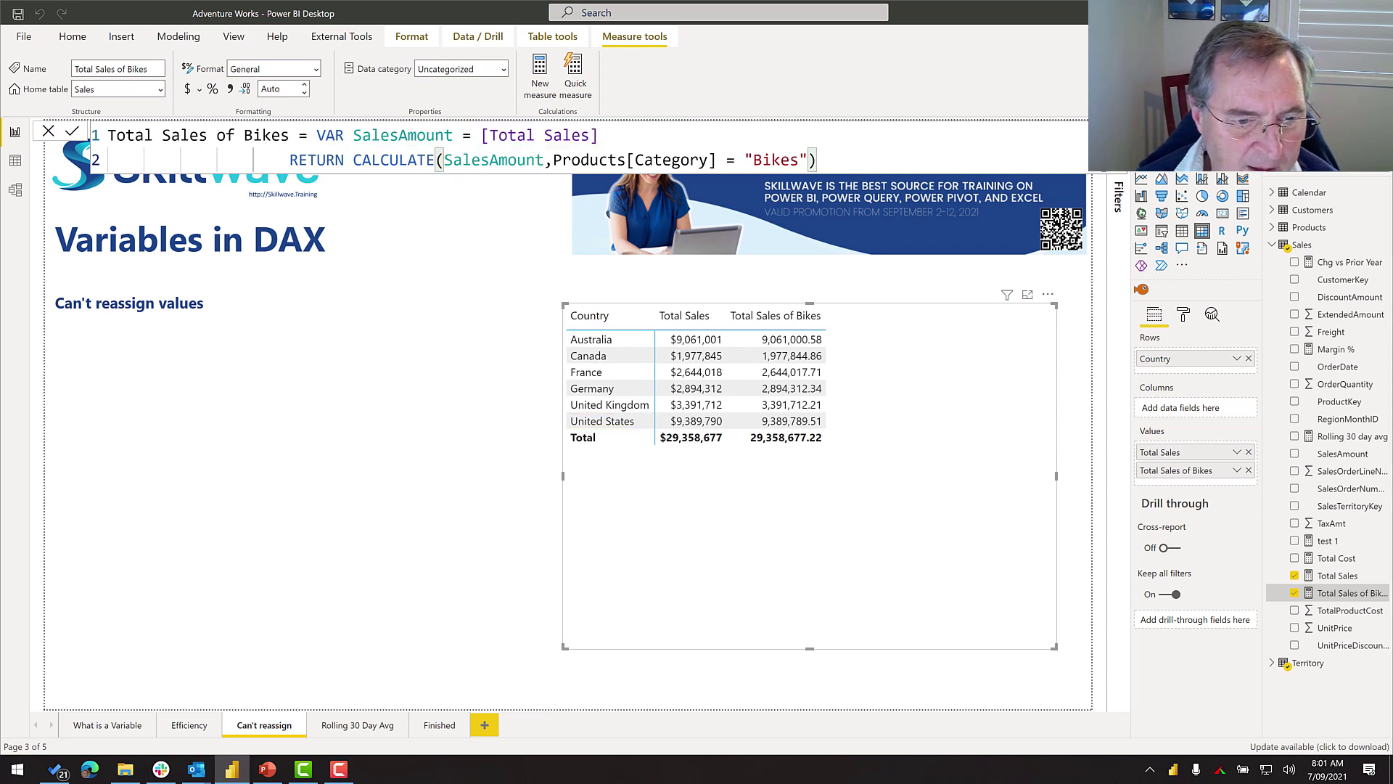
Open the Rolling 30 Day Avg report page.
click(347, 725)
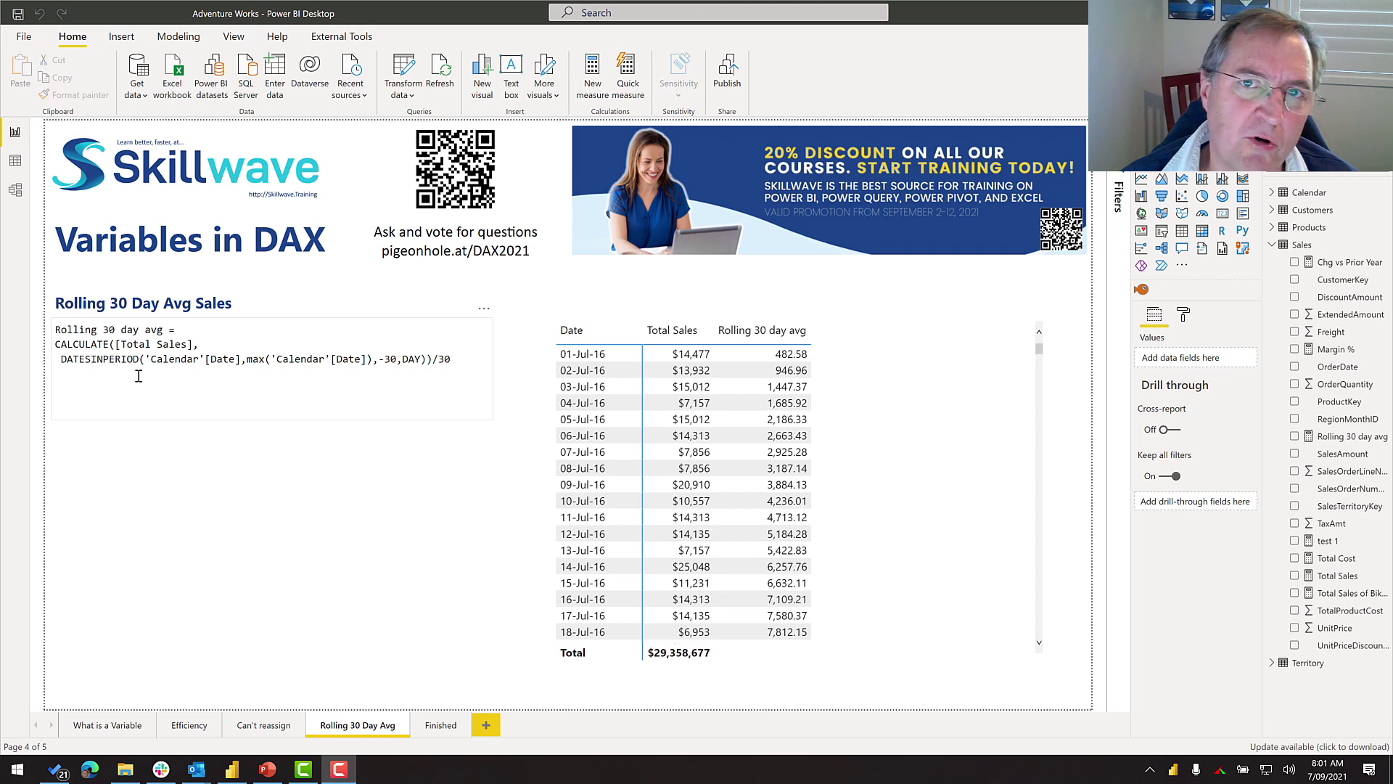
Examine the CALCULATE, DATESINPERIOD and divide-by-30 parts of the Rolling 30 day avg formula in the text box.
drag(63, 361, 194, 347)
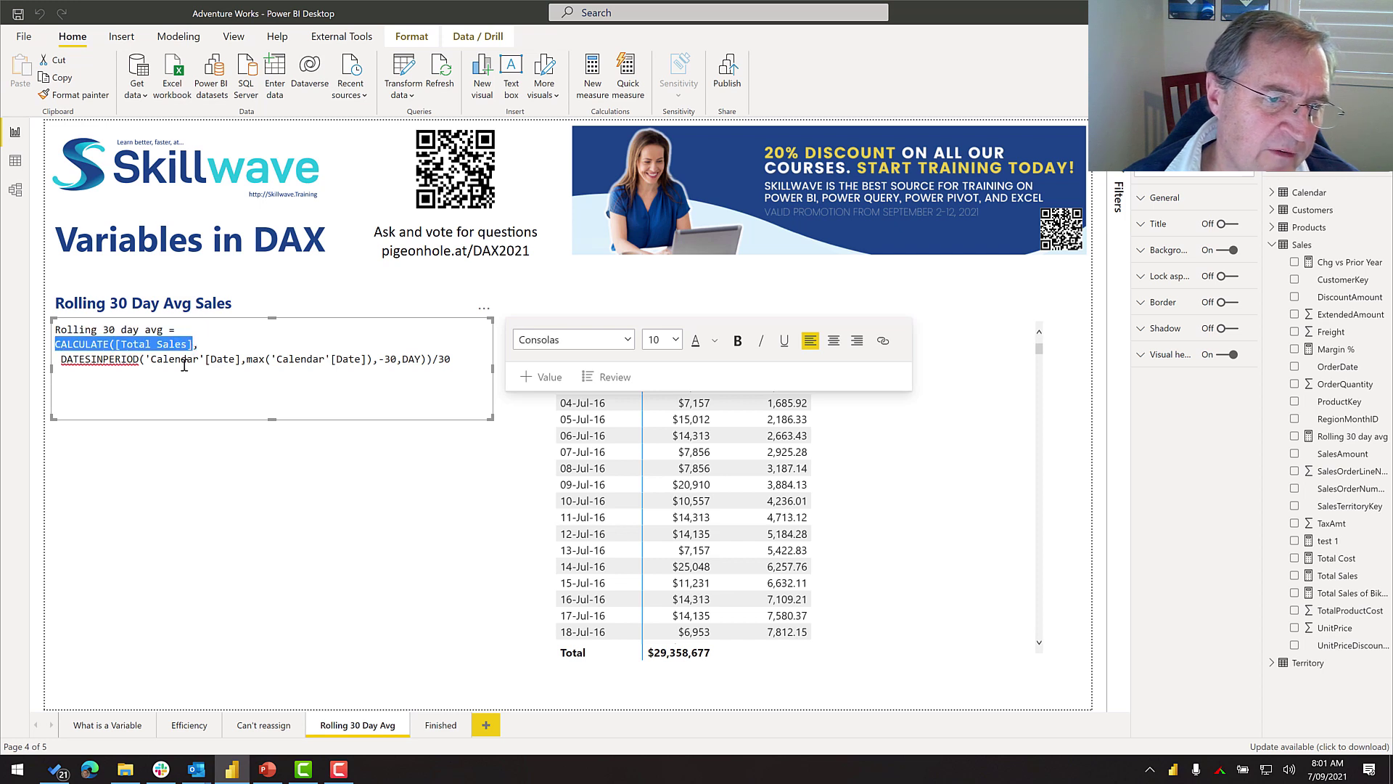
click(185, 365)
click(61, 367)
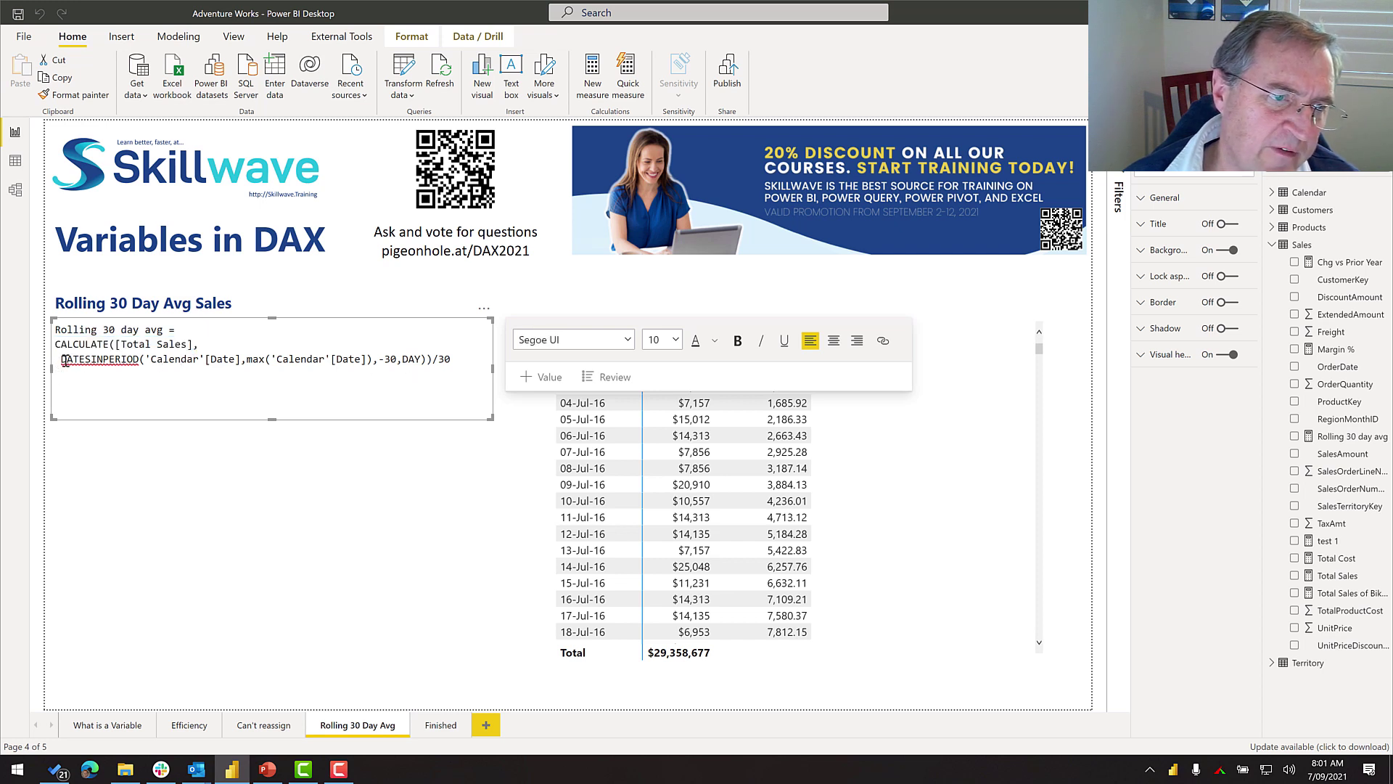
drag(61, 360, 452, 360)
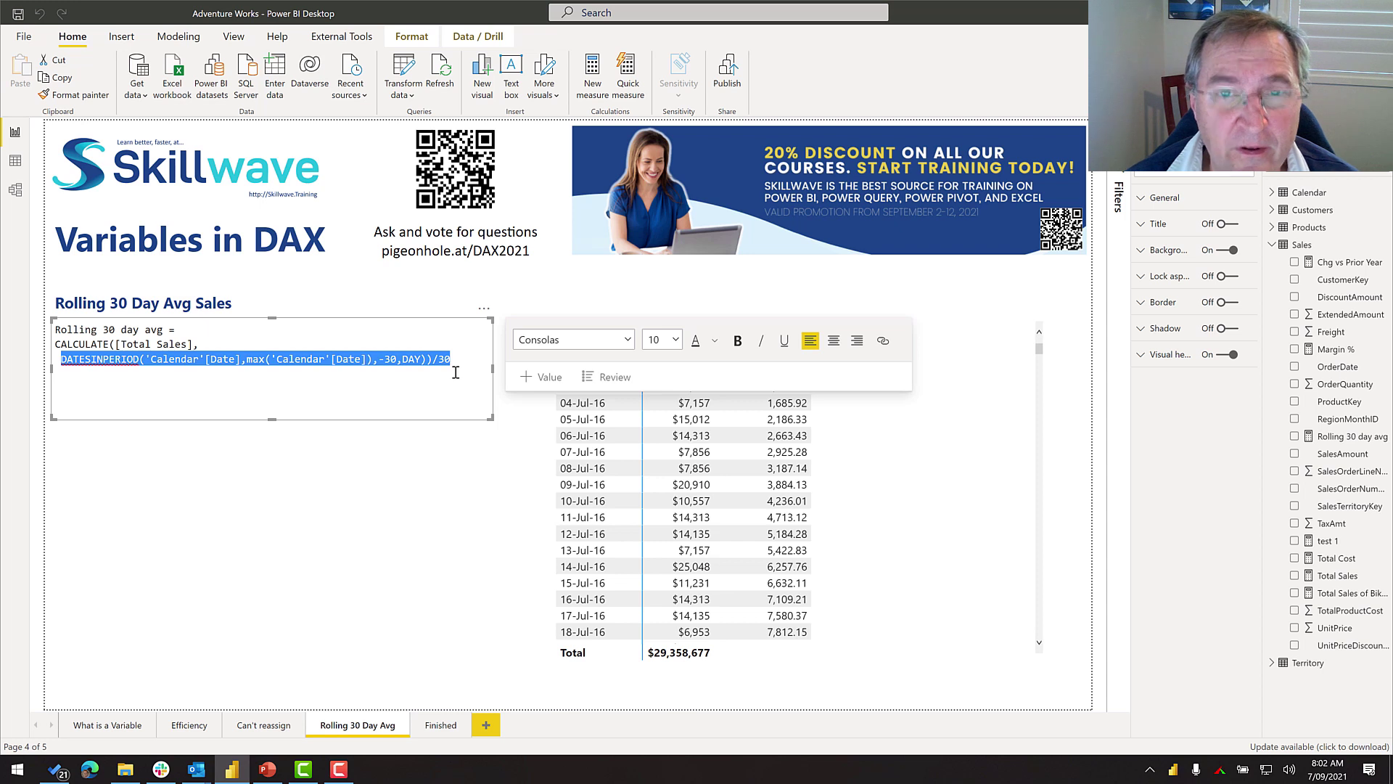
click(456, 372)
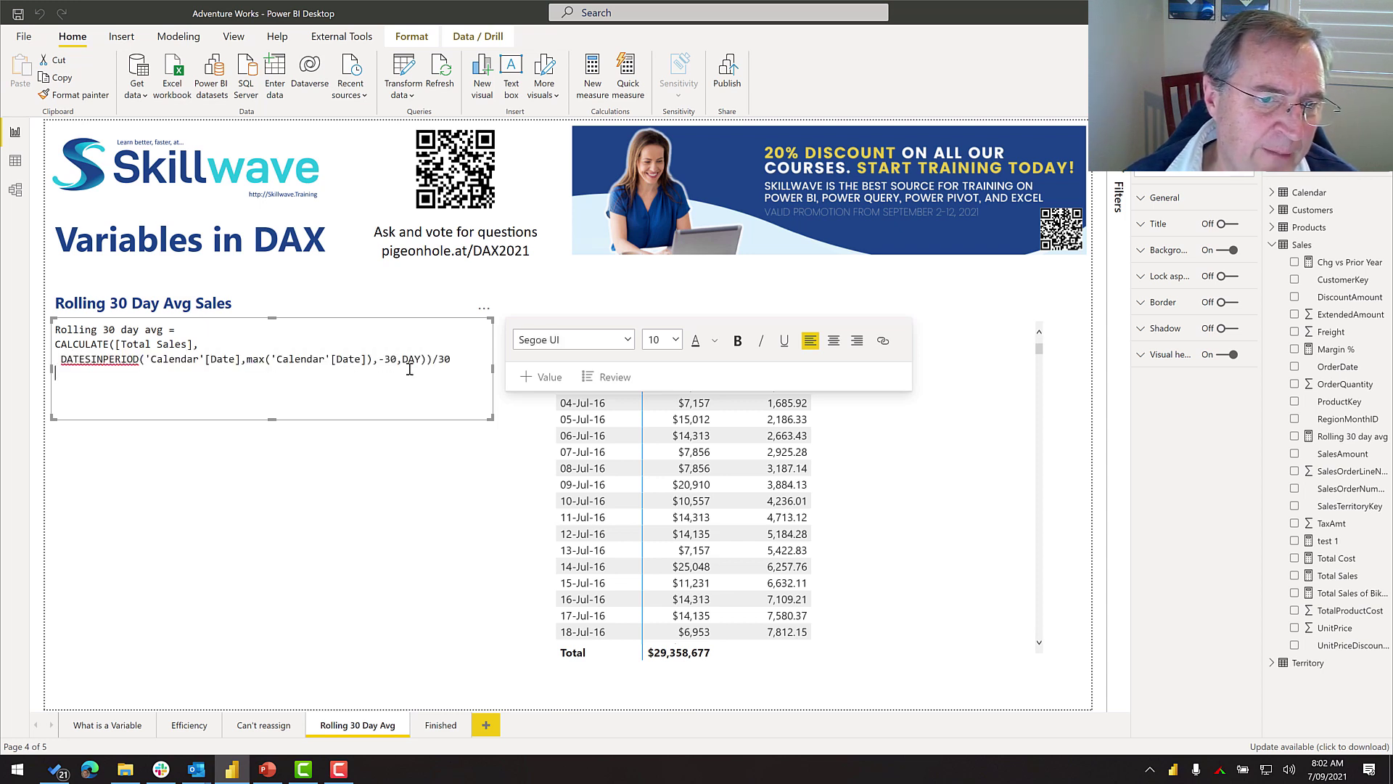
drag(427, 360, 58, 362)
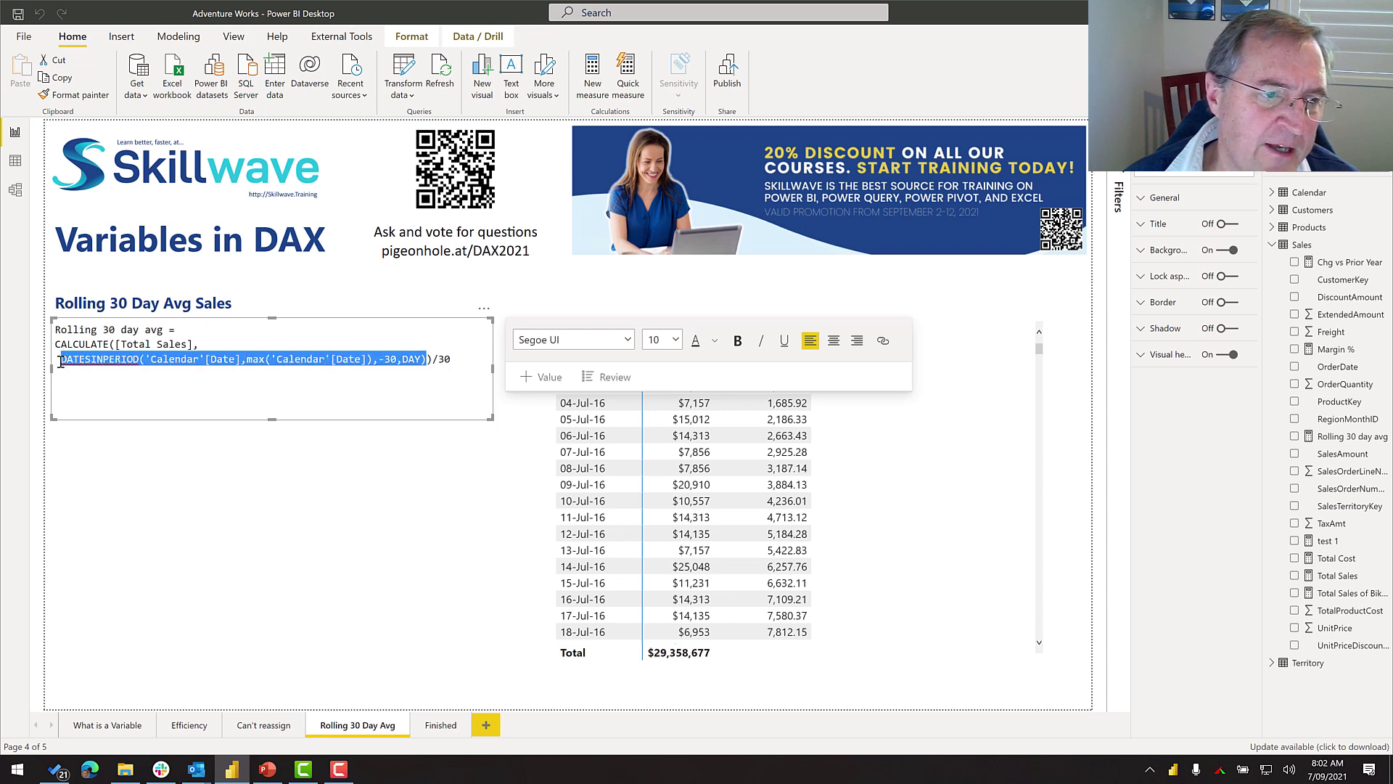
click(91, 359)
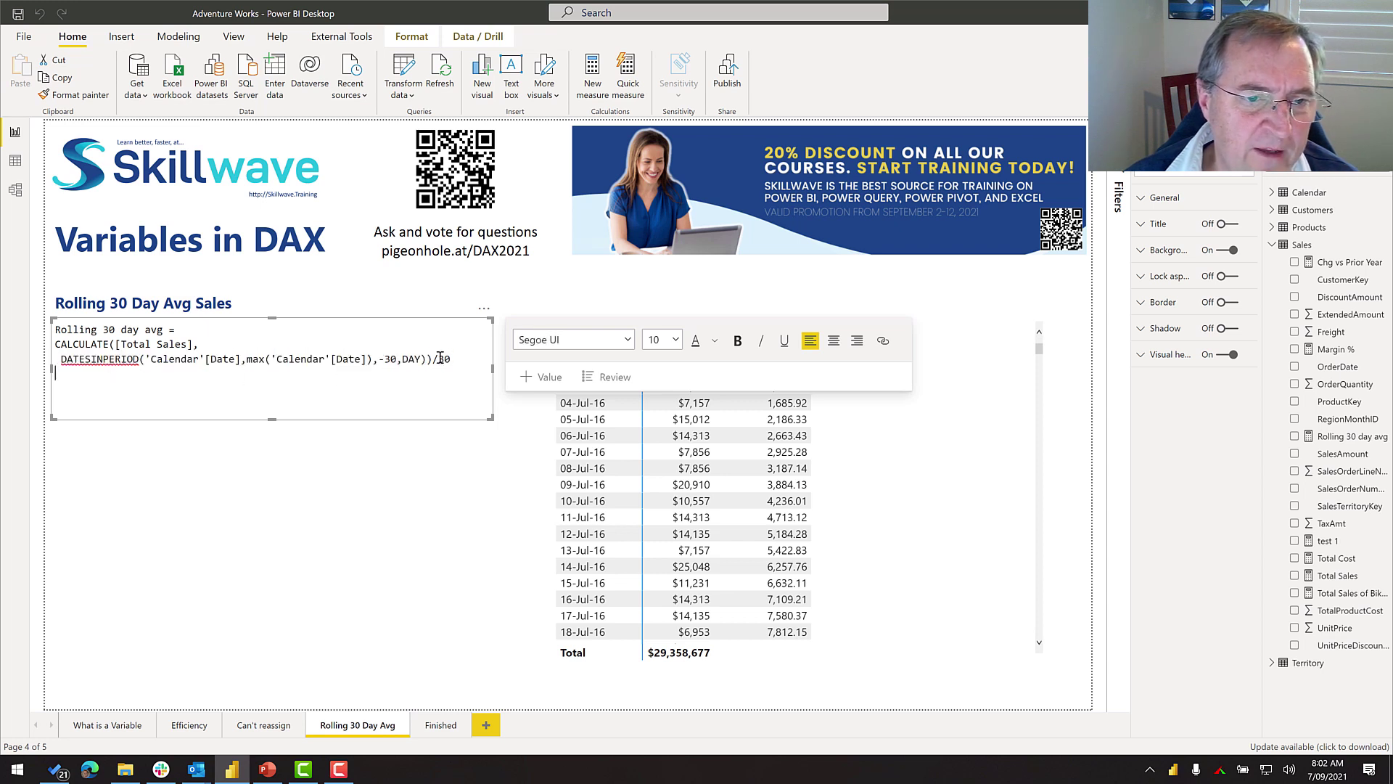
drag(438, 359, 461, 359)
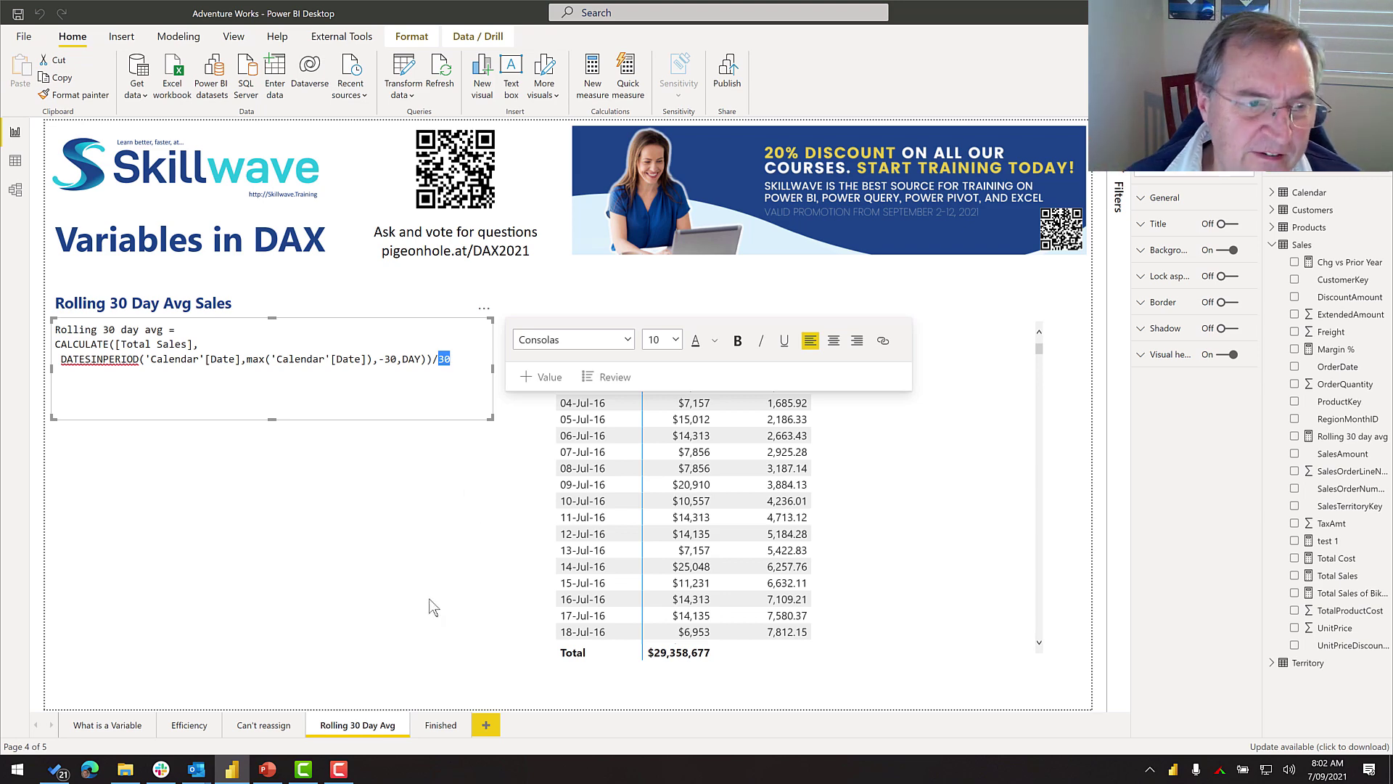
click(721, 498)
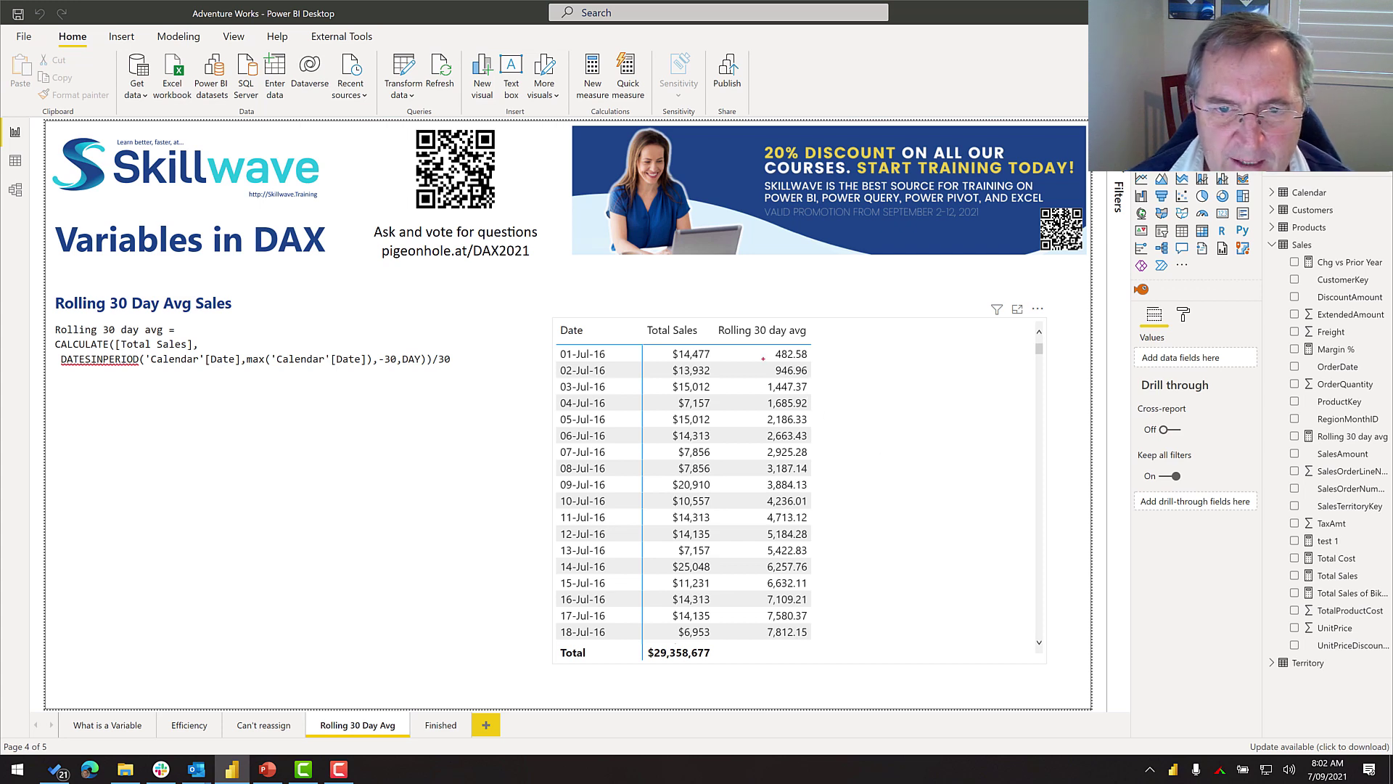
Compare the rolling averages for 02-Jul-16 and 04-Jul-16 with the Total Sales rows they cover in the matrix.
drag(762, 359, 817, 378)
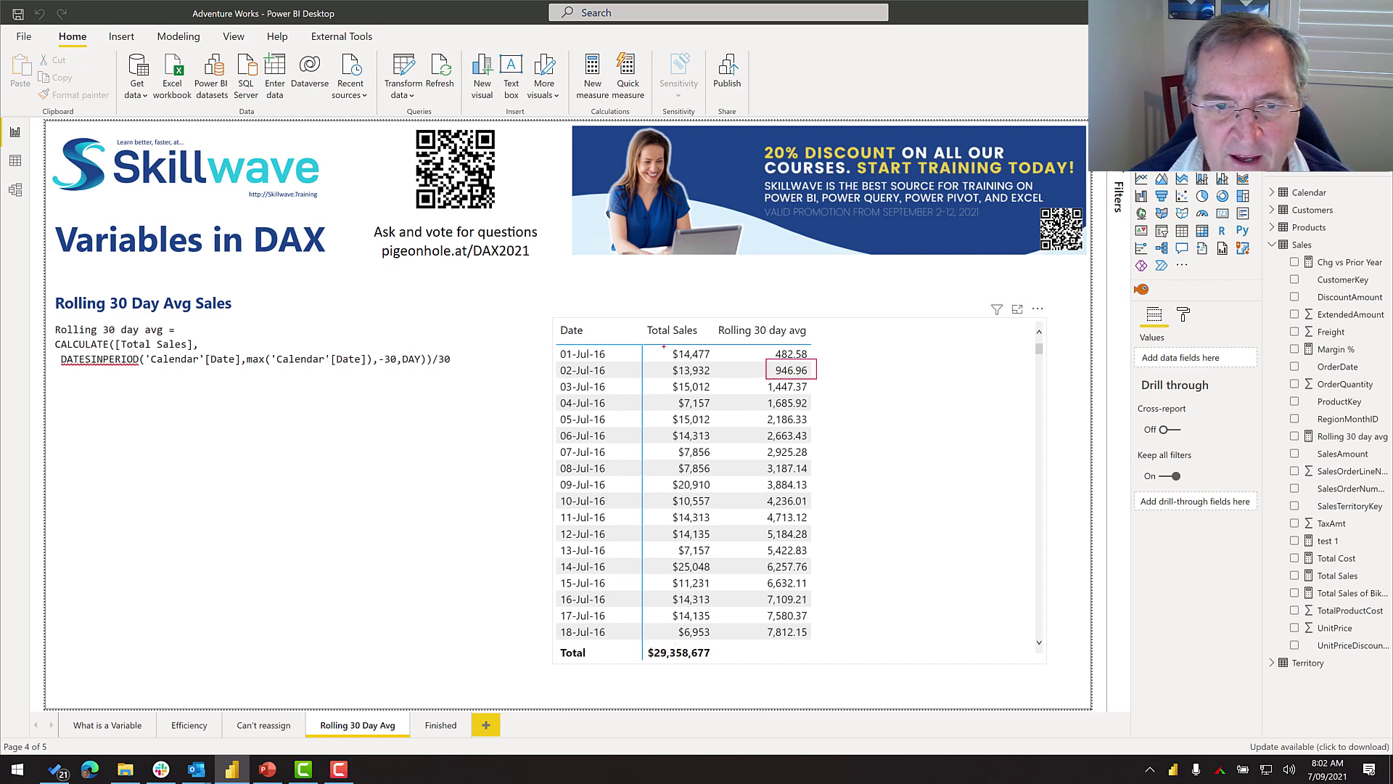
drag(663, 346, 720, 378)
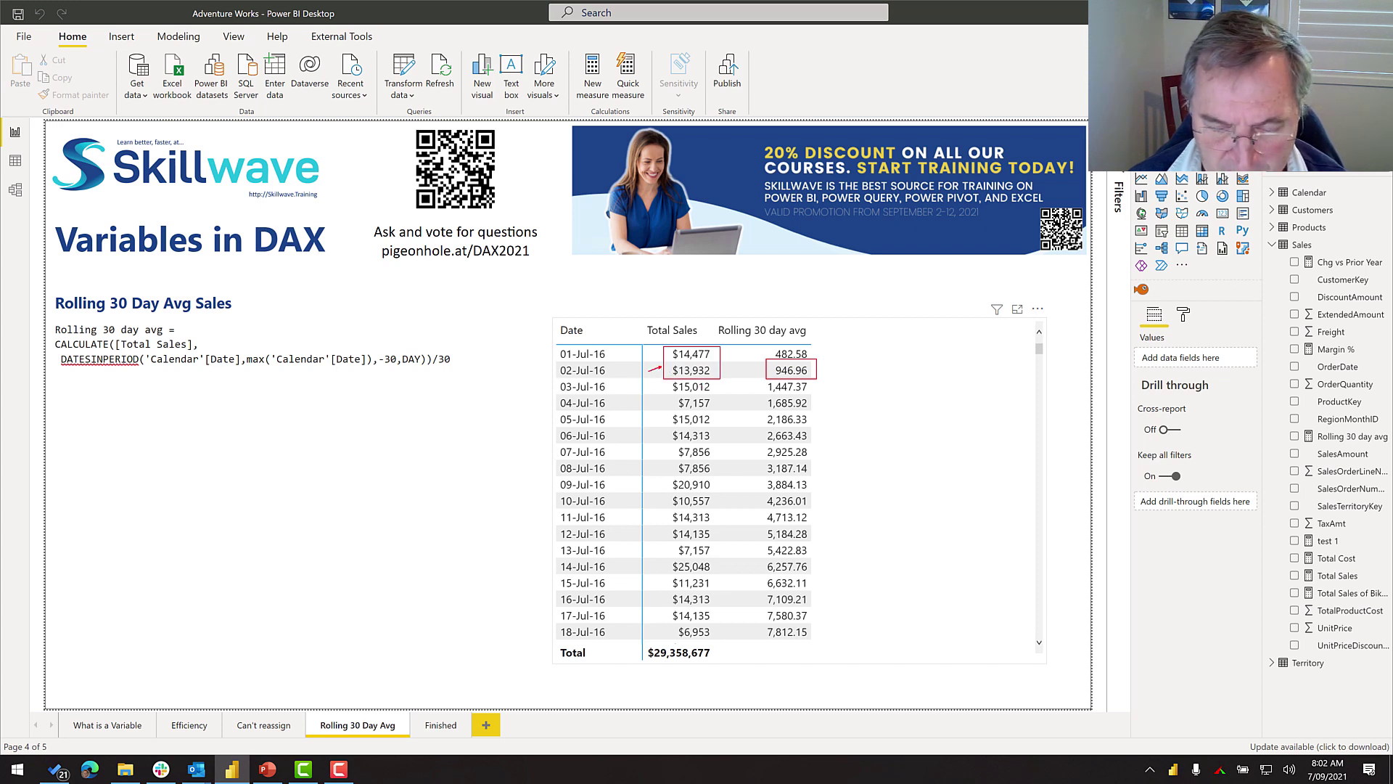
drag(766, 393, 817, 411)
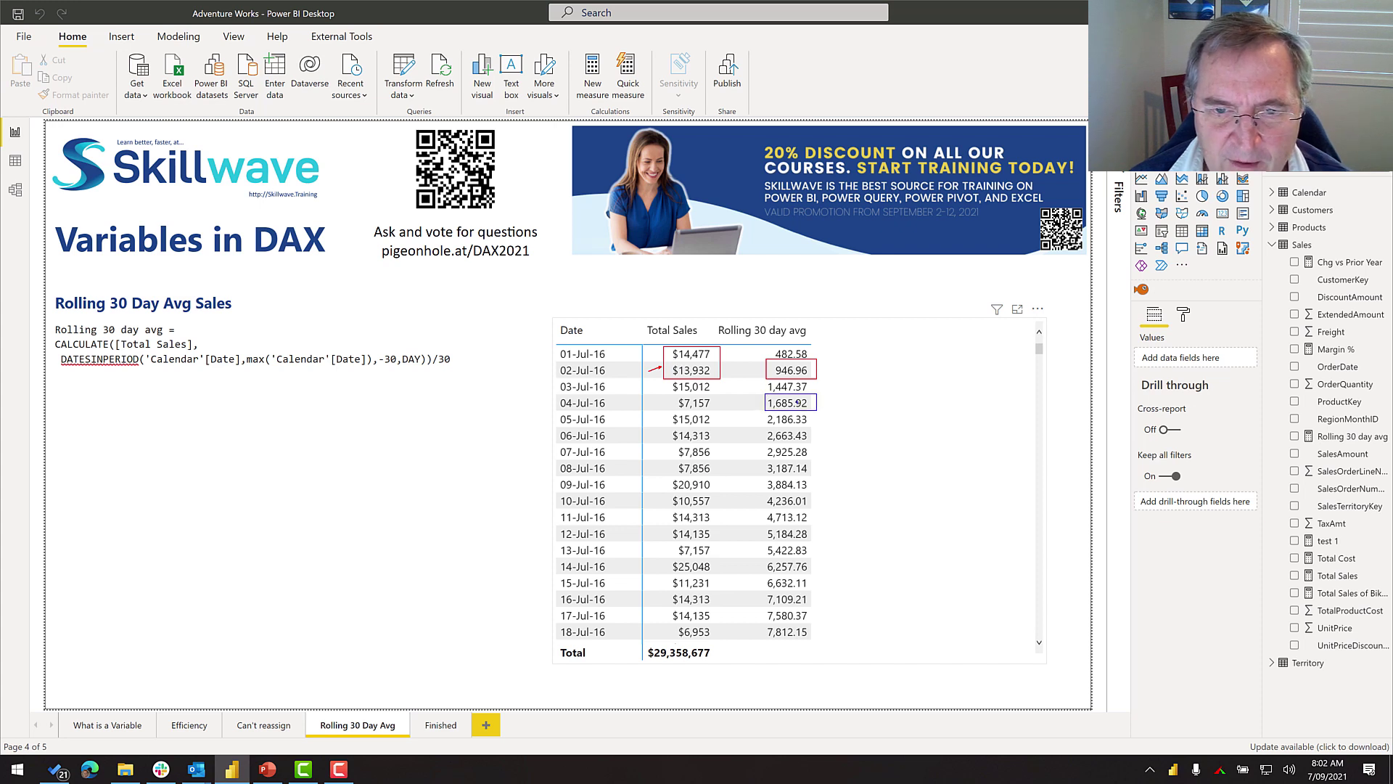
drag(660, 343, 731, 409)
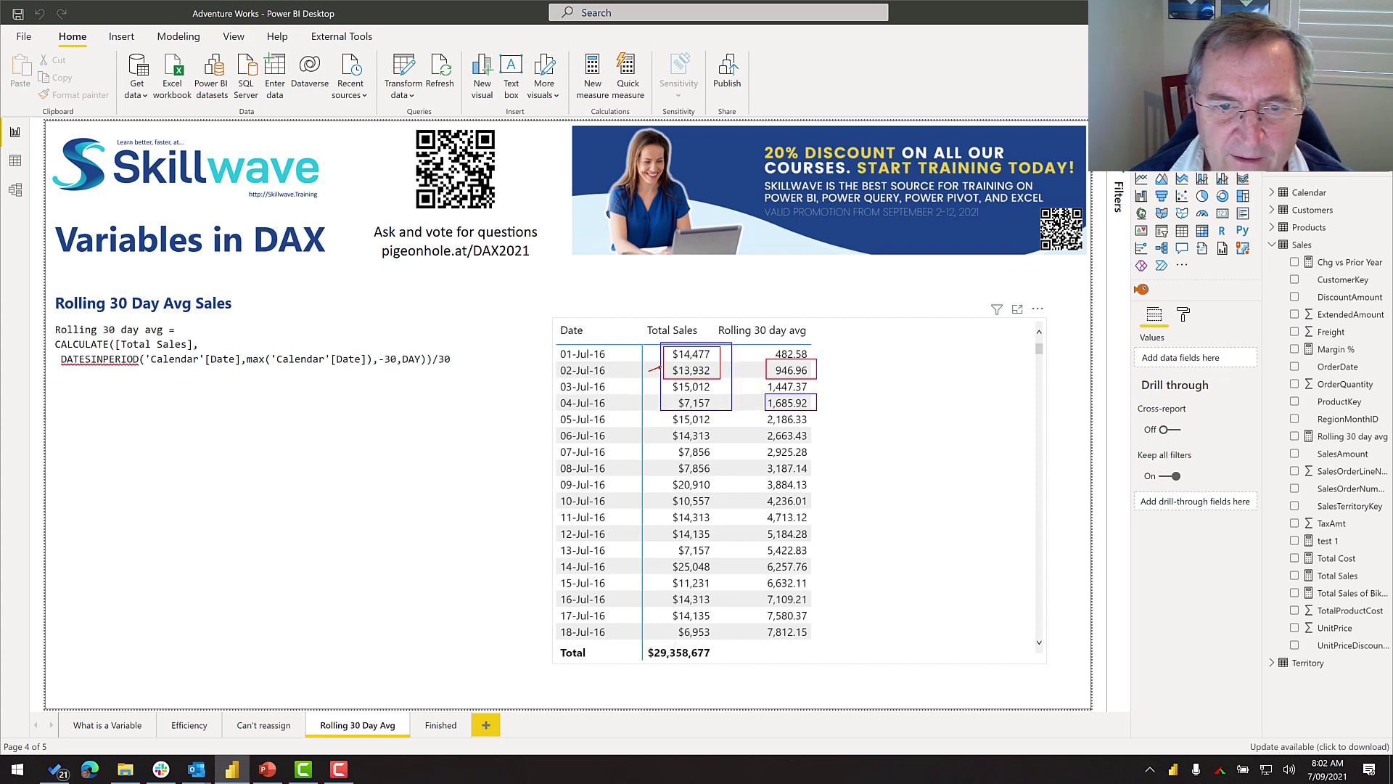
drag(829, 400, 876, 407)
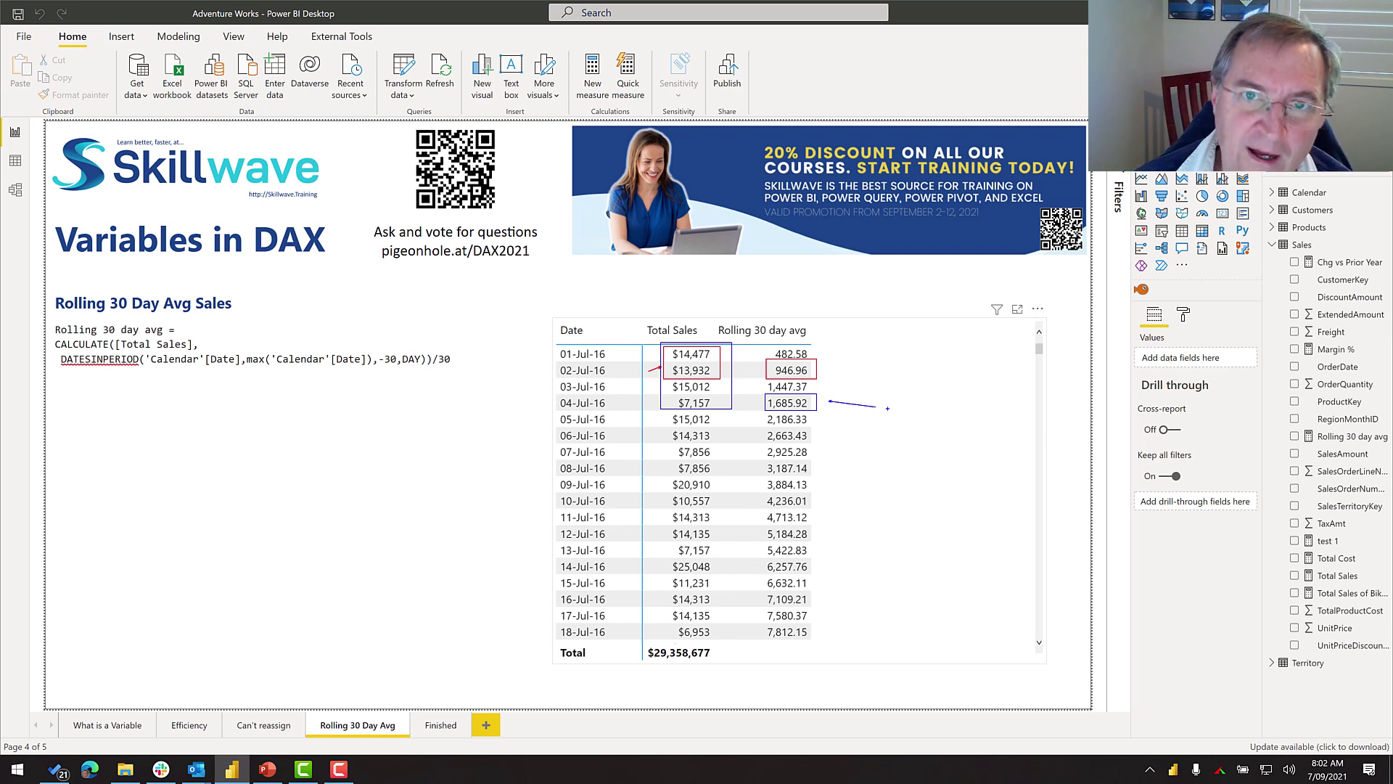
key(Escape)
Create a new measure in the Sales table defined as WIP = MAX('Calendar'[Date]) and commit it.
click(950, 457)
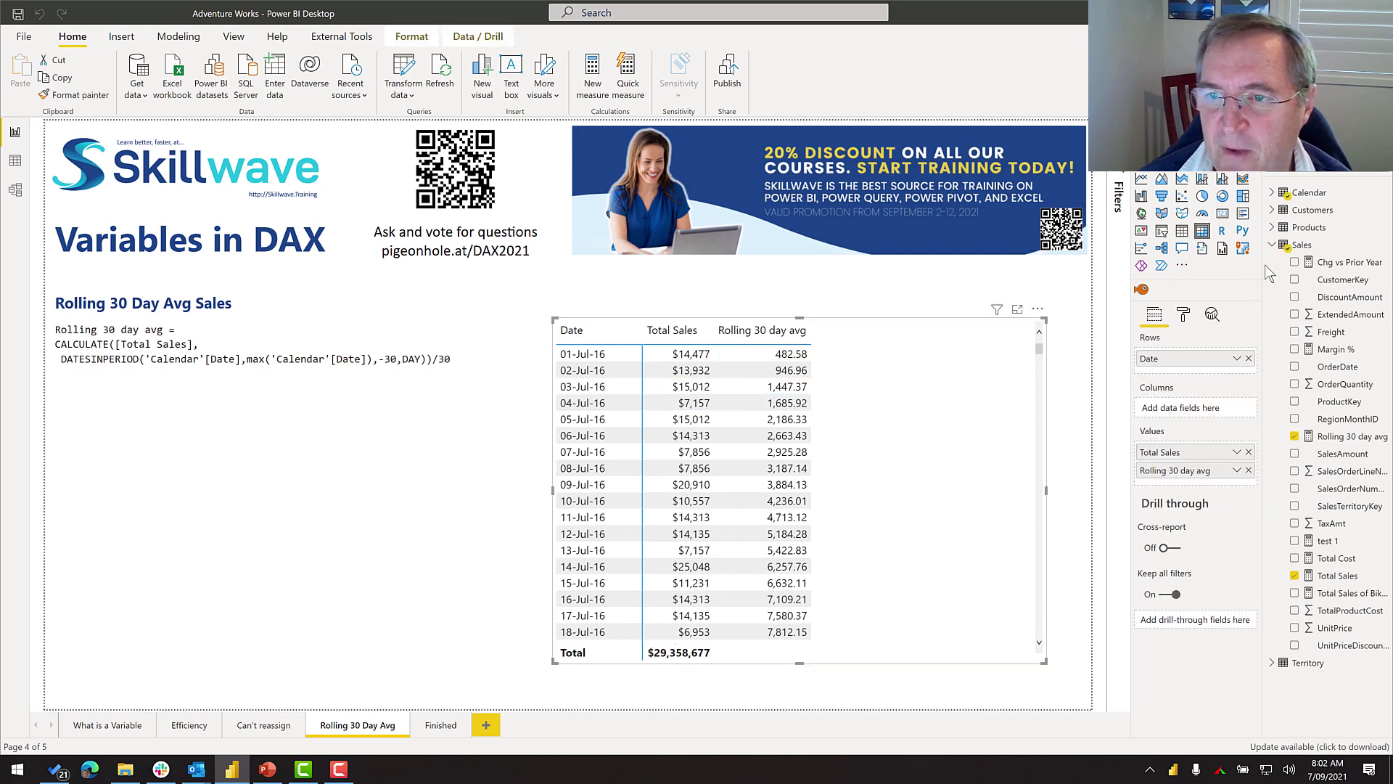
right_click(1300, 245)
click(1223, 260)
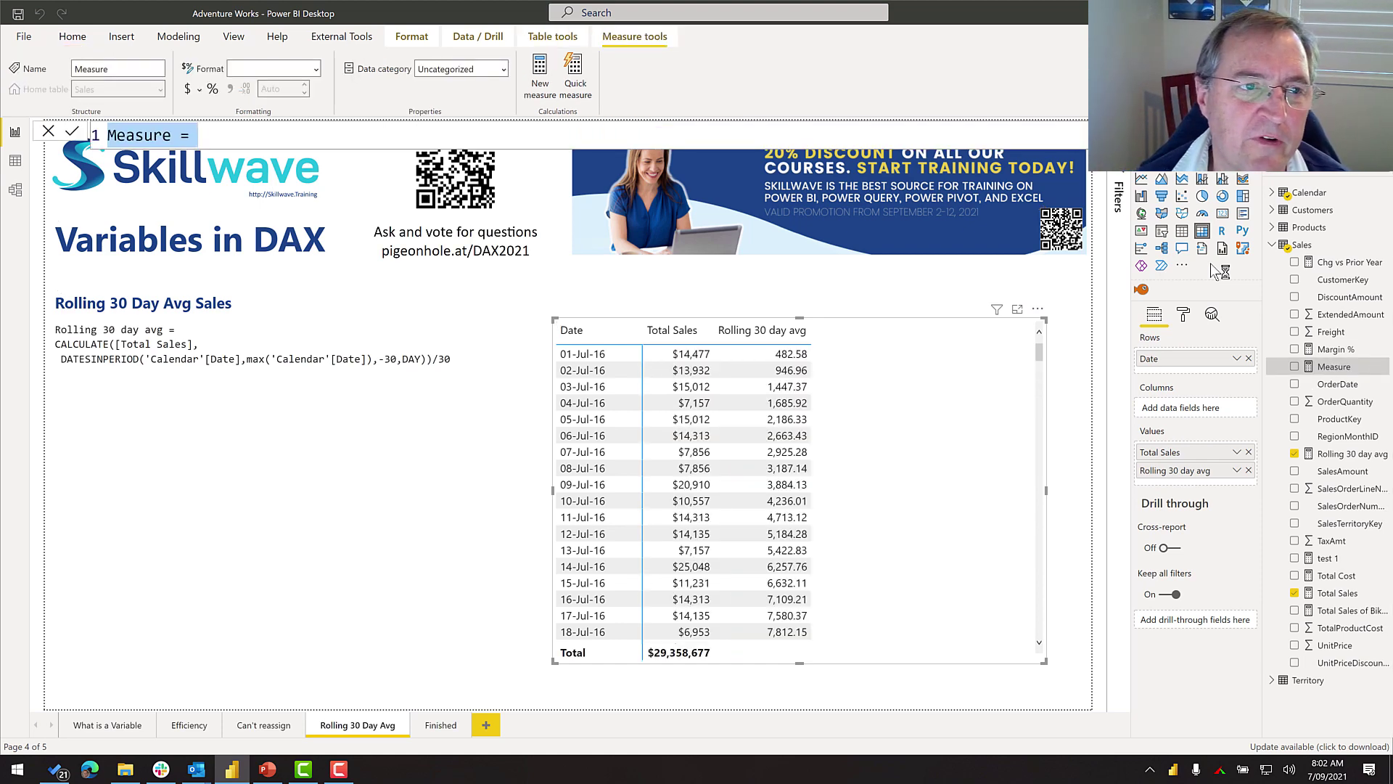
text(WIP)
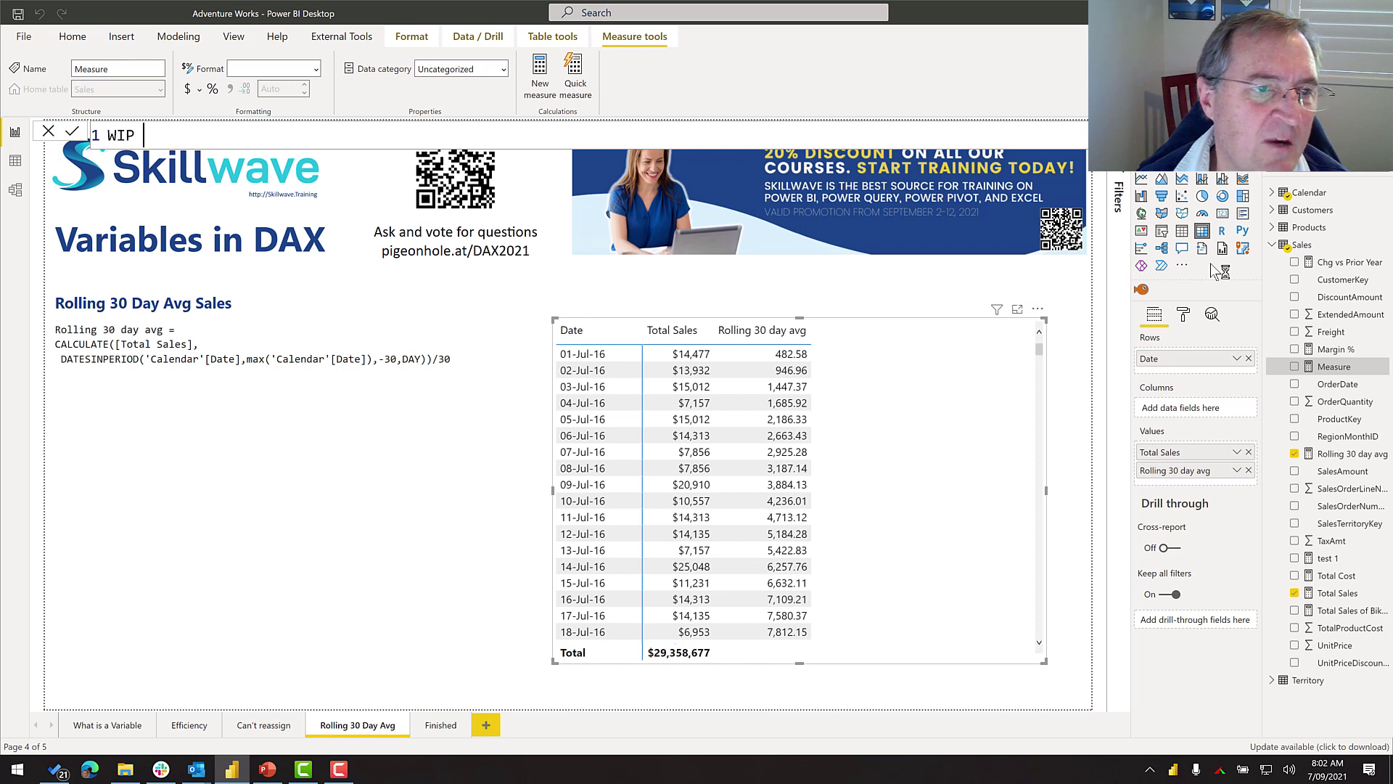
text( =)
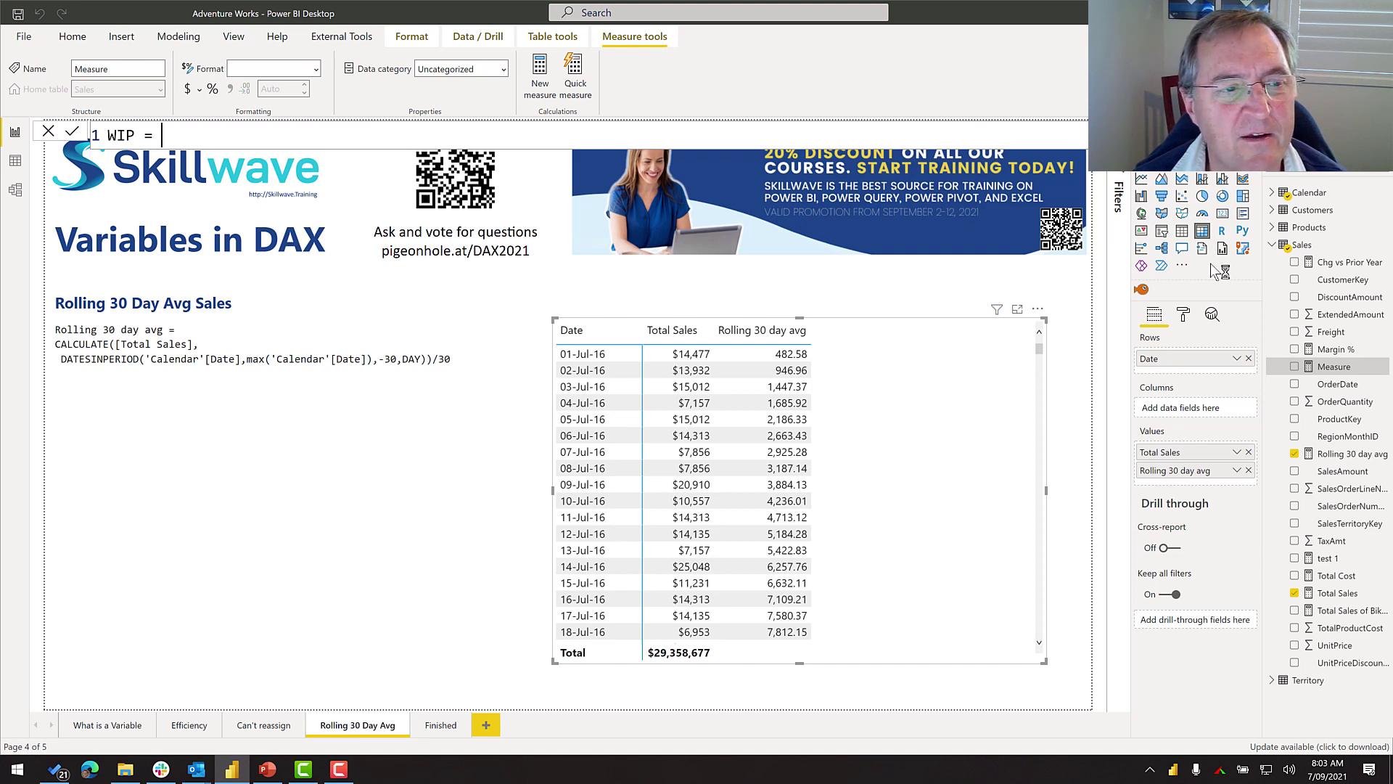
text(MAX()
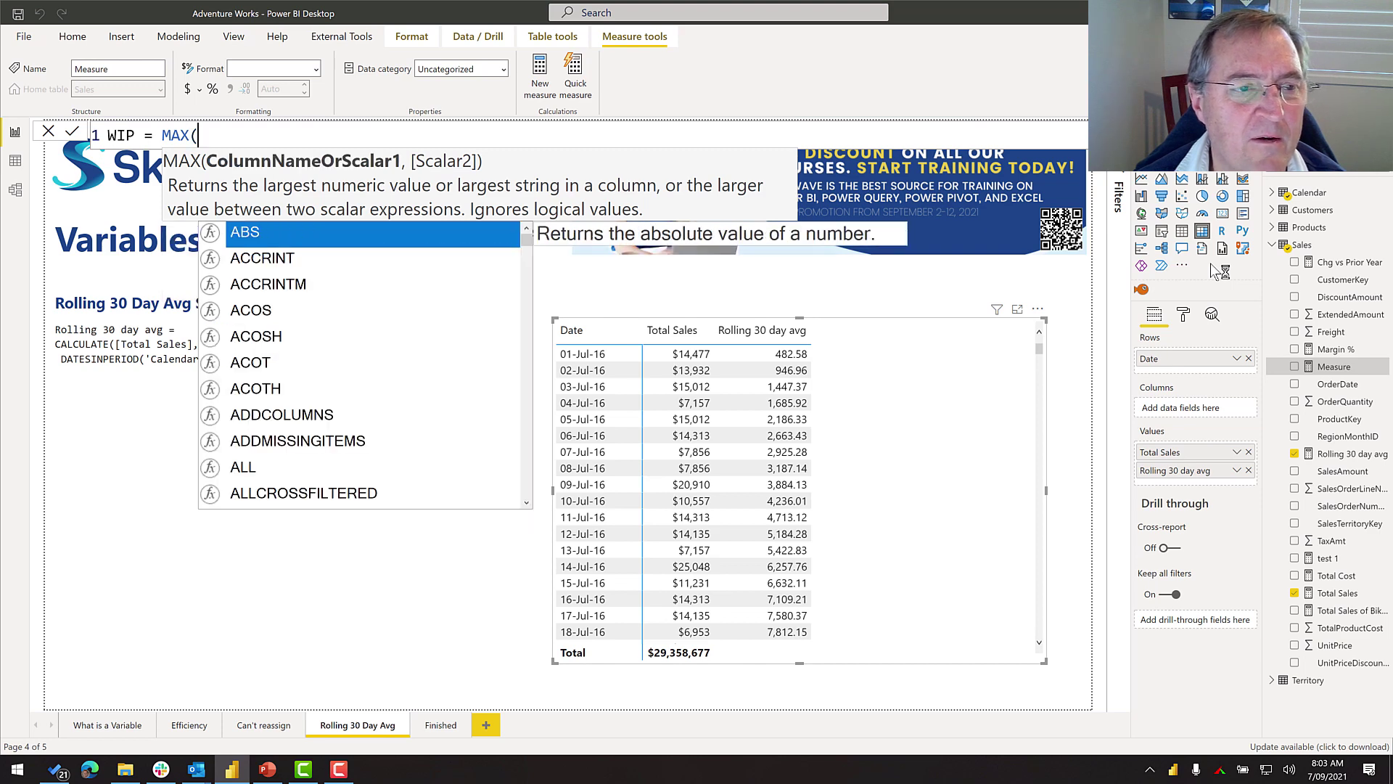
text(date)
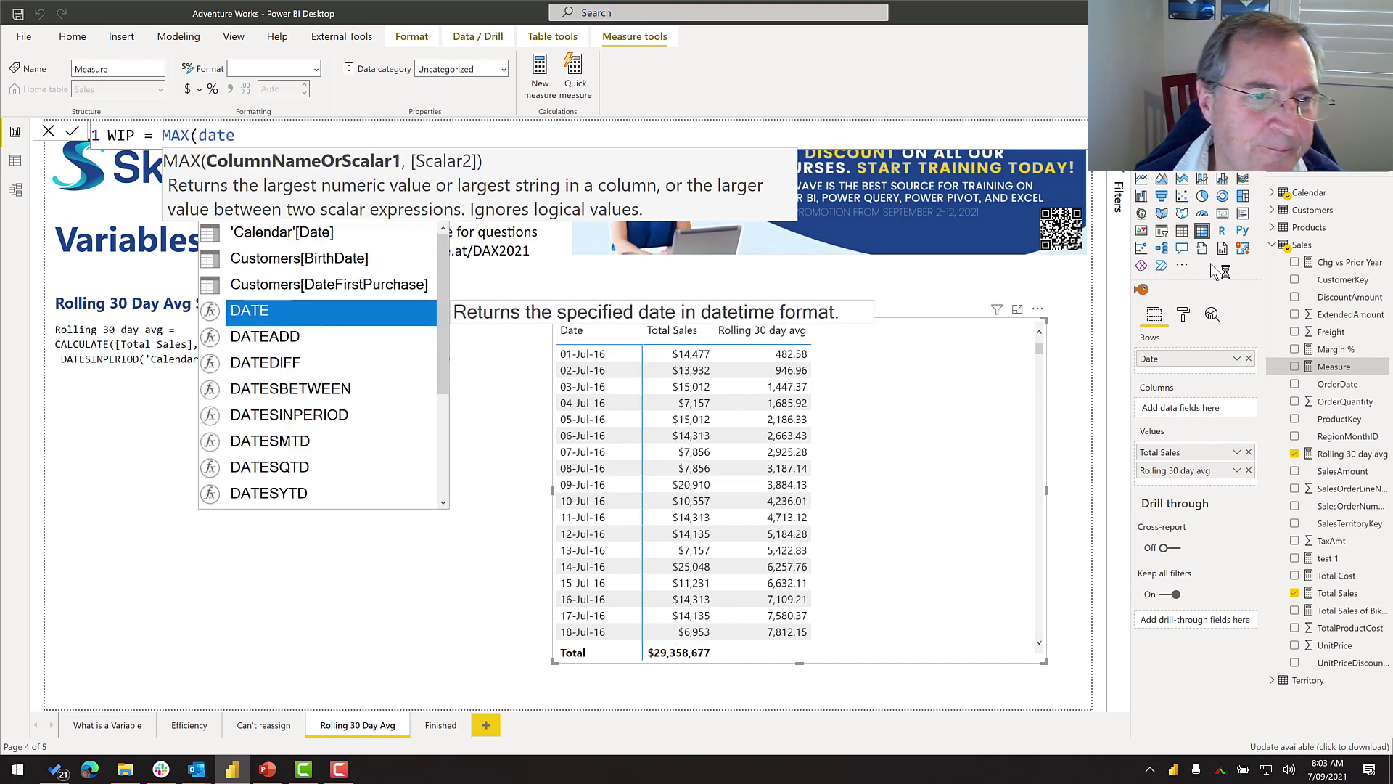
key(Up)
key(Up)
key(Up)
key(Tab)
text())
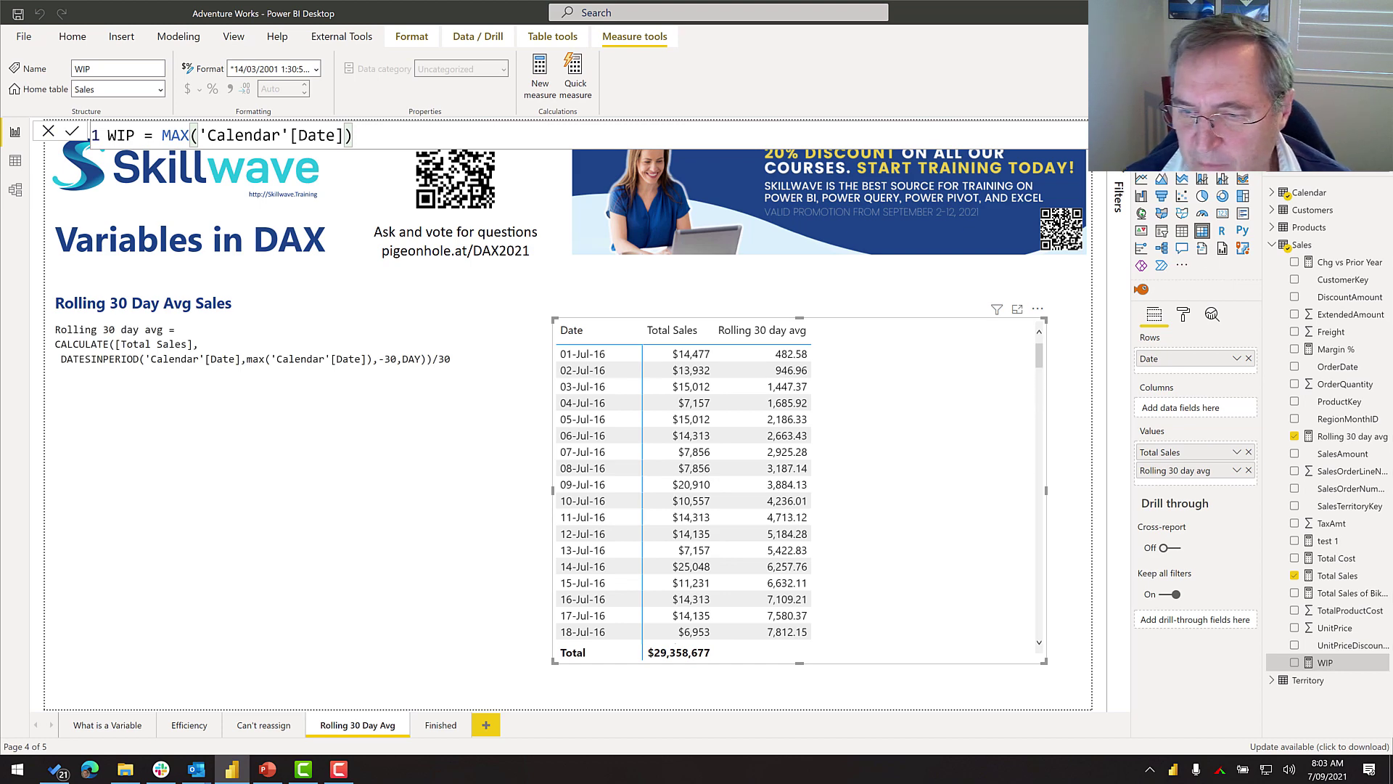
Add the WIP measure to the matrix as a value after Rolling 30 day avg.
drag(1325, 663, 840, 541)
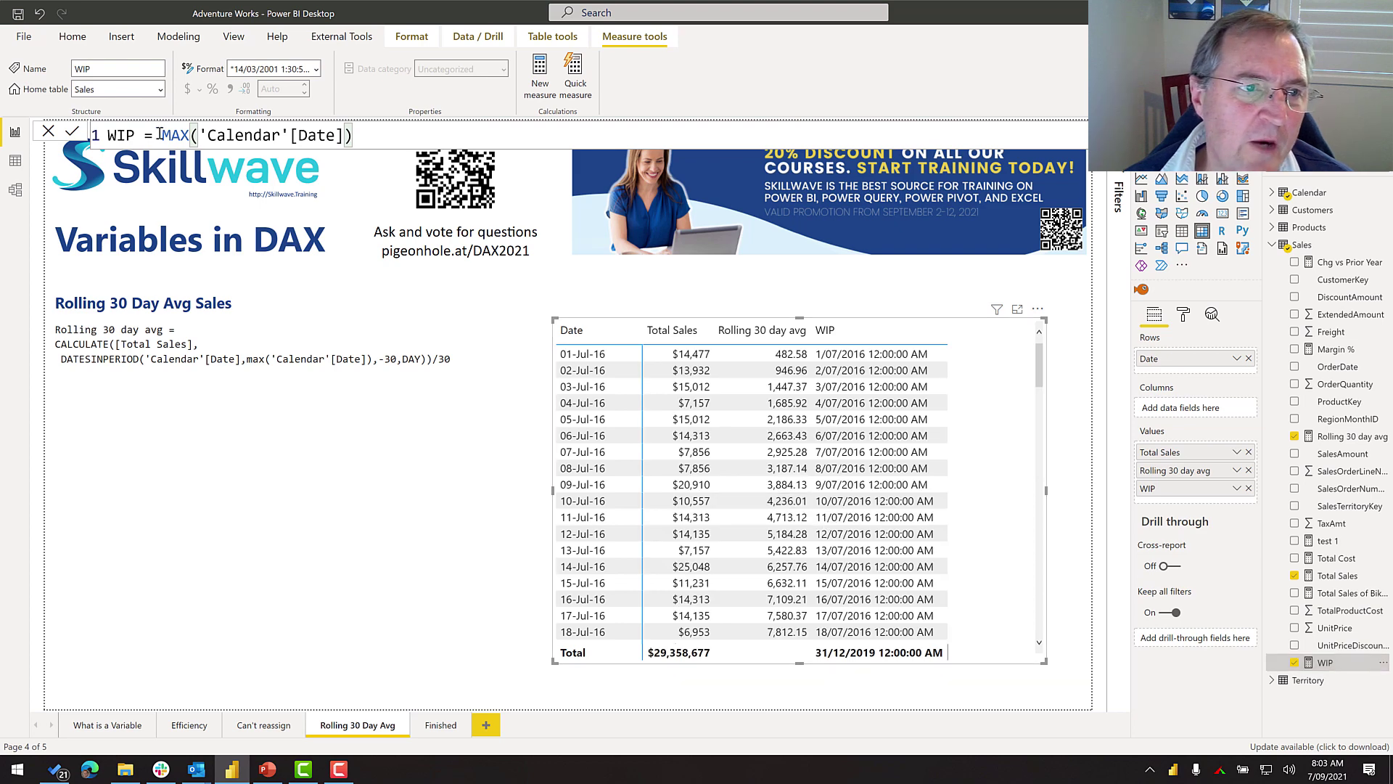
drag(162, 135, 394, 139)
click(396, 139)
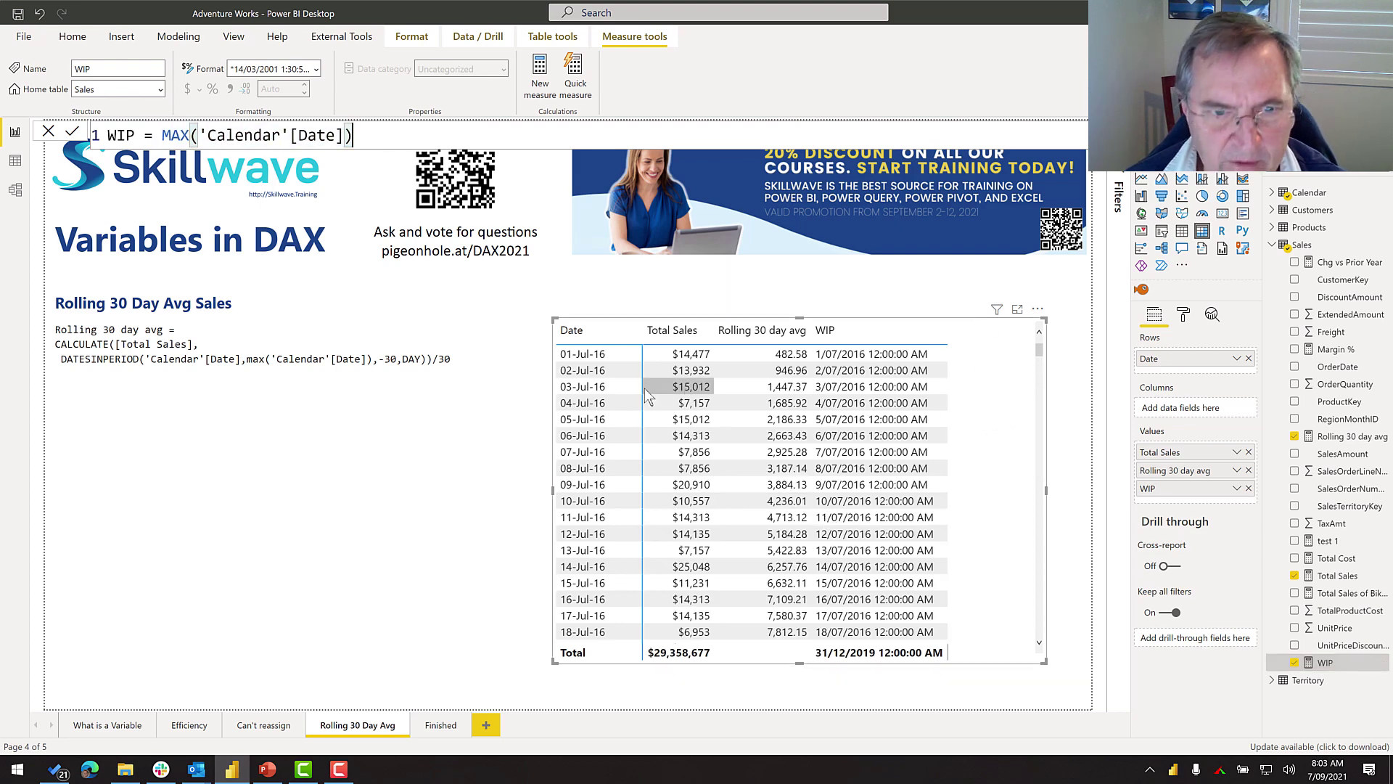
Compare the WIP dates for 02-Jul-16 and the Total row, and examine the max('Calendar'[Date]) argument in the Rolling 30 day avg formula.
drag(552, 362, 619, 376)
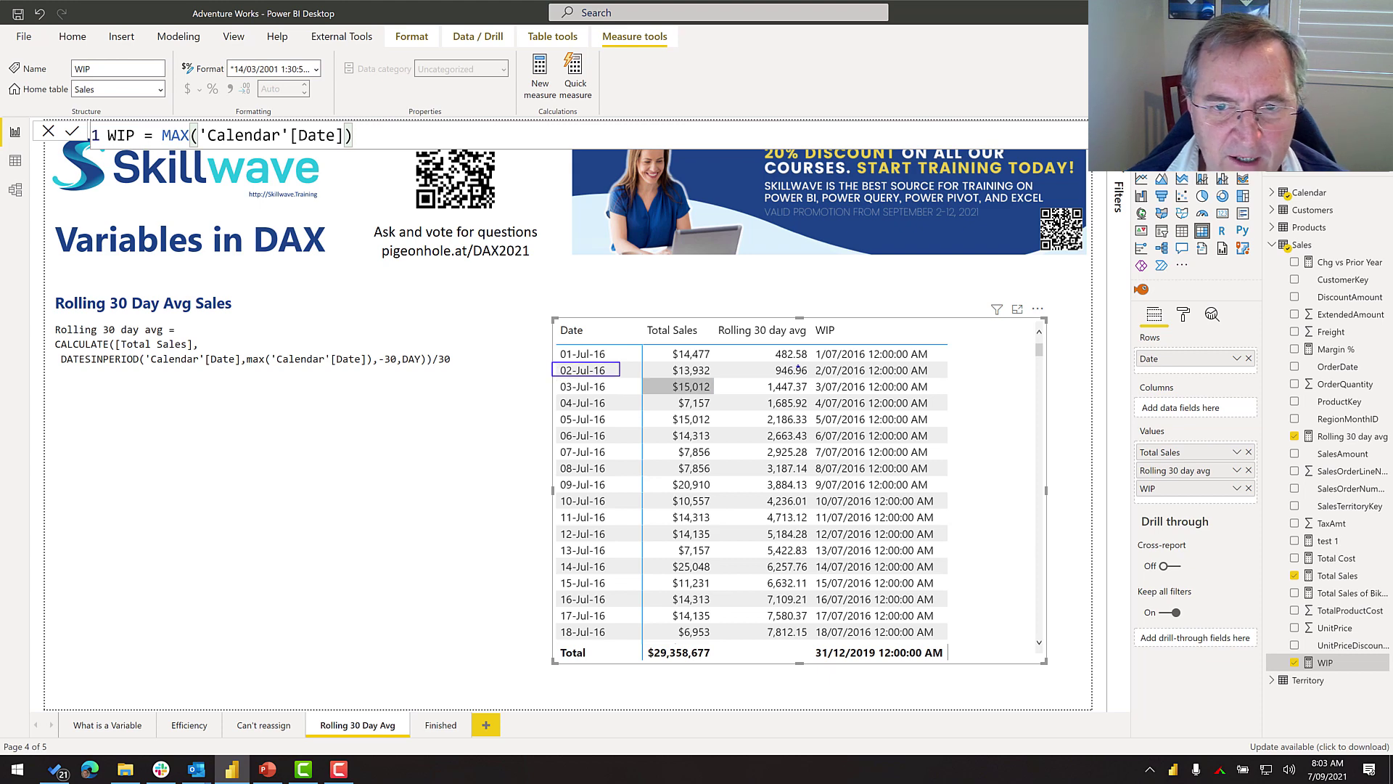
drag(808, 362, 868, 377)
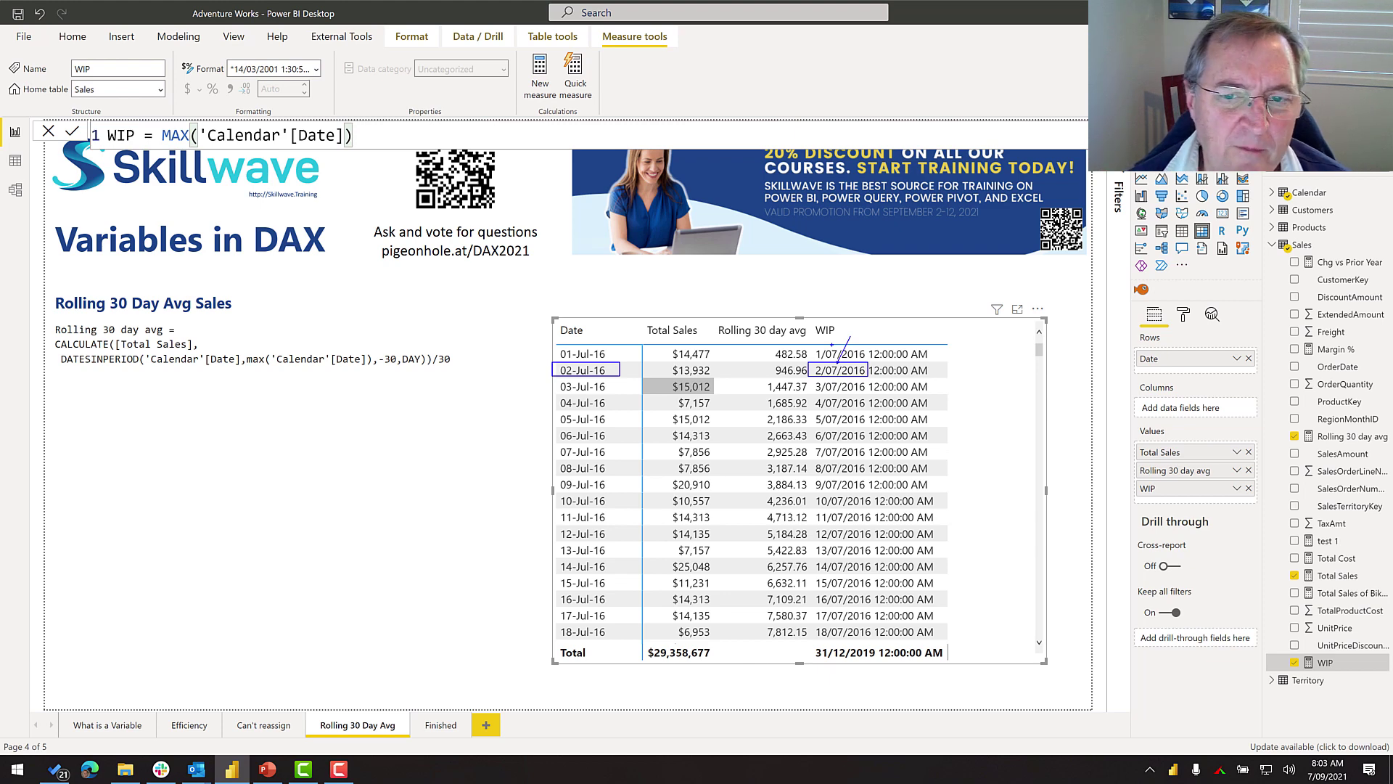
drag(806, 640, 874, 662)
drag(560, 655, 505, 655)
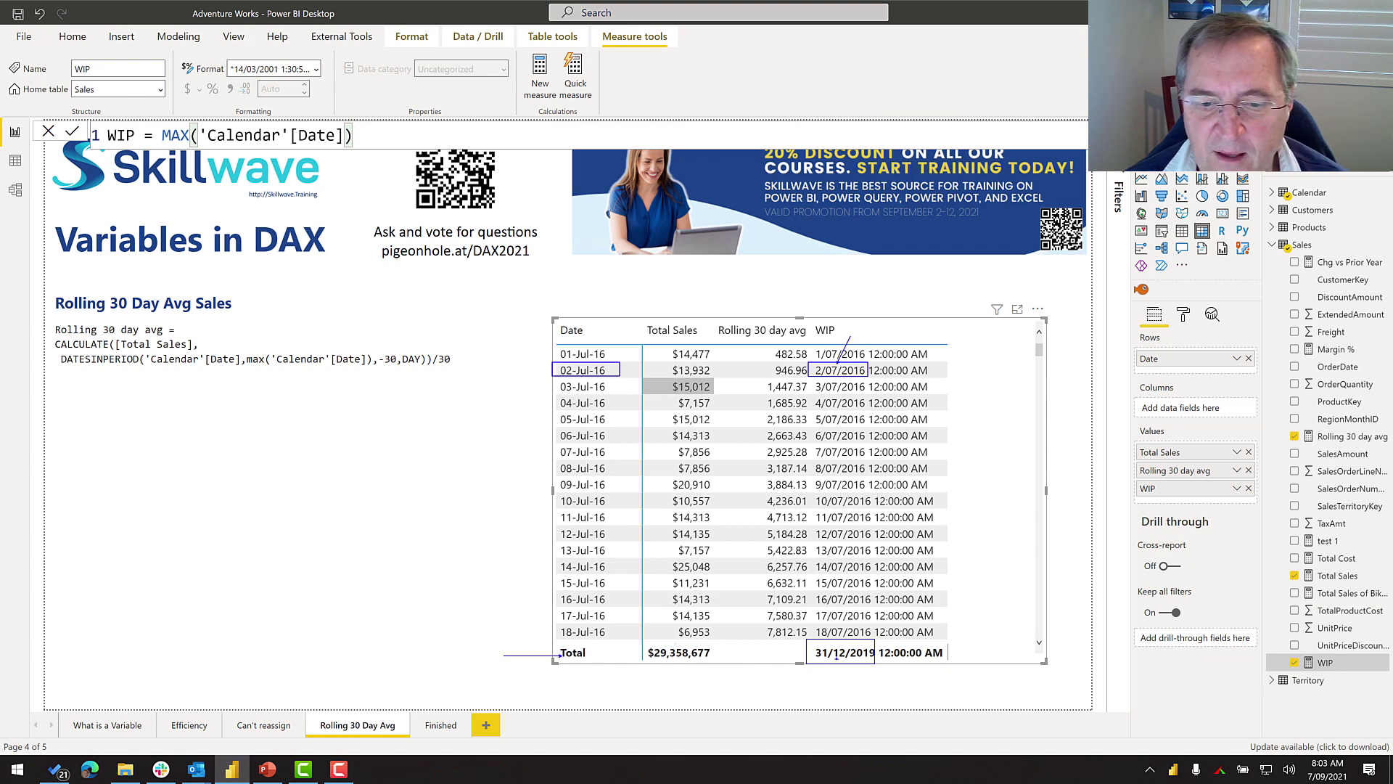
drag(837, 662, 811, 693)
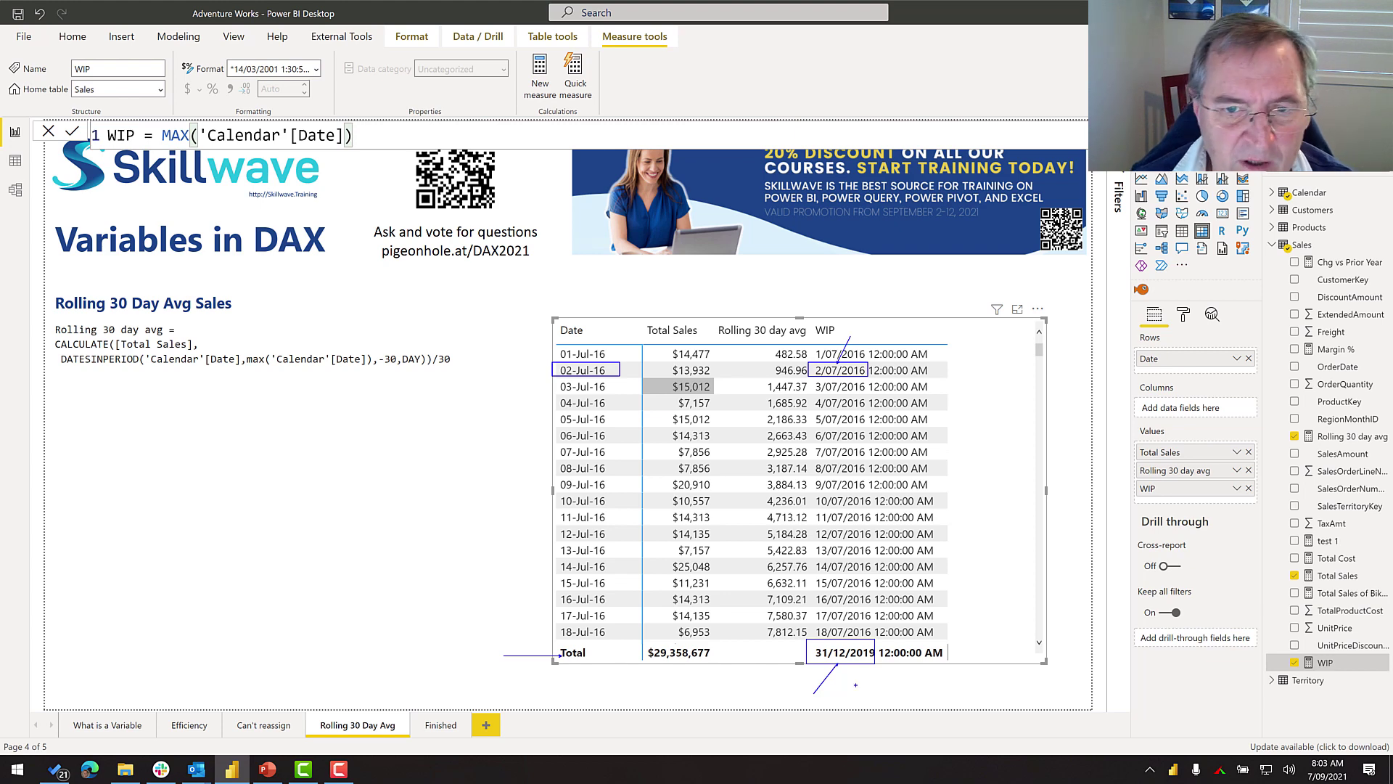
key(Escape)
click(165, 135)
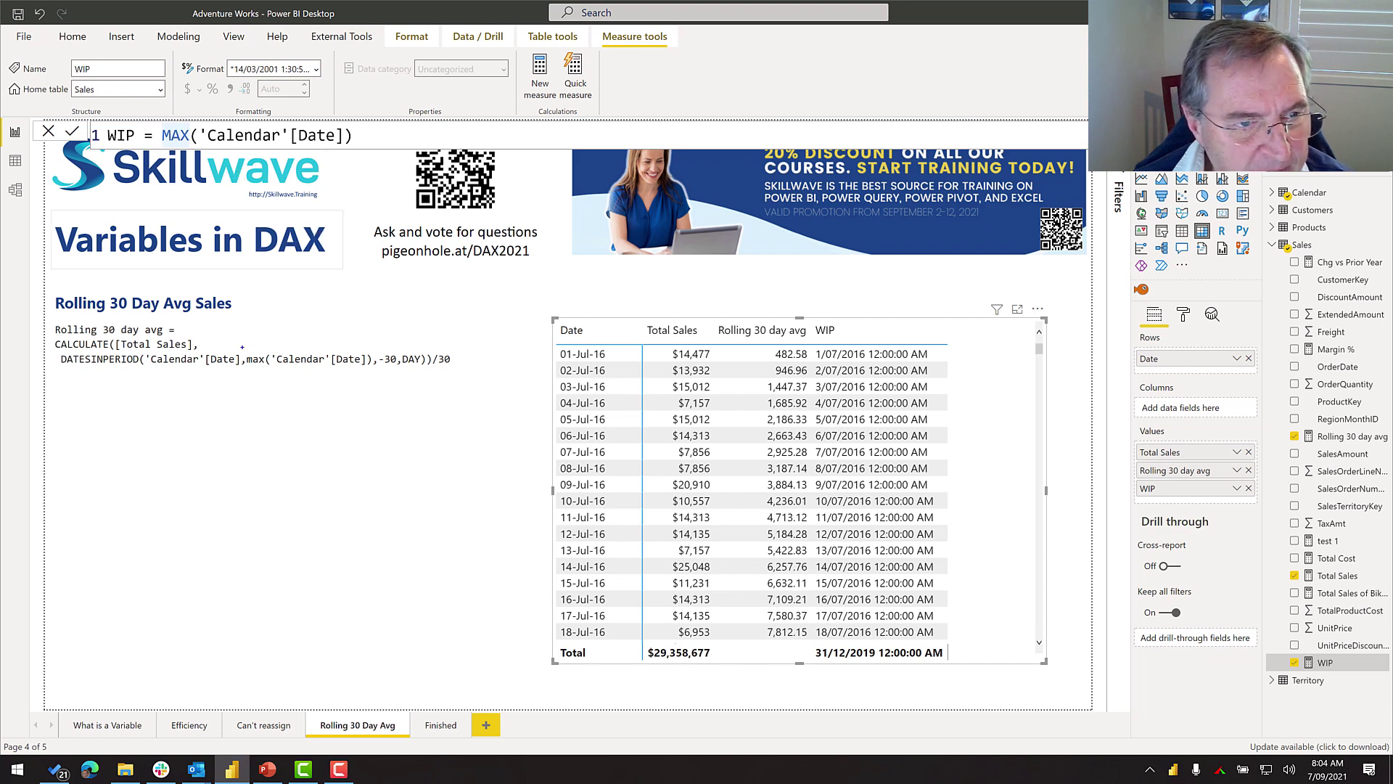
drag(242, 348, 372, 376)
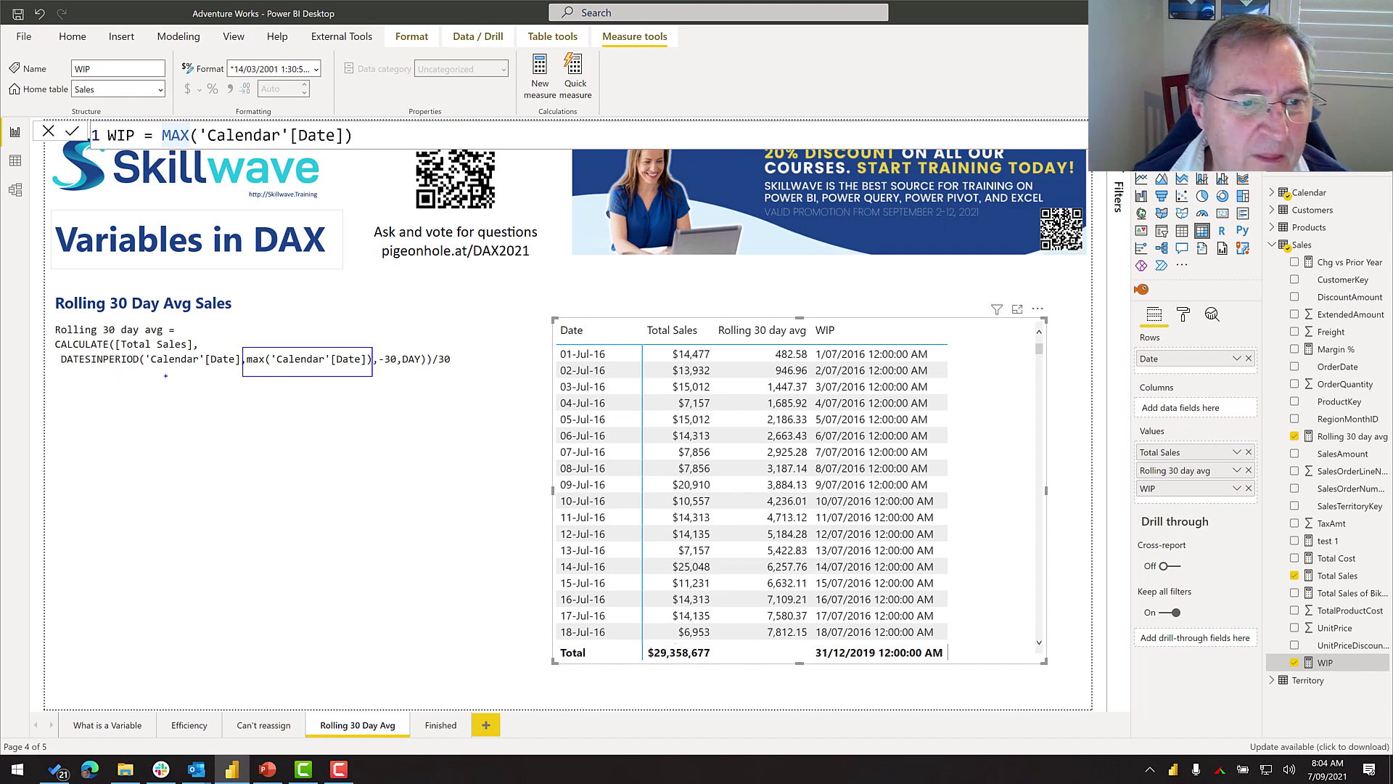
drag(309, 343, 310, 304)
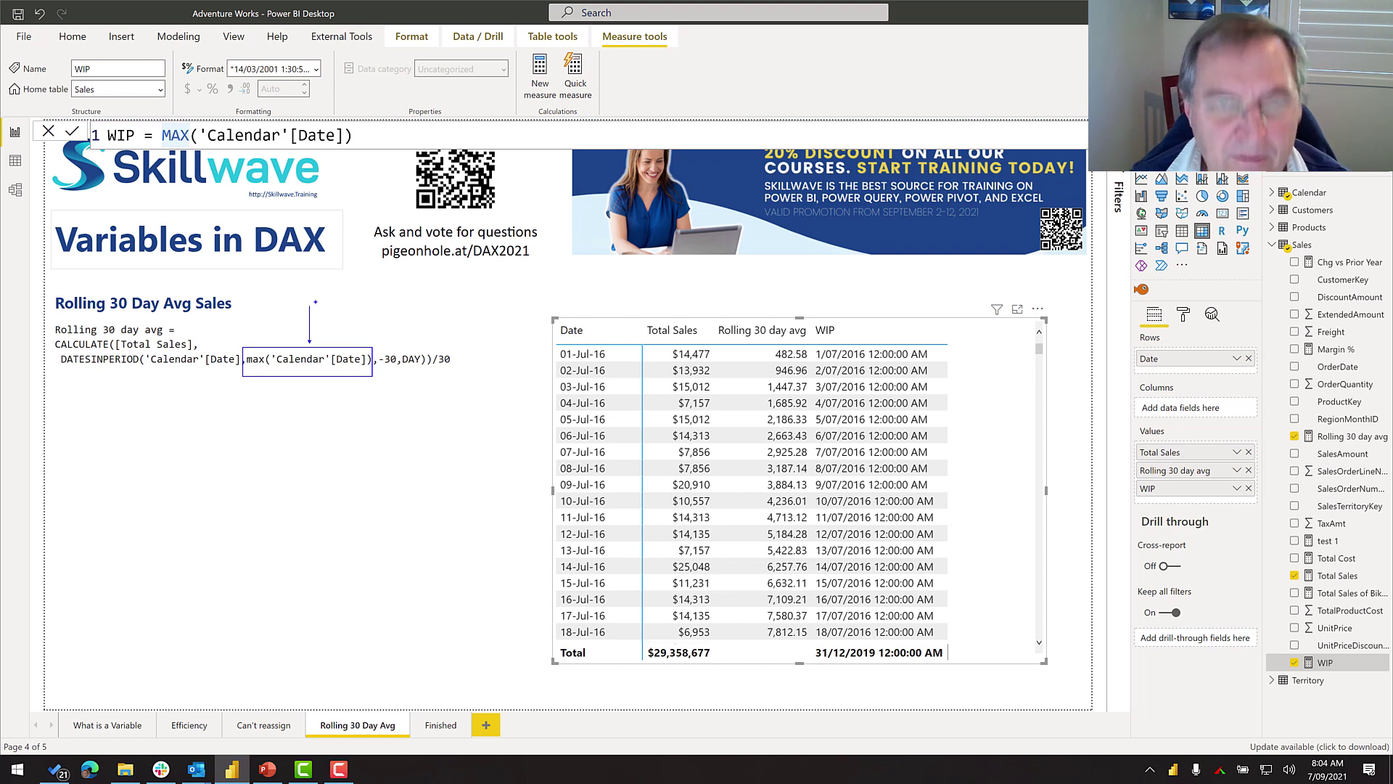
key(Escape)
Turn the MAX('Calendar'[Date]) expression in the WIP formula into a variable declaration named LastDateInTable.
click(162, 137)
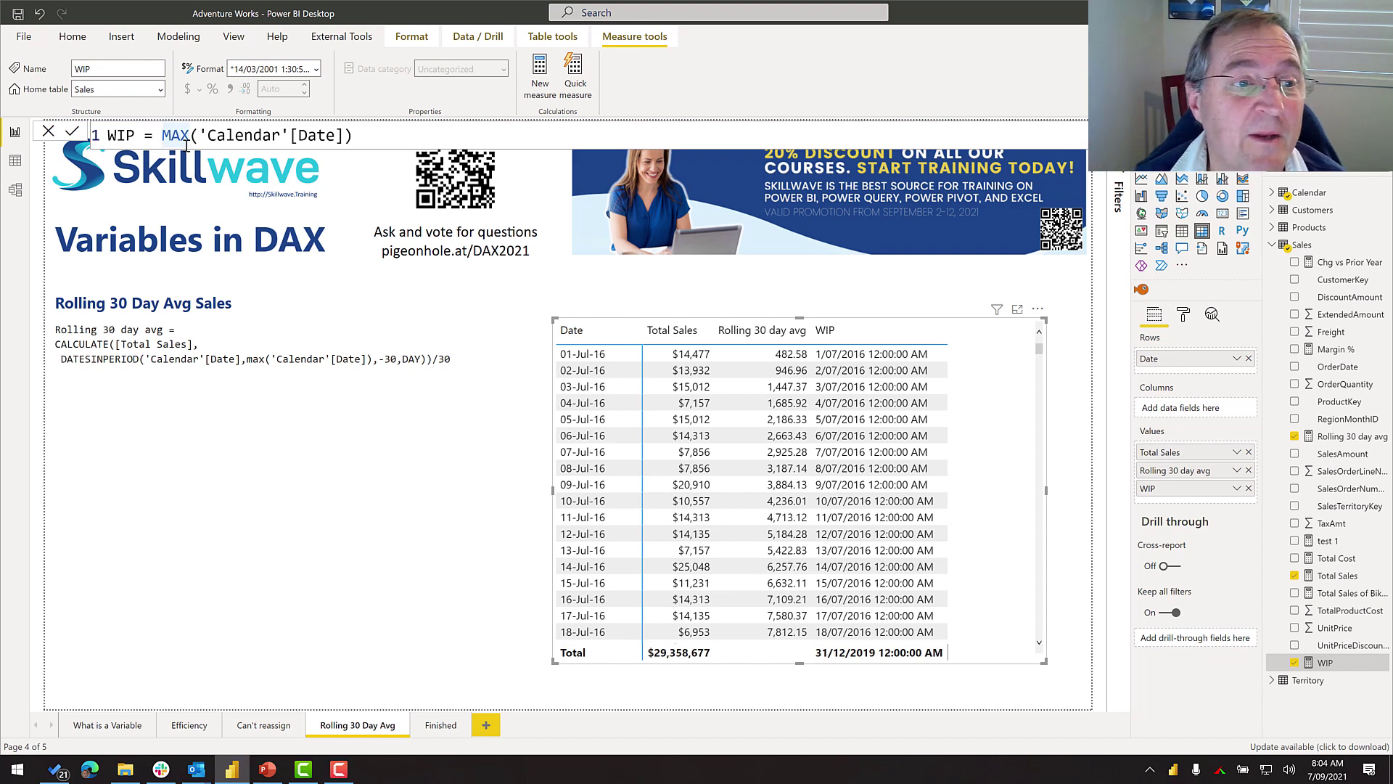
text(VAR )
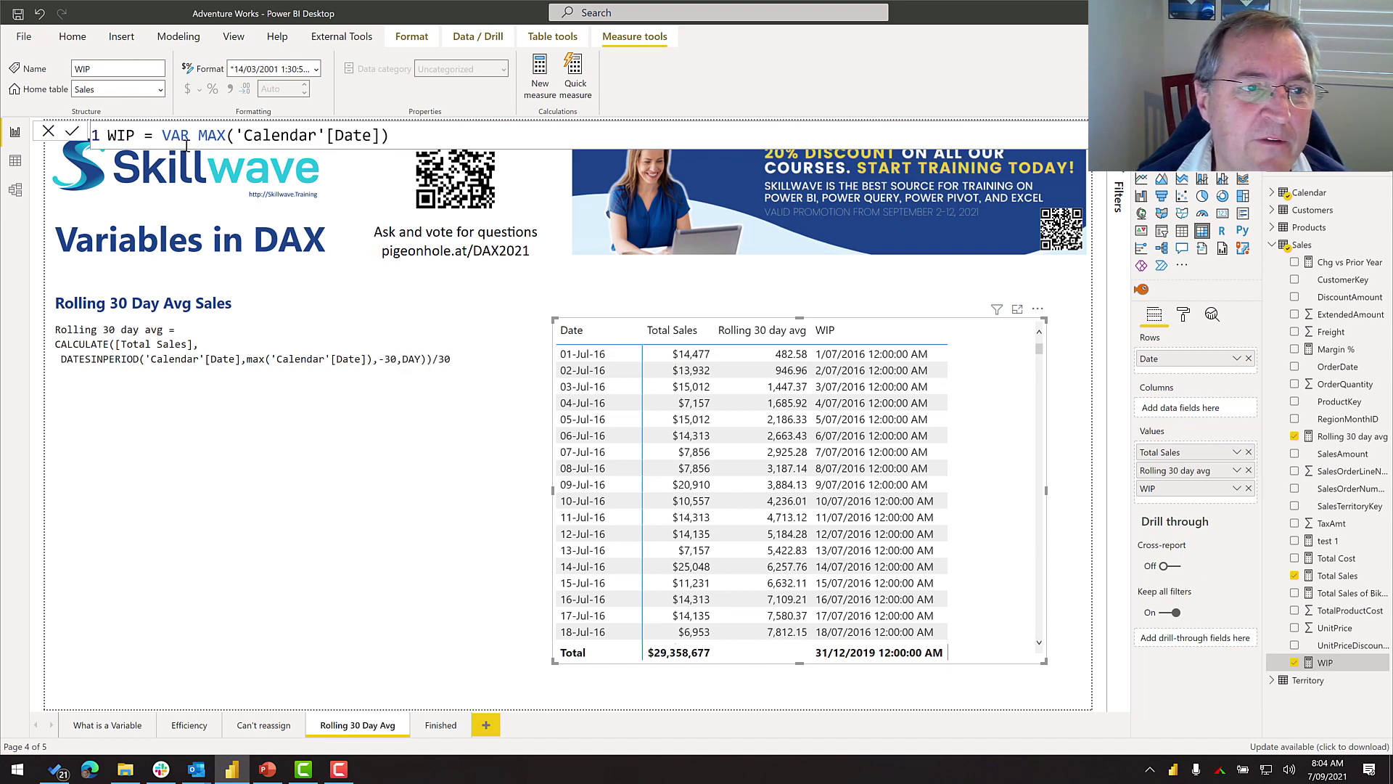
text(LastD)
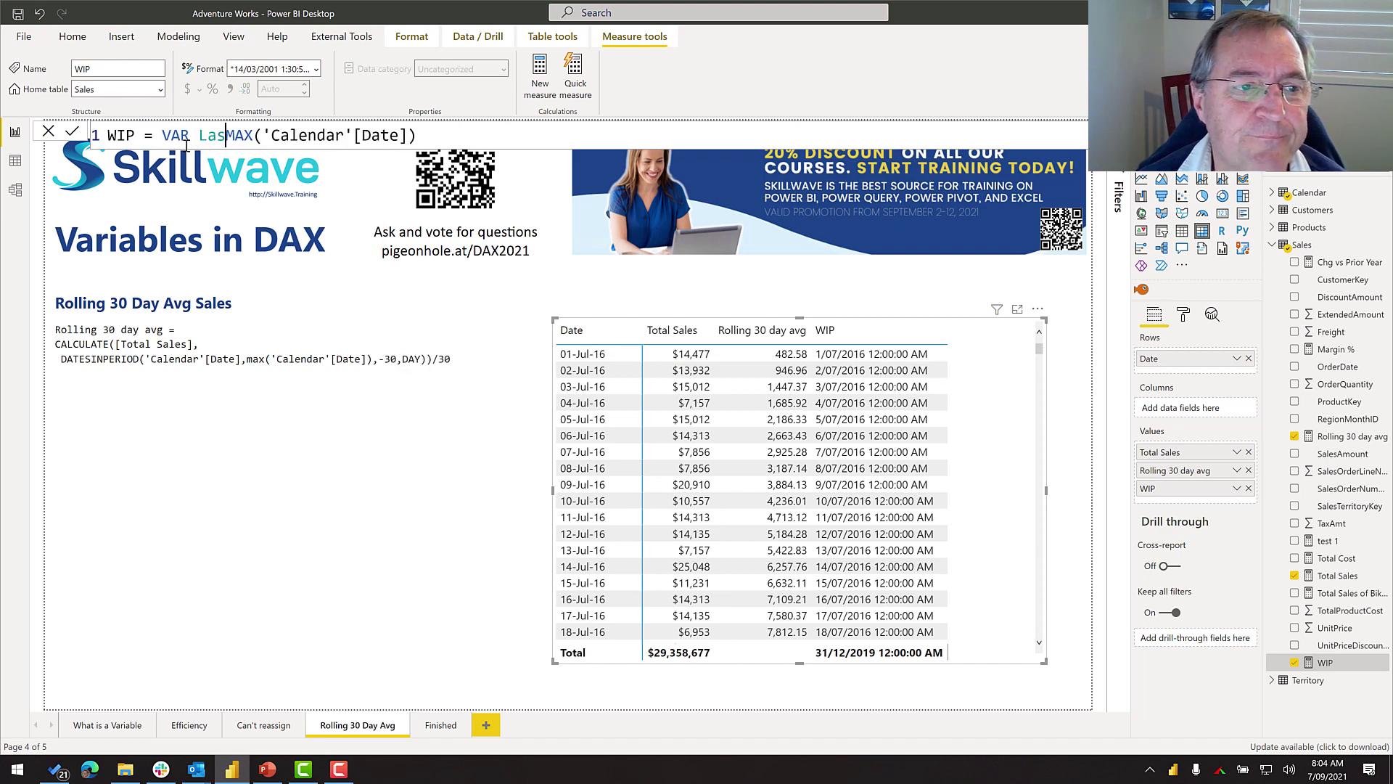
text(ate )
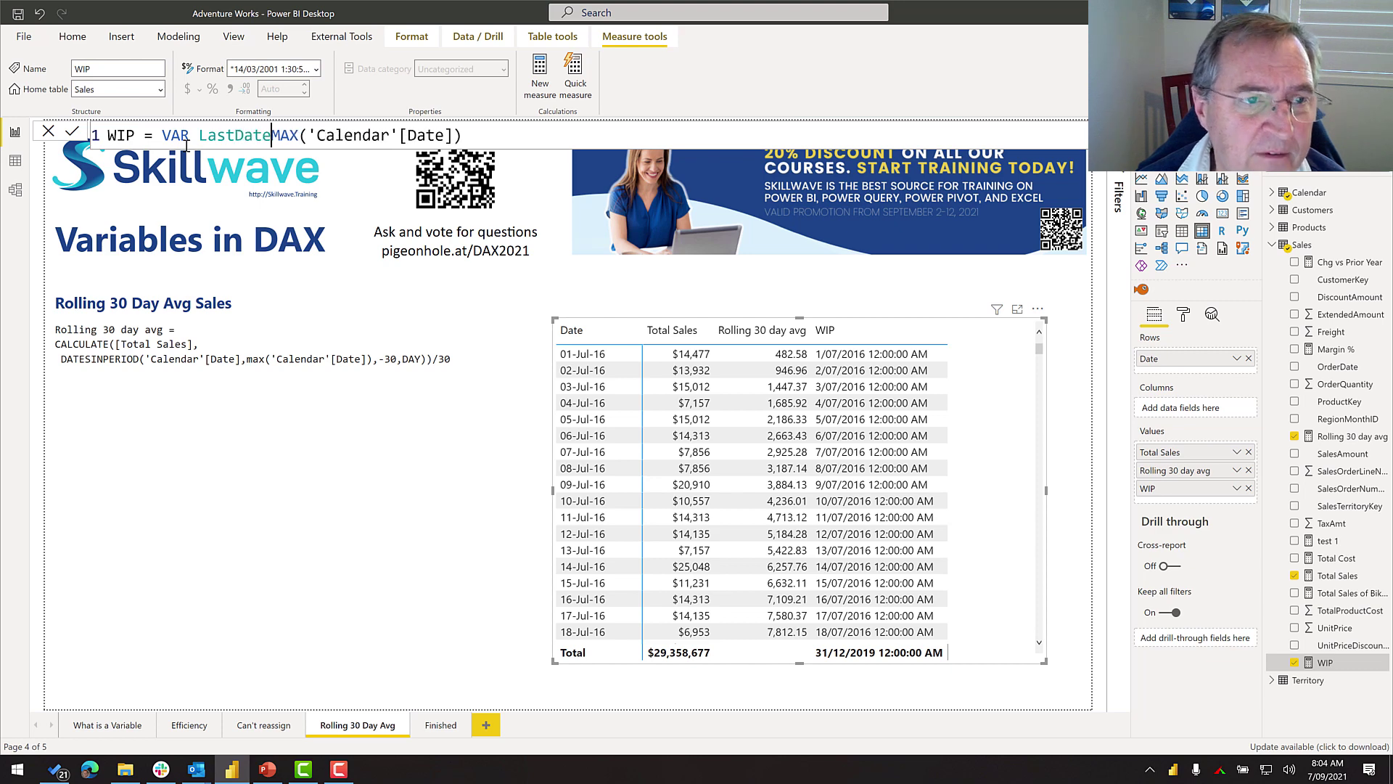
text(nTable )
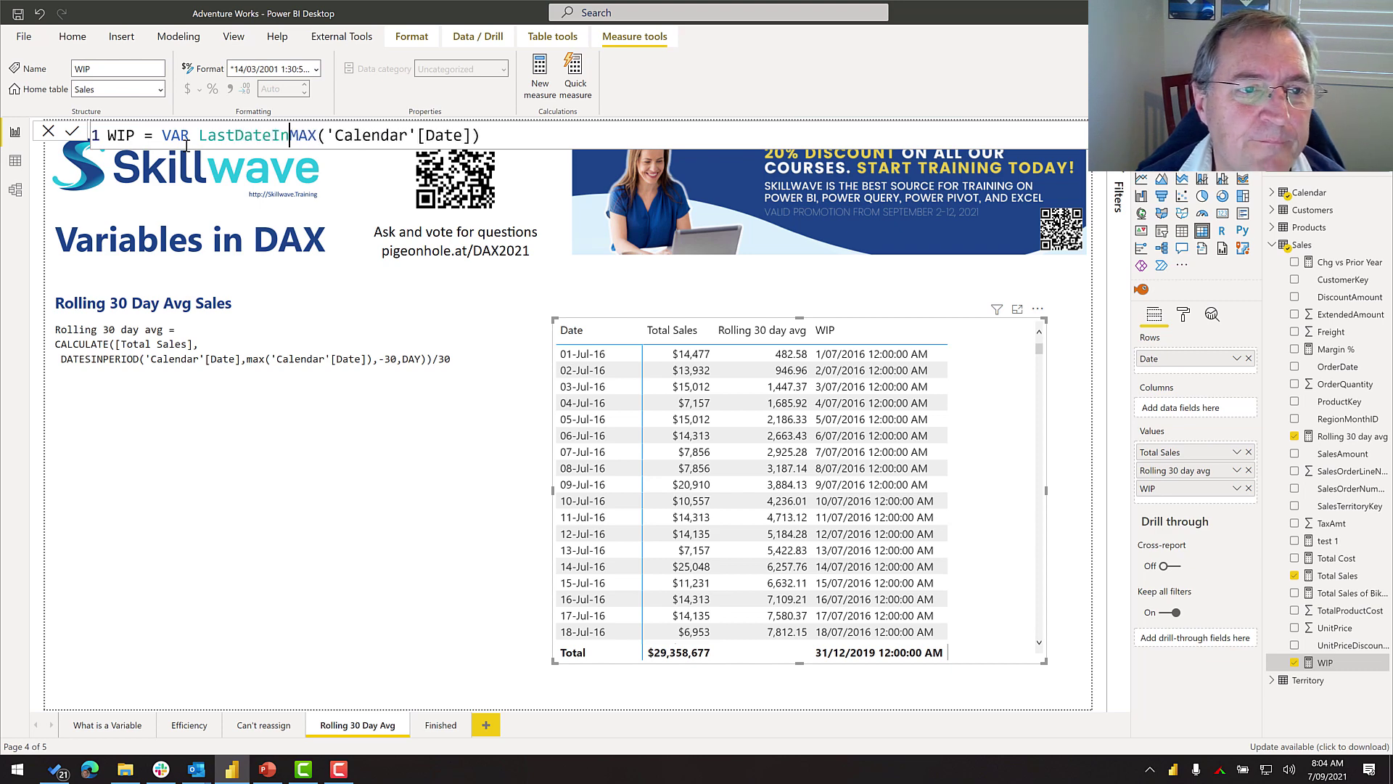
text(=)
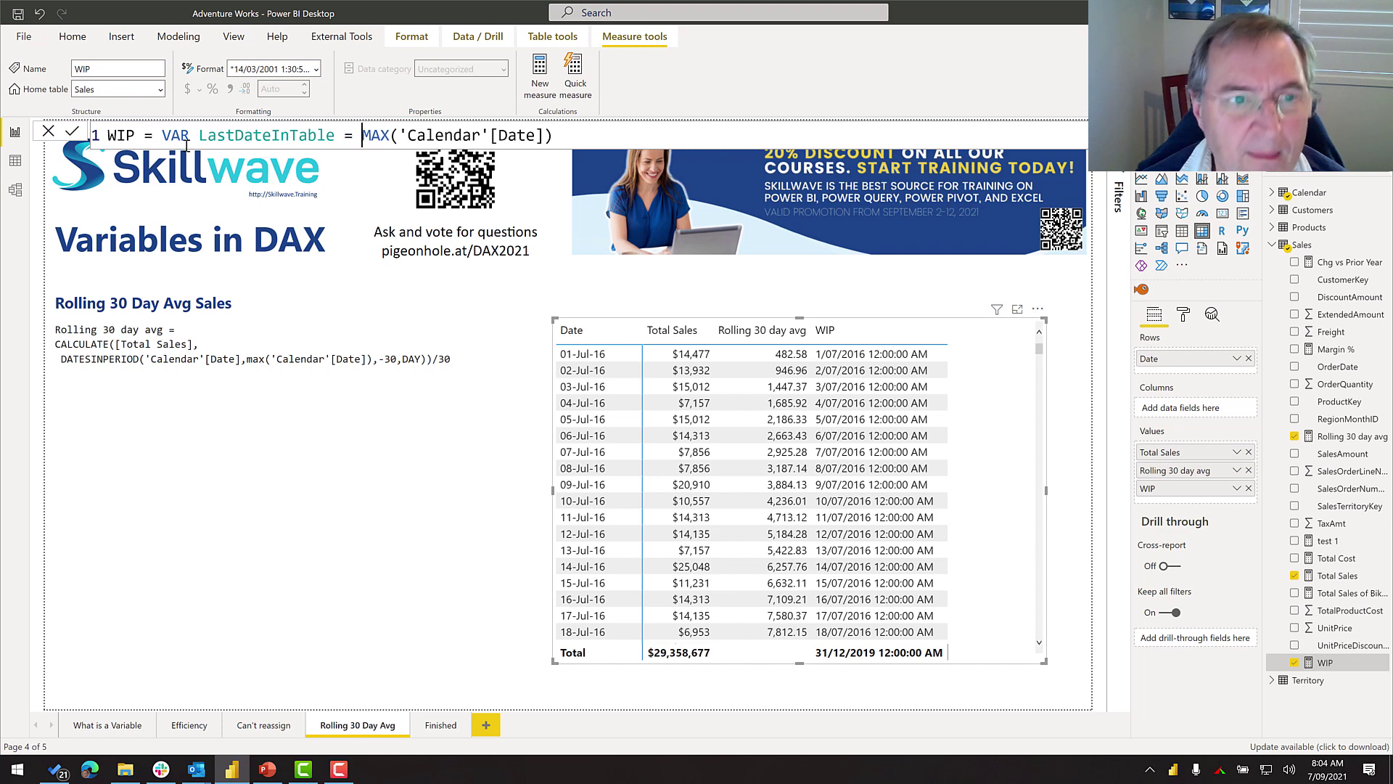
Add a second line to the WIP formula that returns the LastDateInTable variable, and commit the measure.
shift+click(602, 140)
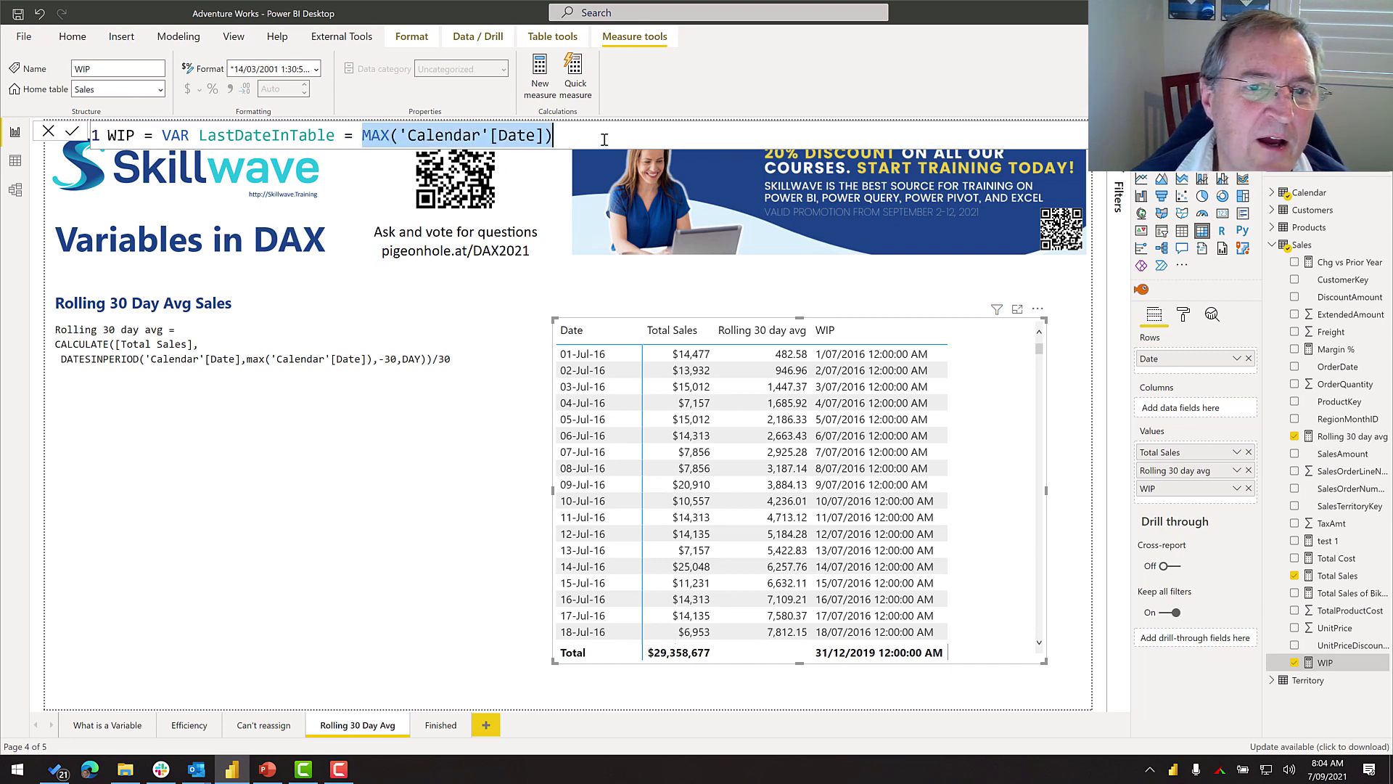
click(604, 140)
key(shift+Return)
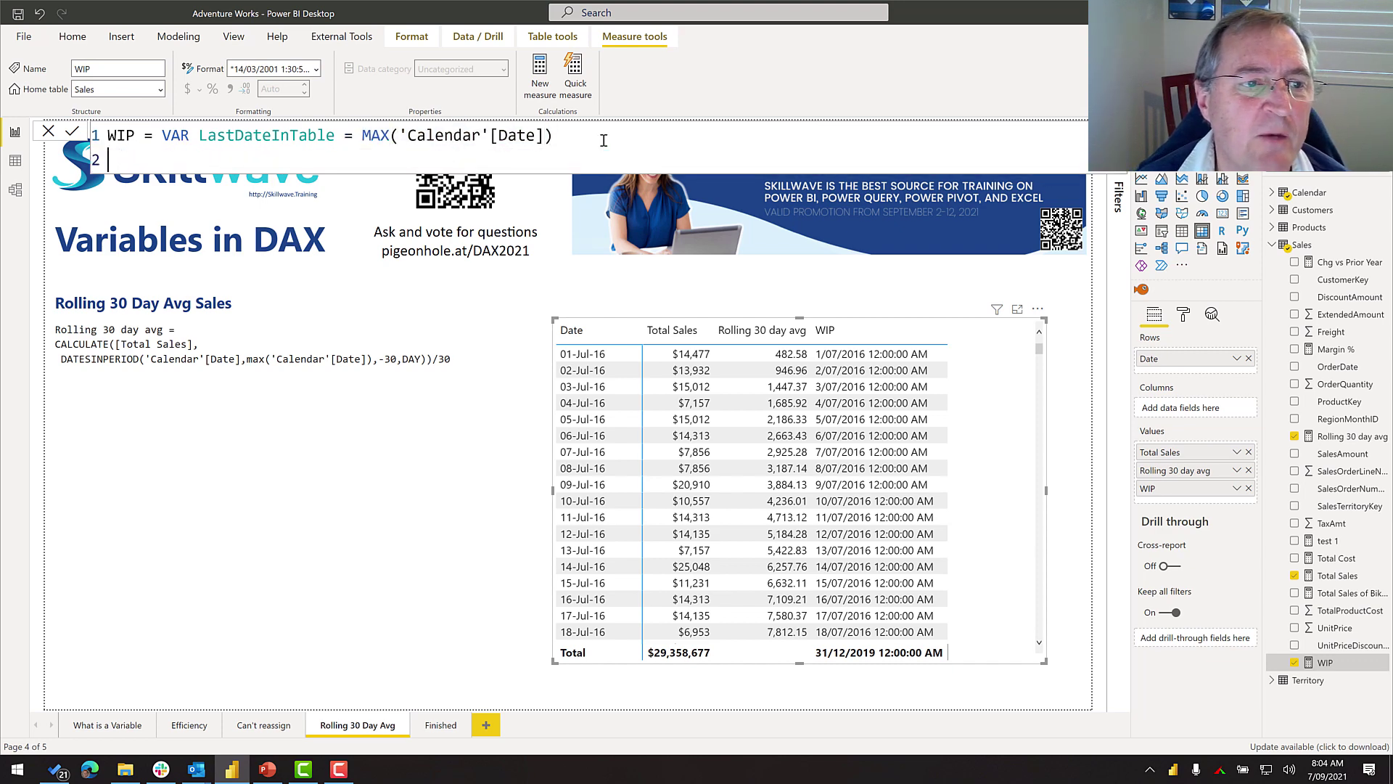
key(Tab)
text(RETURN las)
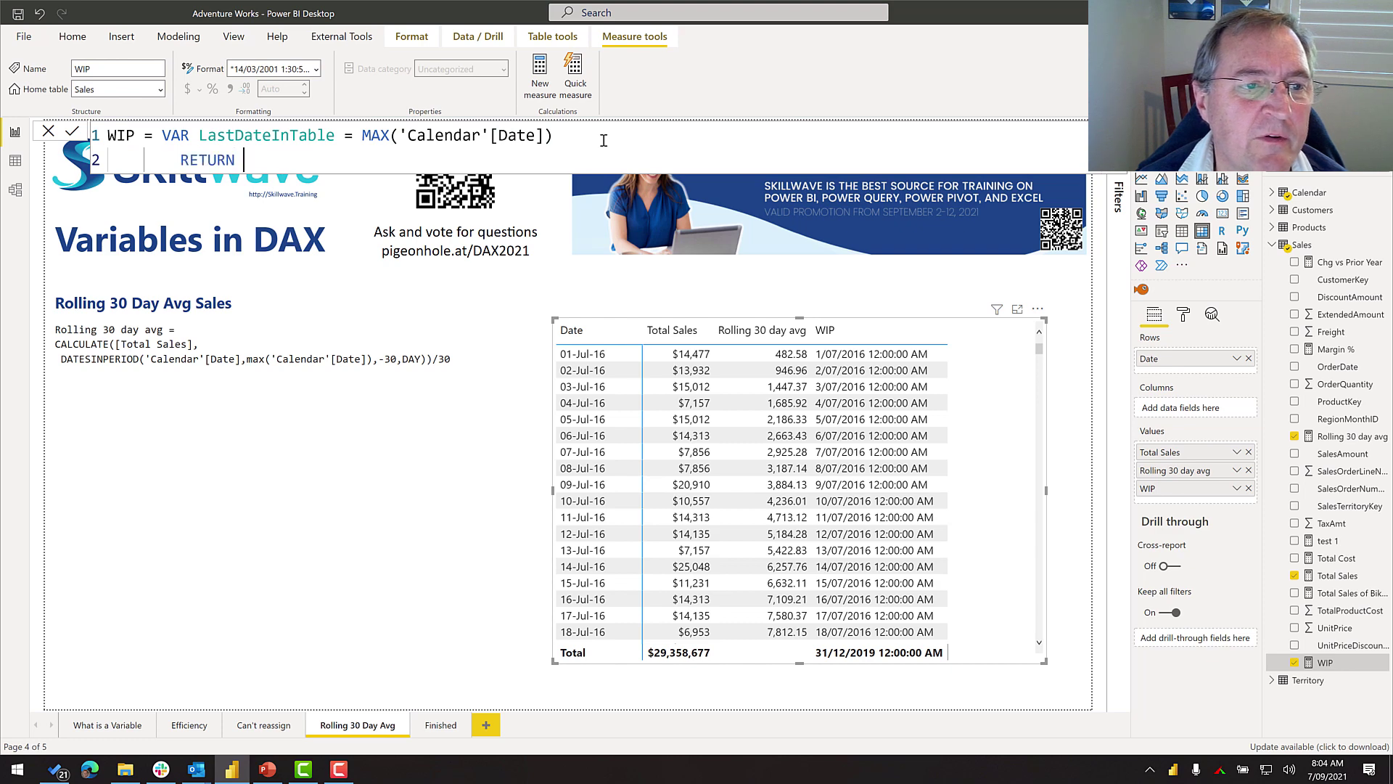
key(Down)
key(Tab)
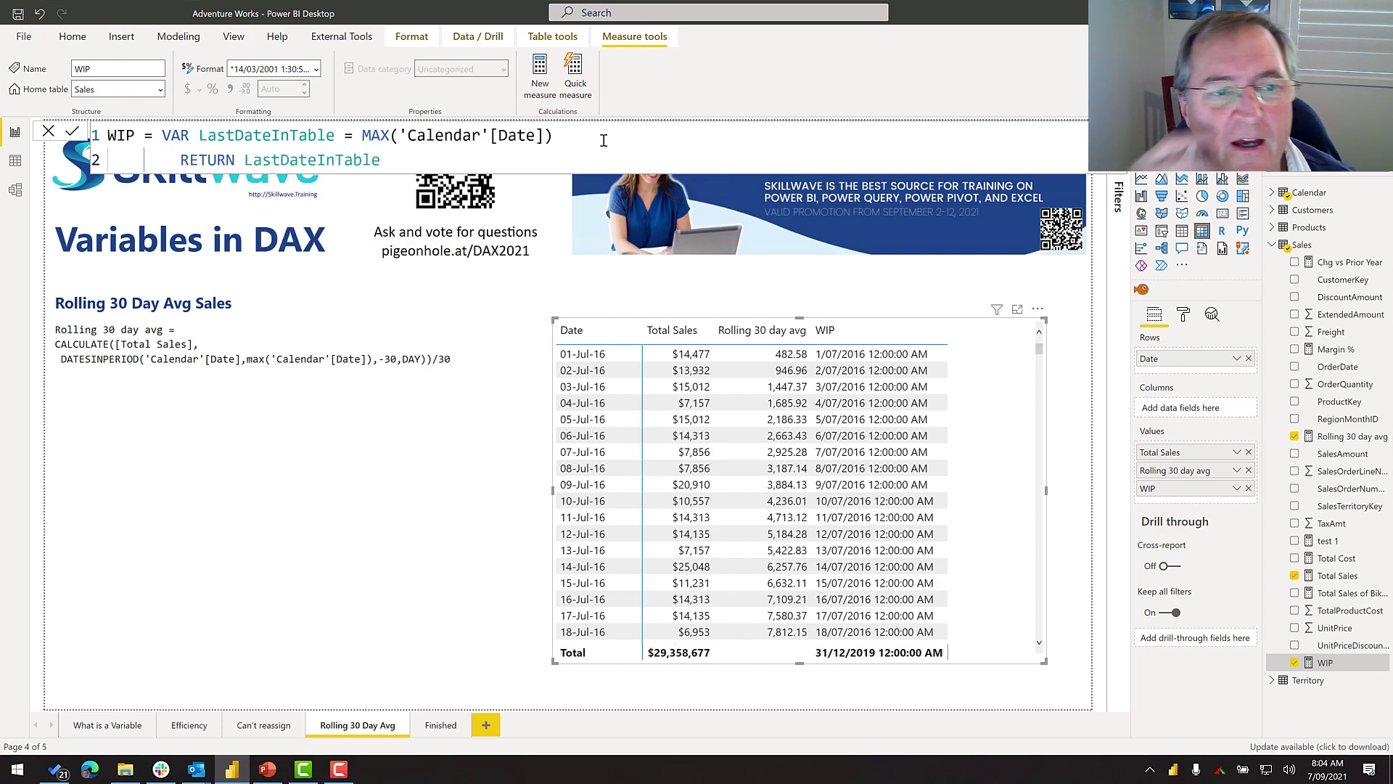
key(Return)
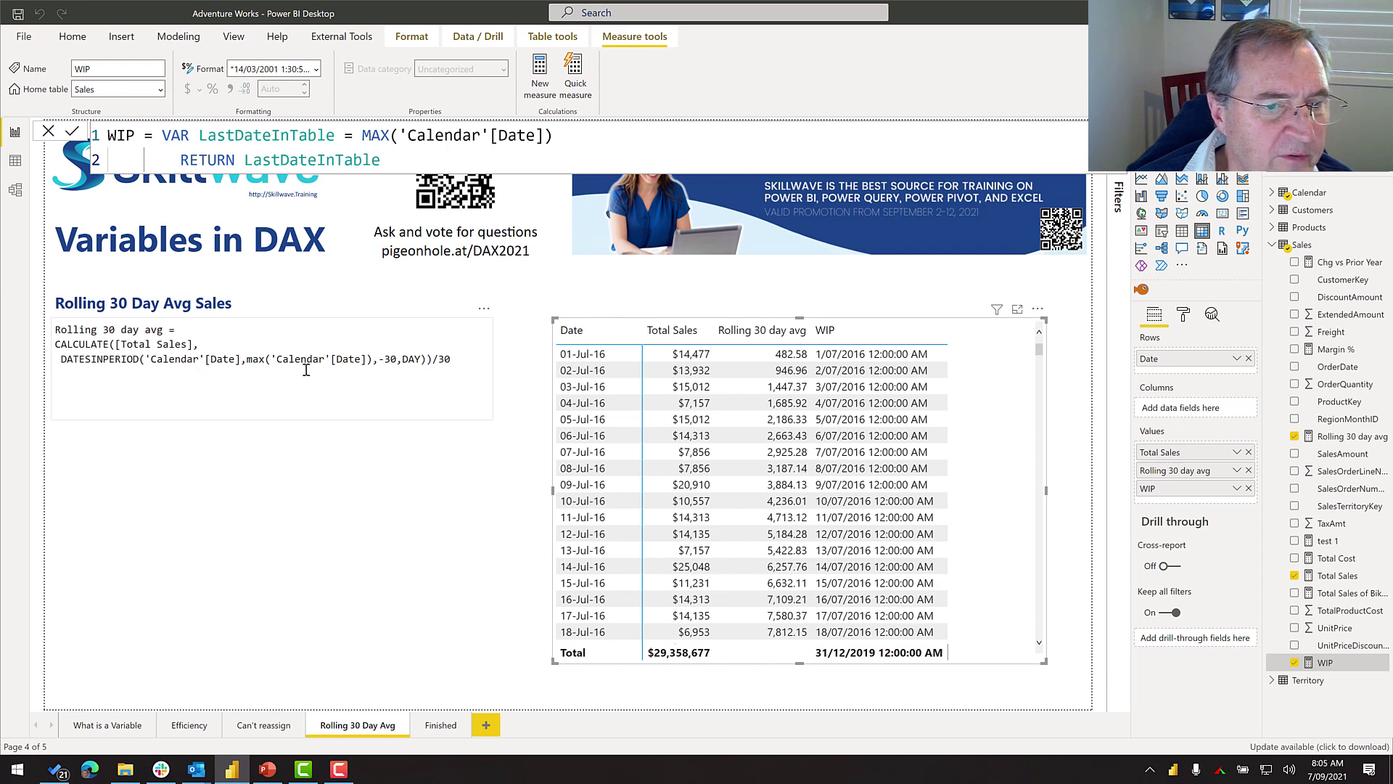
Below the first variable in the WIP formula, declare a variable named FilteredTable that begins with the DATESINPERIOD function.
drag(60, 359, 433, 358)
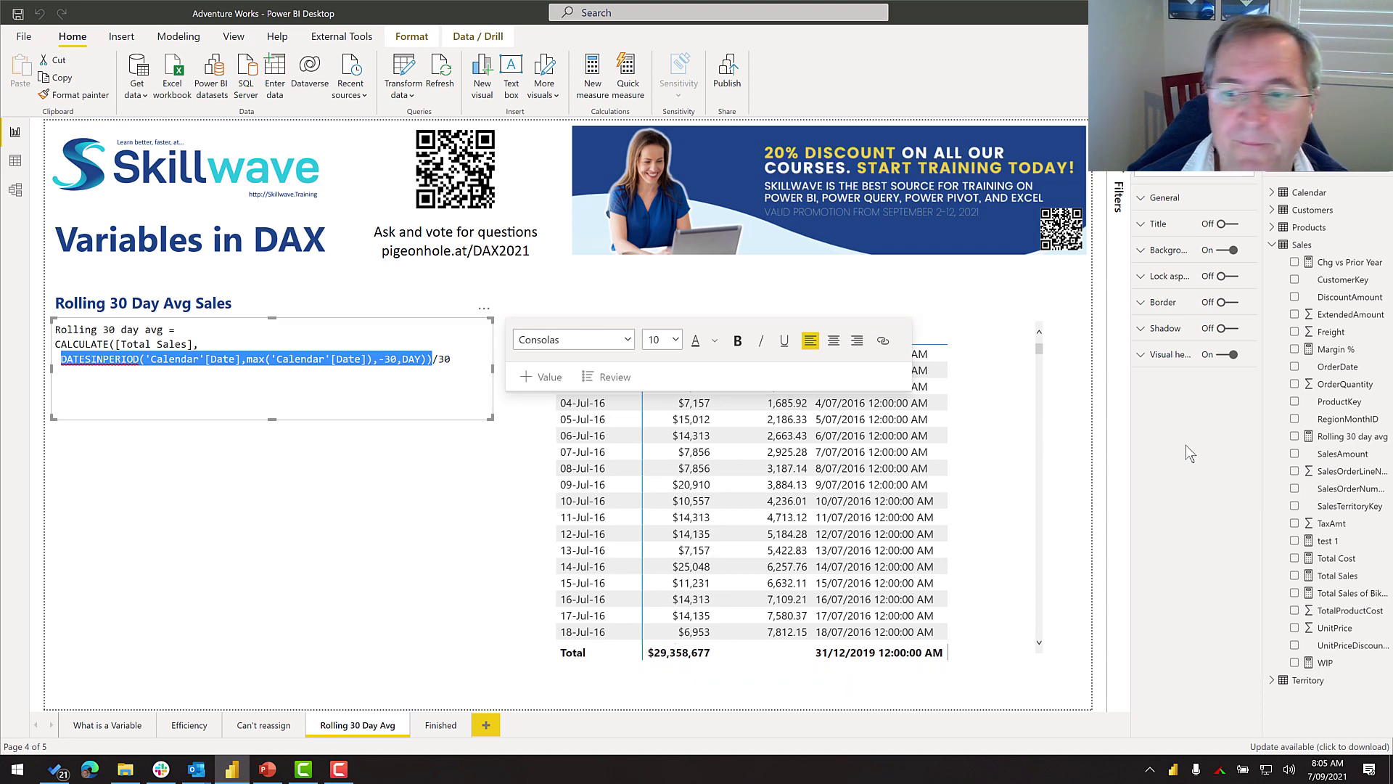
click(1325, 662)
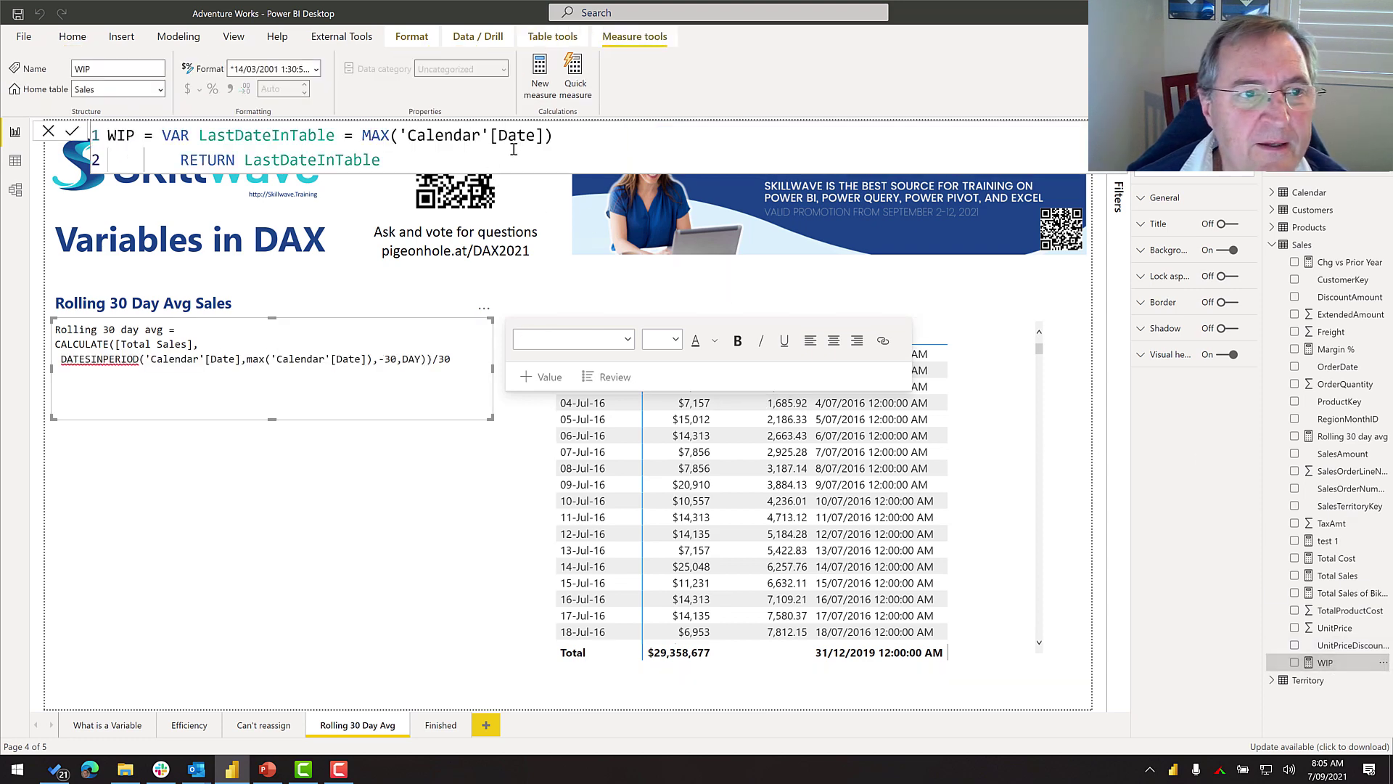
click(578, 130)
key(Return)
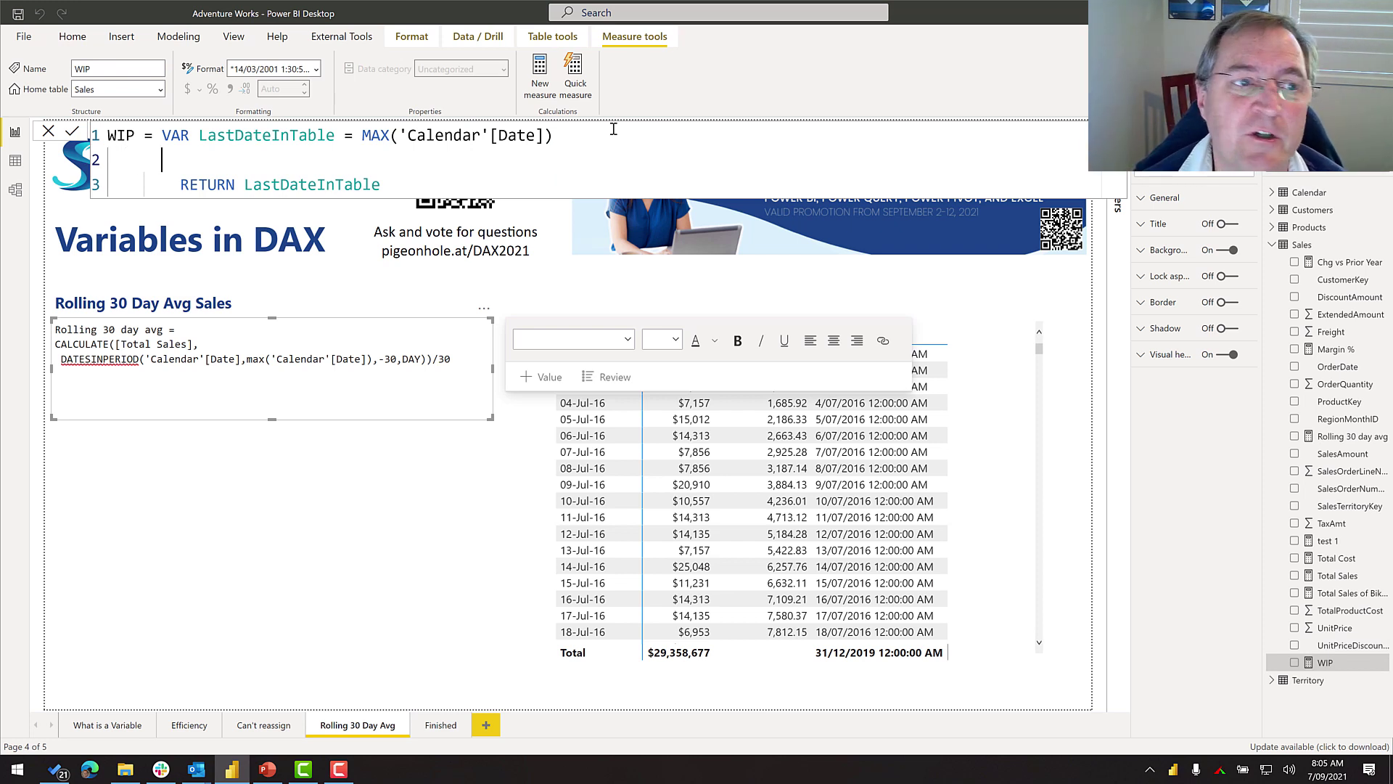
text(VAR )
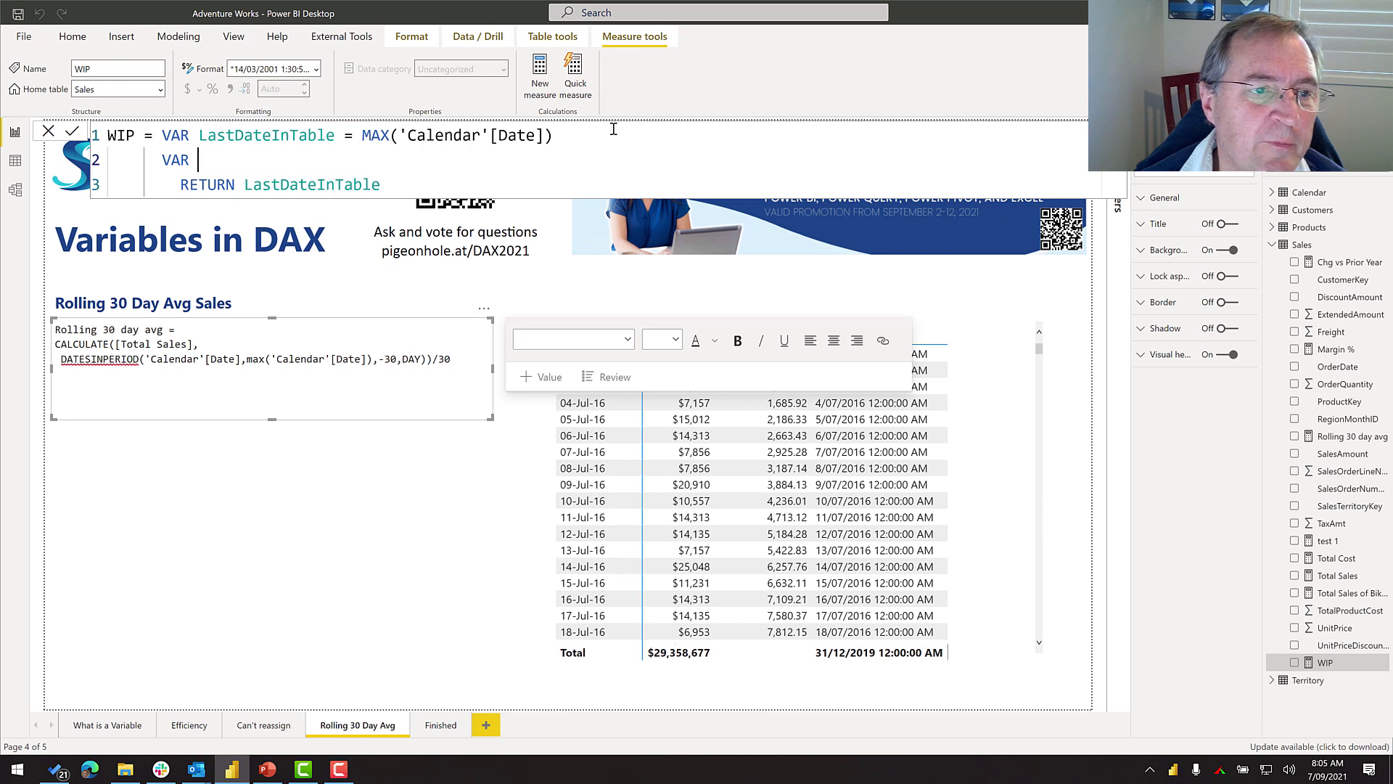
text(Filtere)
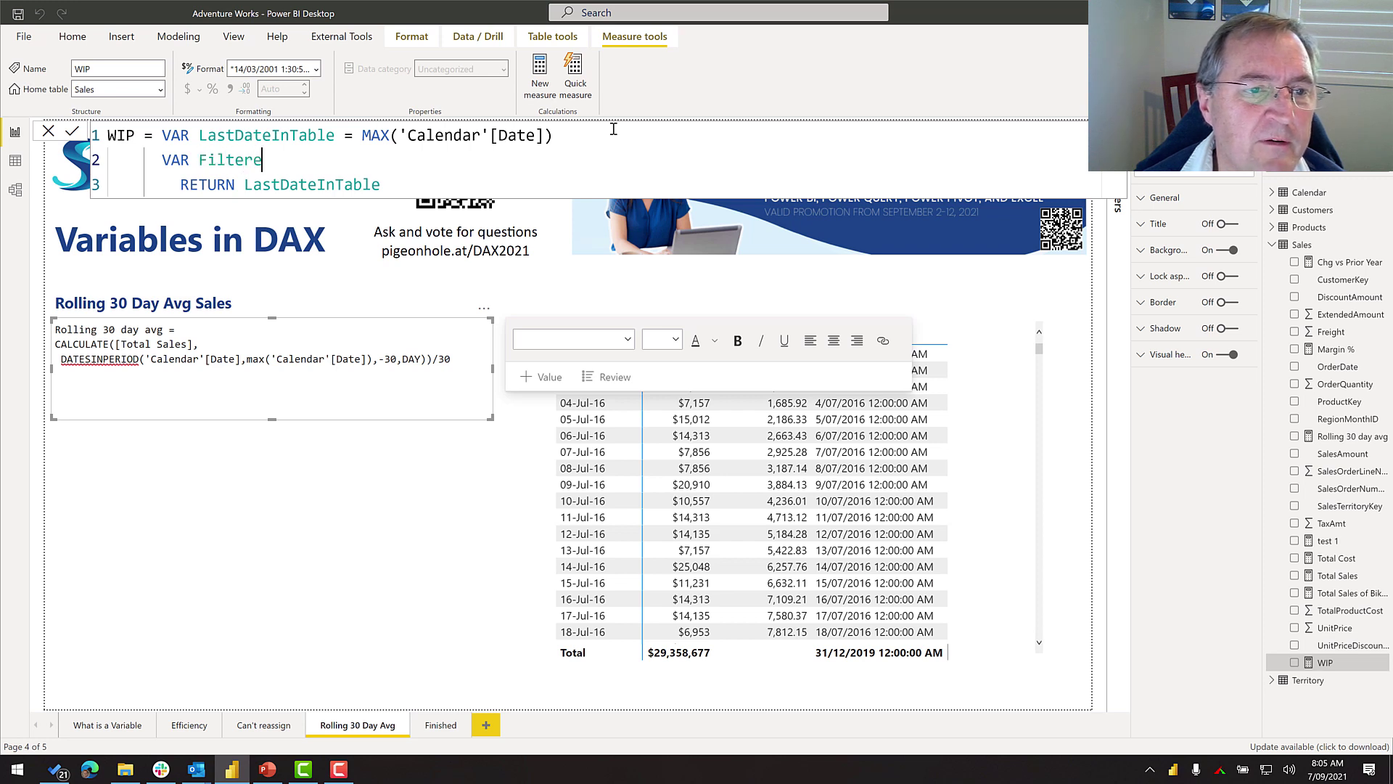
text(dTable )
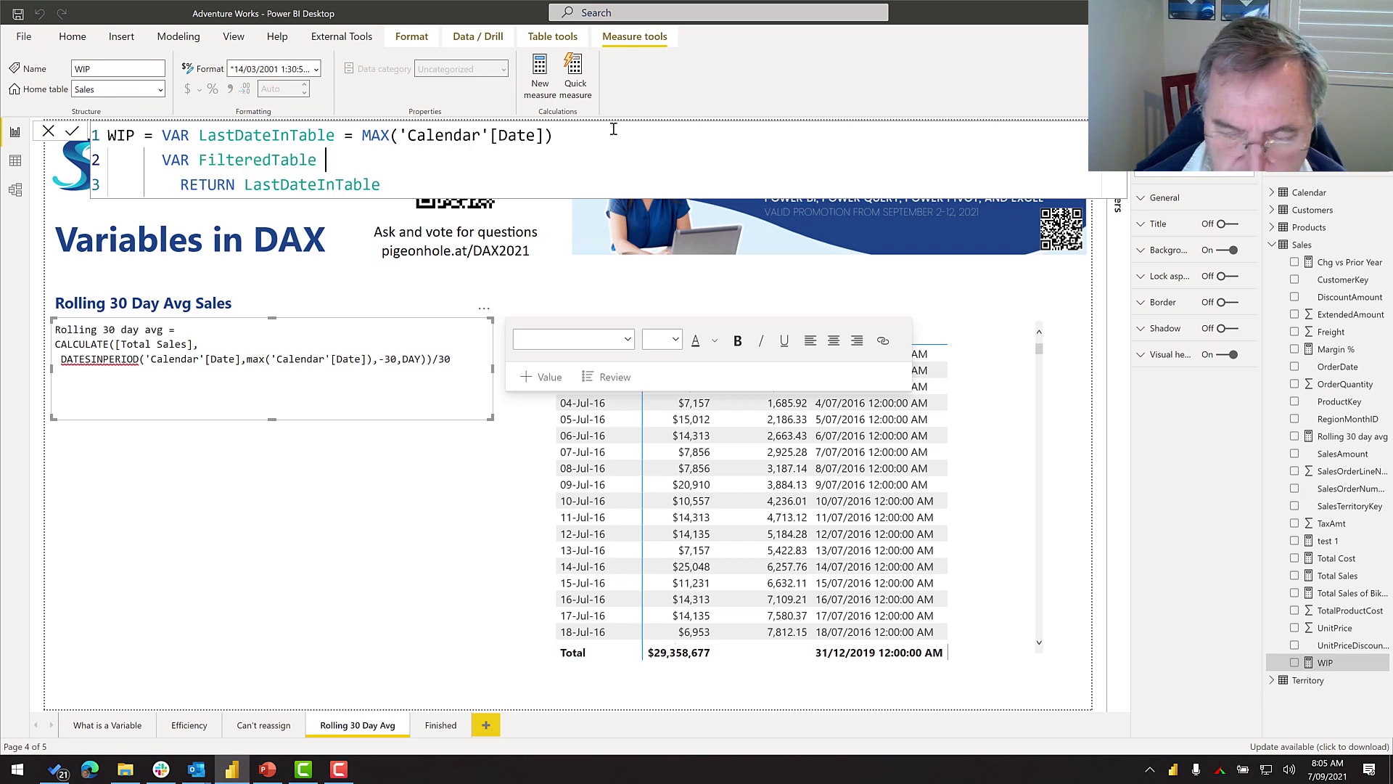
text(= da)
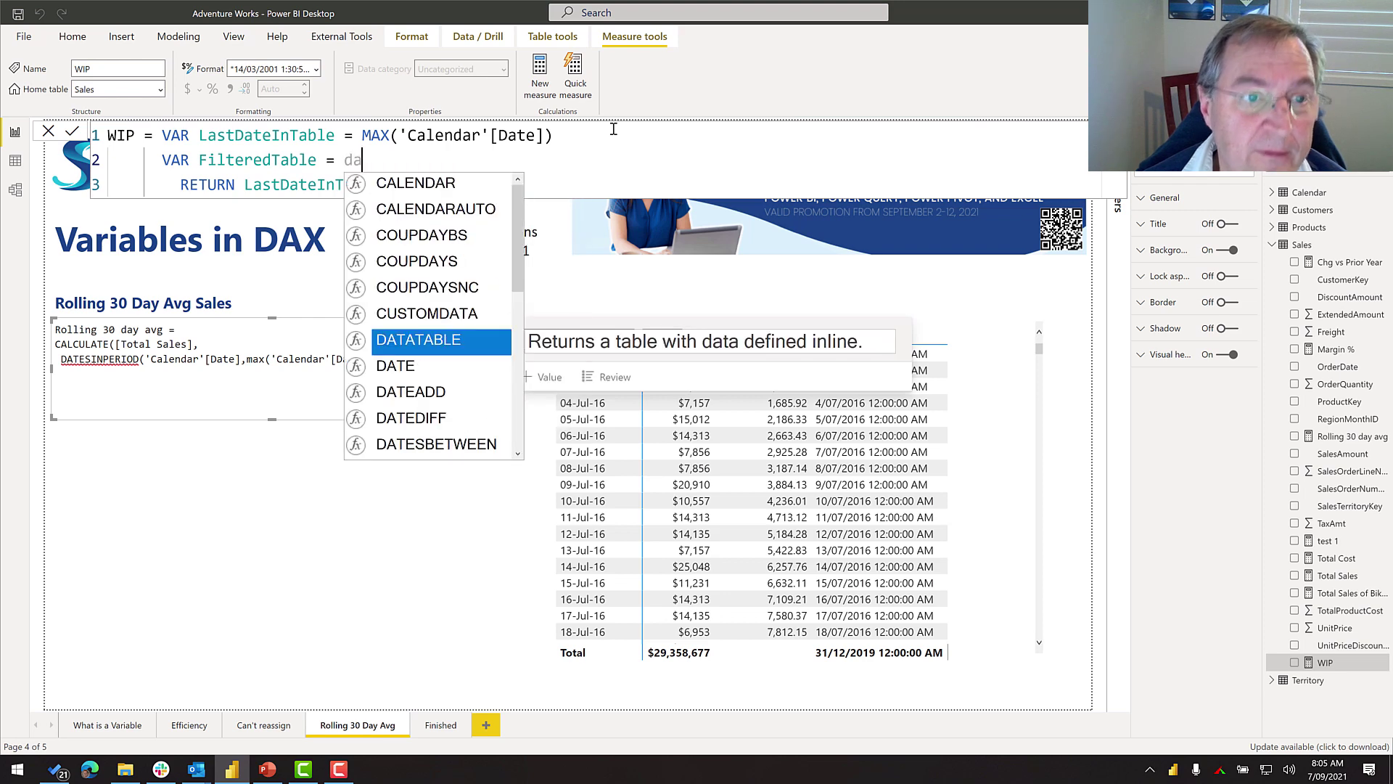
text(tes)
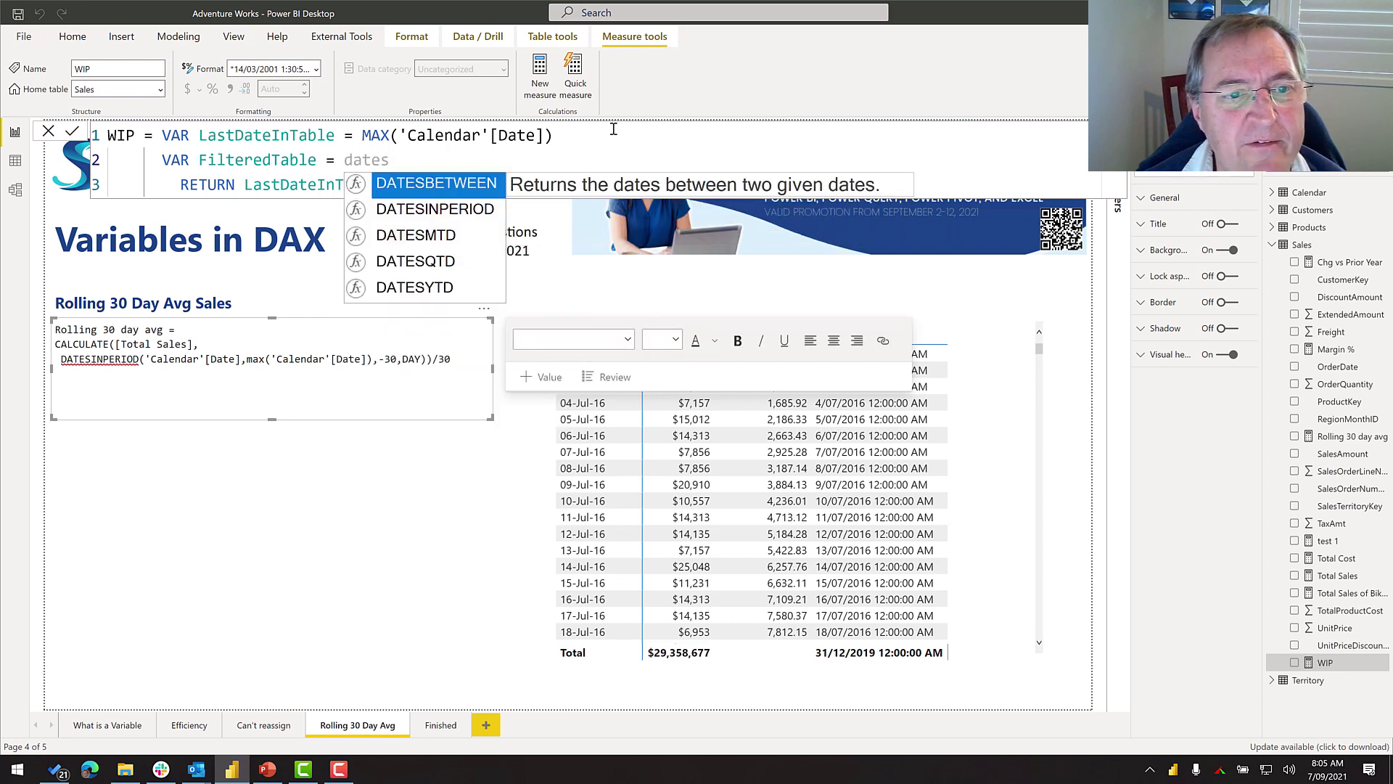
key(Down)
key(Tab)
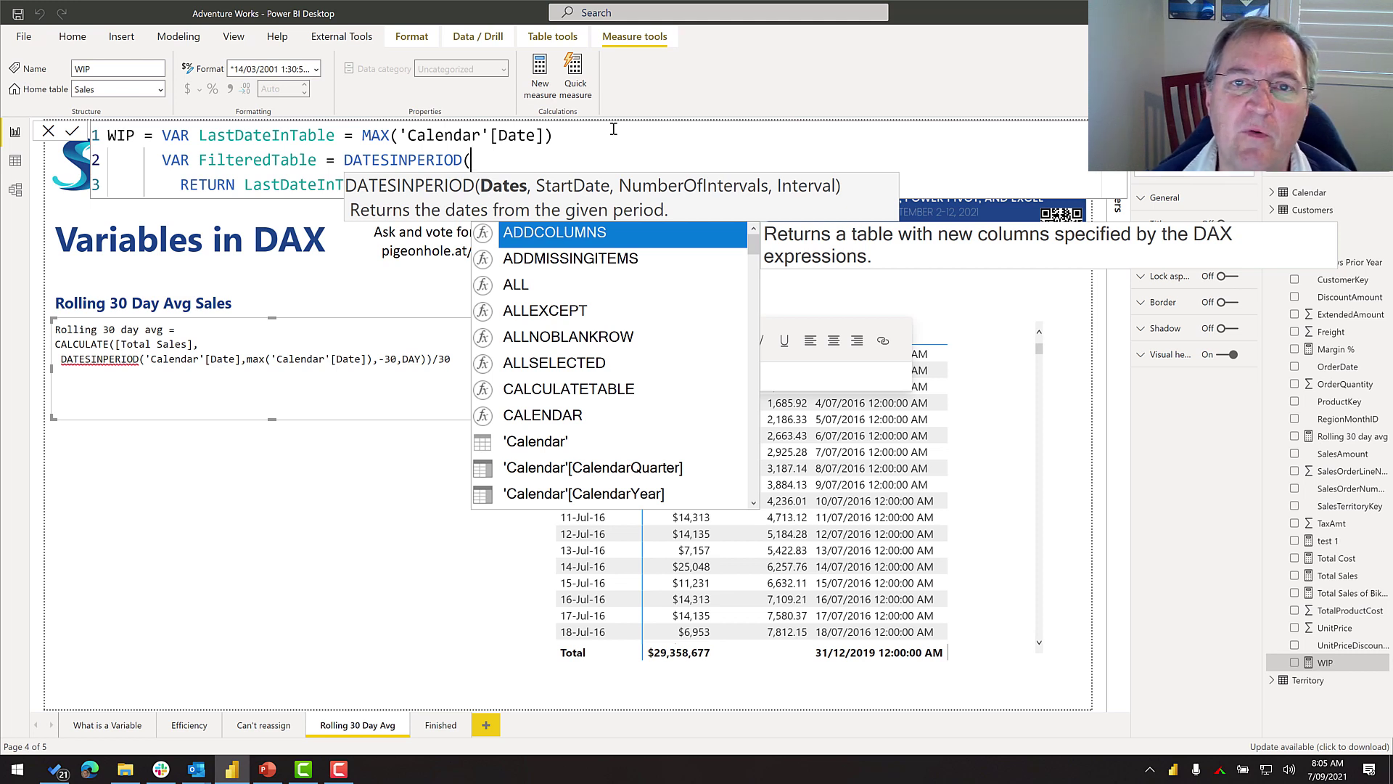
Supply 'Calendar'[Date] as the dates argument of DATESINPERIOD in the FilteredTable variable.
text(date)
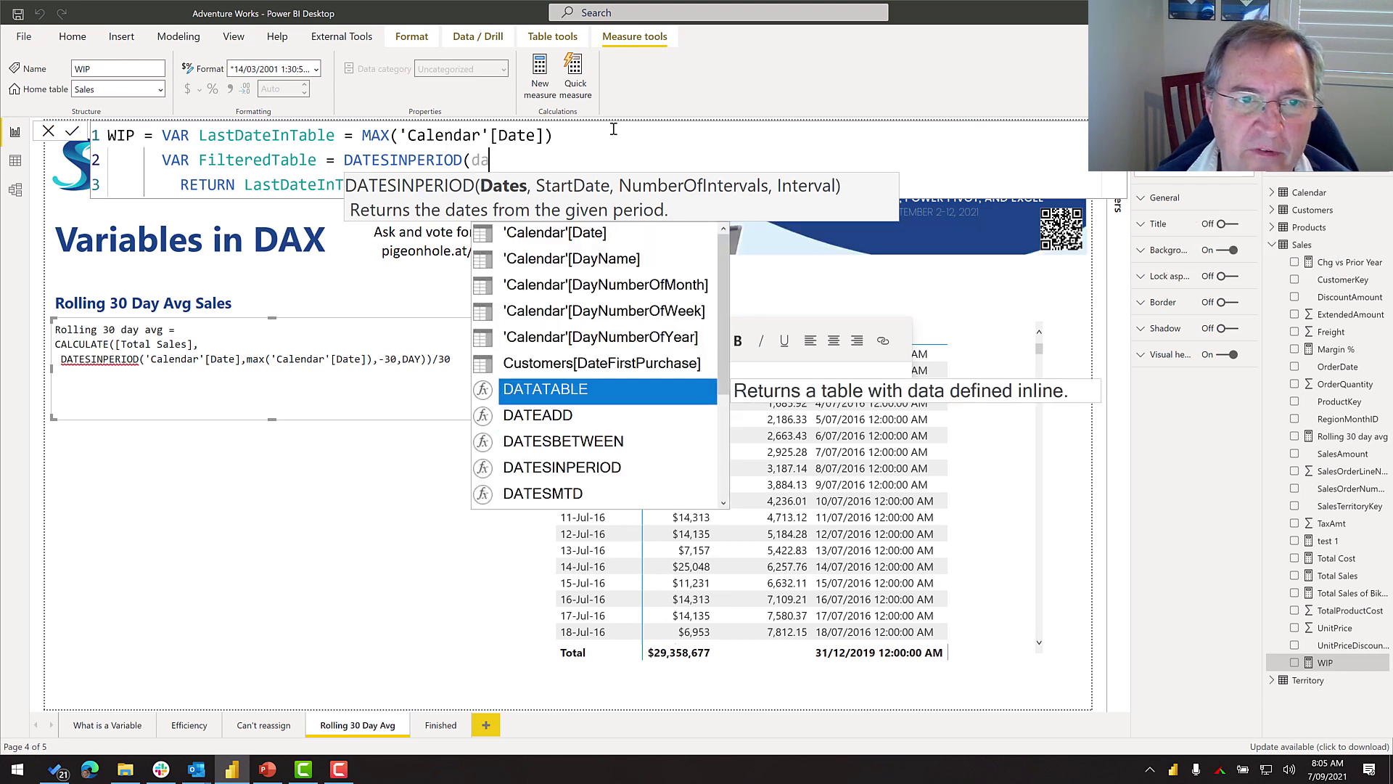
key(Up)
key(Up)
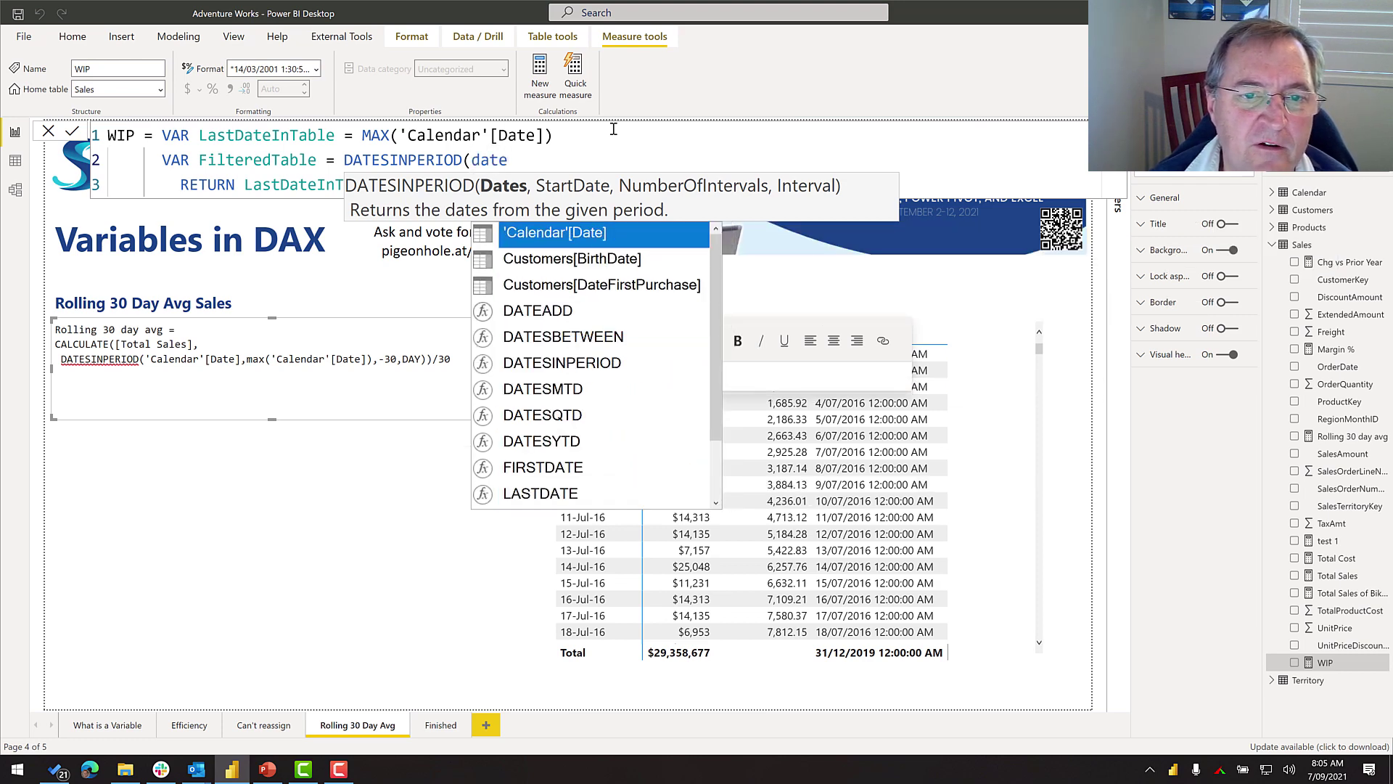
key(Tab)
text(,)
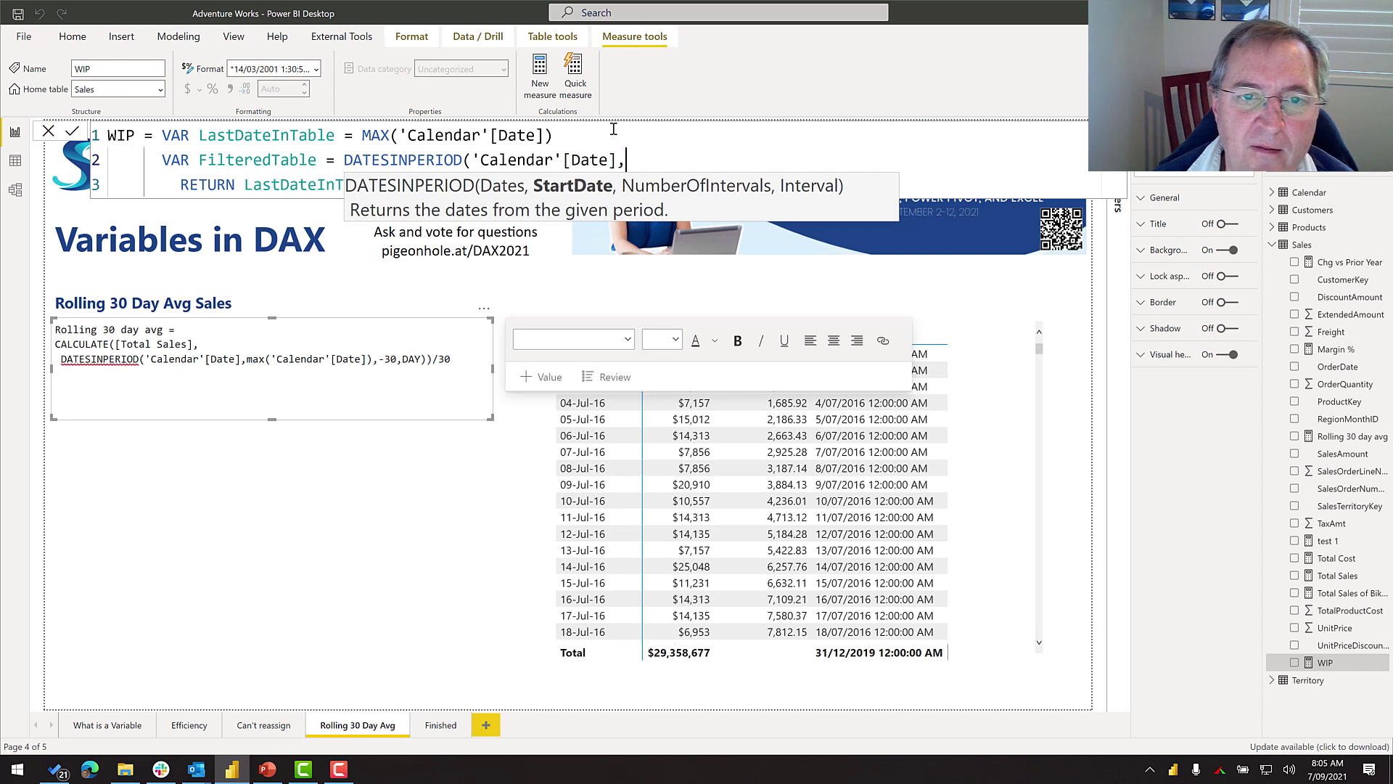
key(Escape)
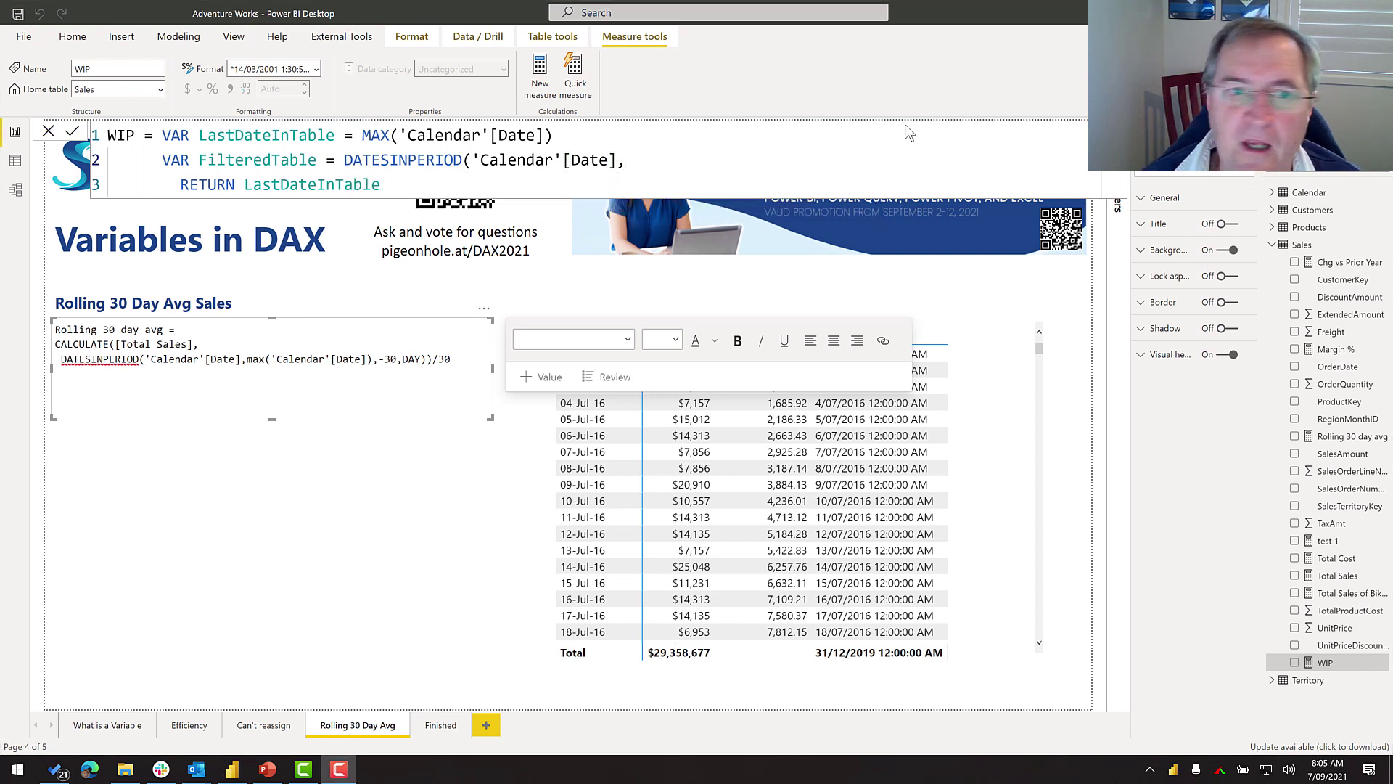
key(BackSpace)
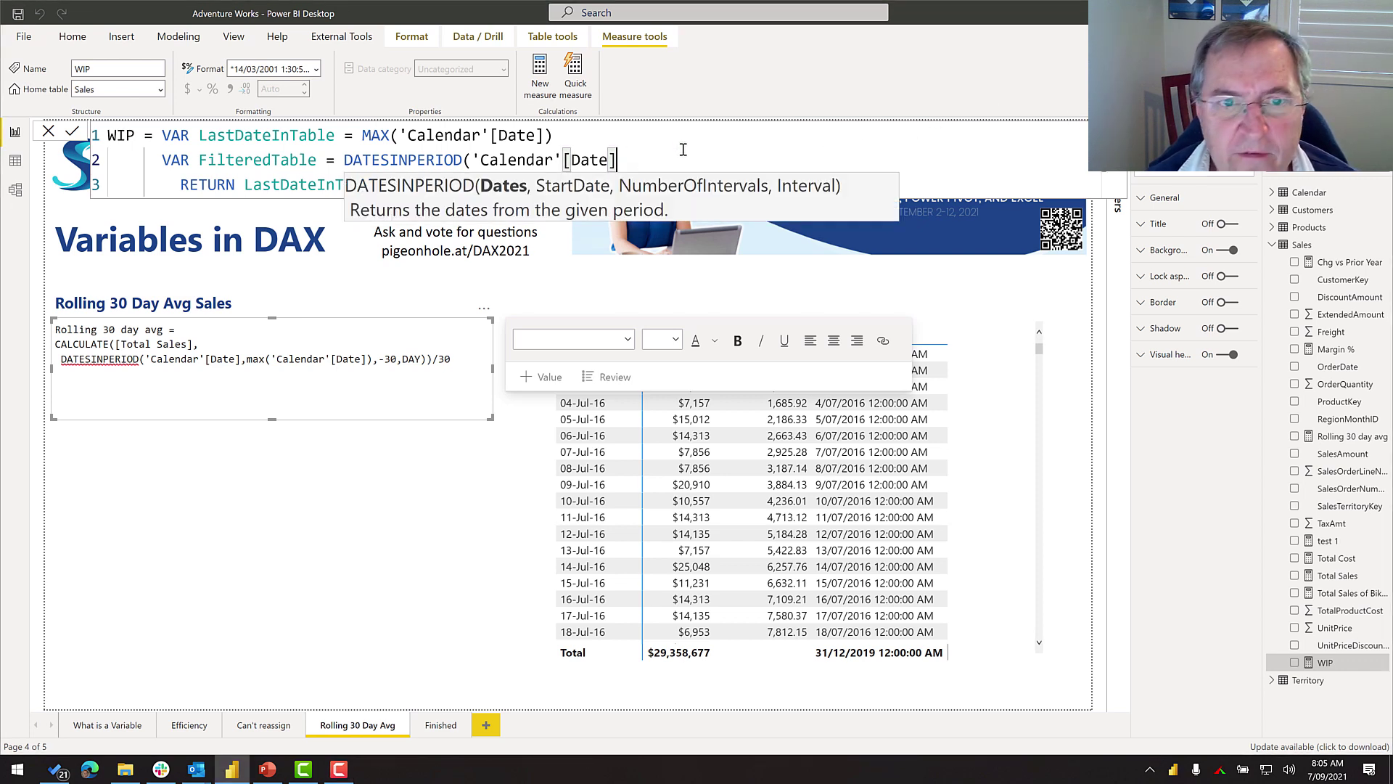
text(,)
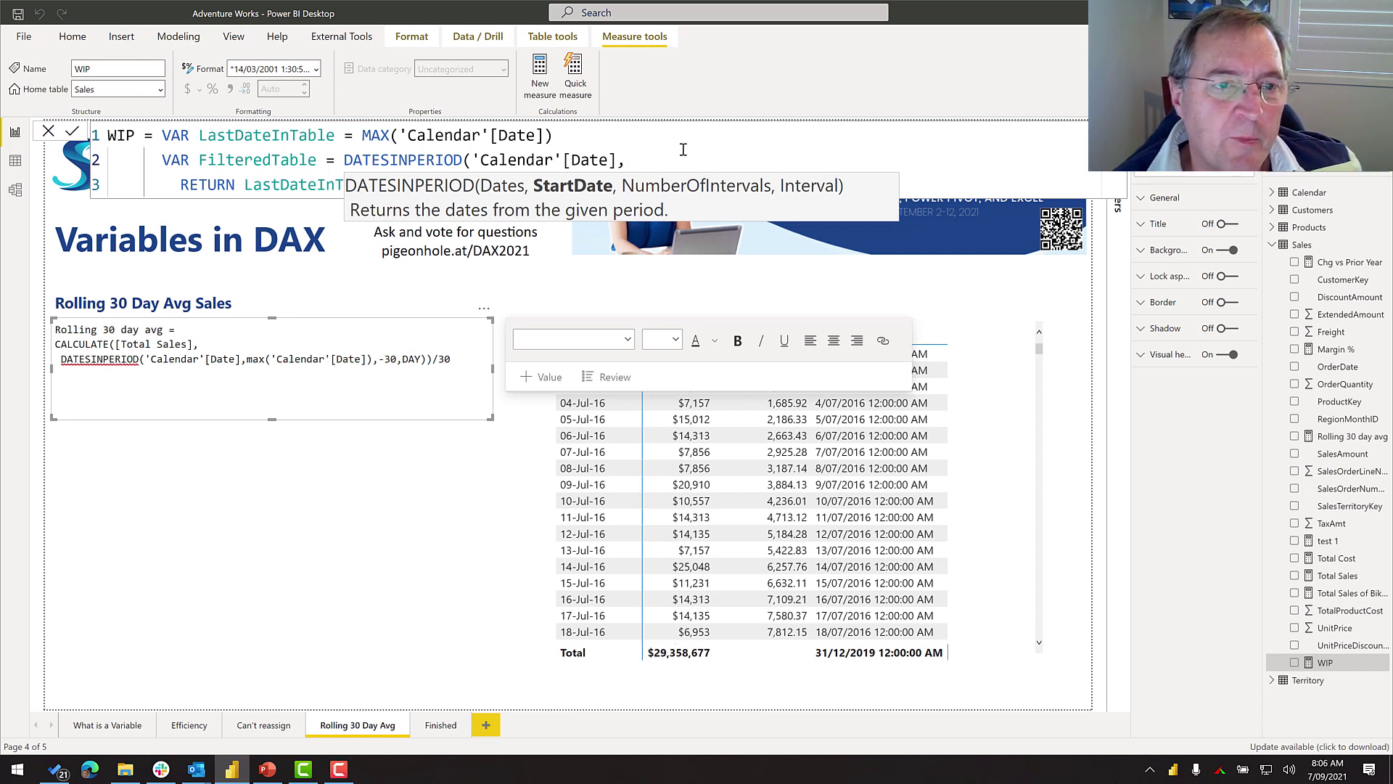
key(Escape)
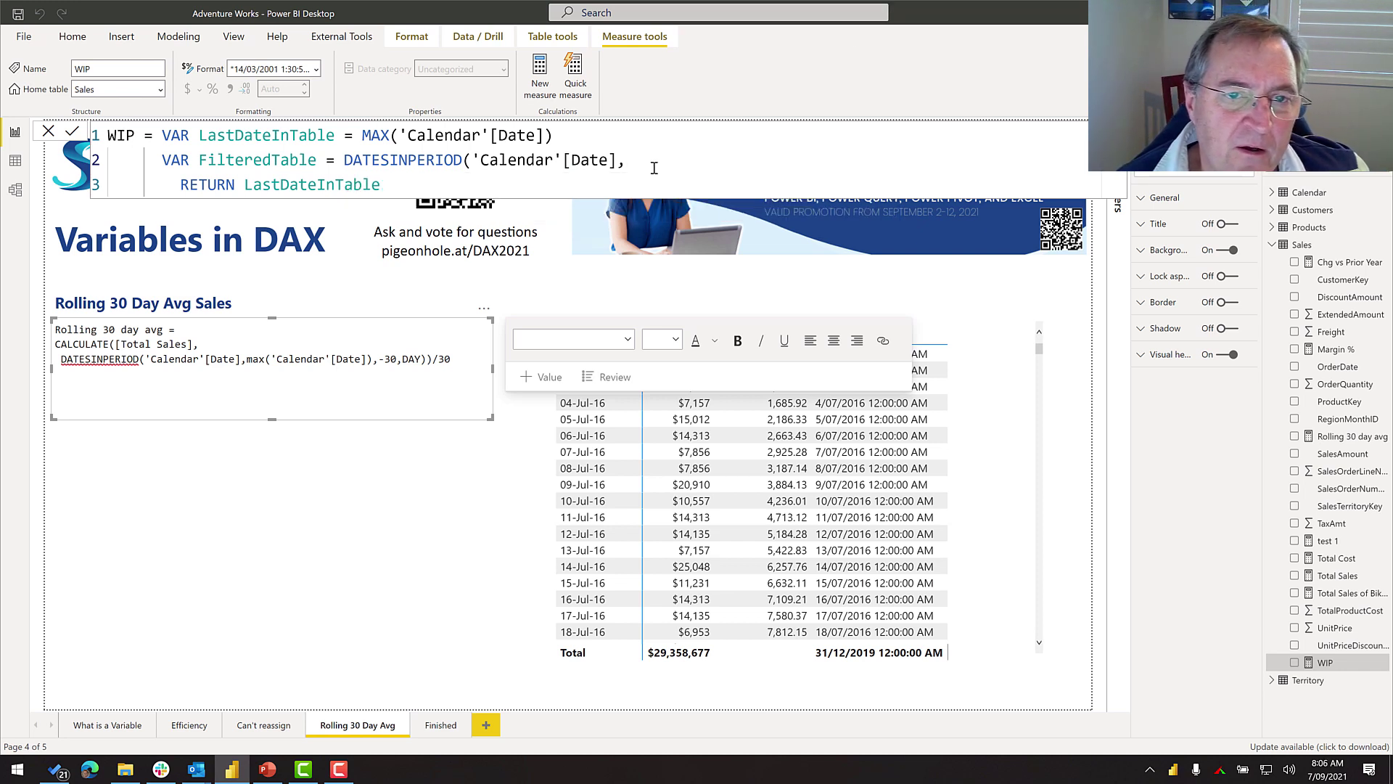
key(BackSpace)
text(,)
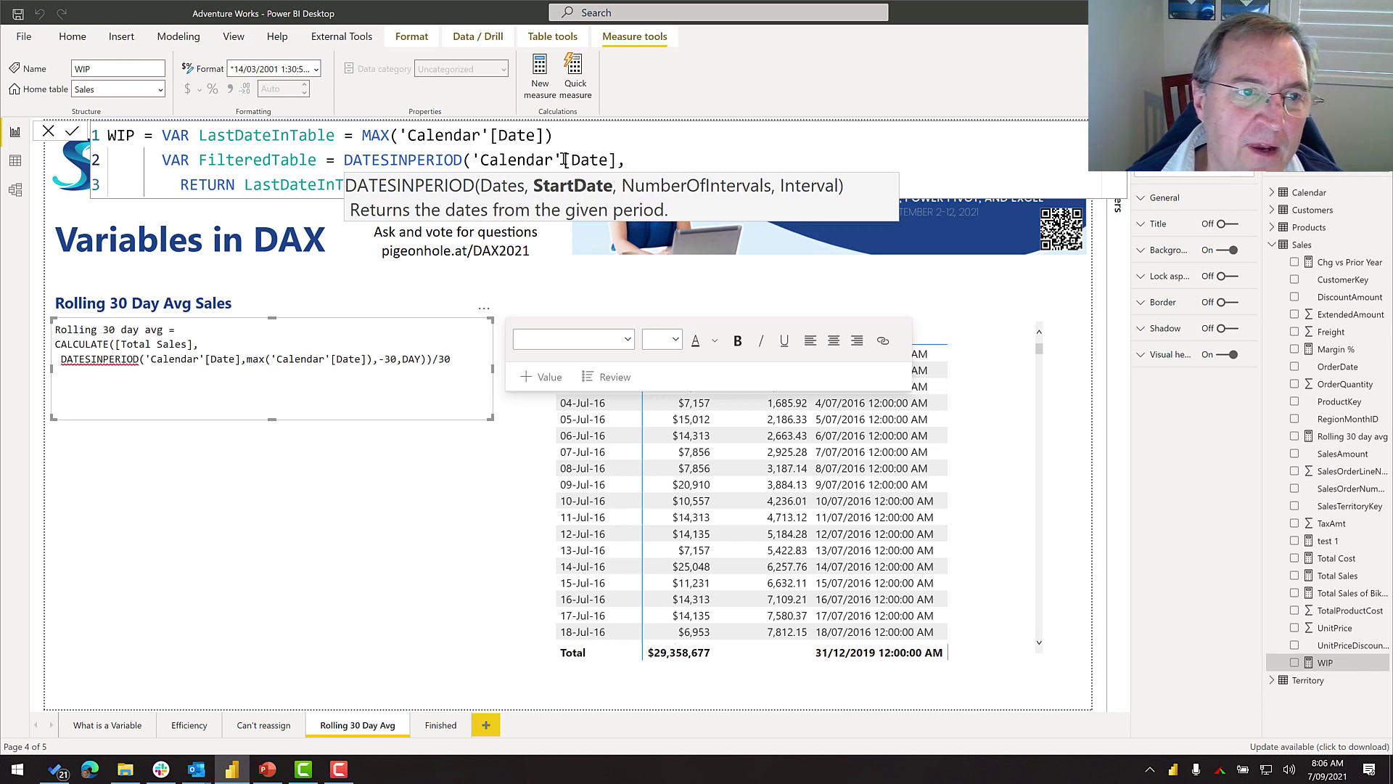
Use the LastDateInTable variable as the start date argument of DATESINPERIOD.
text(last)
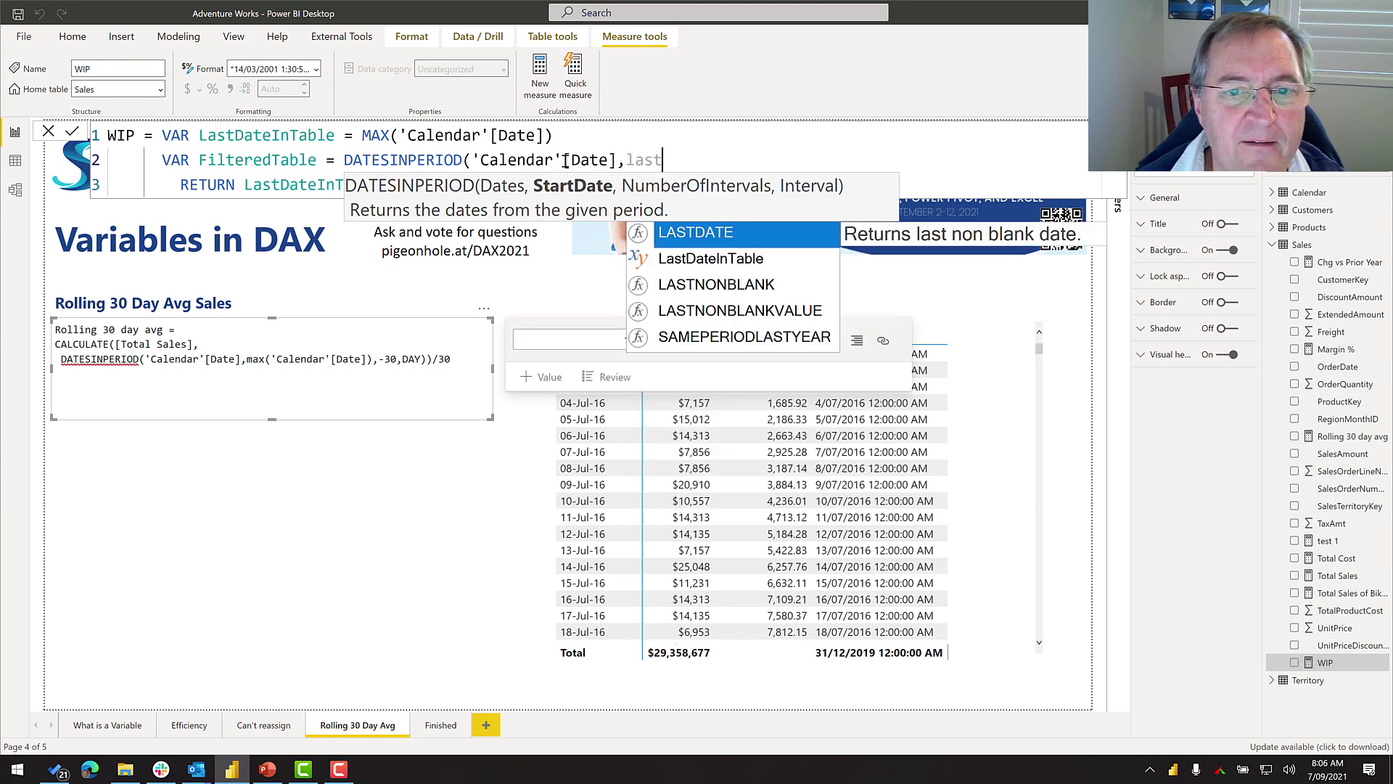
key(Down)
key(Tab)
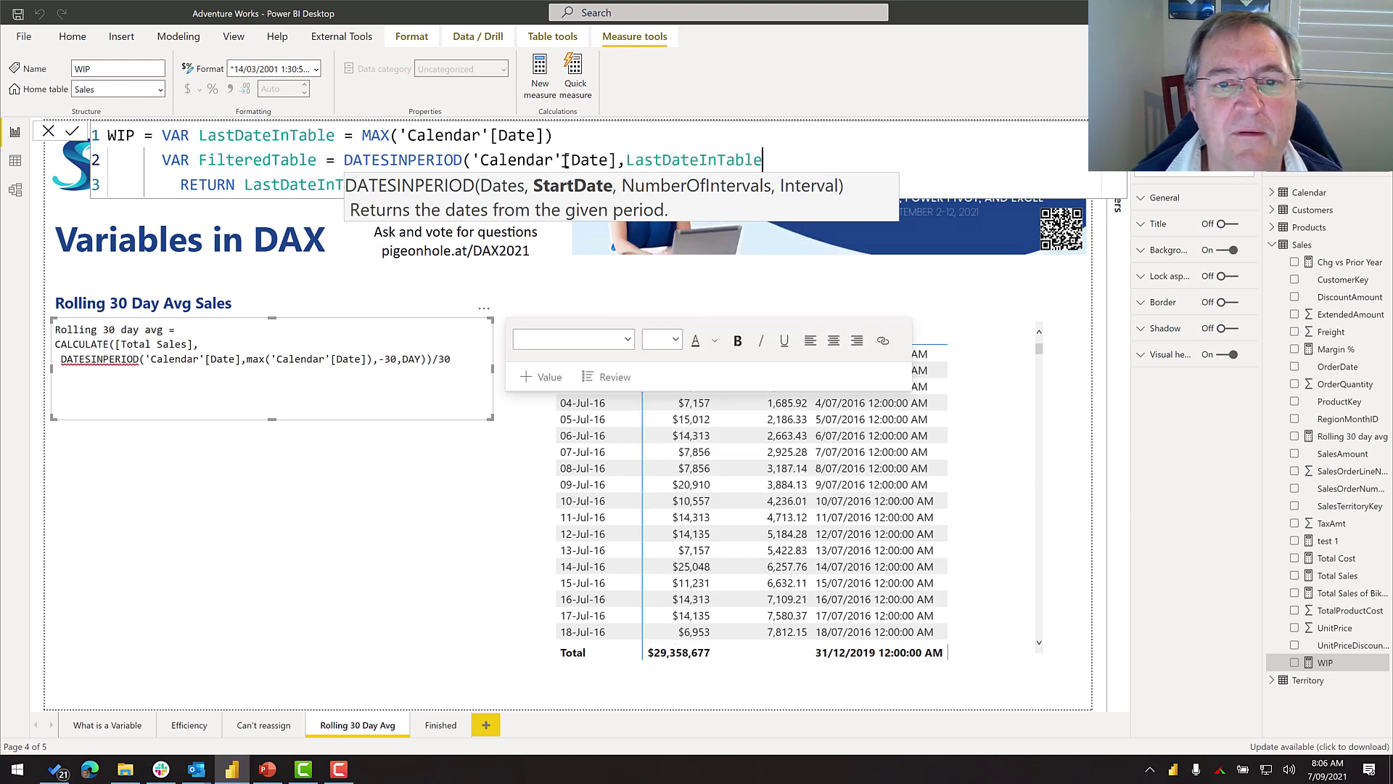
click(290, 135)
text(Filtered)
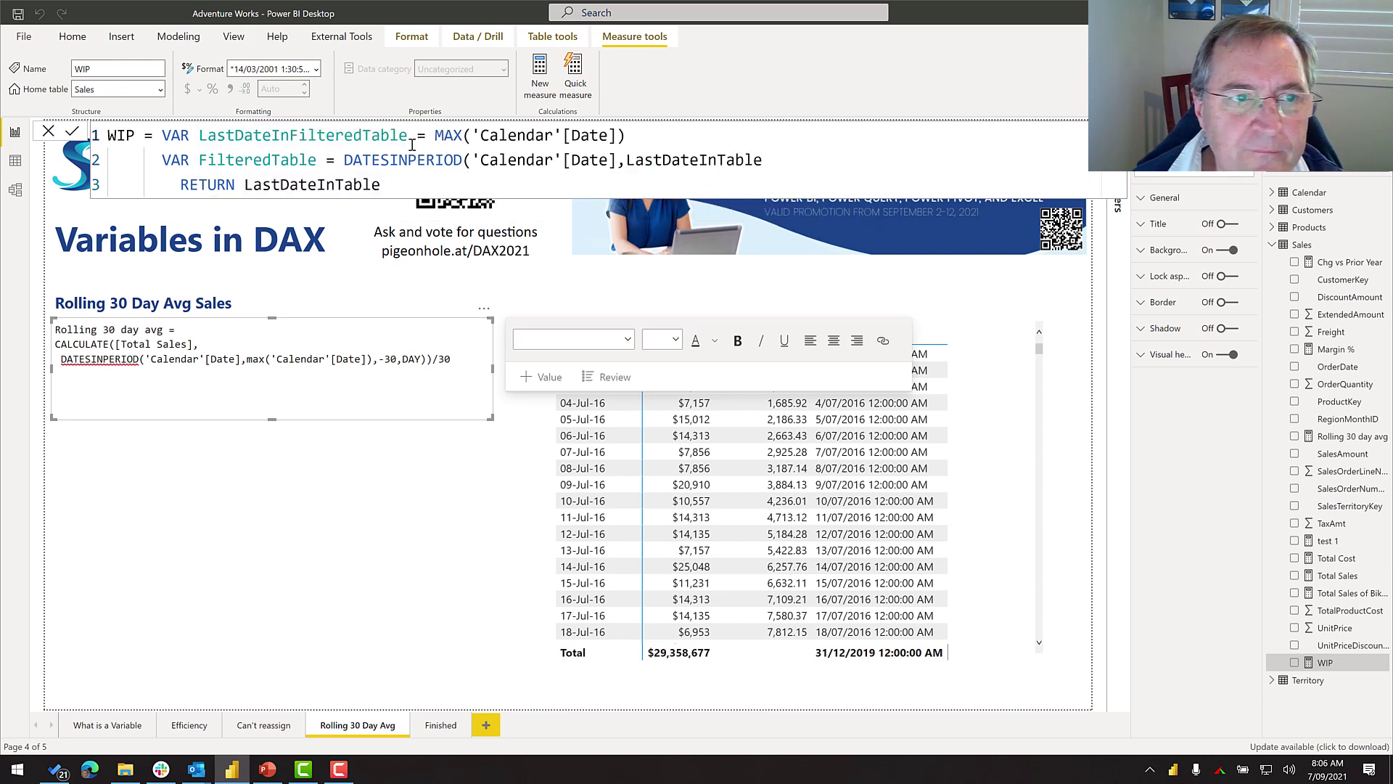
drag(289, 134, 374, 138)
key(BackSpace)
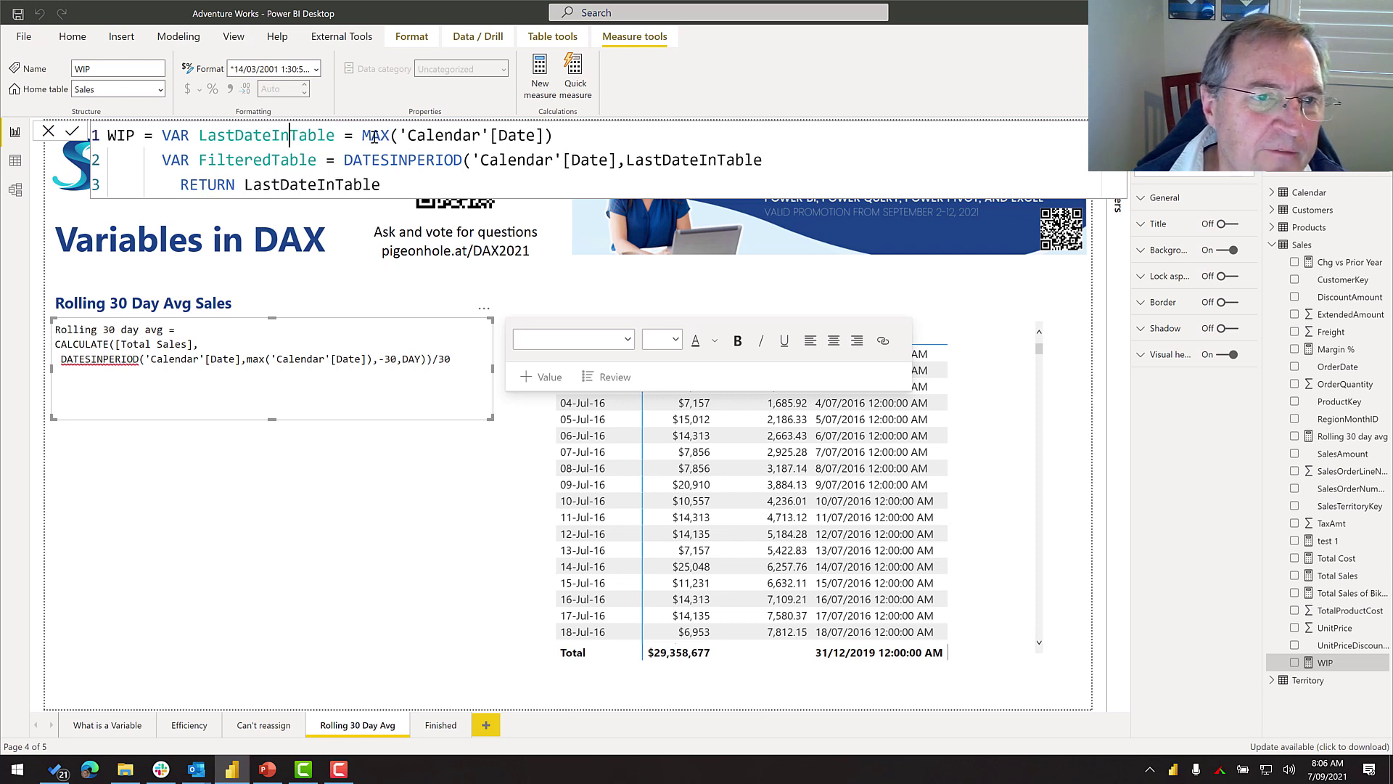
Rename the first variable to LastDateInTableVisual and update its reference inside DATESINPERIOD to match.
text(Visual)
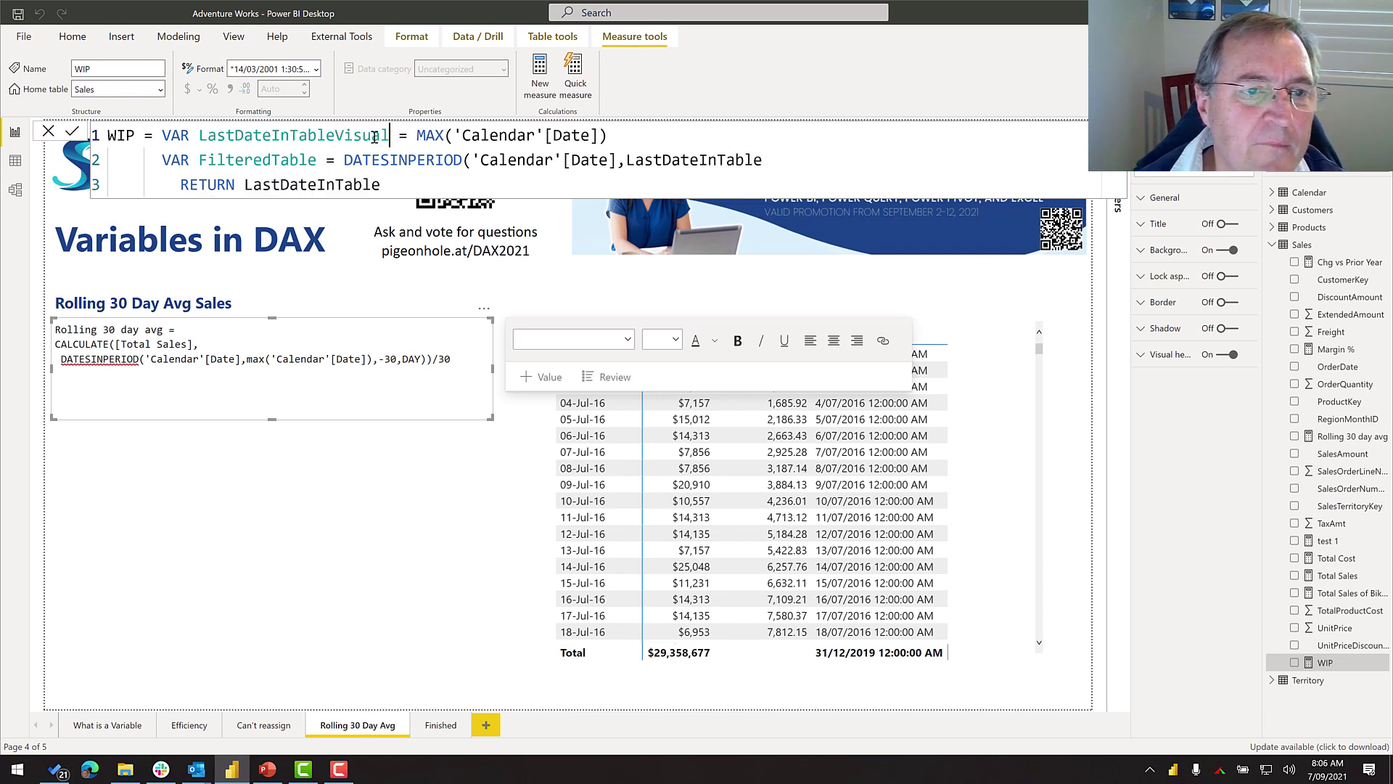
click(767, 161)
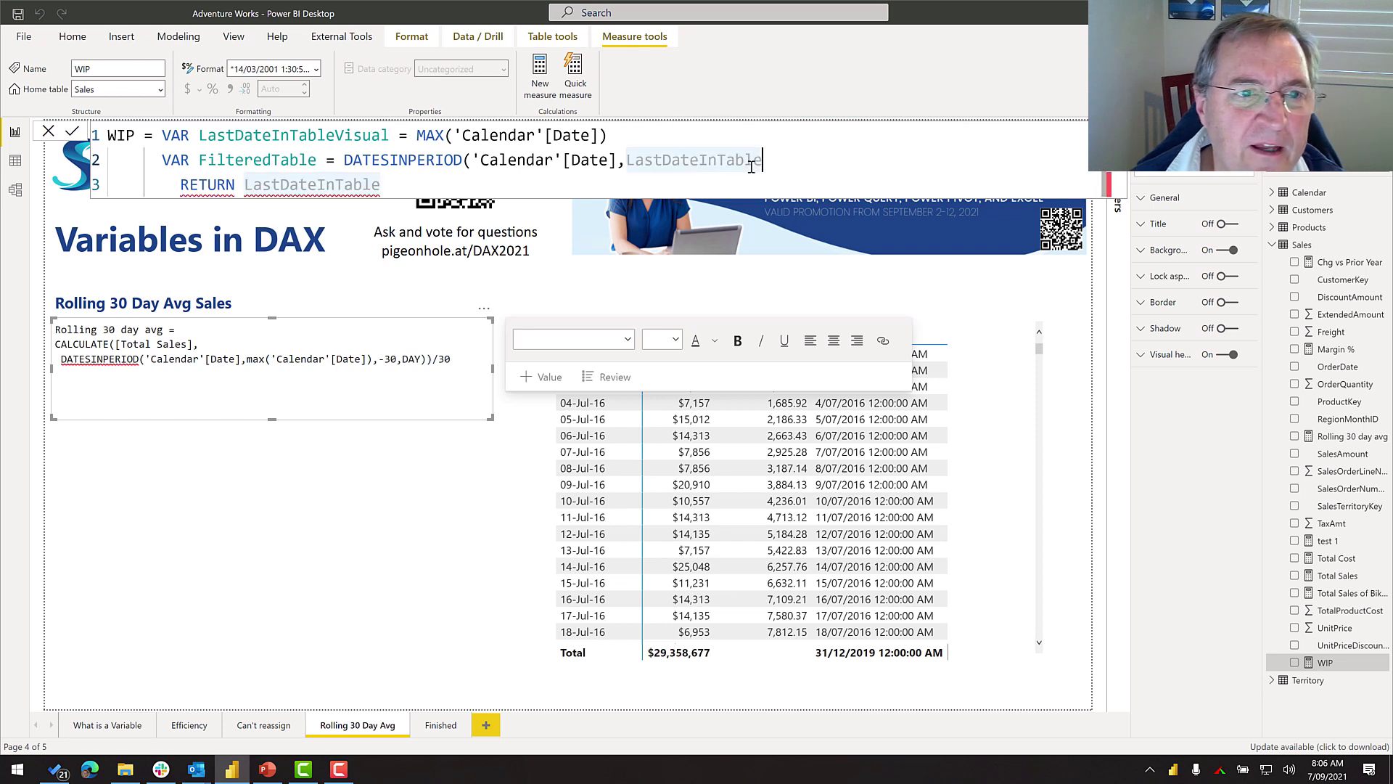
text(V)
key(Tab)
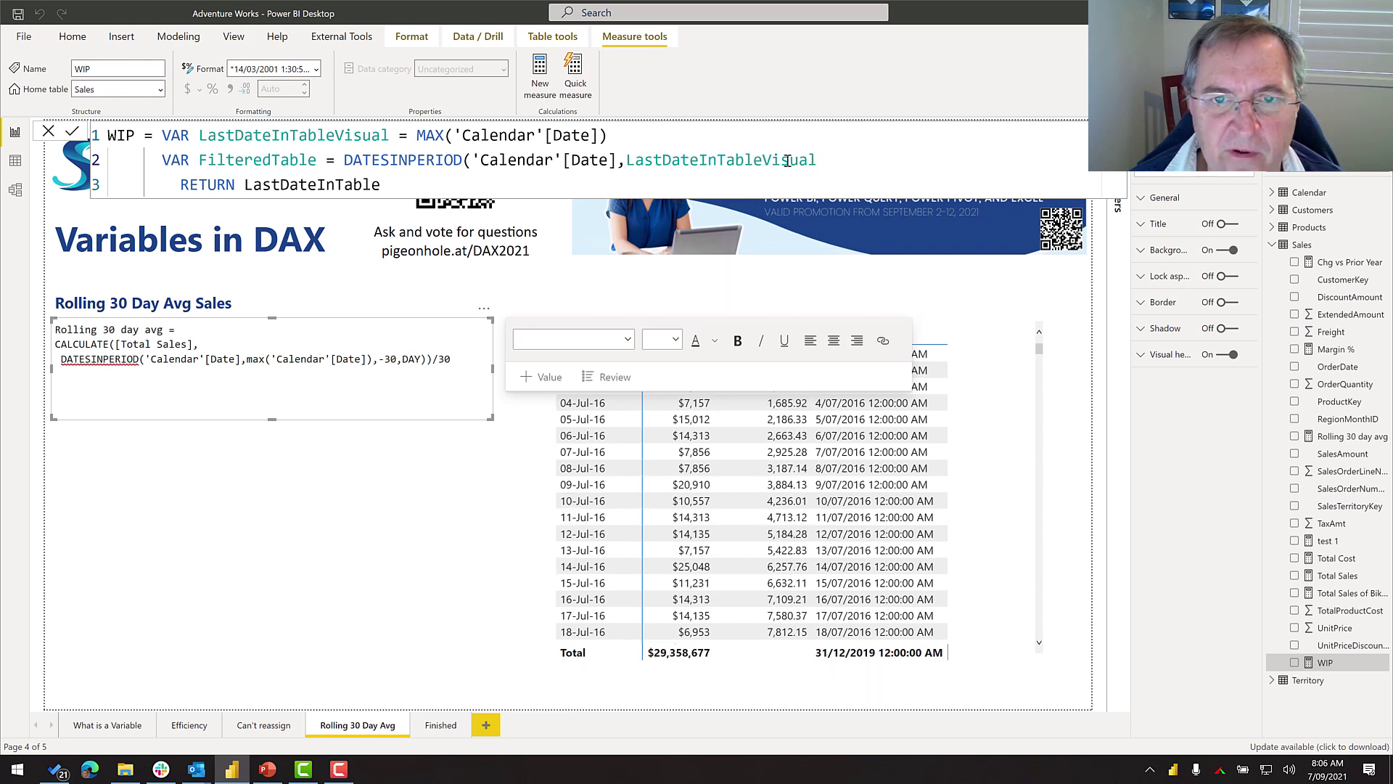
Complete the DATESINPERIOD call with -30 as the number of intervals and DAY as the interval, and close it.
text(,)
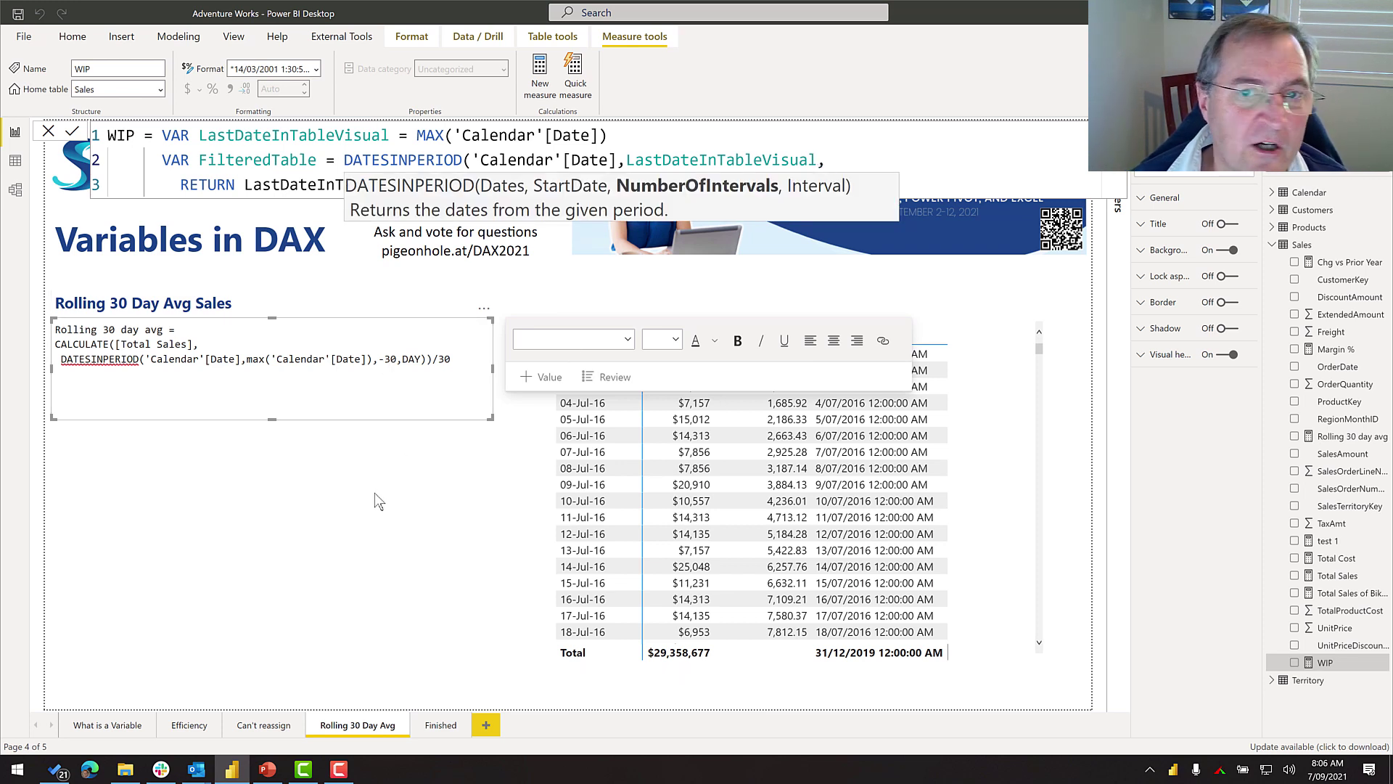
text(-30)
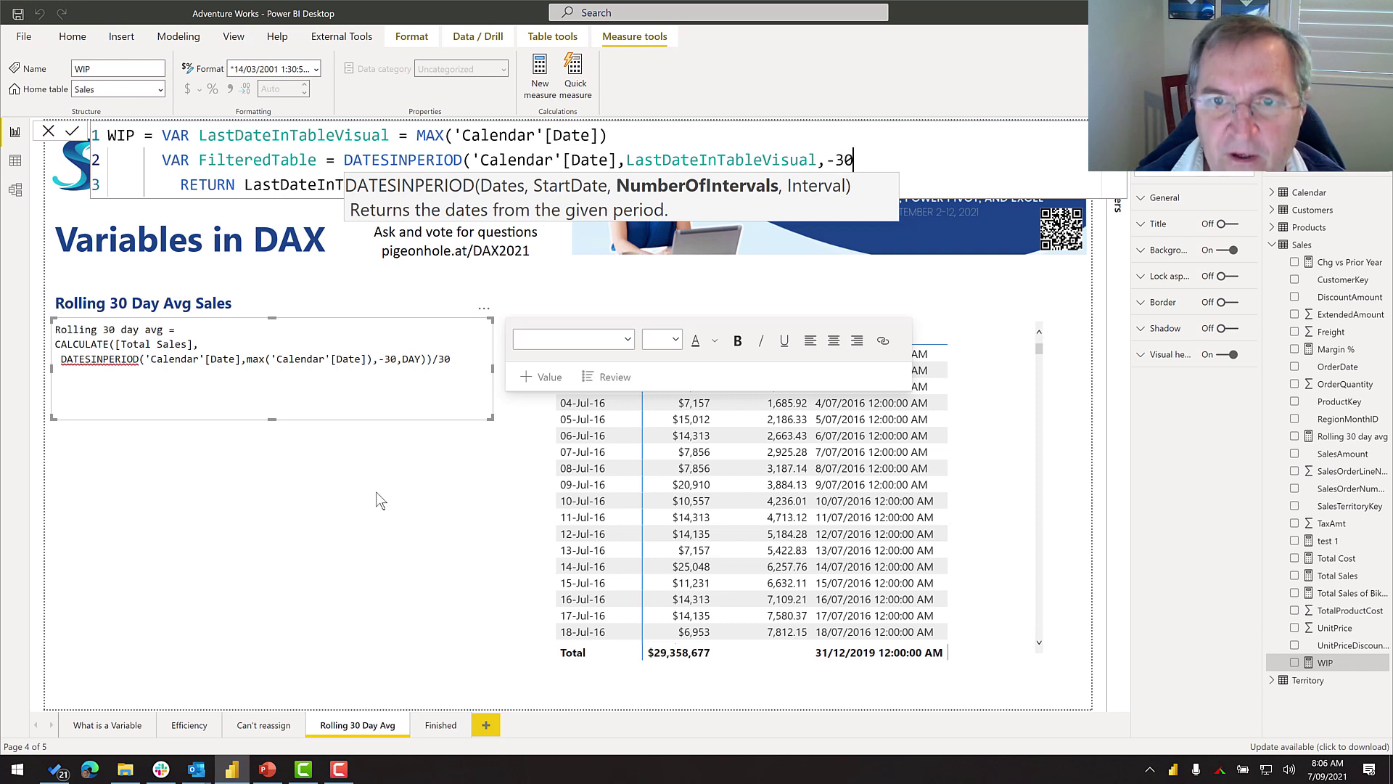
text(,)
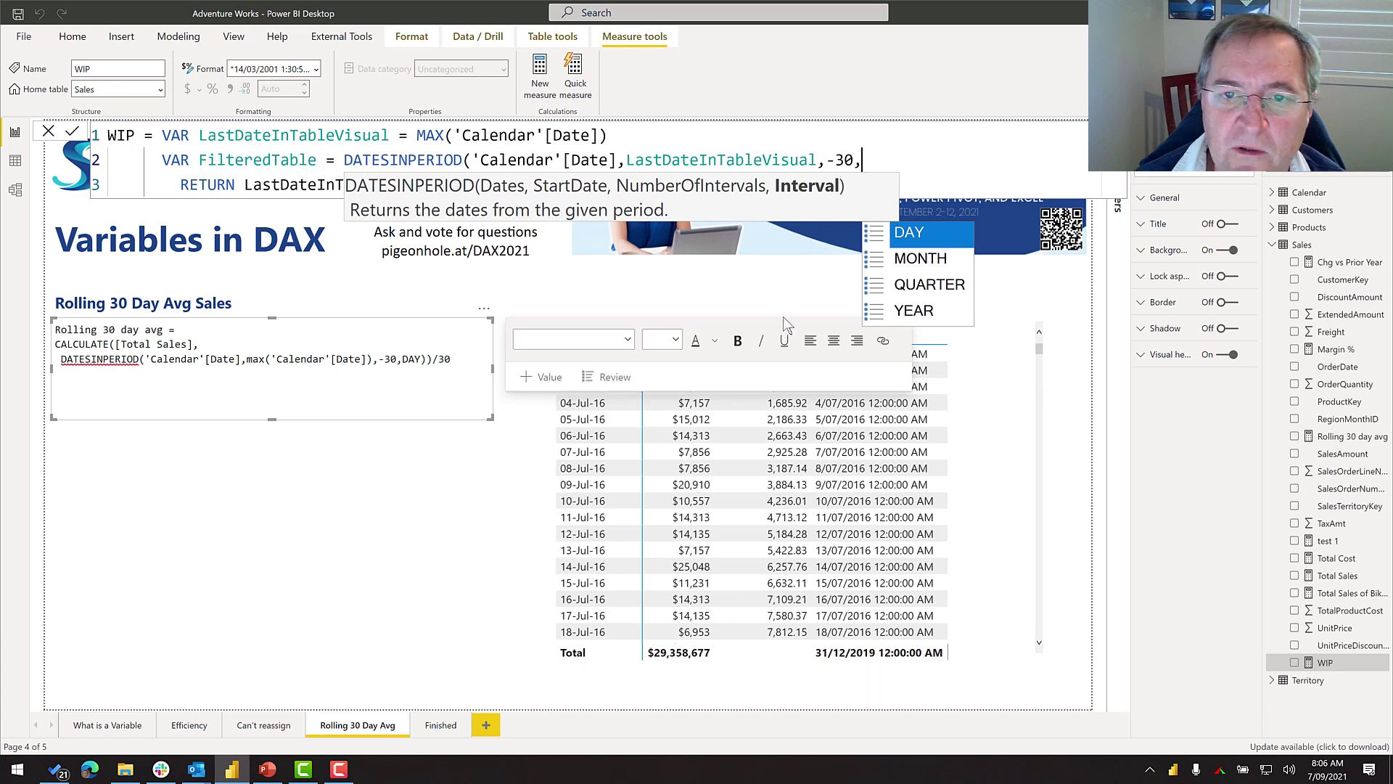
click(917, 235)
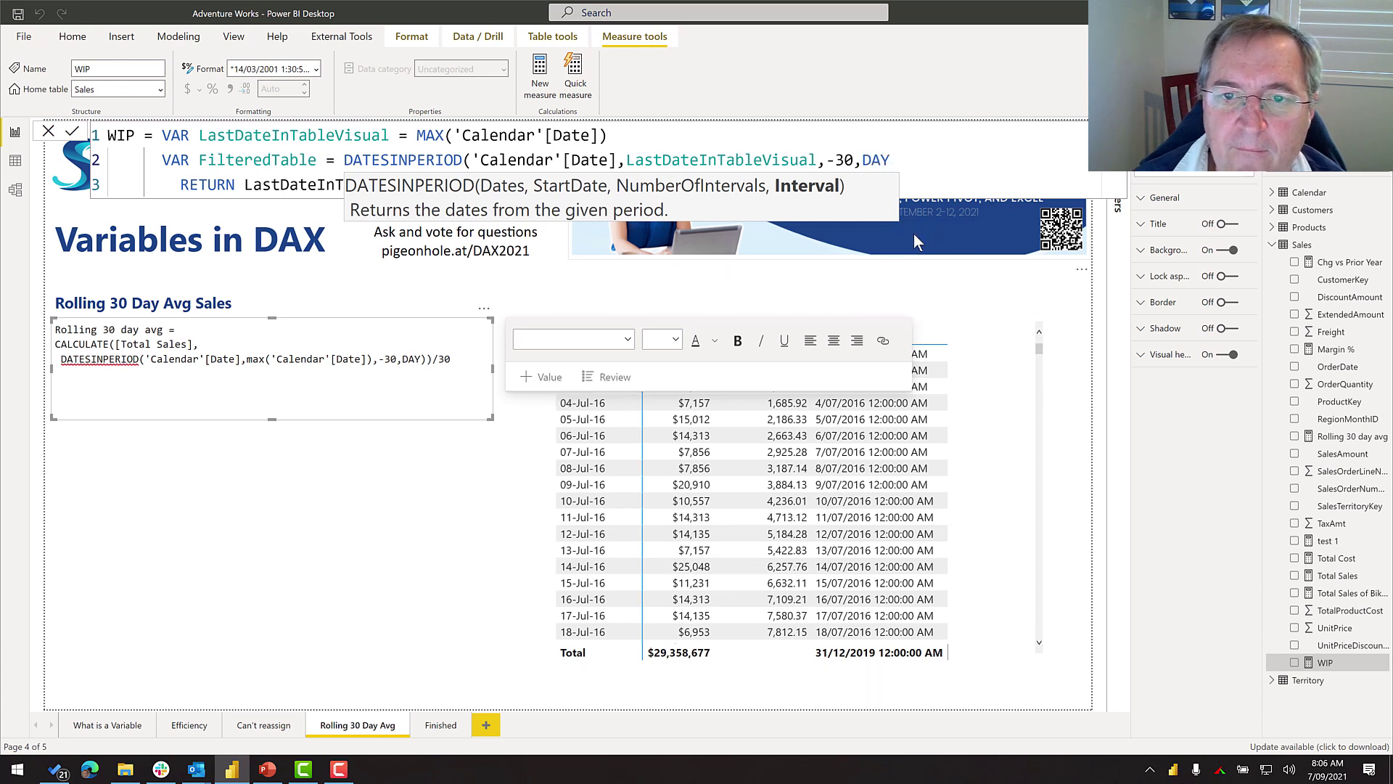
text())
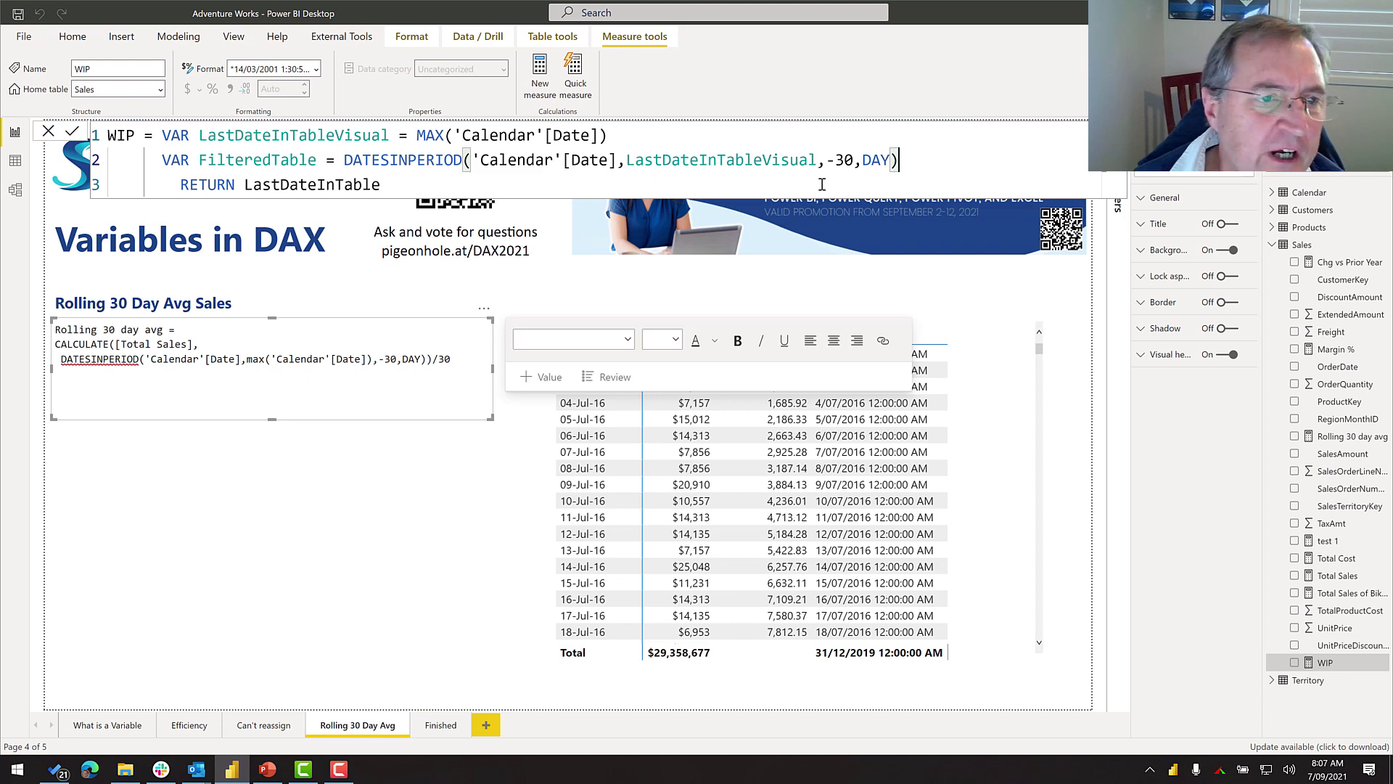
Replace the WIP measure's returned variable with FilteredTable, commit the formula, and select the matrix visual.
double_click(341, 186)
text(F)
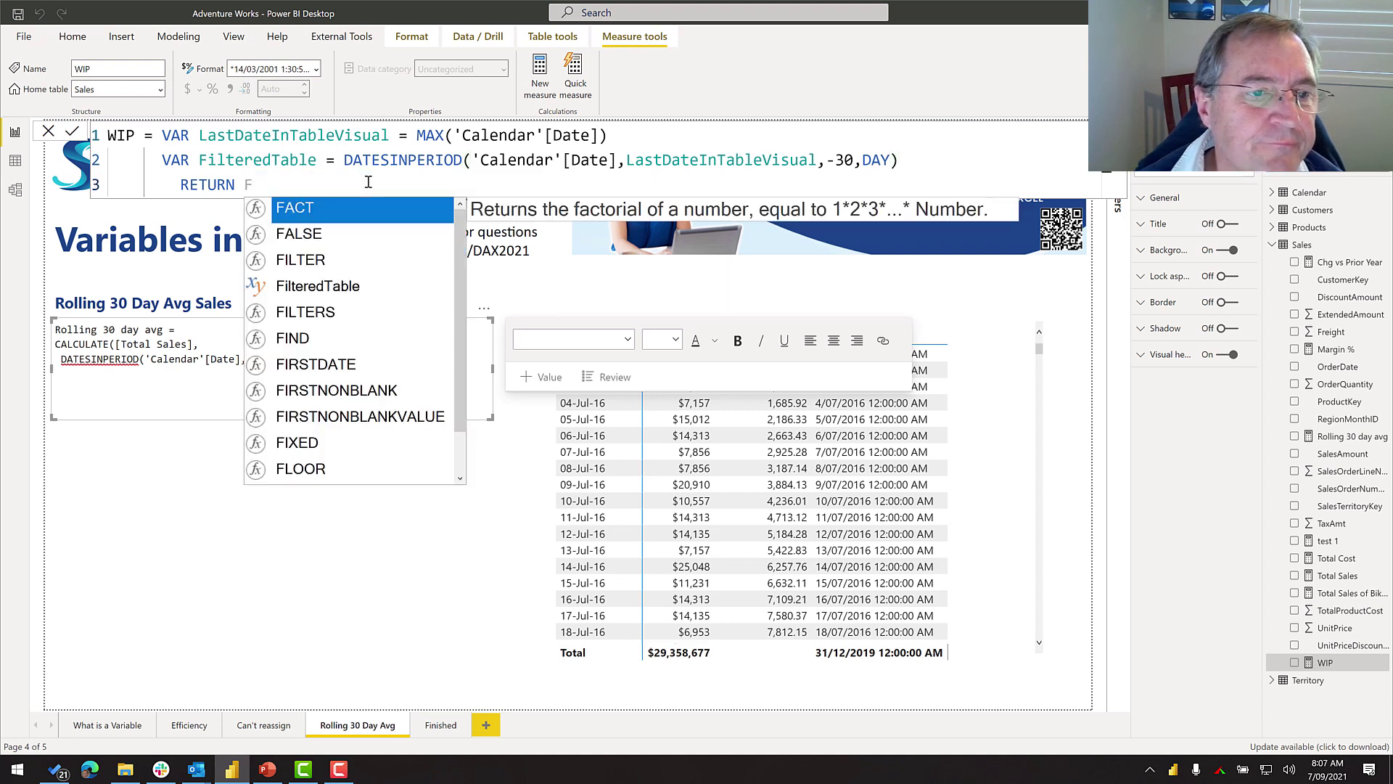
text(il)
key(Down)
key(Tab)
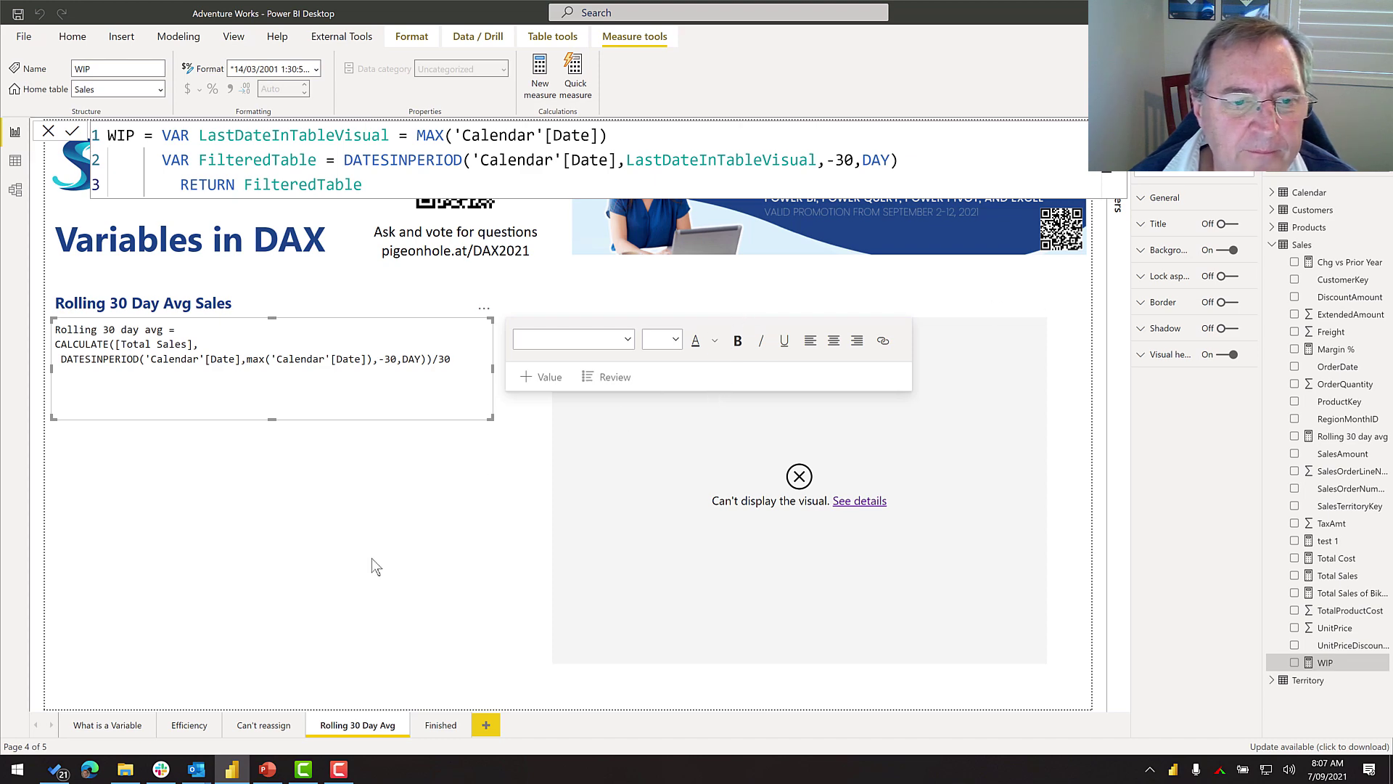
click(506, 439)
click(753, 582)
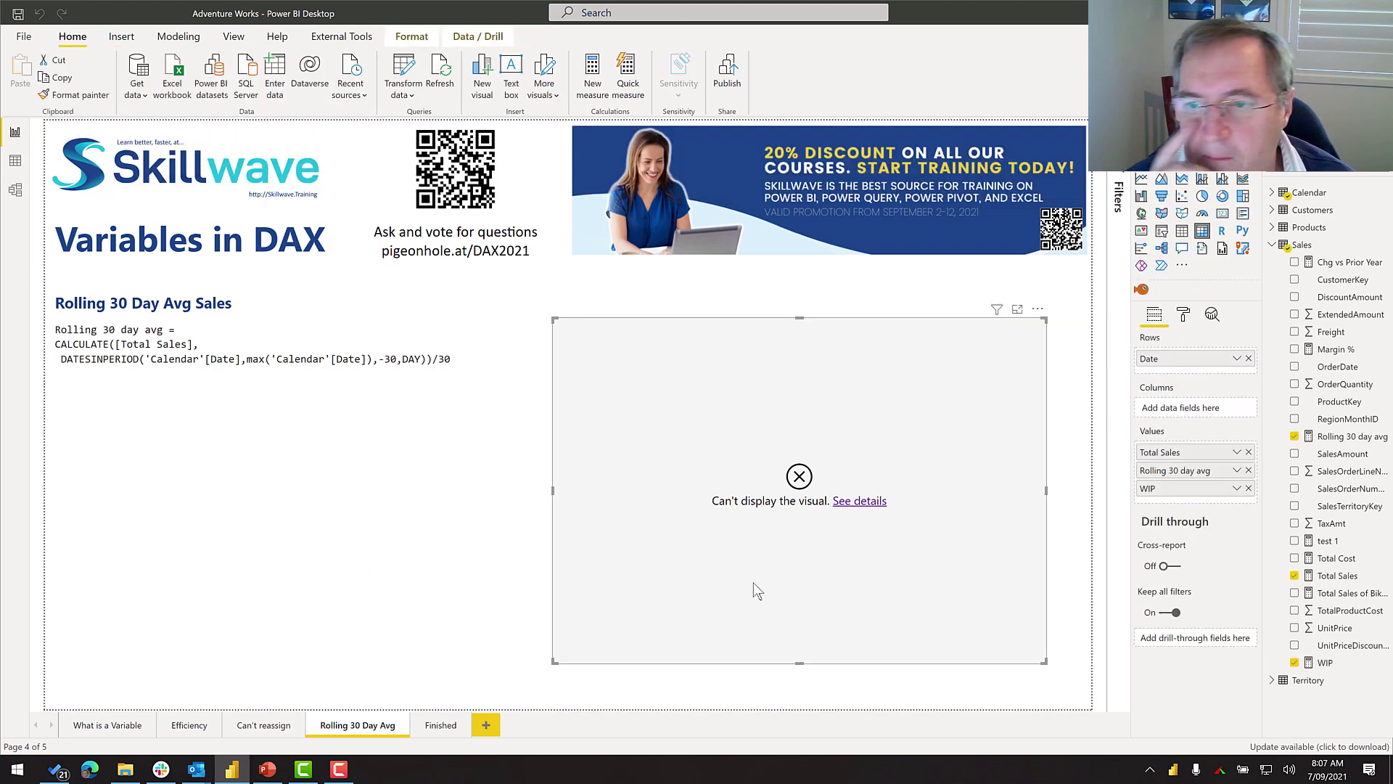
Reopen the WIP measure, wrap the returned FilteredTable in COUNTROWS, and commit the formula.
click(1339, 664)
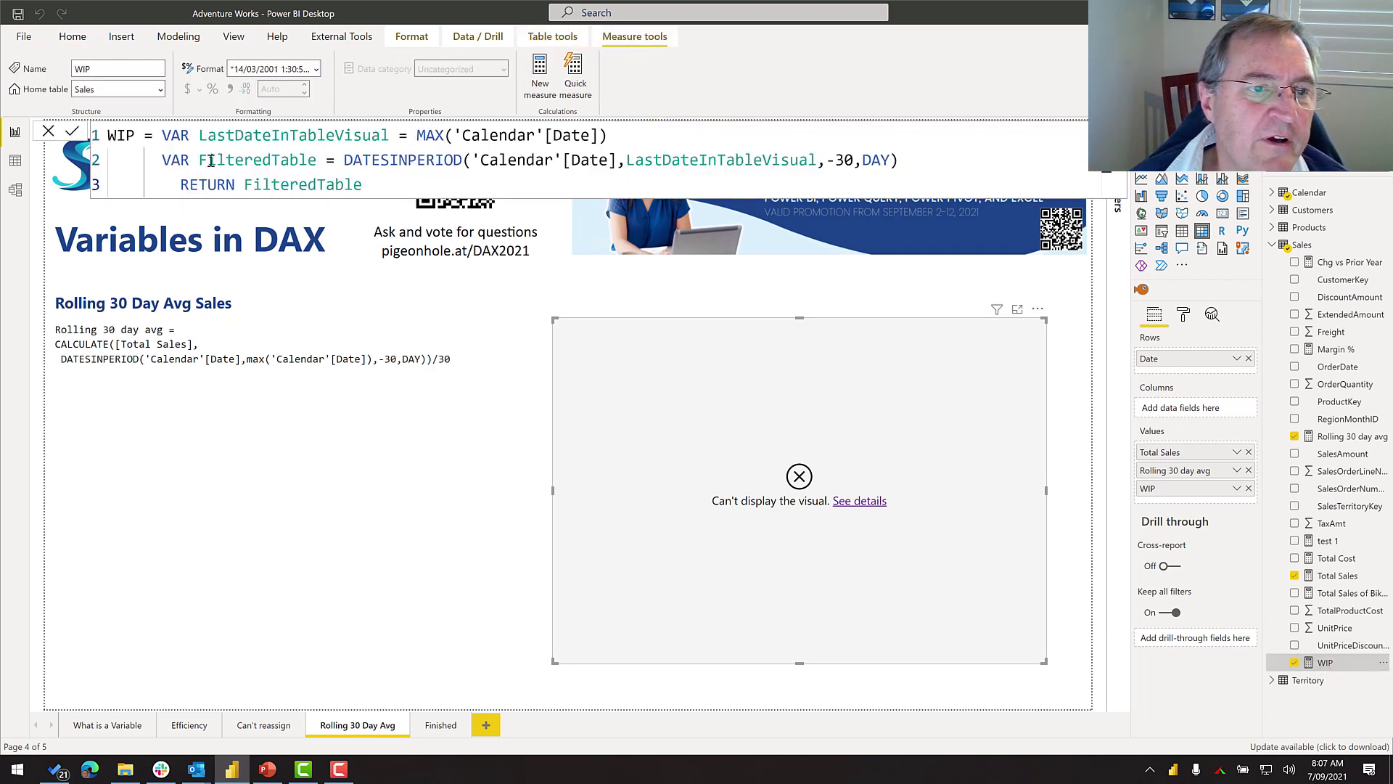
drag(201, 160, 317, 159)
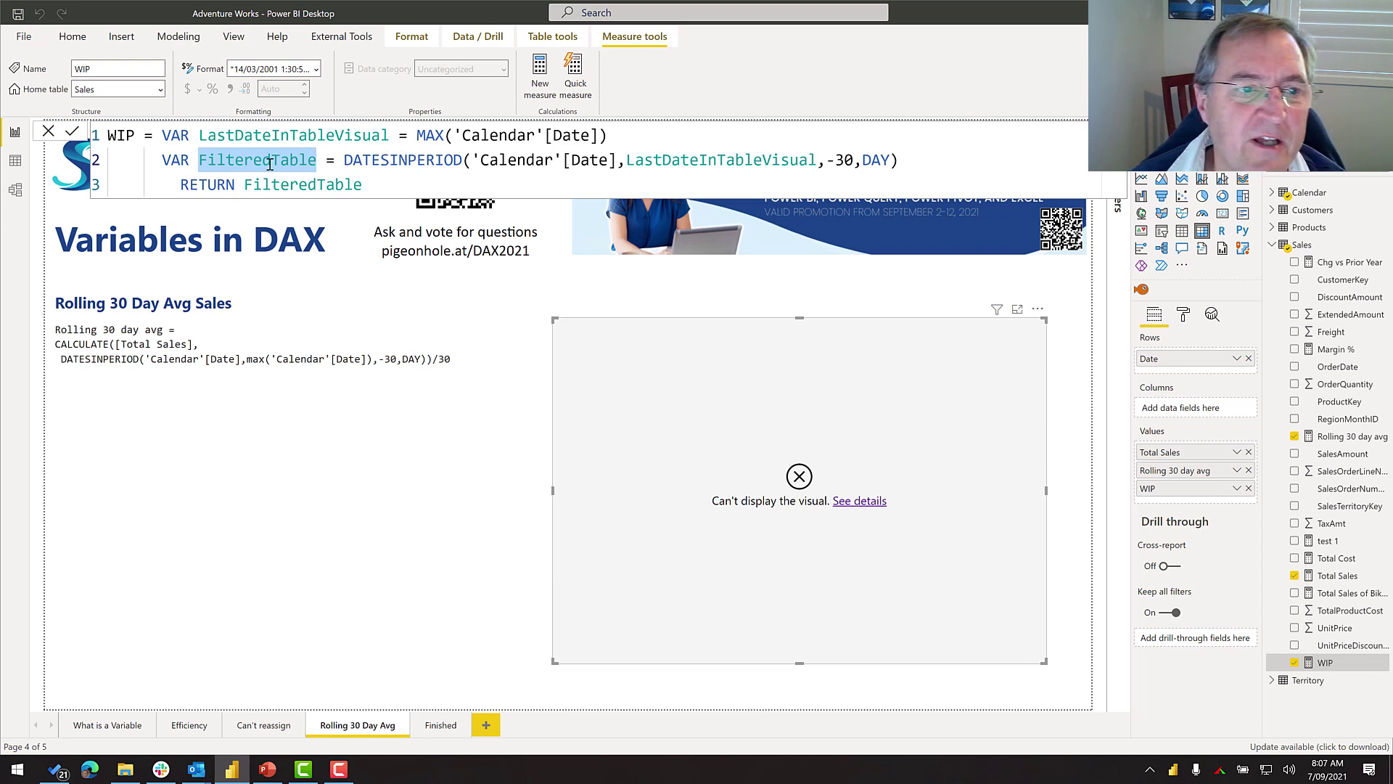
click(248, 184)
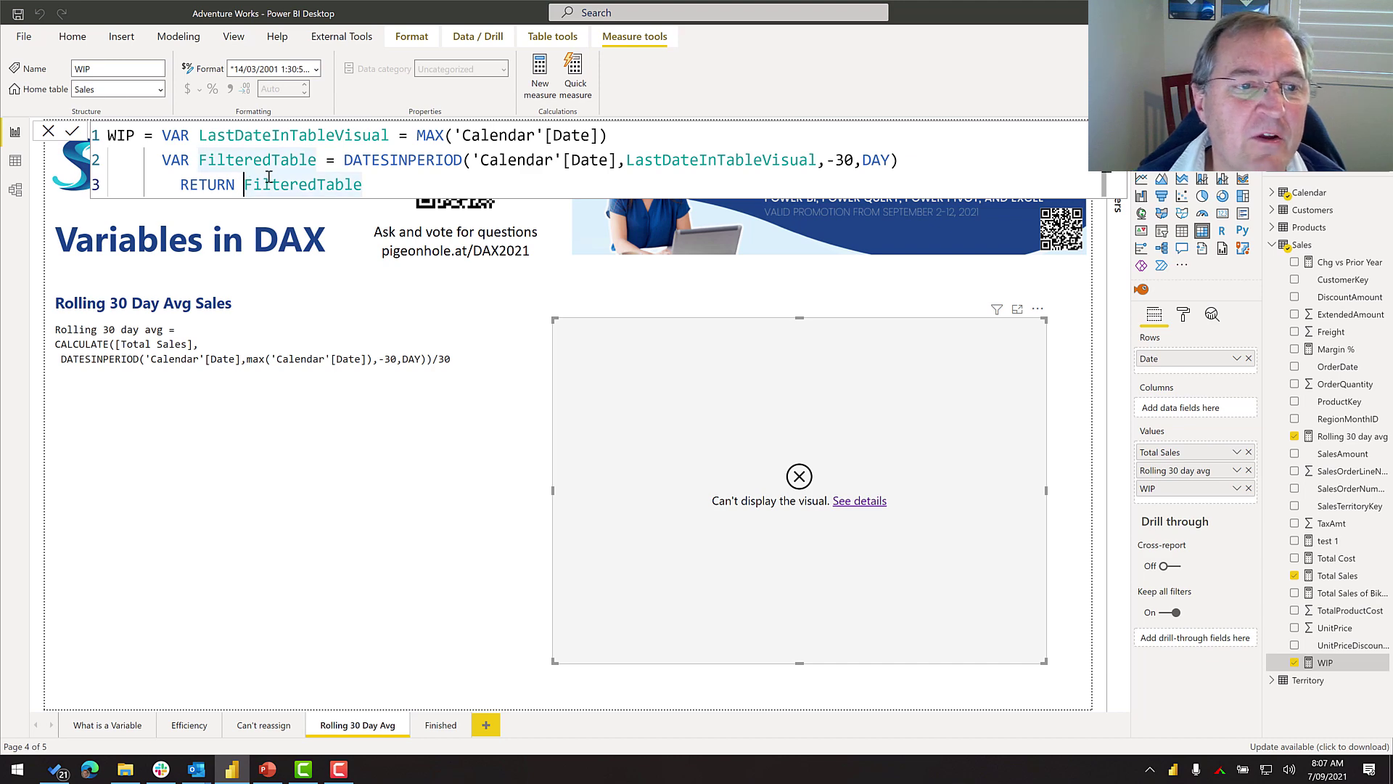
text(countr)
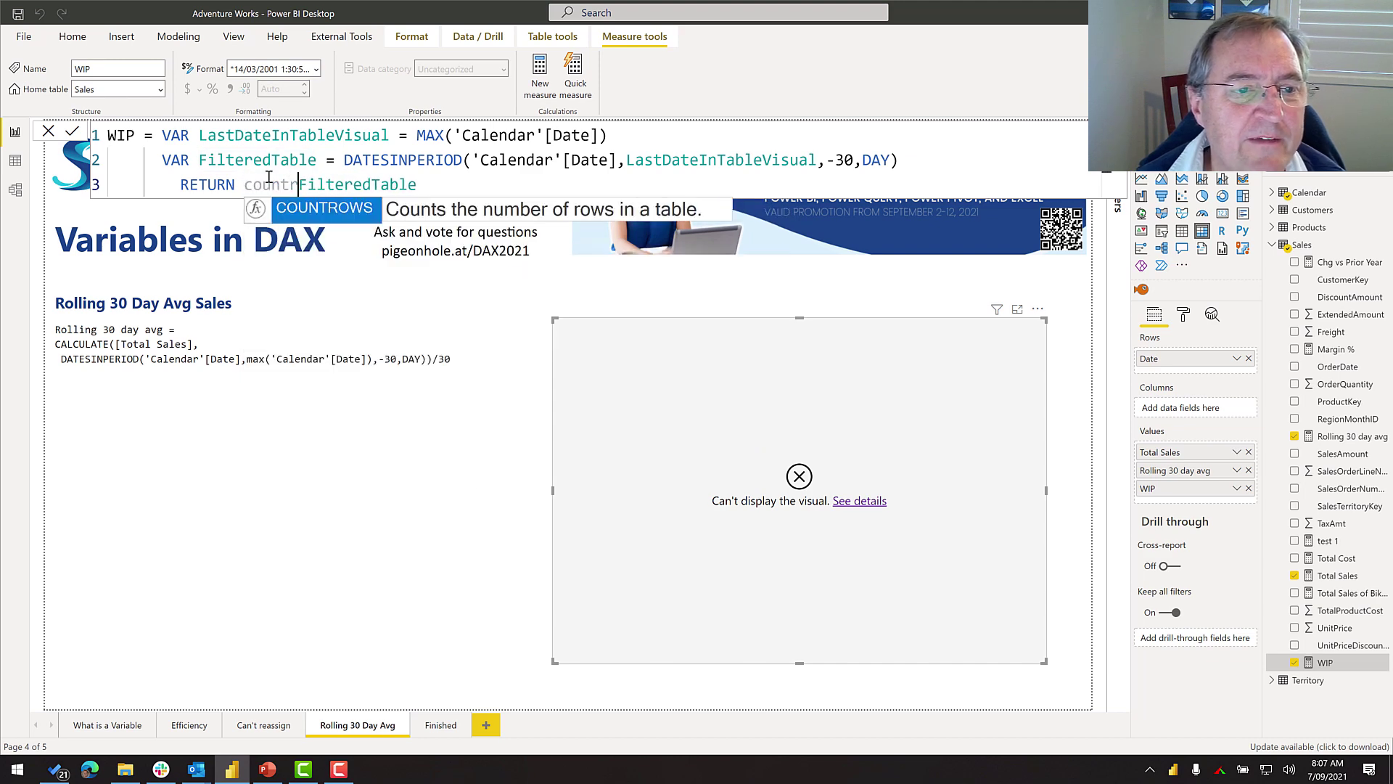
key(Tab)
click(460, 184)
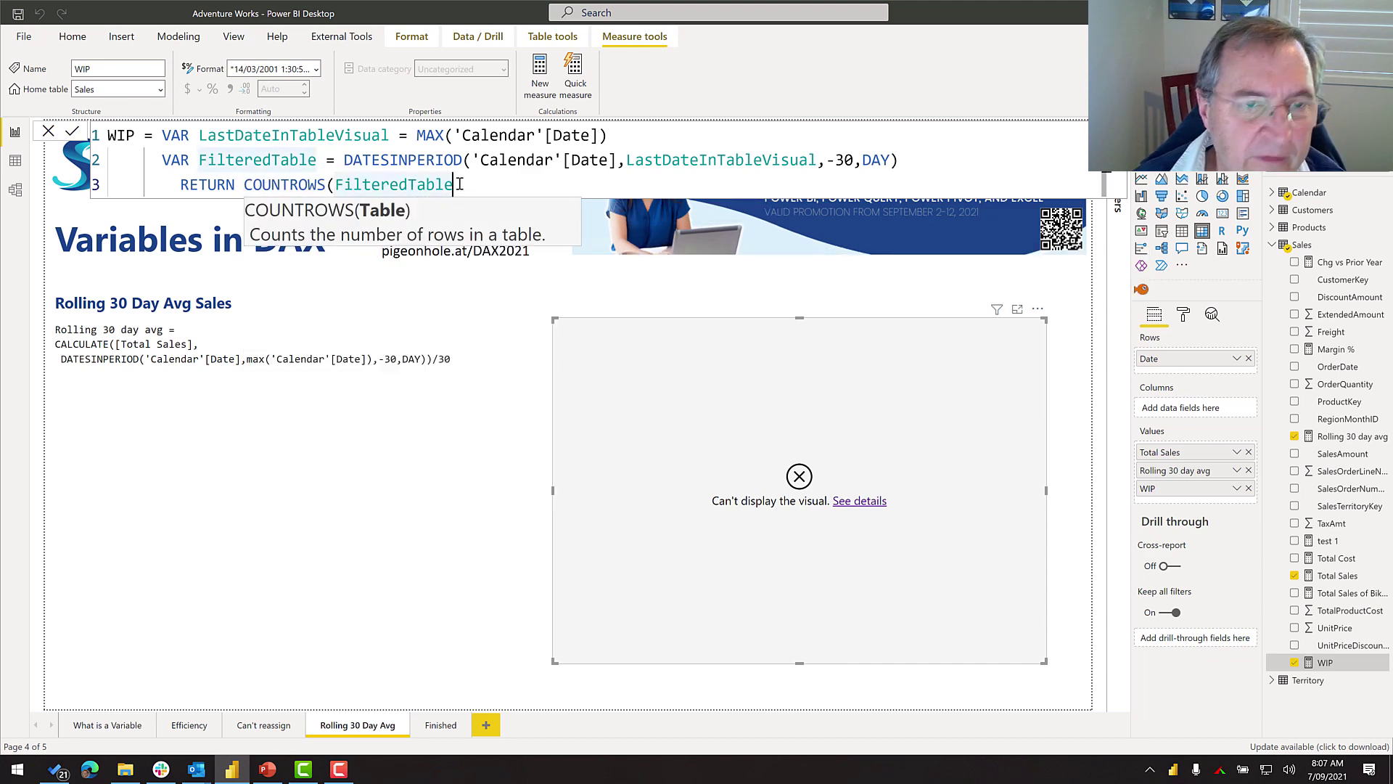
text())
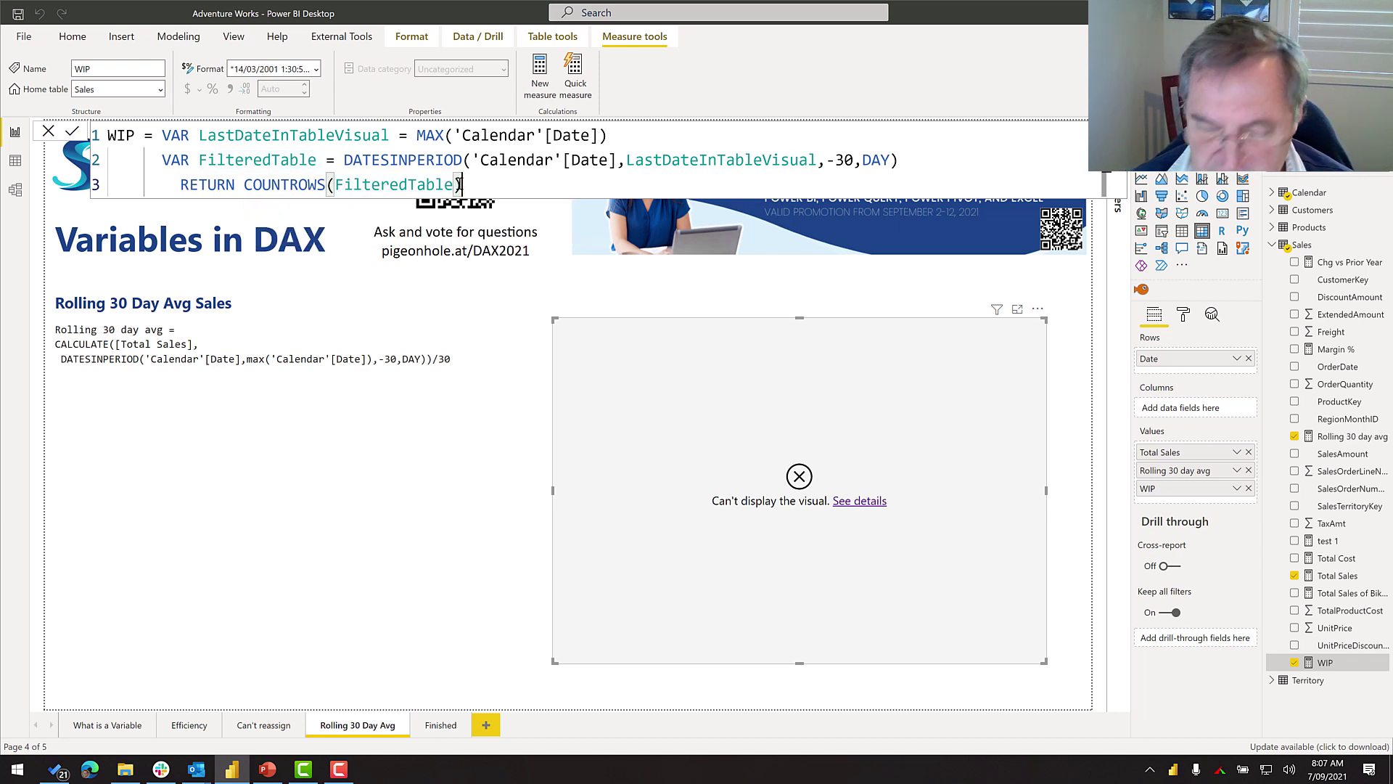
key(Return)
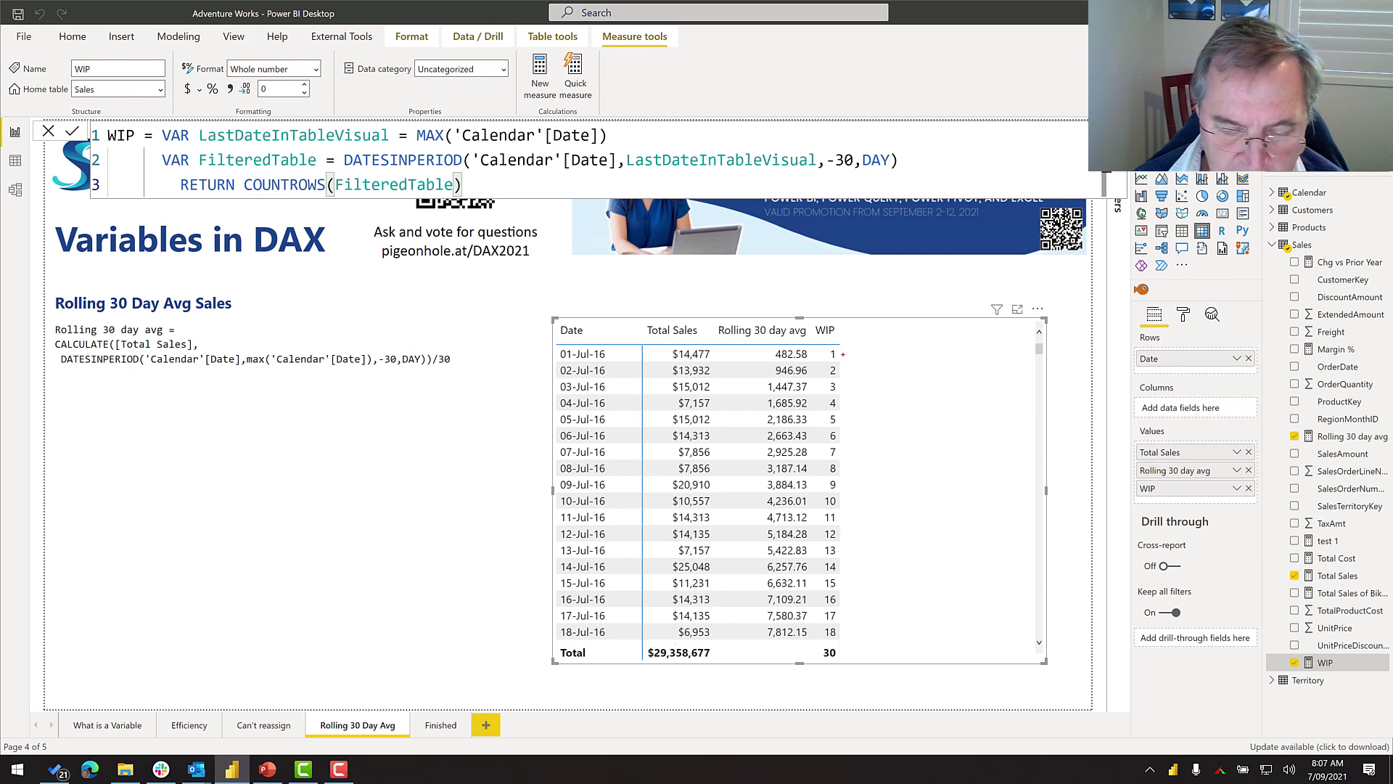
Examine the WIP row counts per date in the matrix, from early July into August 2016.
drag(840, 353, 897, 352)
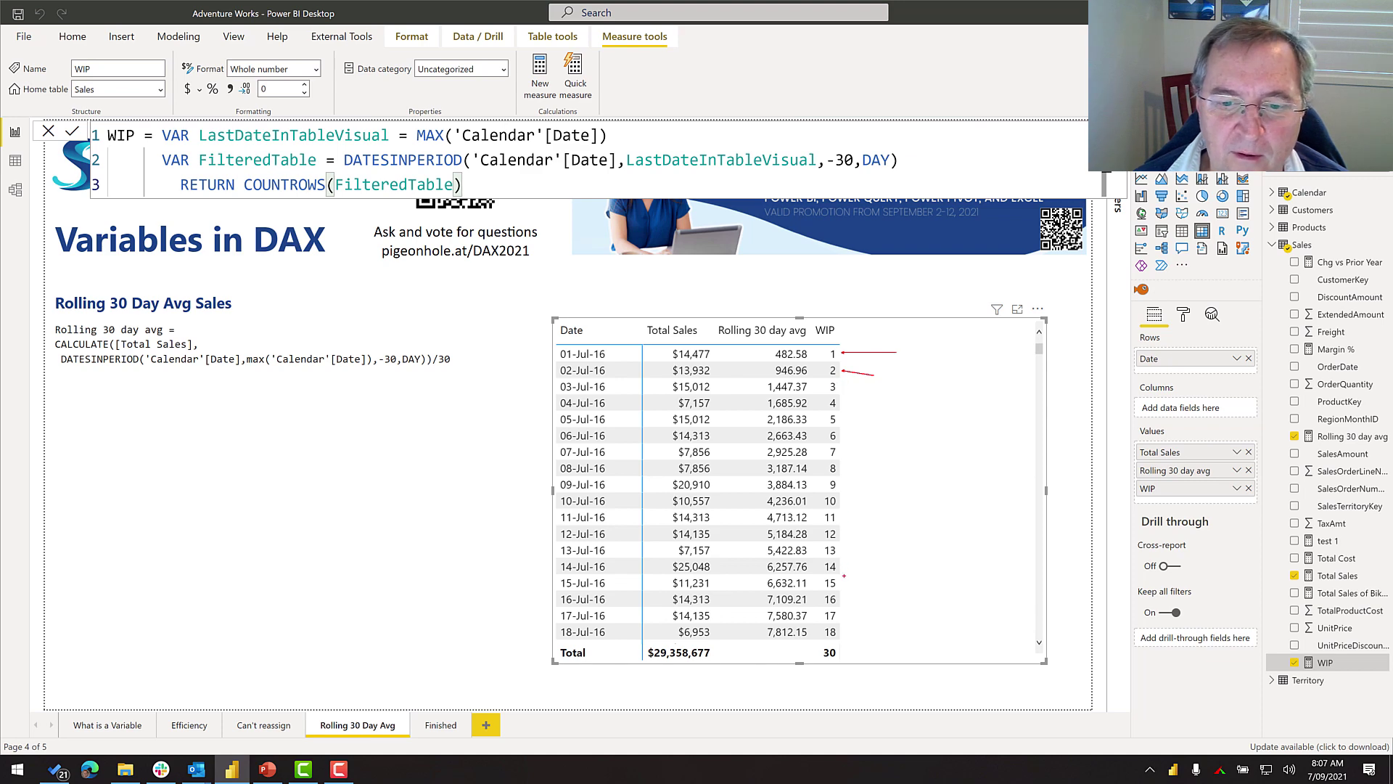
key(Escape)
scroll(855, 563, down, 7)
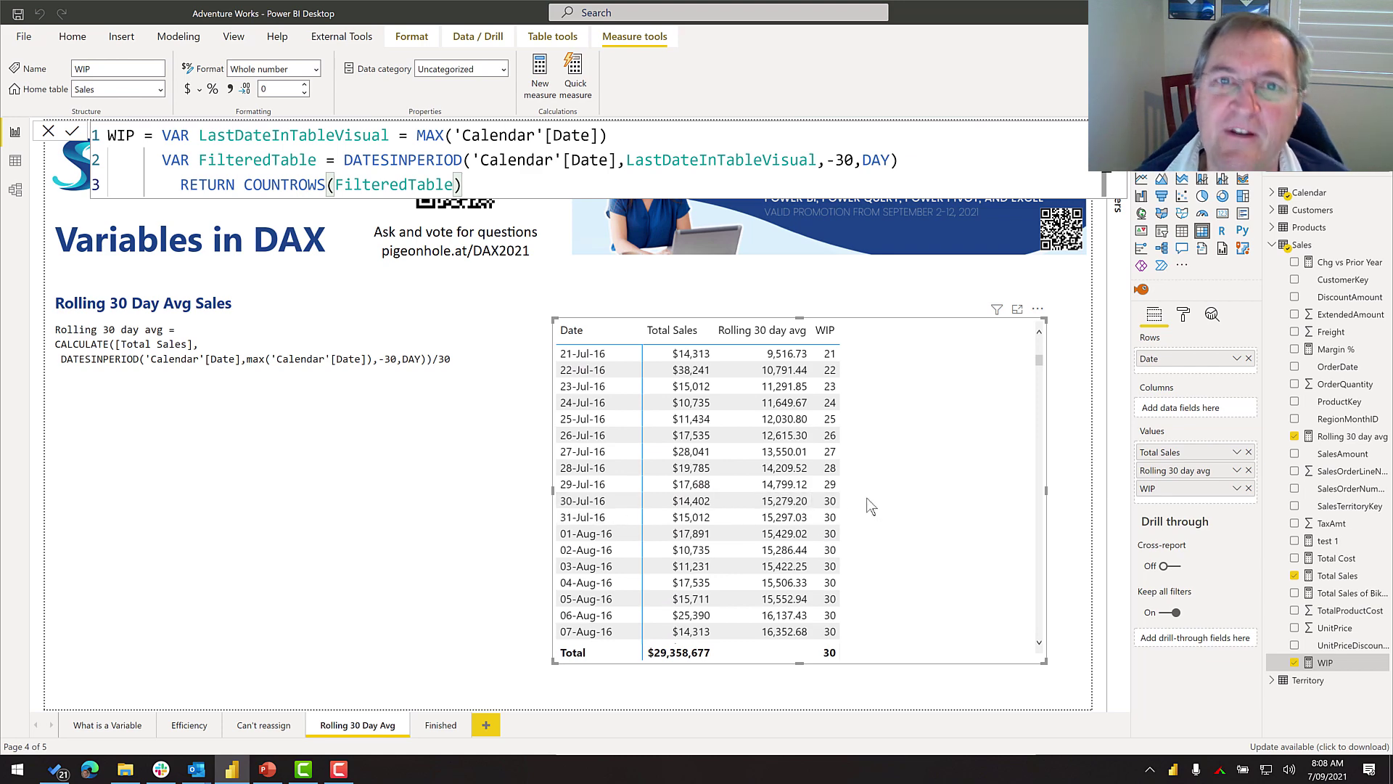
scroll(871, 505, down, 2)
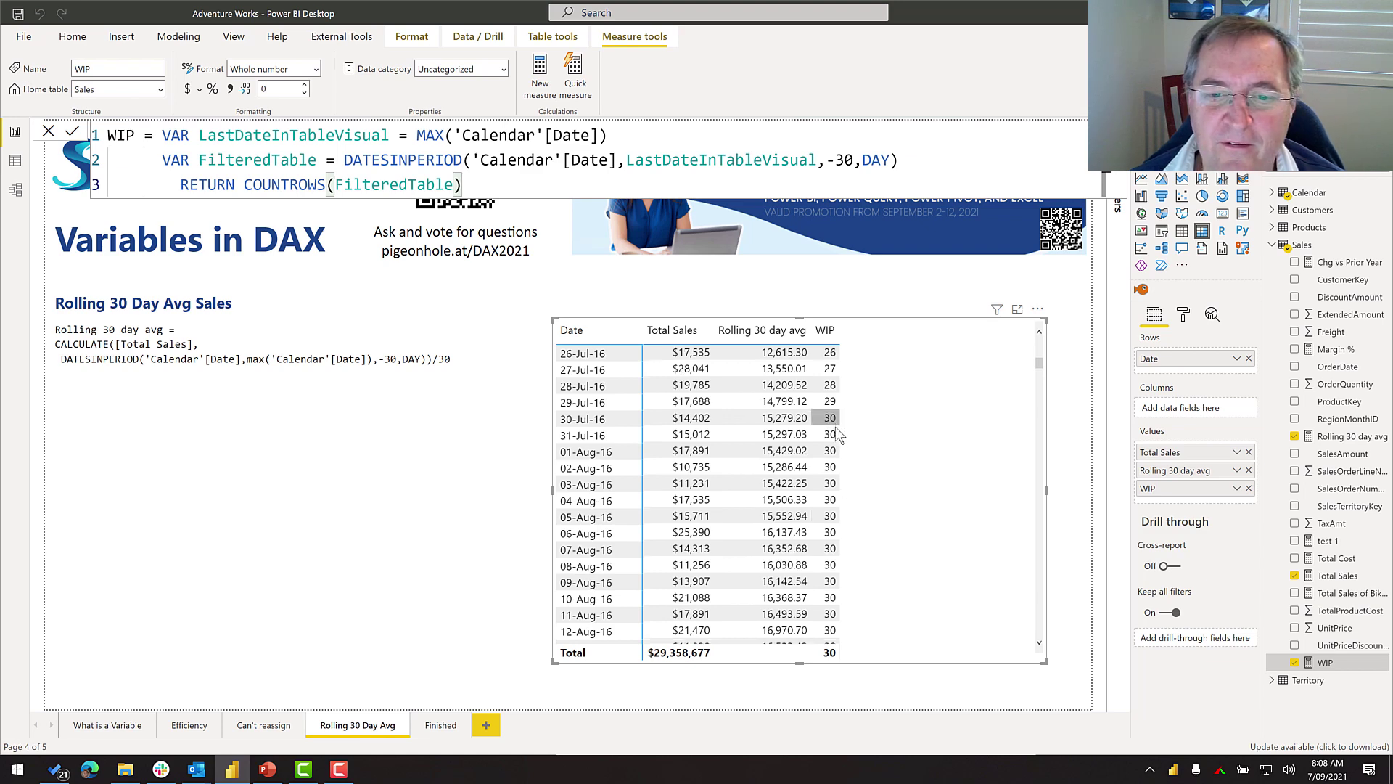
scroll(834, 447, down, 4)
scroll(830, 467, up, 4)
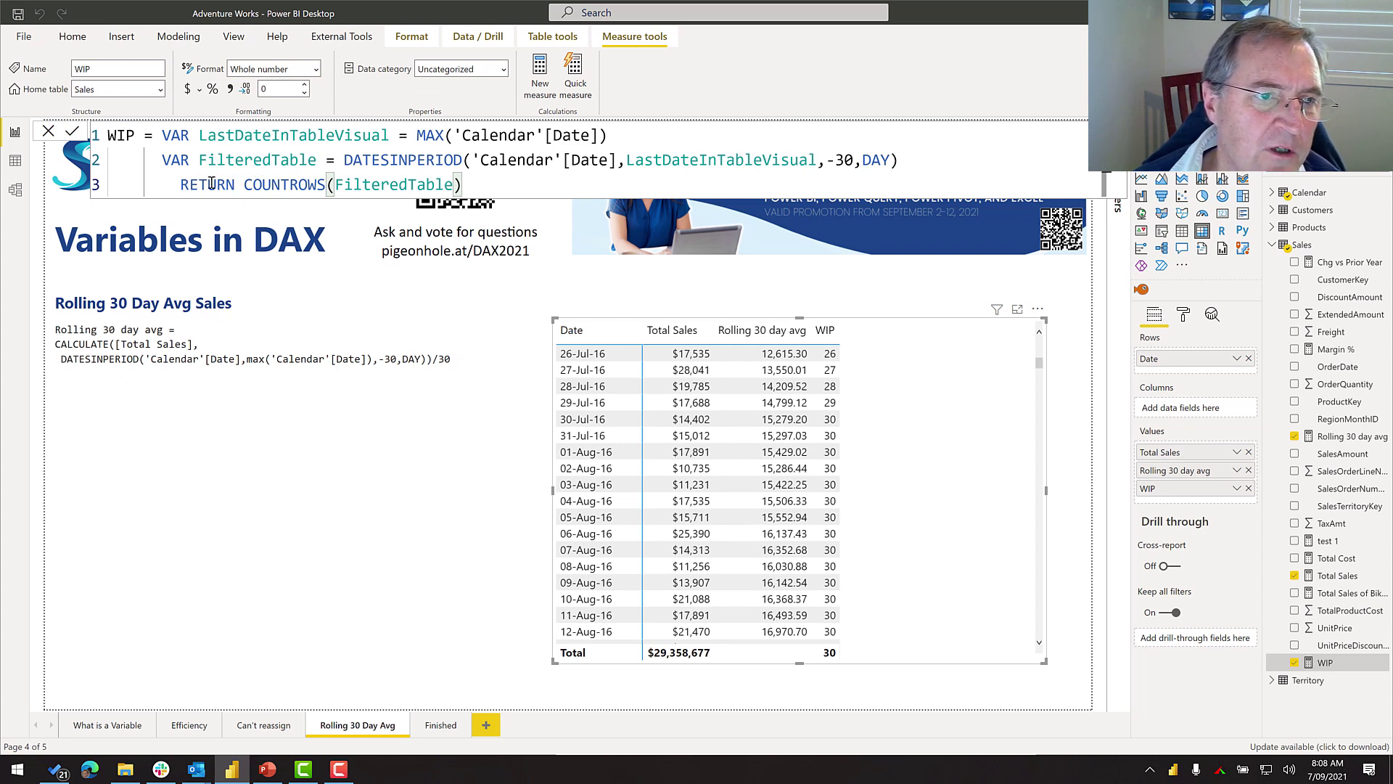
Replace the COUNTROWS expression after RETURN with a CALCULATE call that uses [Total Sales] as its expression.
drag(245, 184, 485, 183)
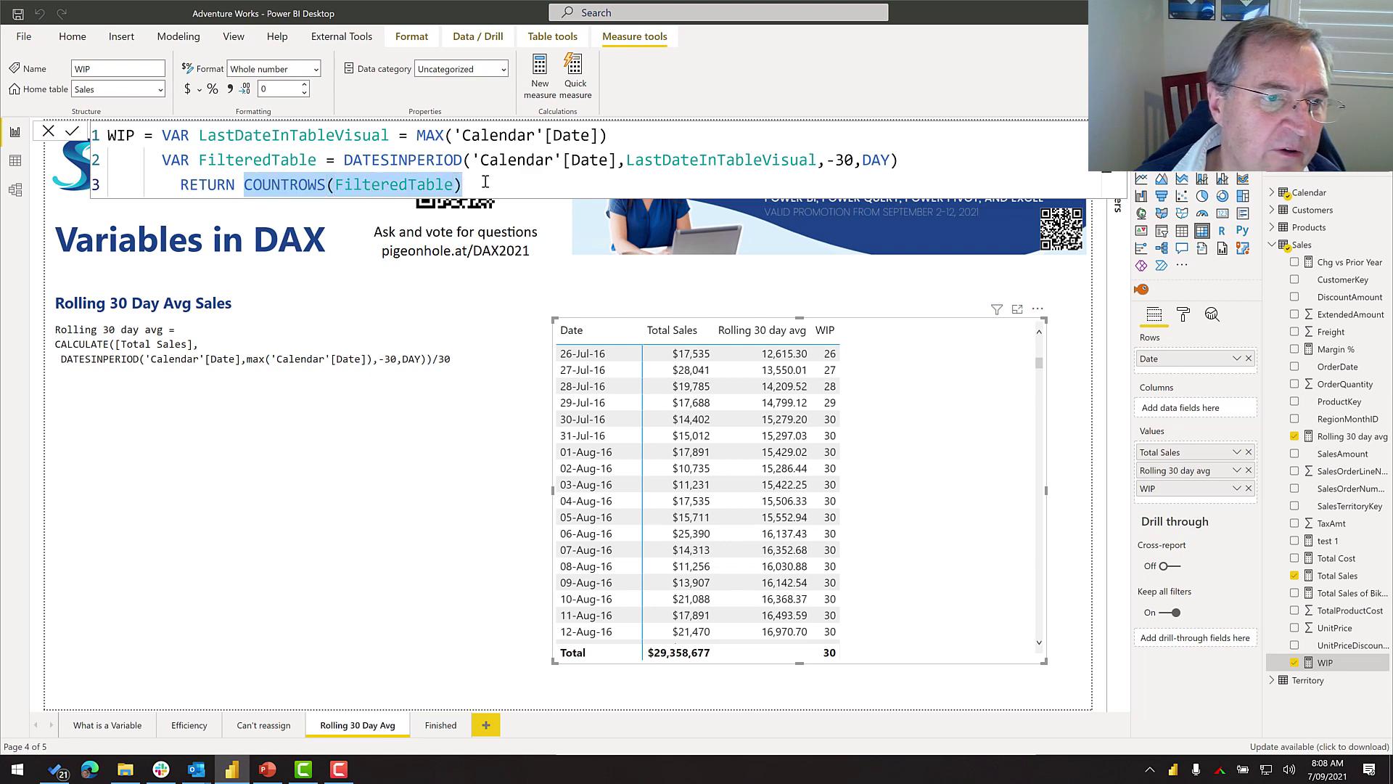
text(cal)
key(Tab)
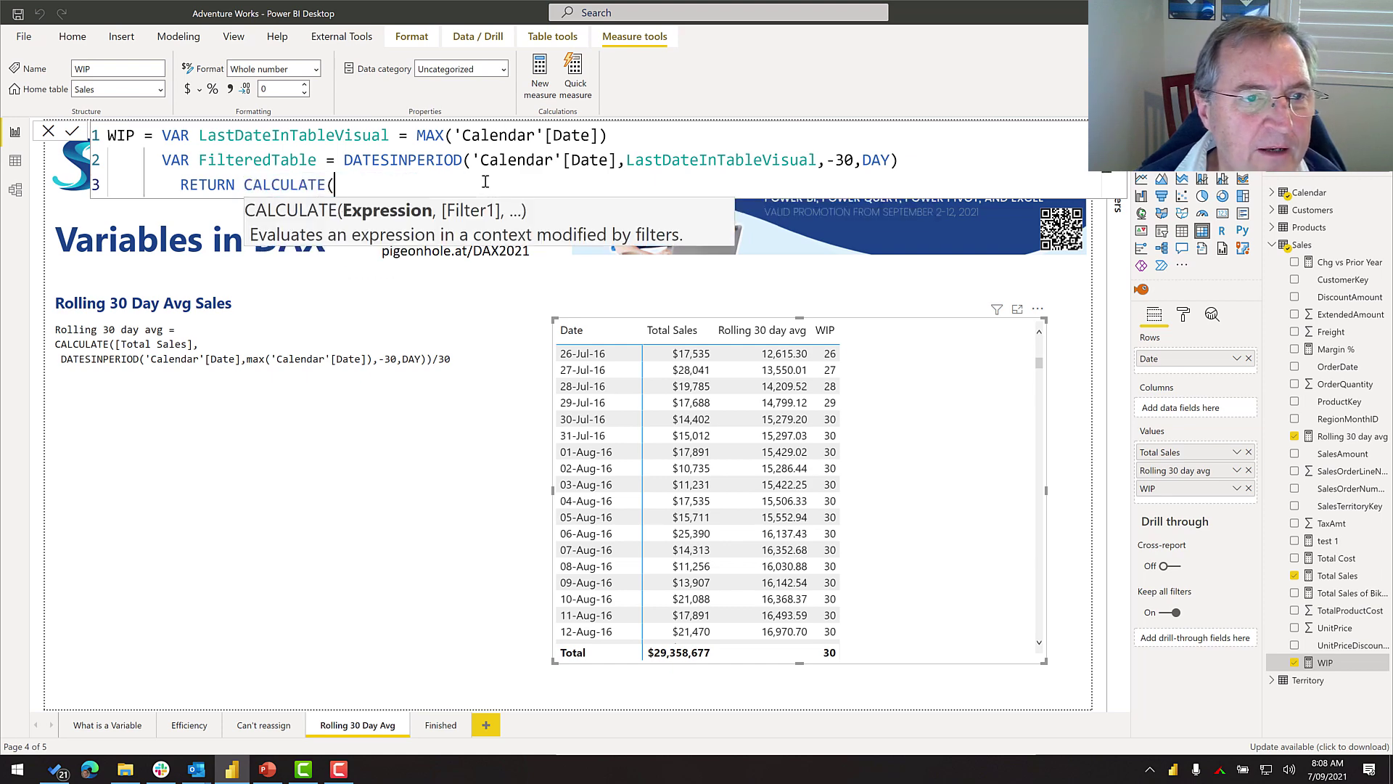
text(total s)
key(Tab)
text(,)
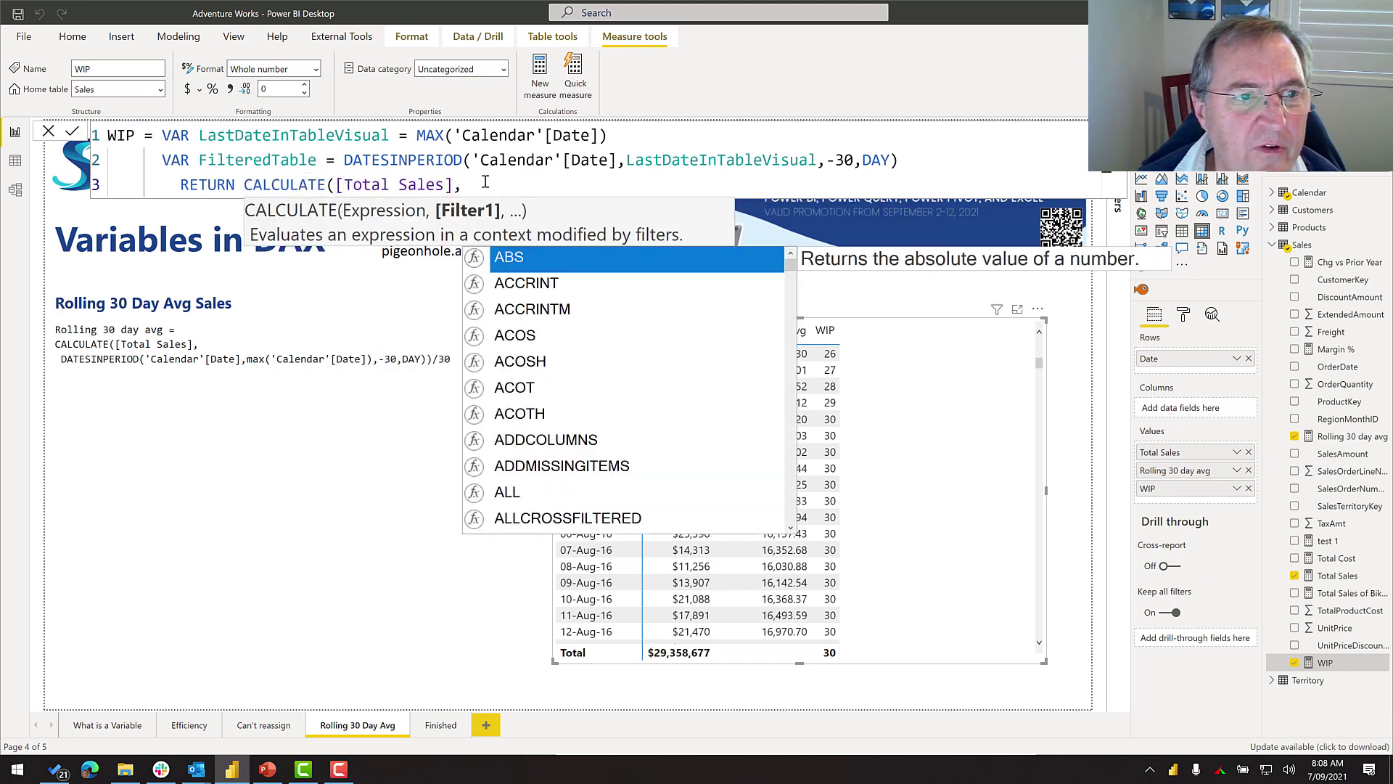
Use FilteredTable as the CALCULATE filter, divide the result by 30, and commit the WIP measure.
text(fil)
key(Down)
key(Tab)
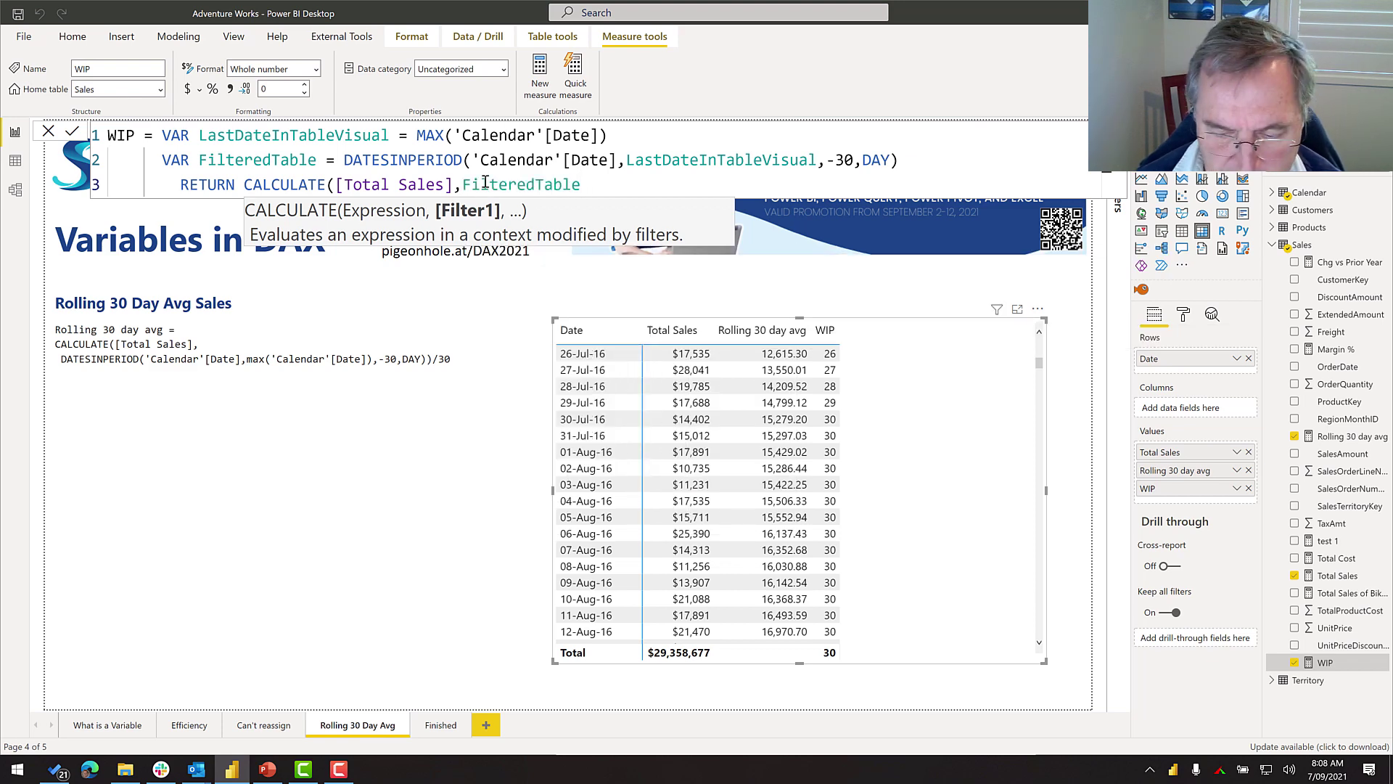
text()/)
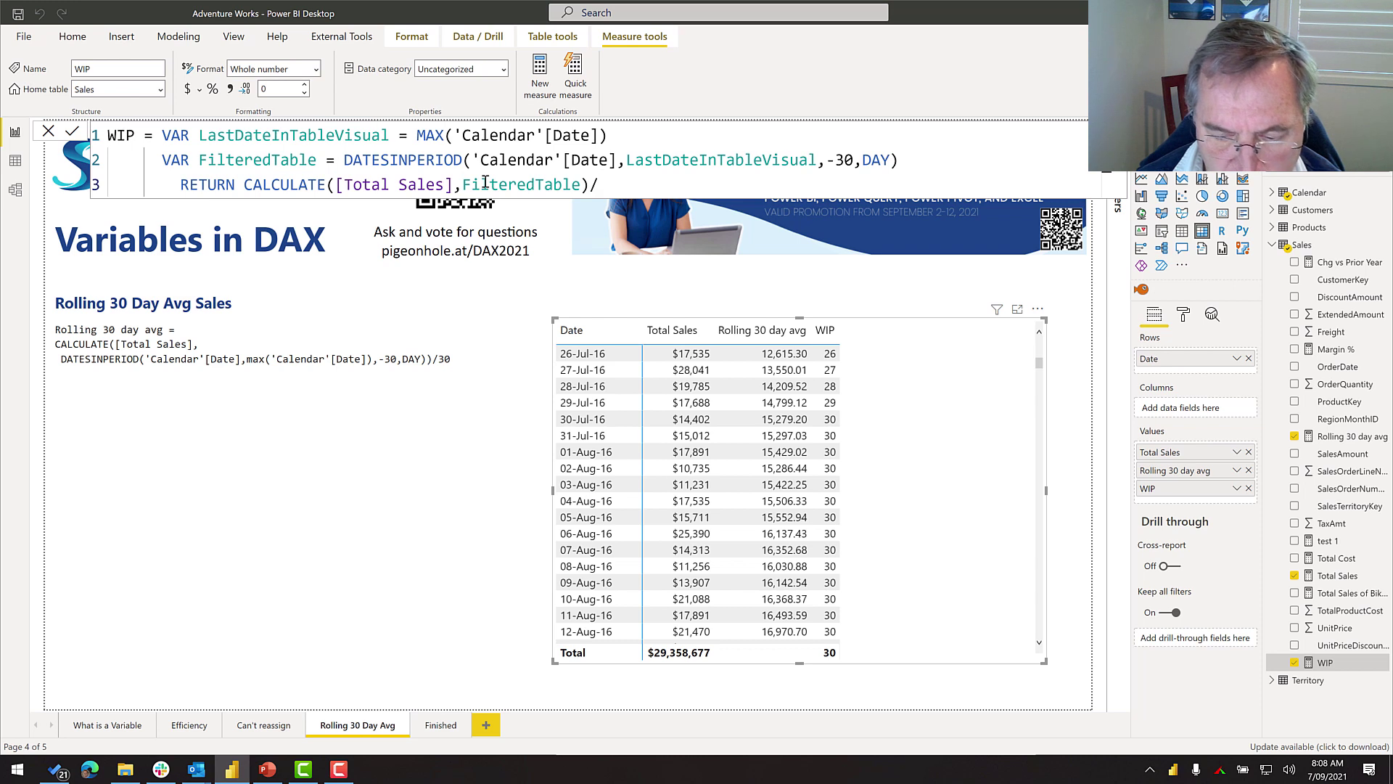
text(30)
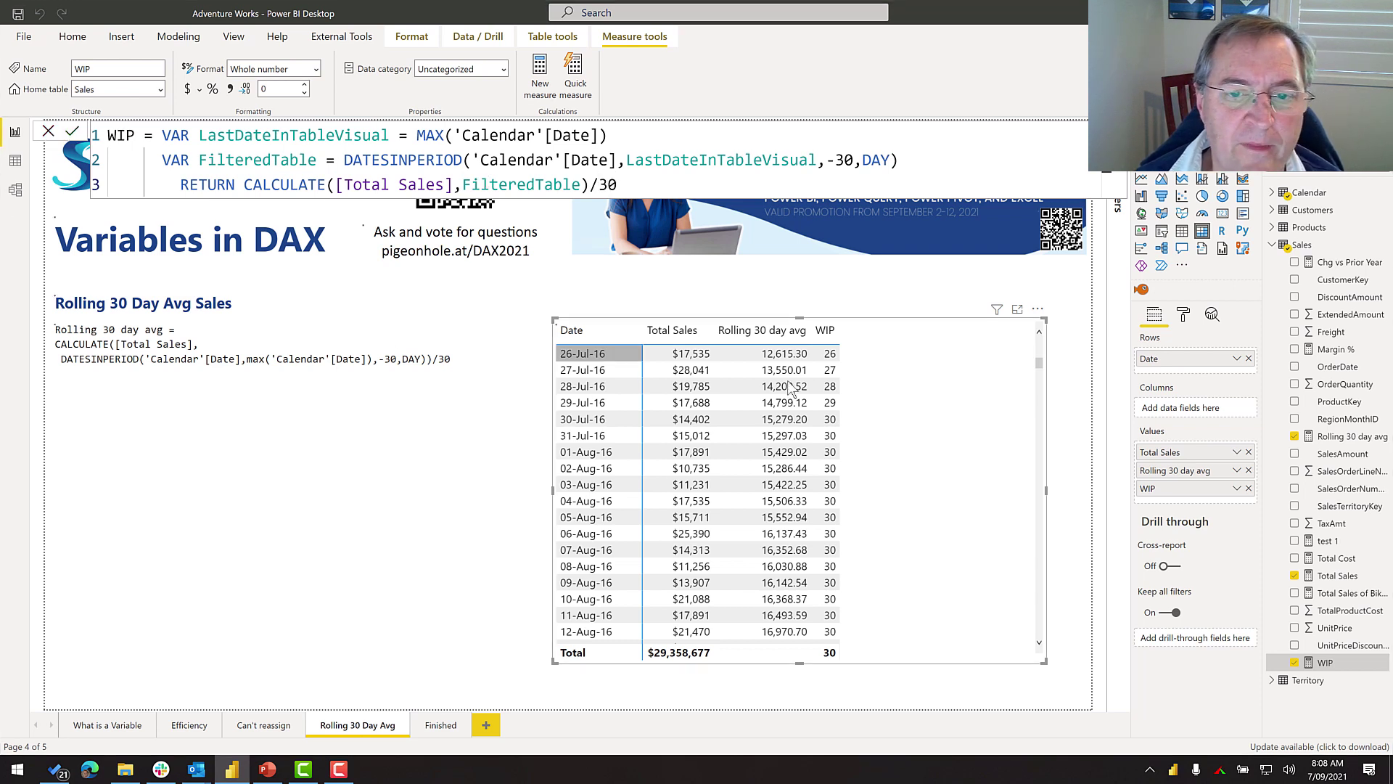
key(Return)
Compare the WIP values with the Rolling 30 day avg column across the July and August 2016 dates.
scroll(842, 508, down, 7)
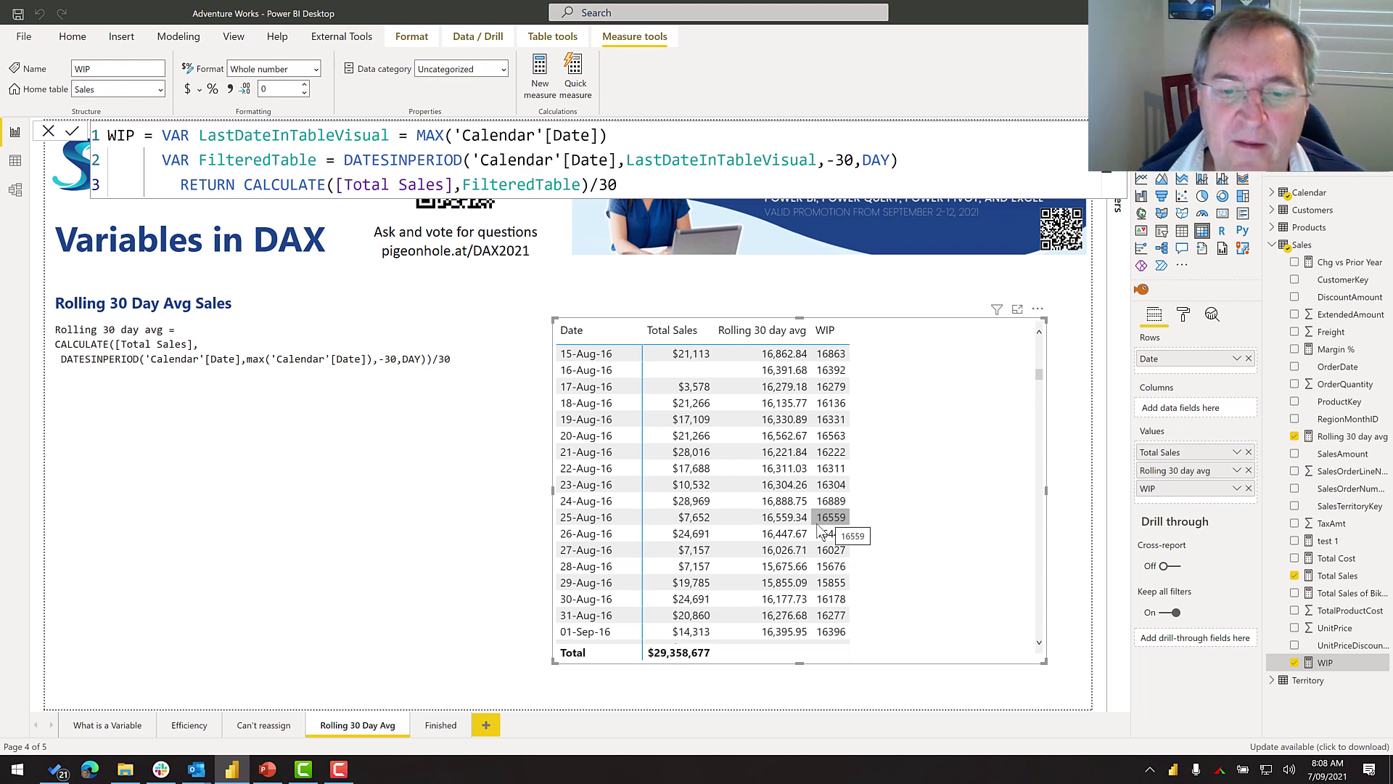
scroll(880, 445, up, 15)
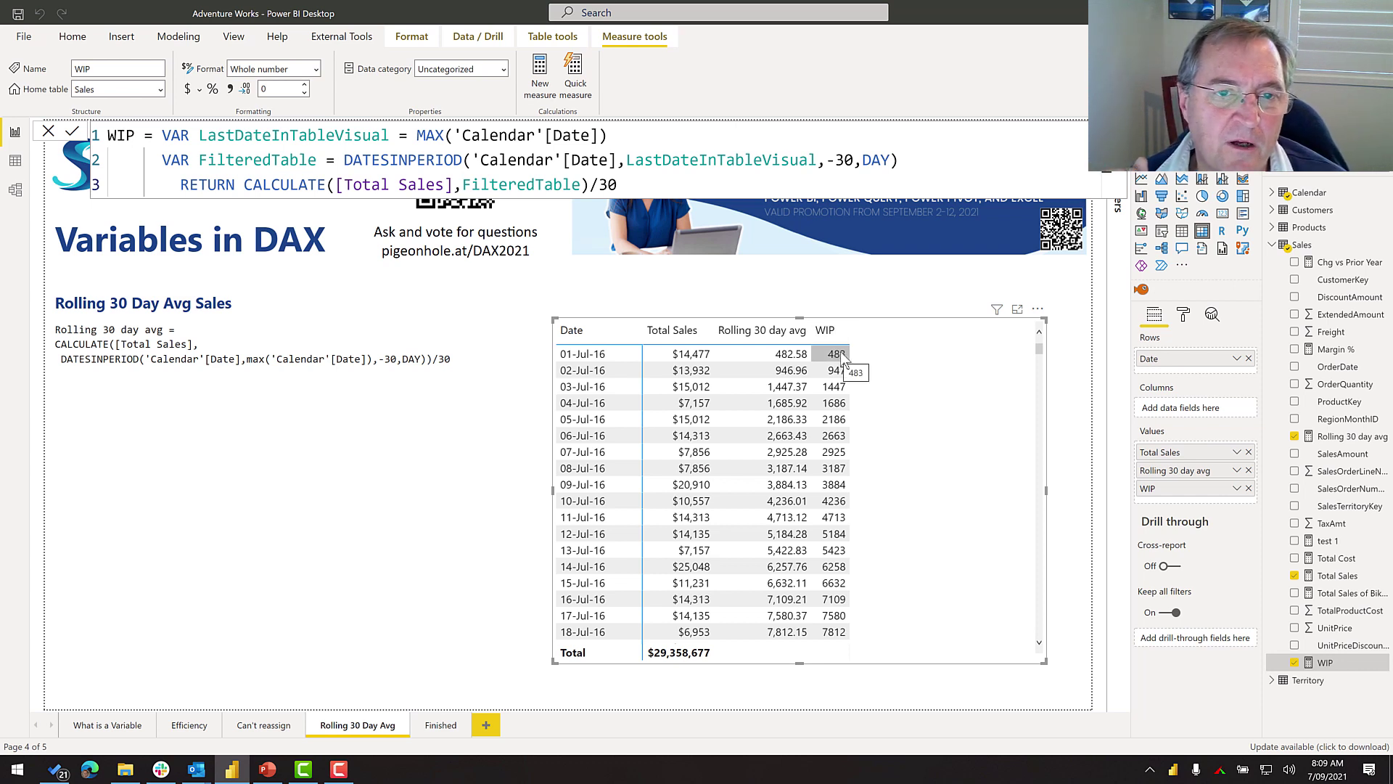
scroll(842, 517, down, 2)
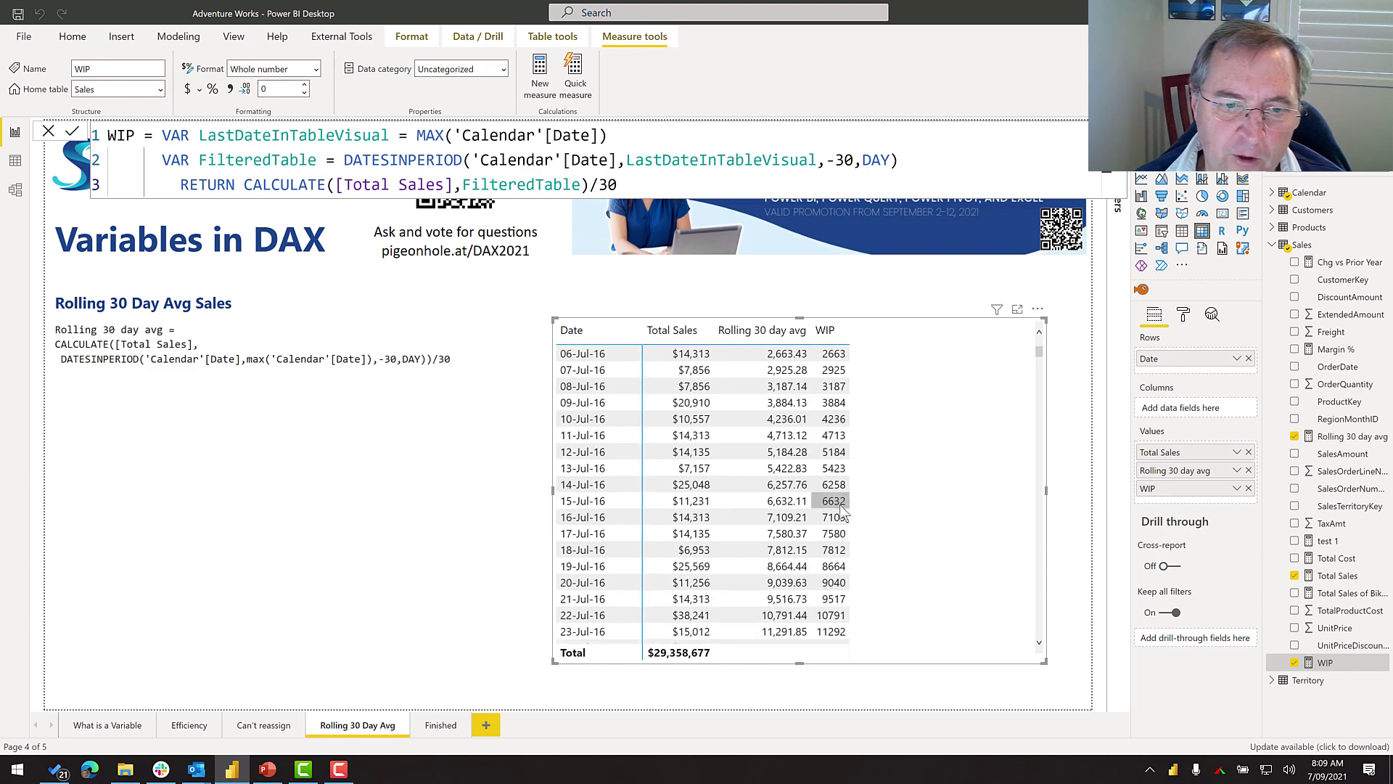
scroll(842, 516, down, 2)
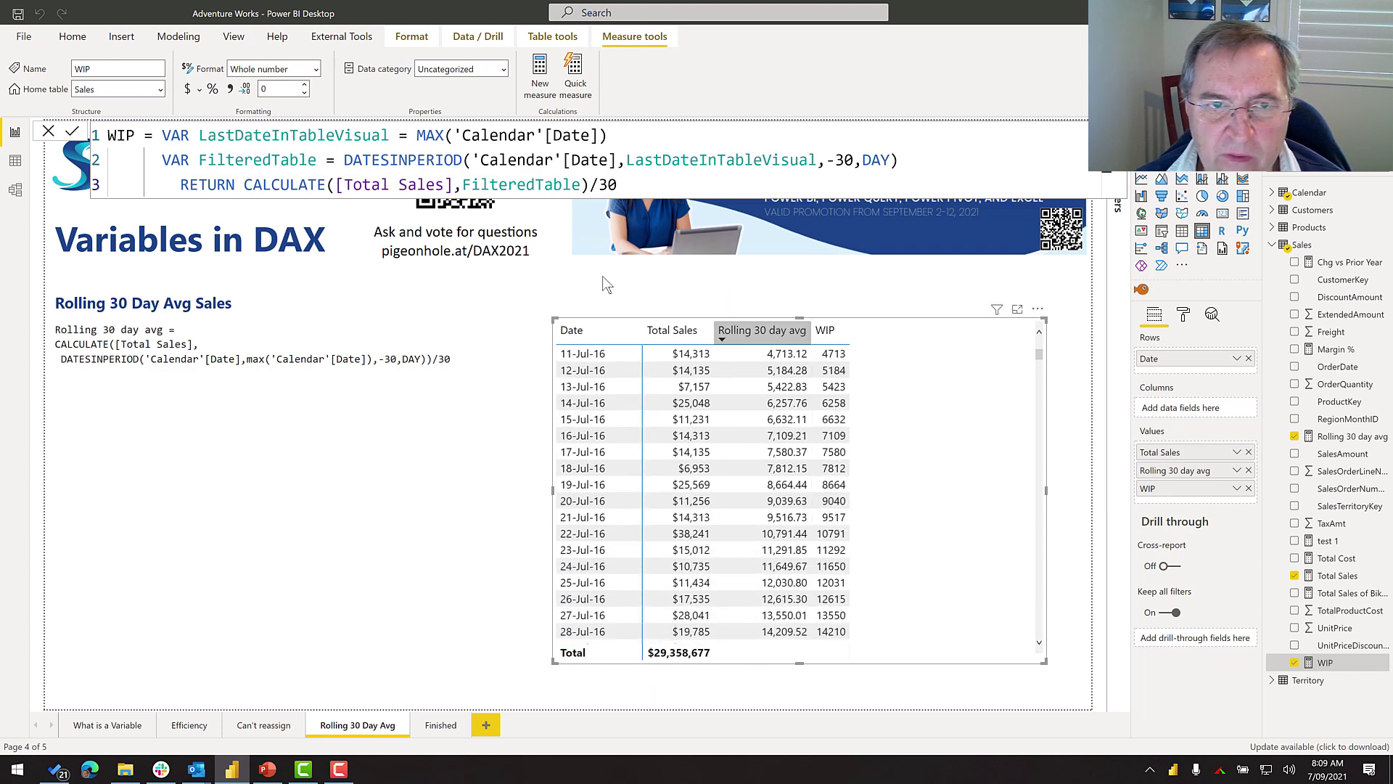
scroll(621, 546, down, 2)
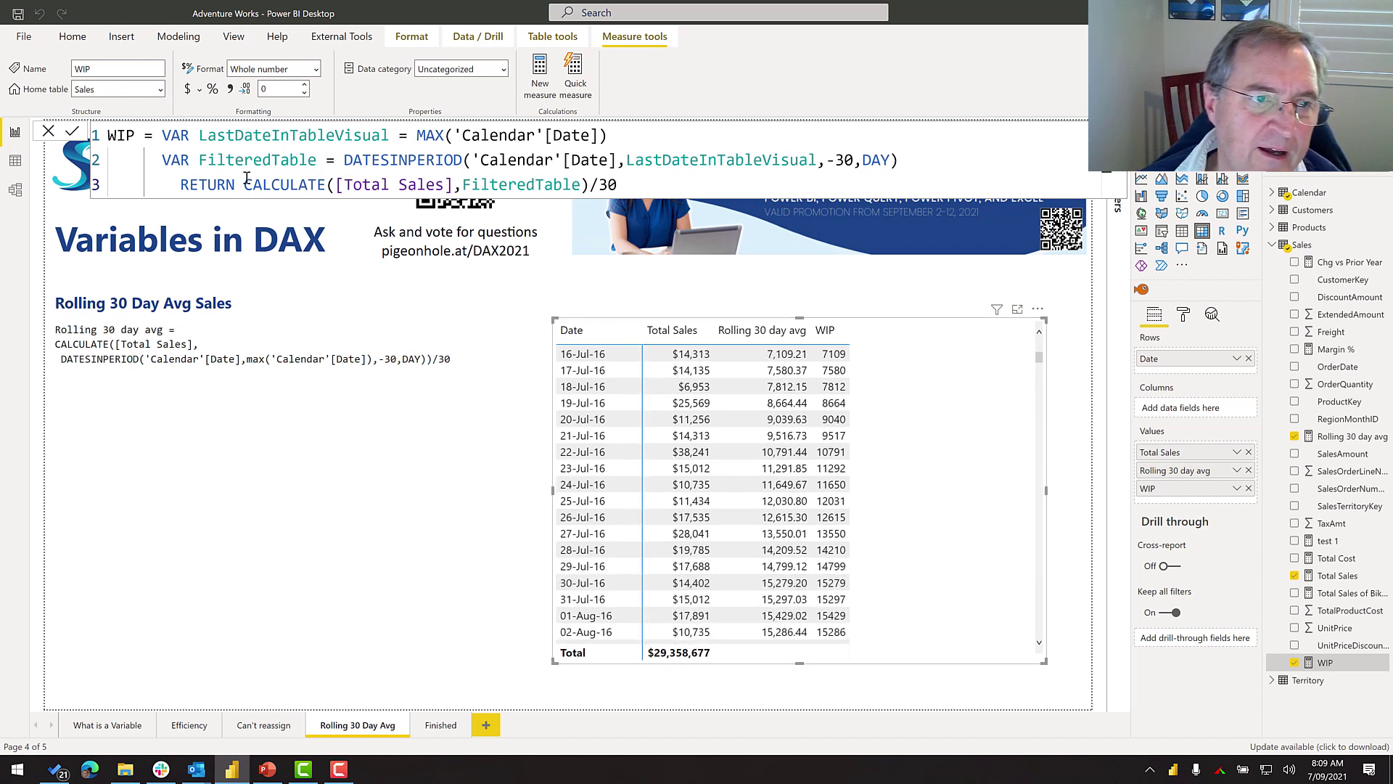
Insert an IF function before CALCULATE in the RETURN line, with LastDateInTableVisual starting its logical test.
click(267, 191)
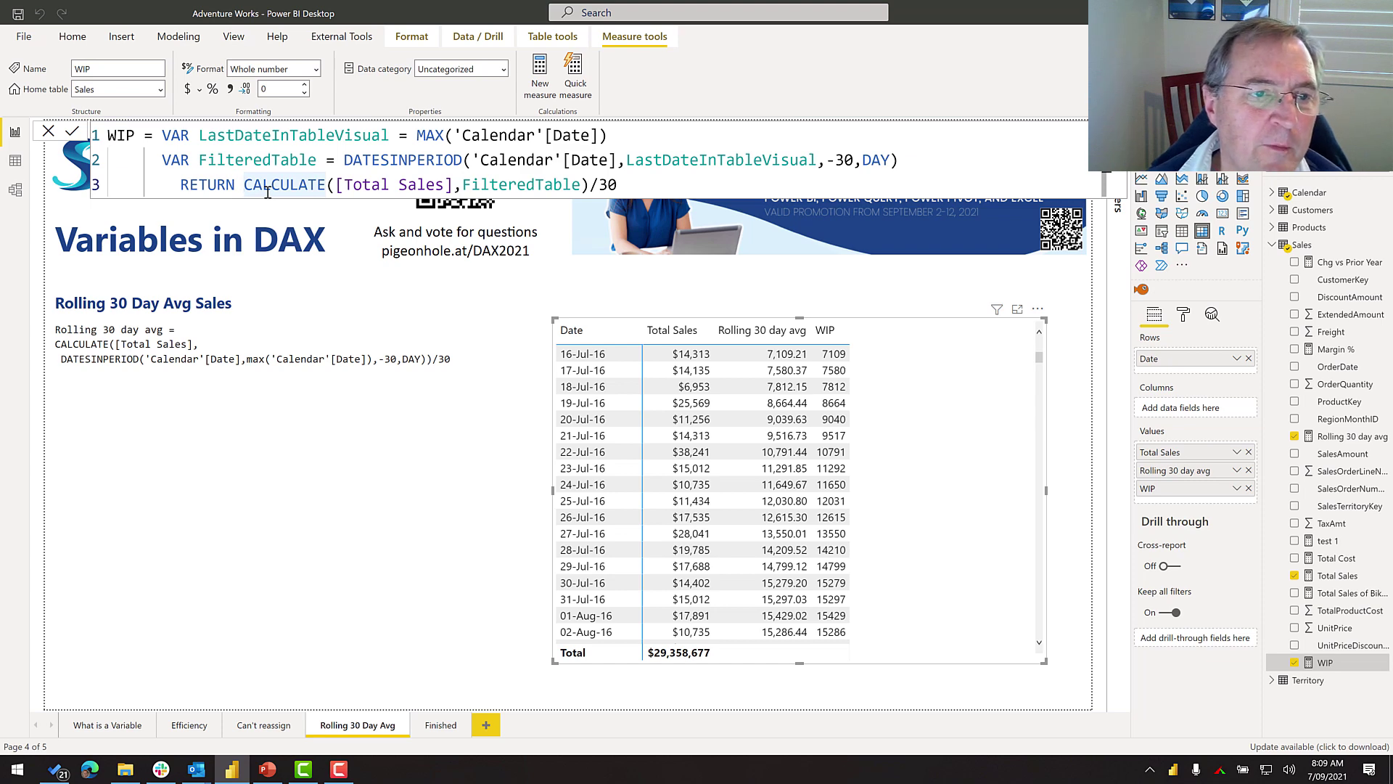
text(IF()
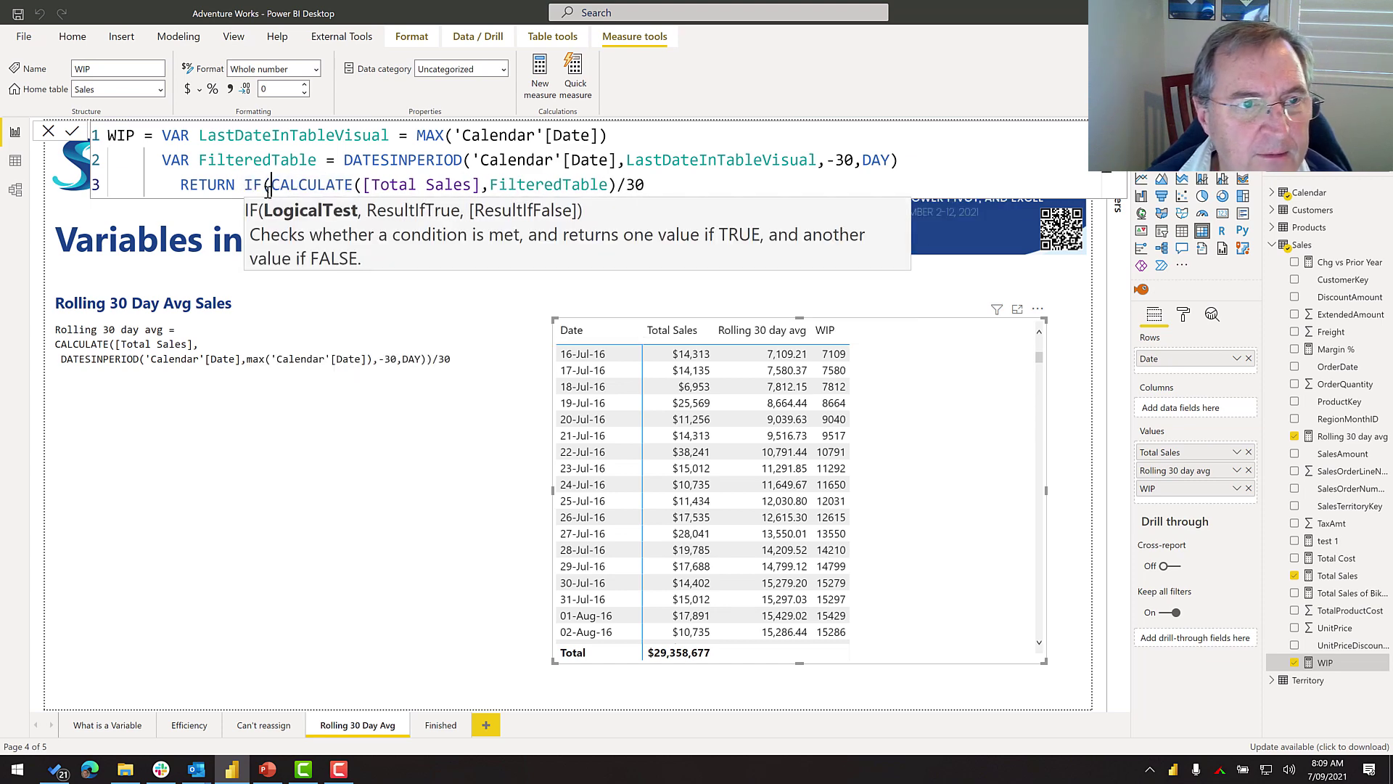
text(Last)
key(Down)
key(Tab)
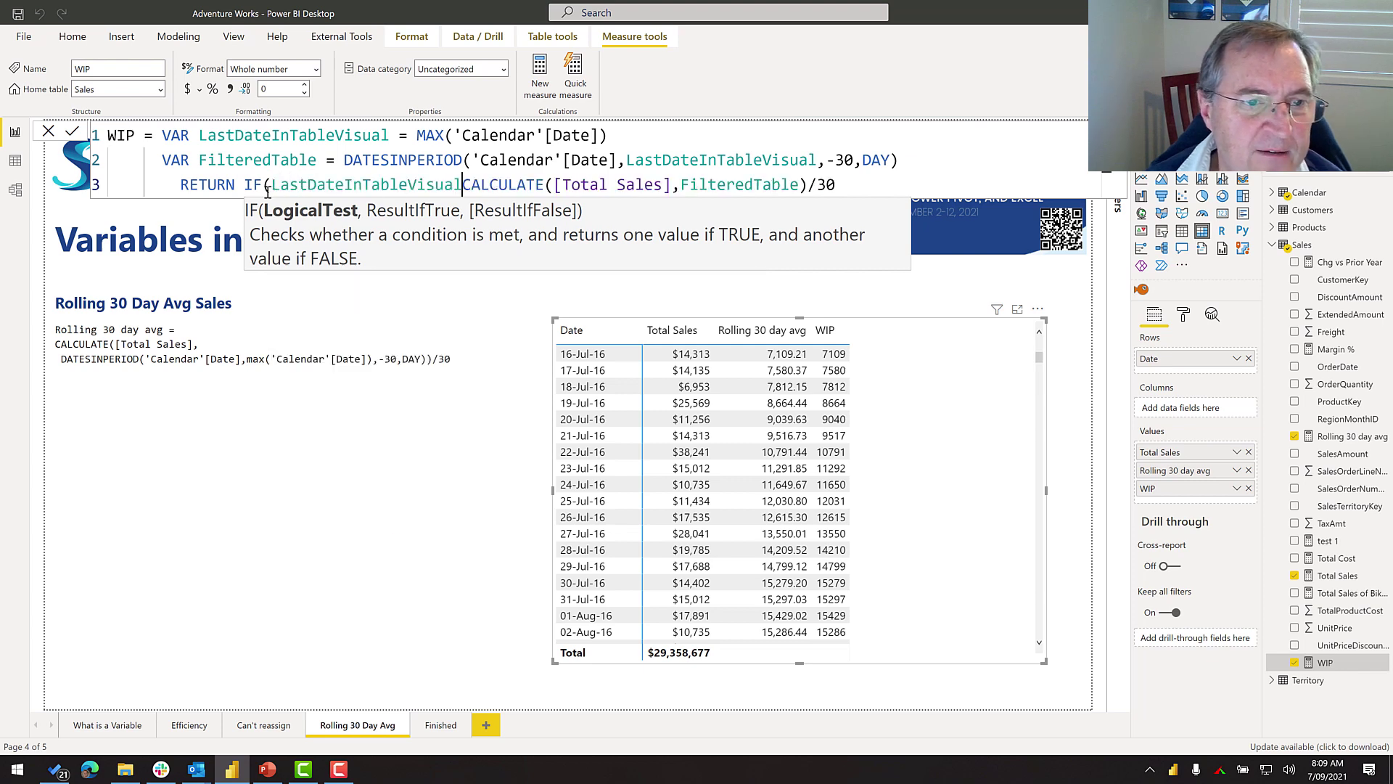
Complete the test with >= date(2016,7,30), make the CALCULATE expression divided by 30 the true result, and close the IF.
text(>=)
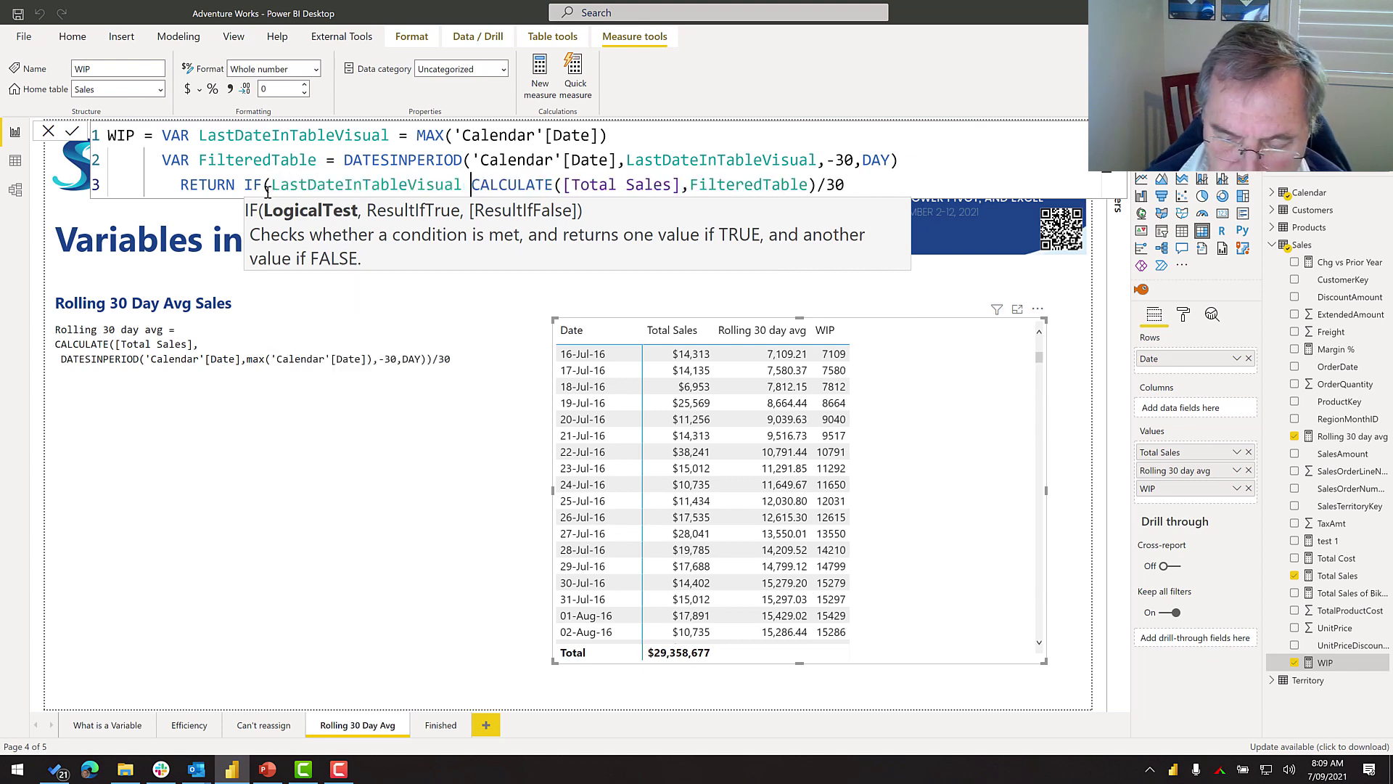
text( date()
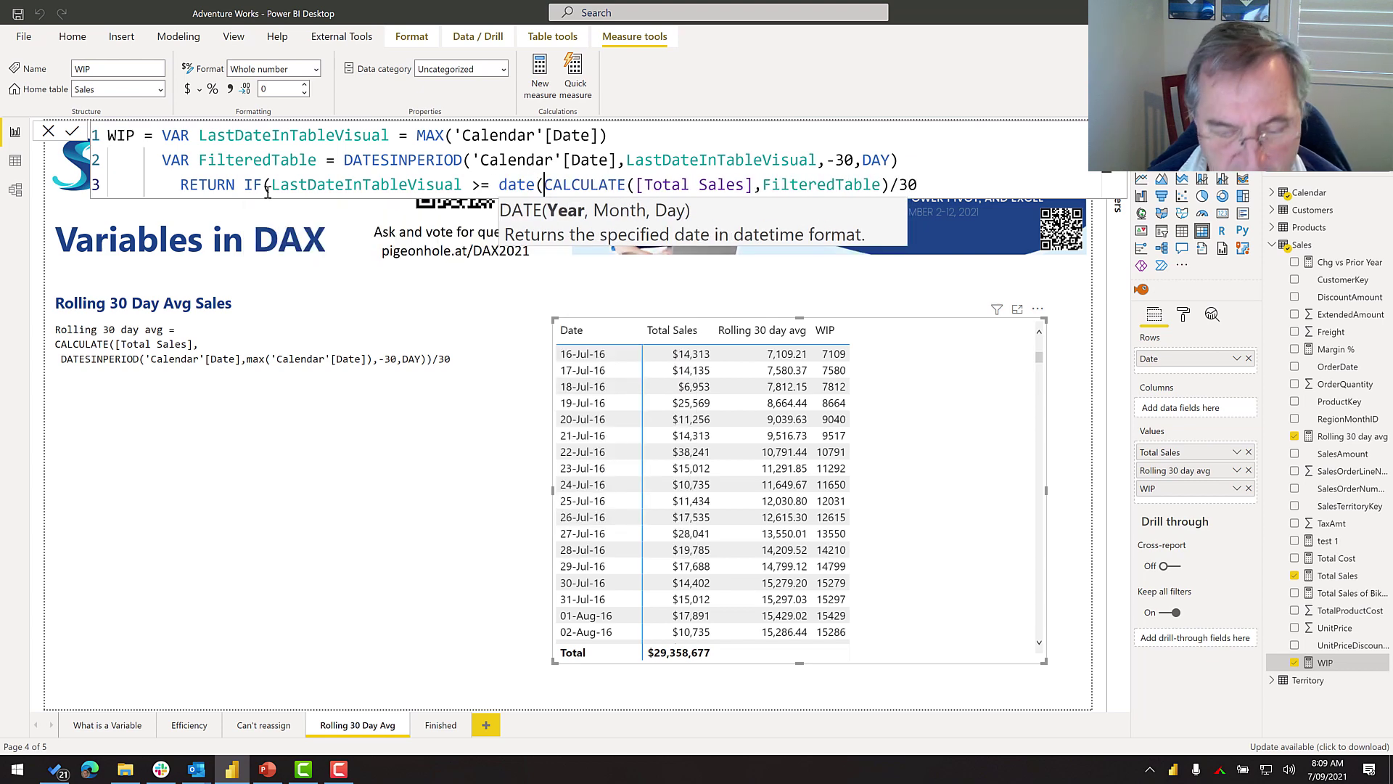
text(2016,)
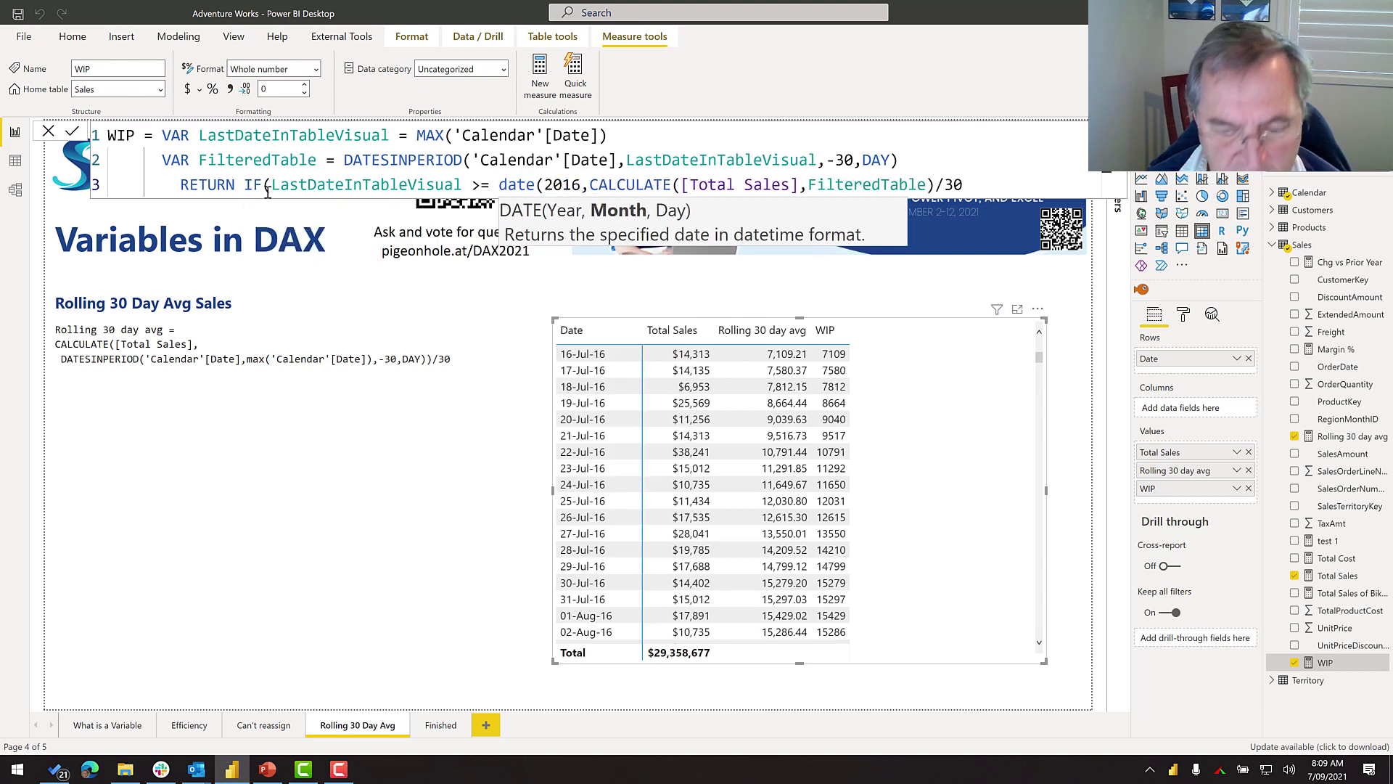
text(7,)
text(30))
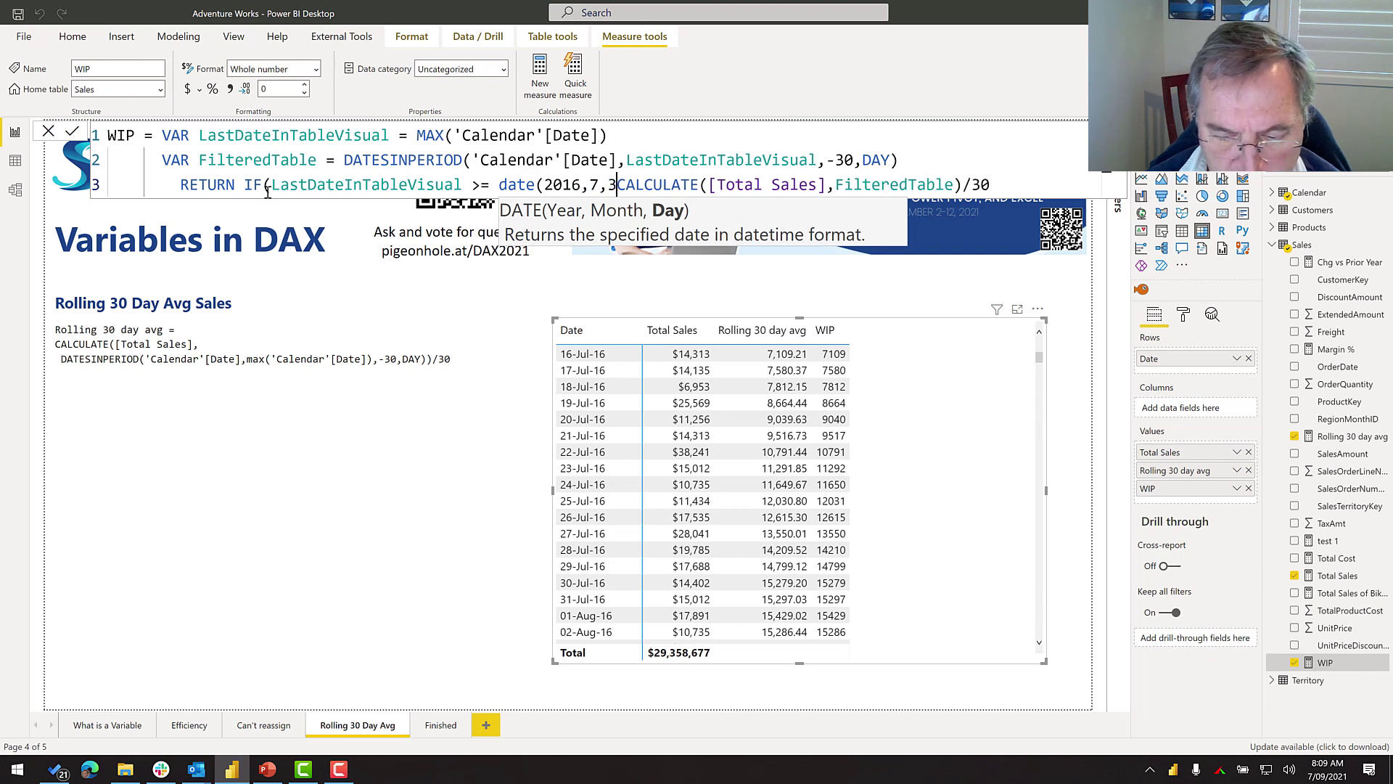
text(,)
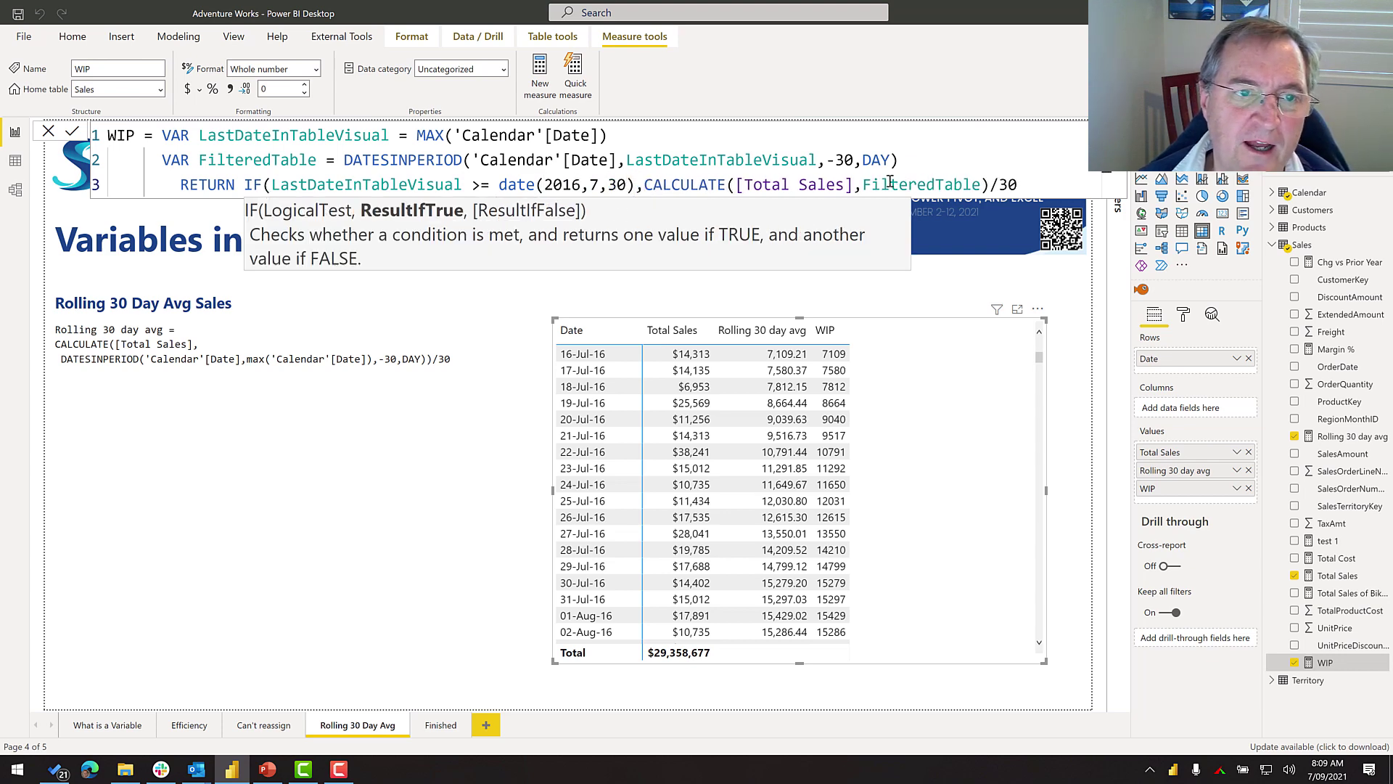
click(1015, 183)
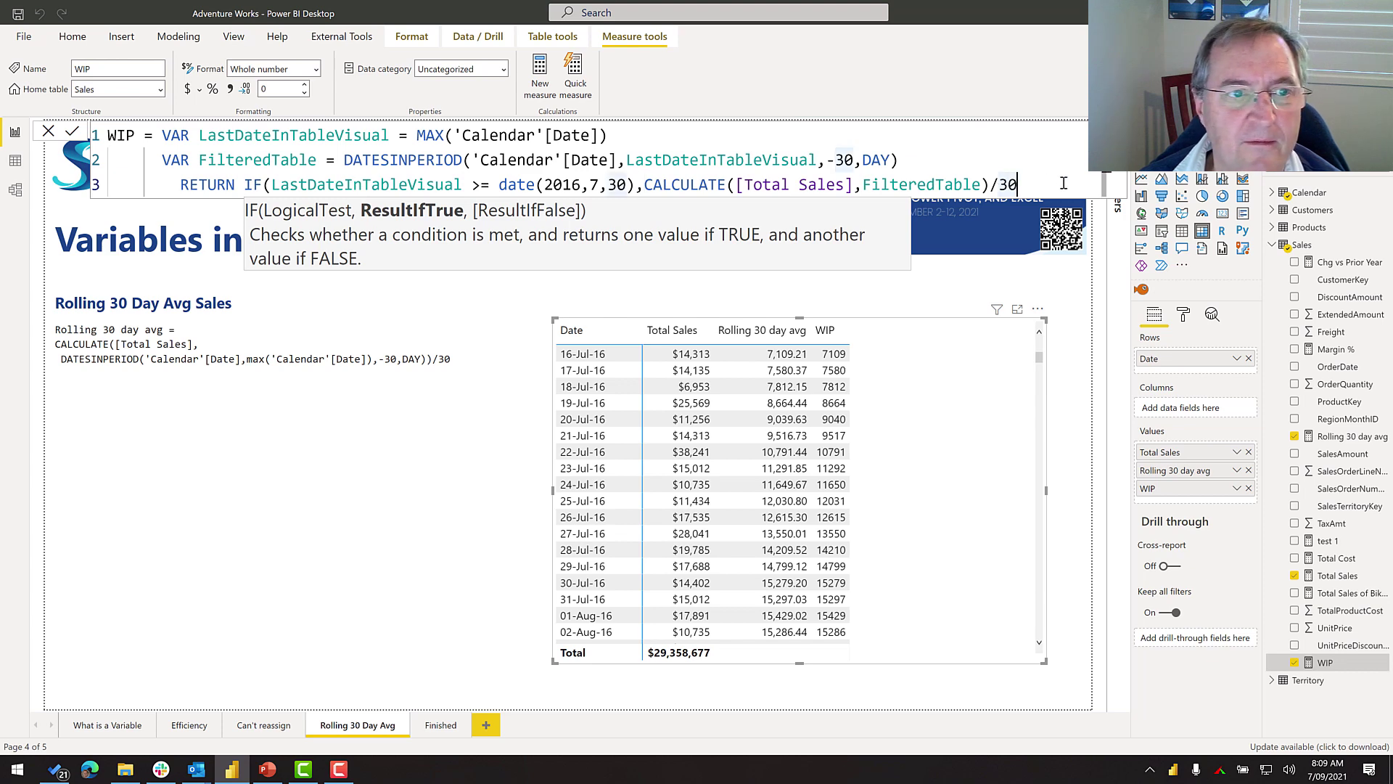
text())
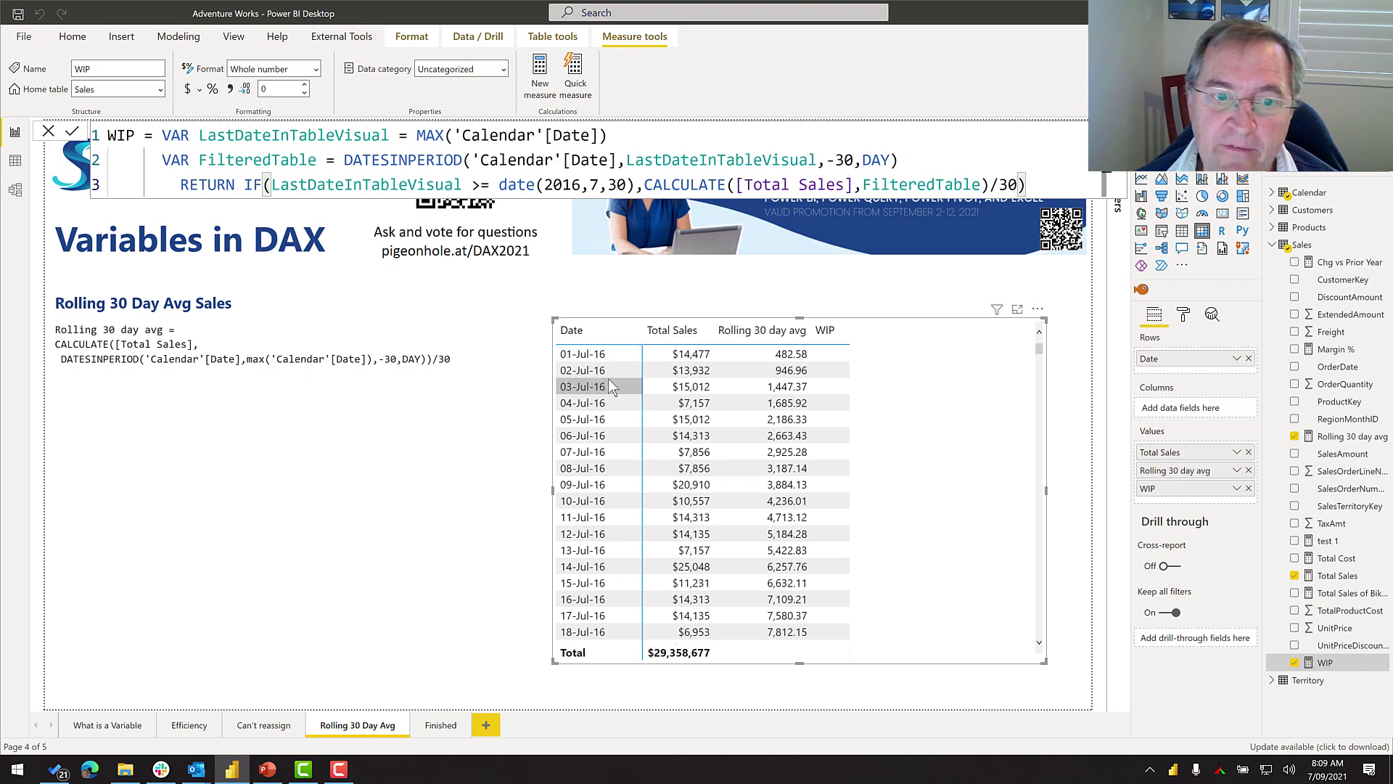
Add a CountOfDays variable on a new line below FilteredTable in the WIP measure and begin it with COUNTROWS.
scroll(610, 386, down, 4)
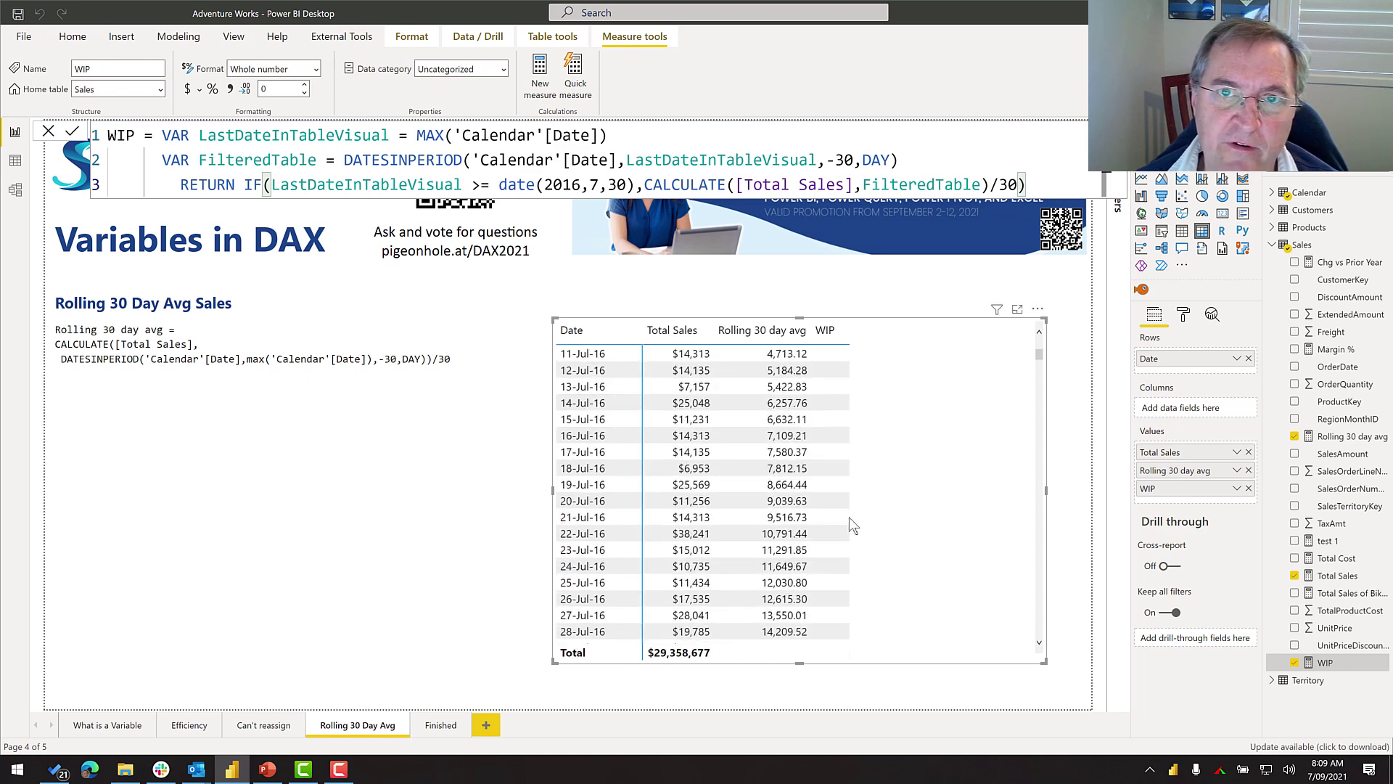
scroll(848, 516, down, 4)
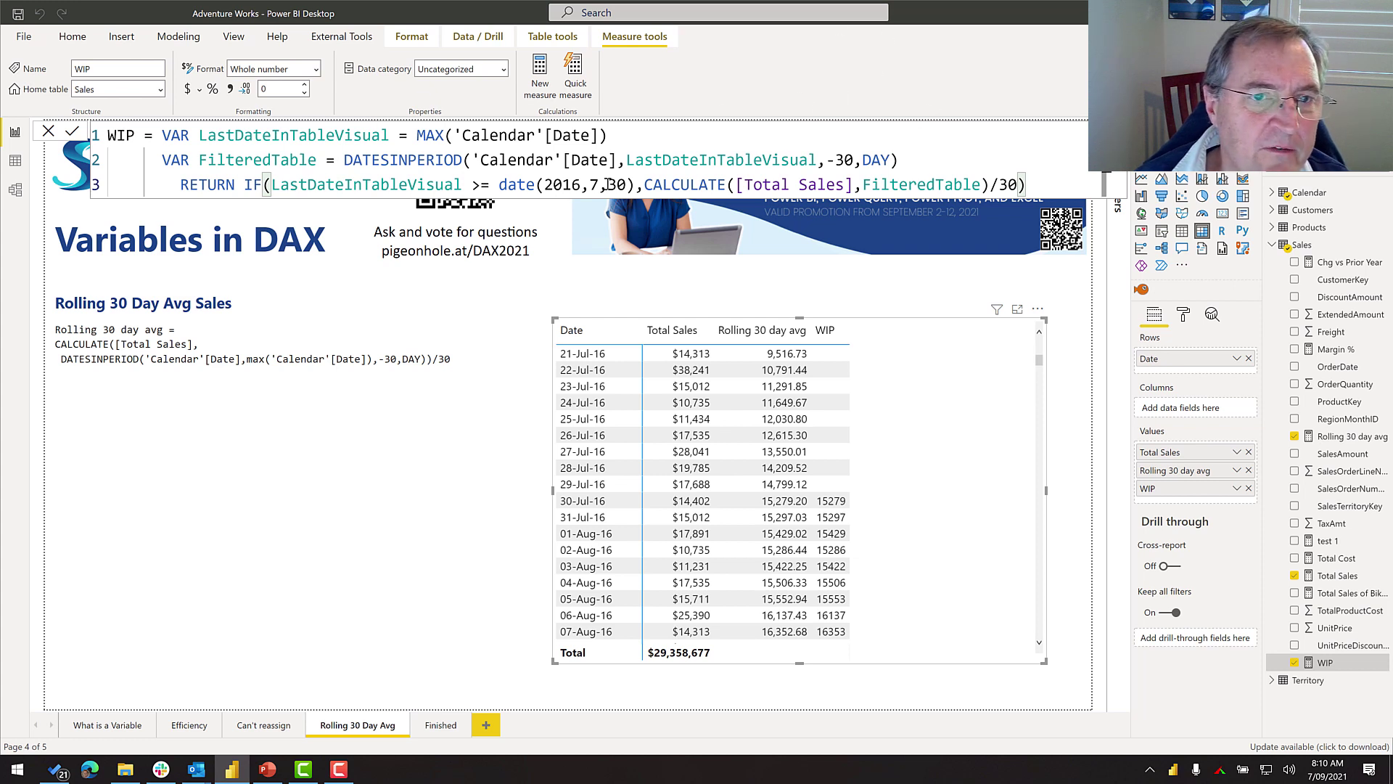
click(916, 158)
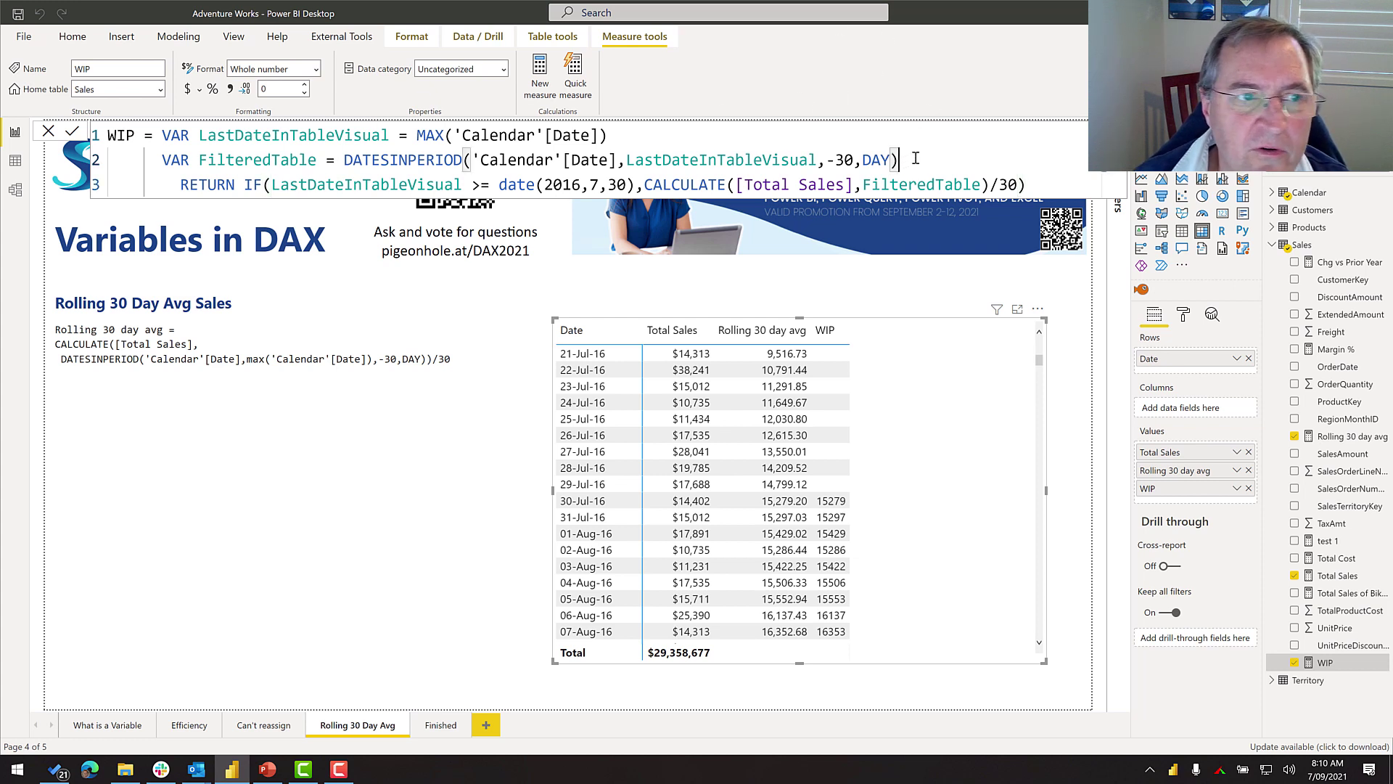
key(shift+Return)
text(VAR)
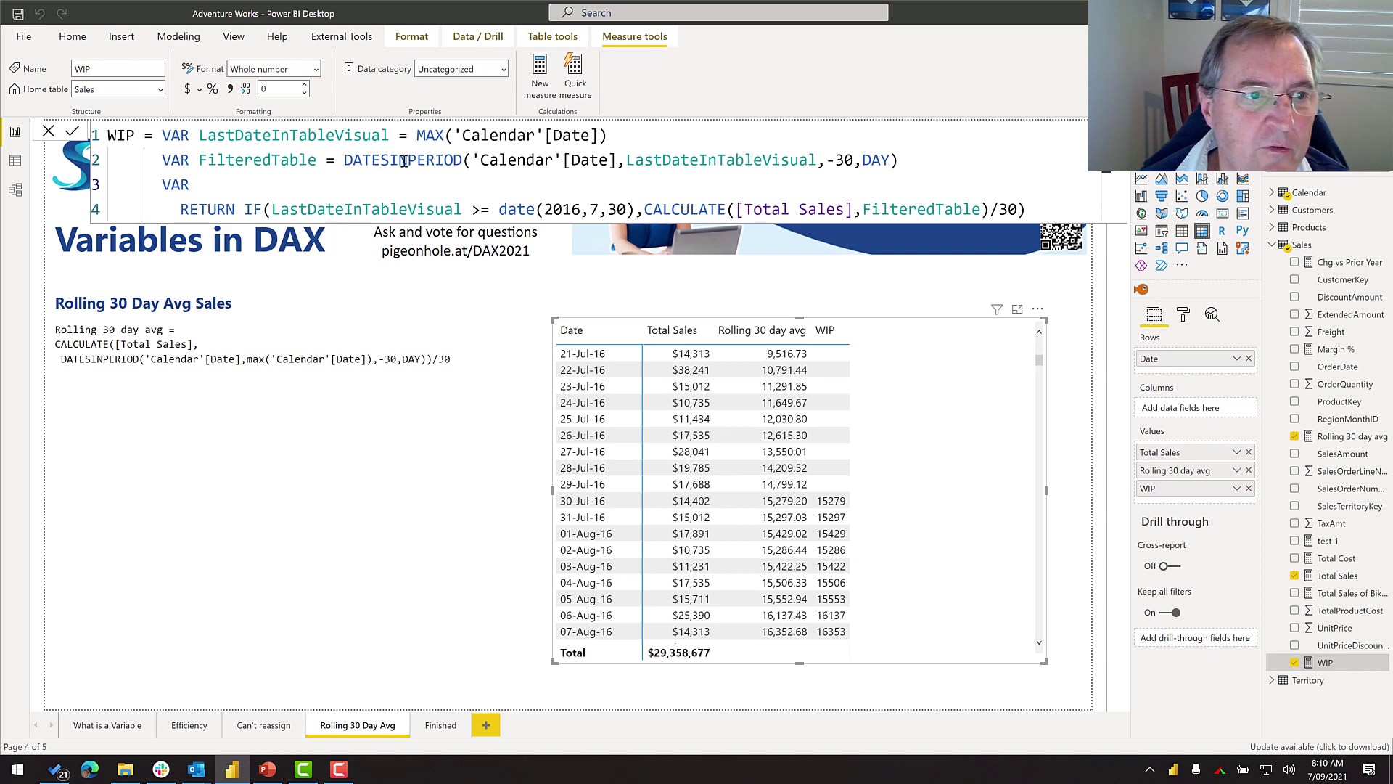
text(CountO)
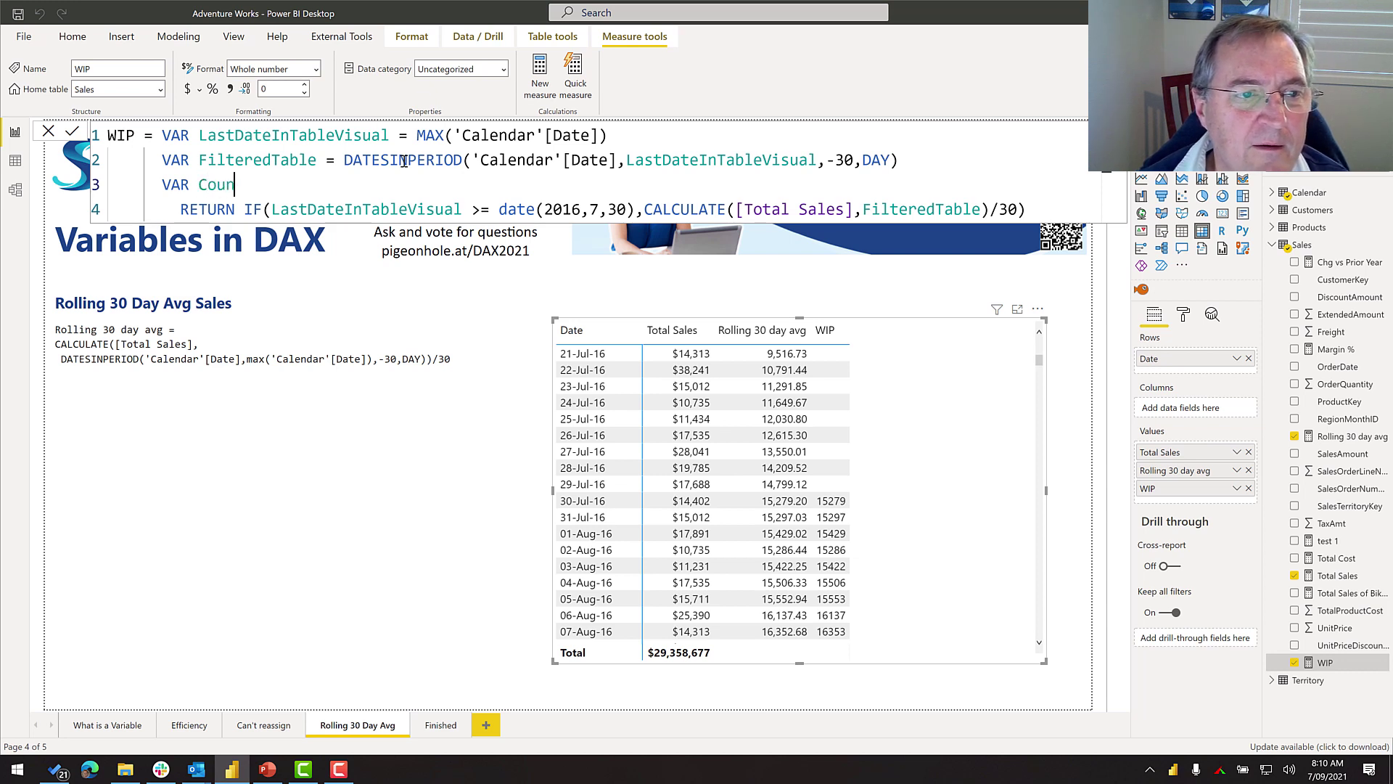
key(BackSpace)
text(OfD)
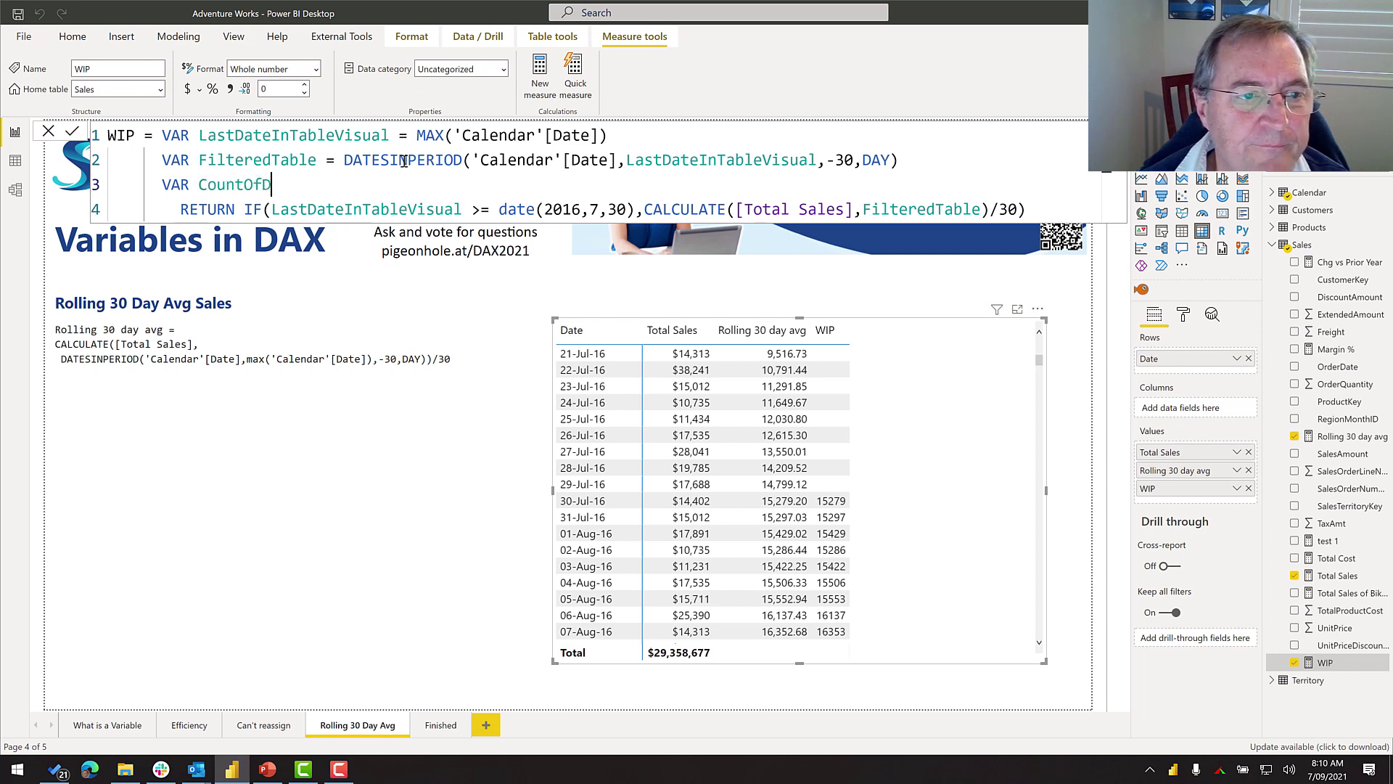
text(ays = countro)
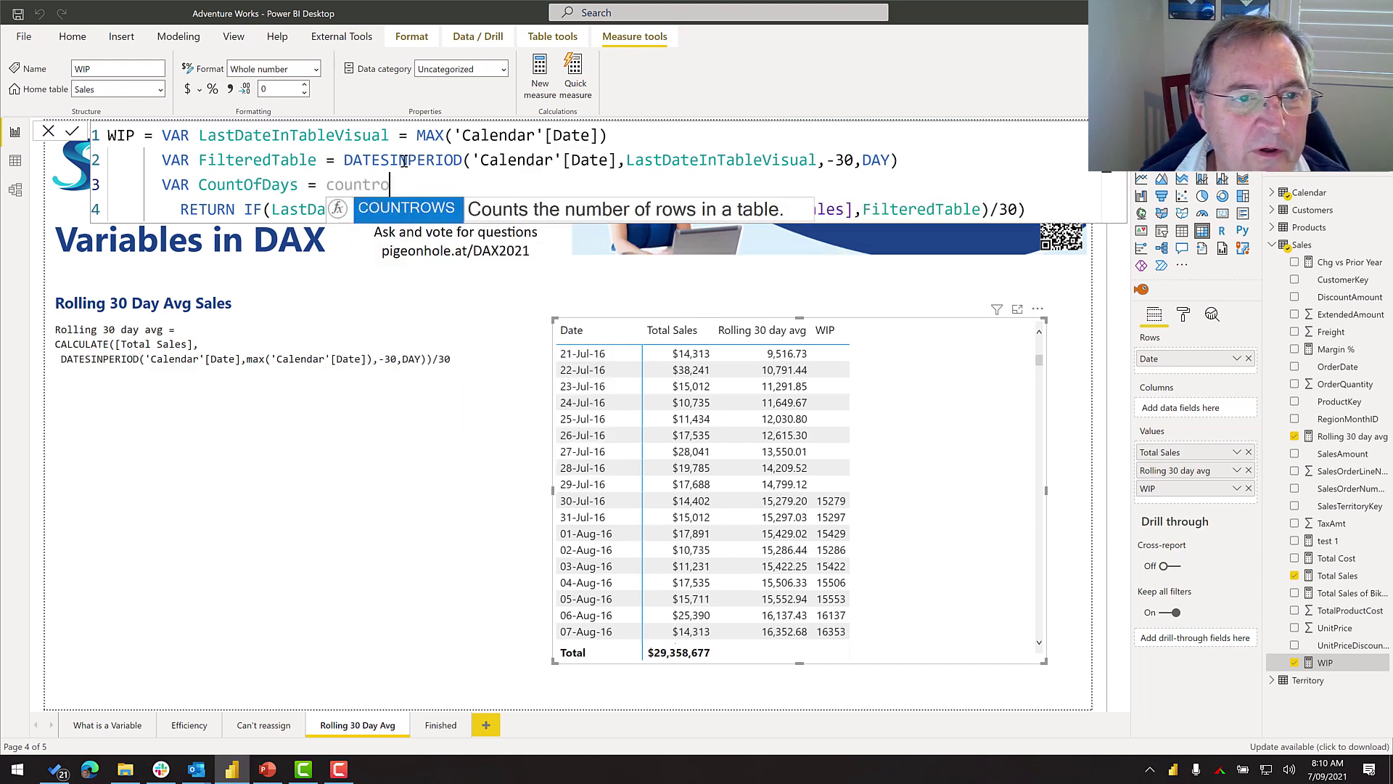
key(Tab)
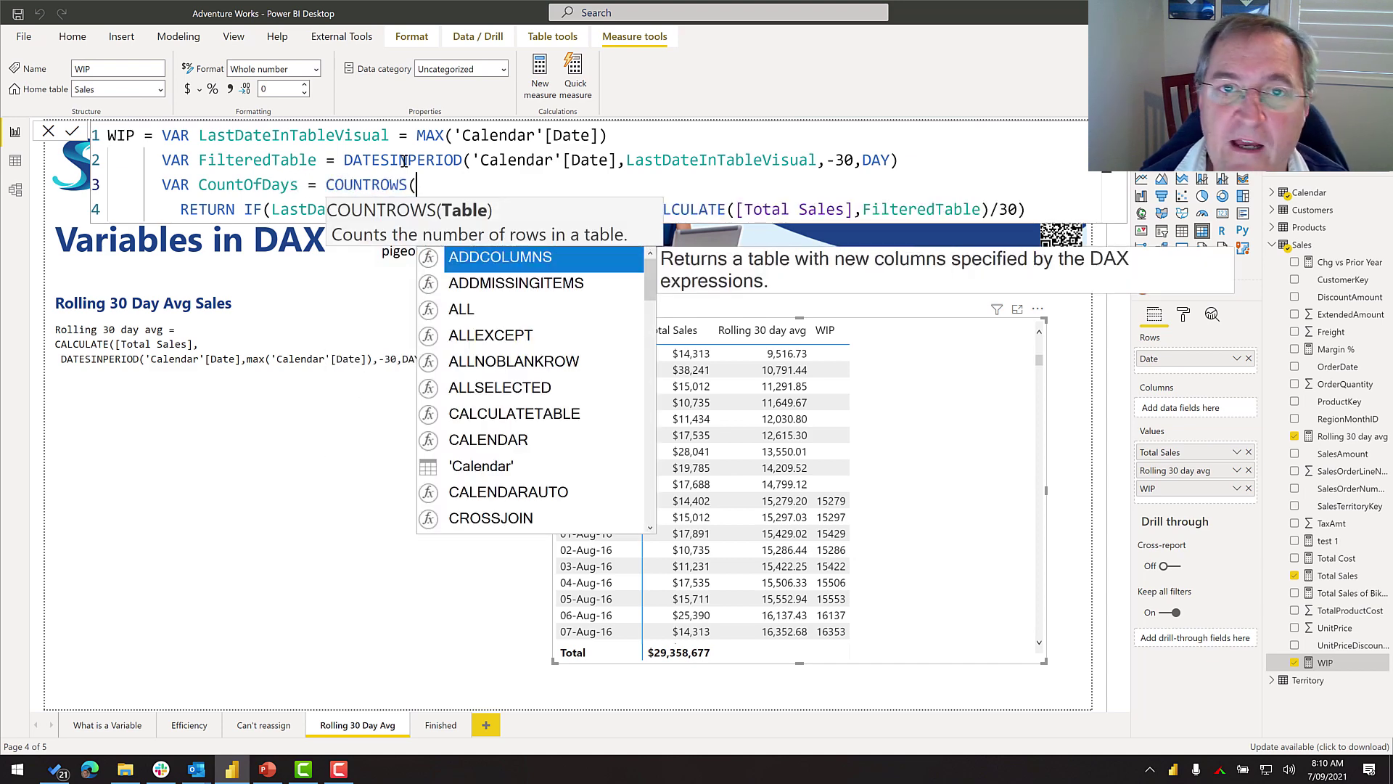
Use FilteredTable as the COUNTROWS argument and close the CountOfDays expression.
key(BackSpace)
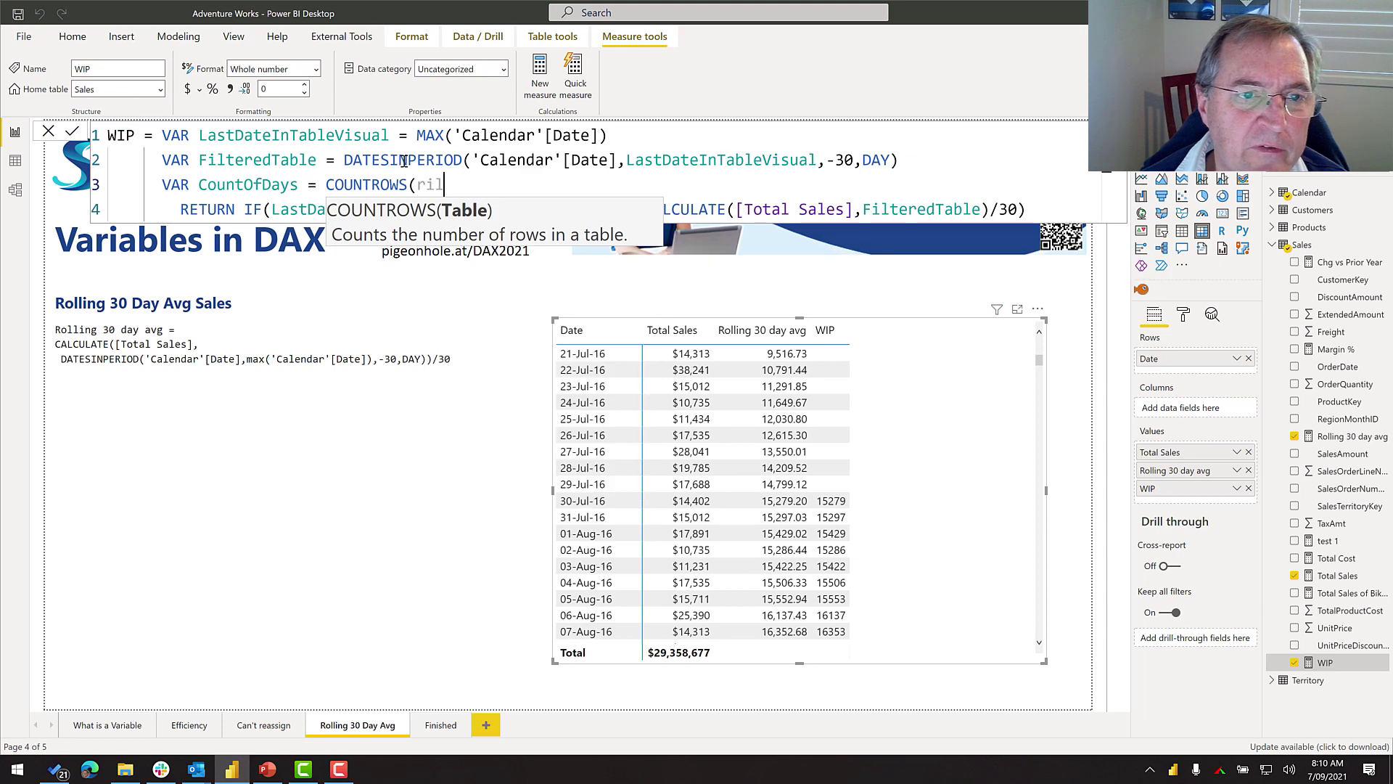
text(fil)
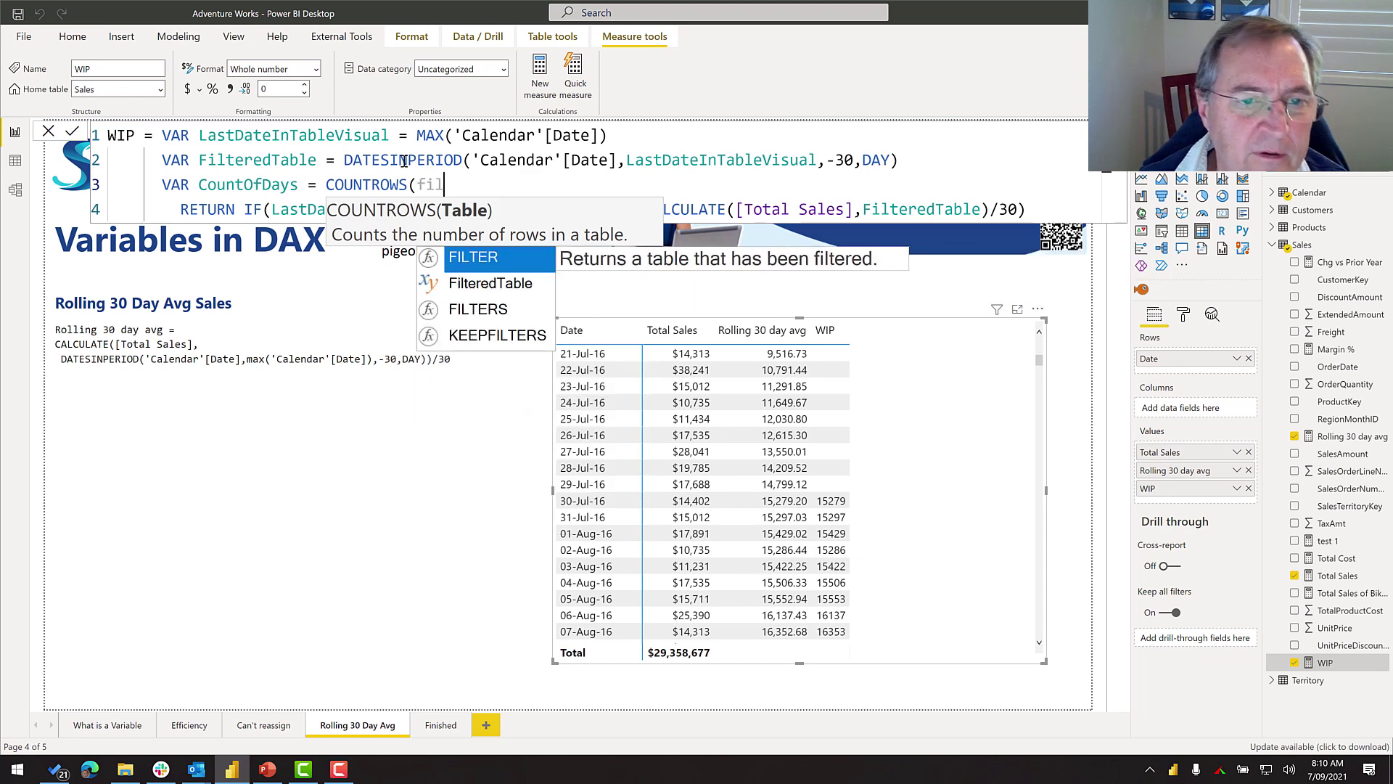
key(Down)
key(Tab)
text())
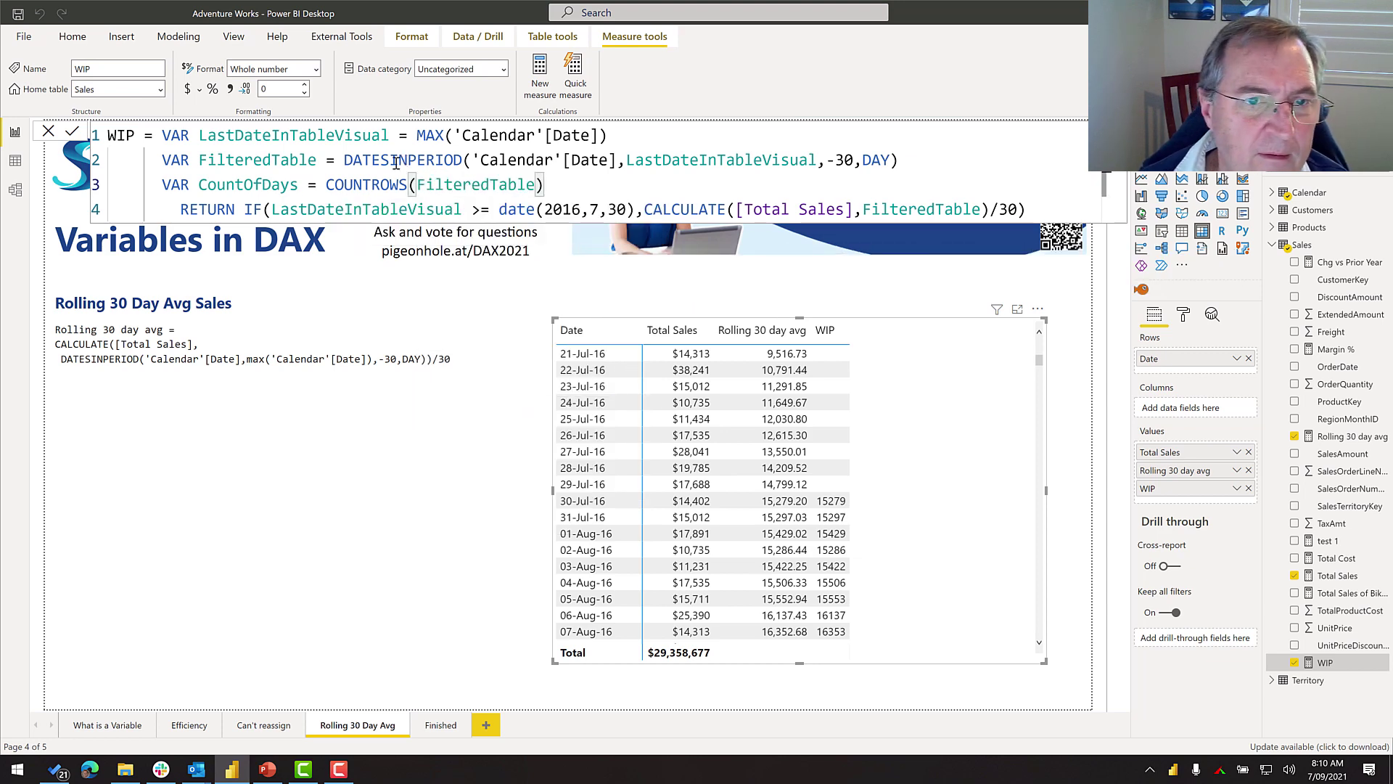
Replace the RETURN keyword before the IF expression with VAR Result = so that the expression is stored in a variable.
double_click(209, 209)
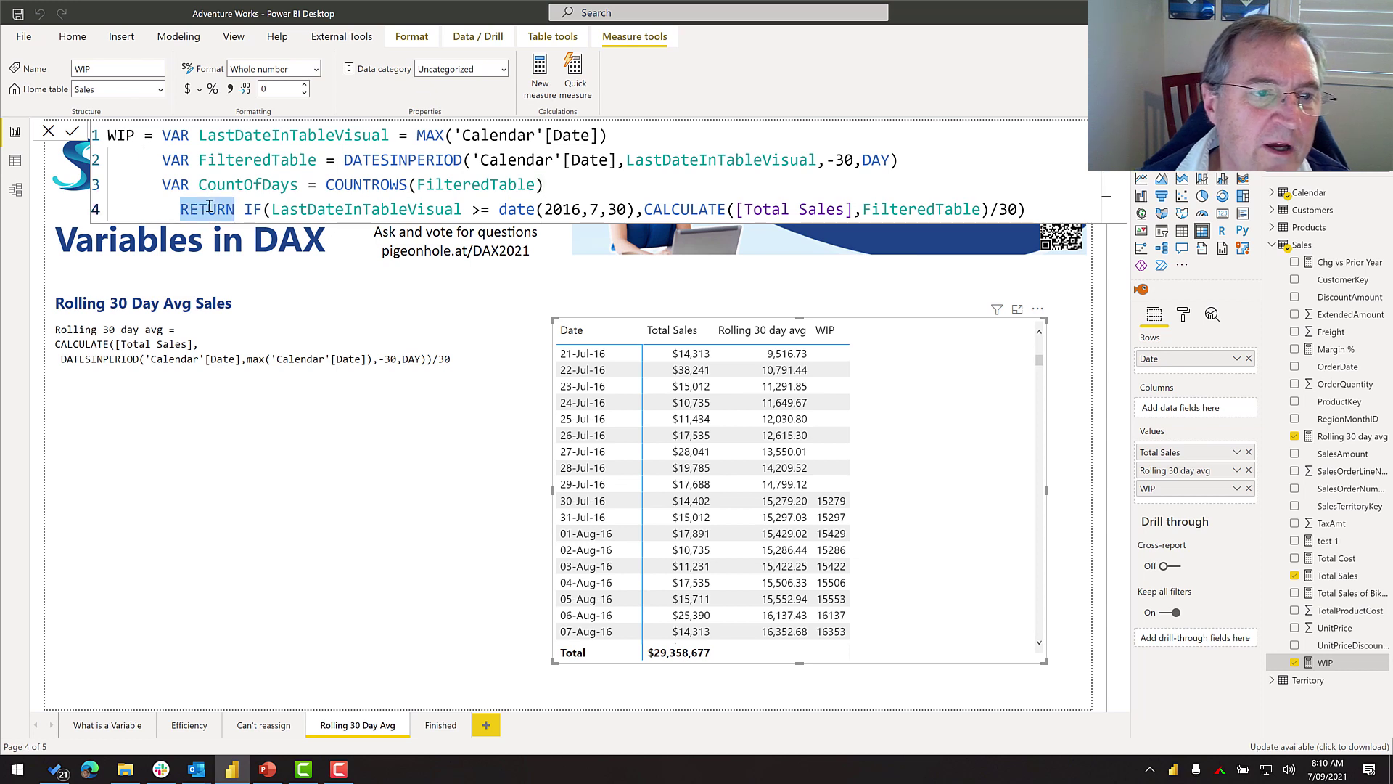
key(BackSpace)
key(BackSpace)
key(BackSpace)
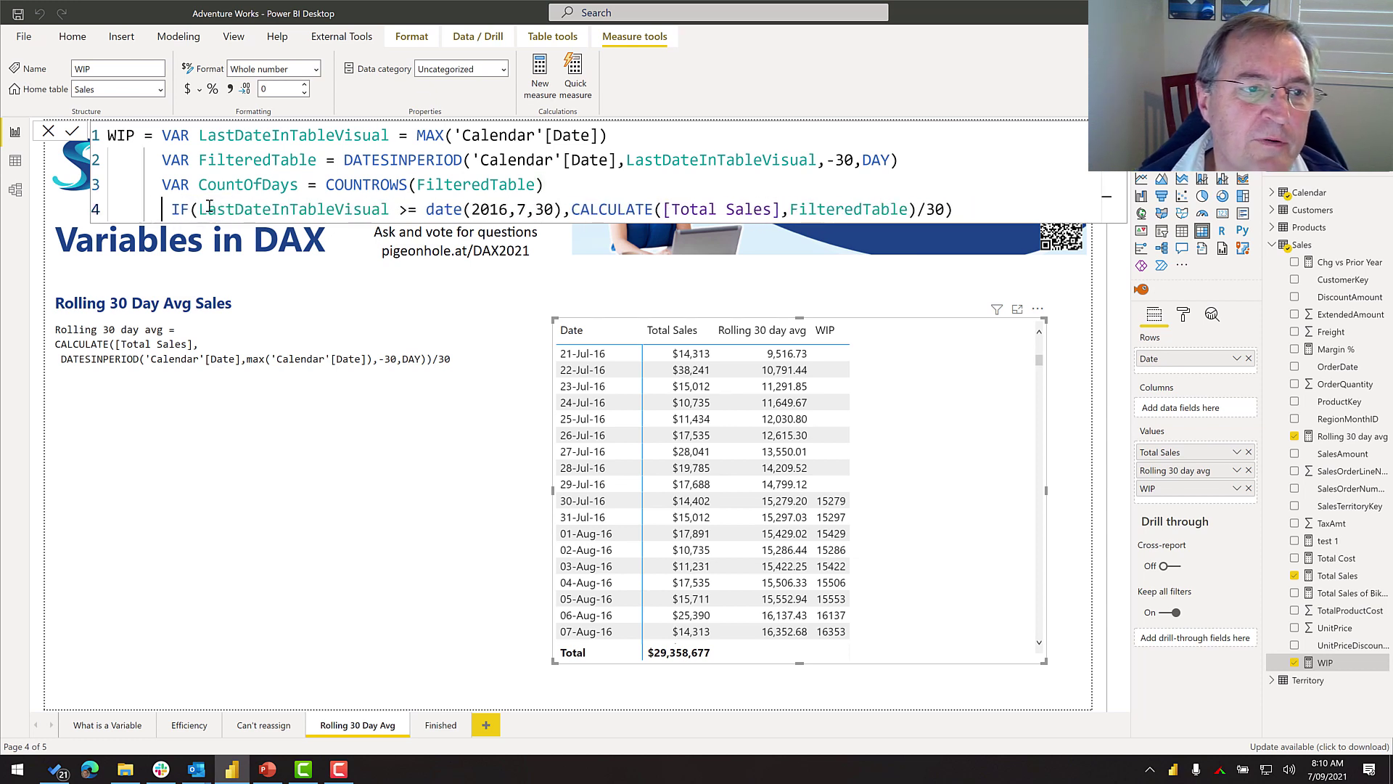
text(VAR  )
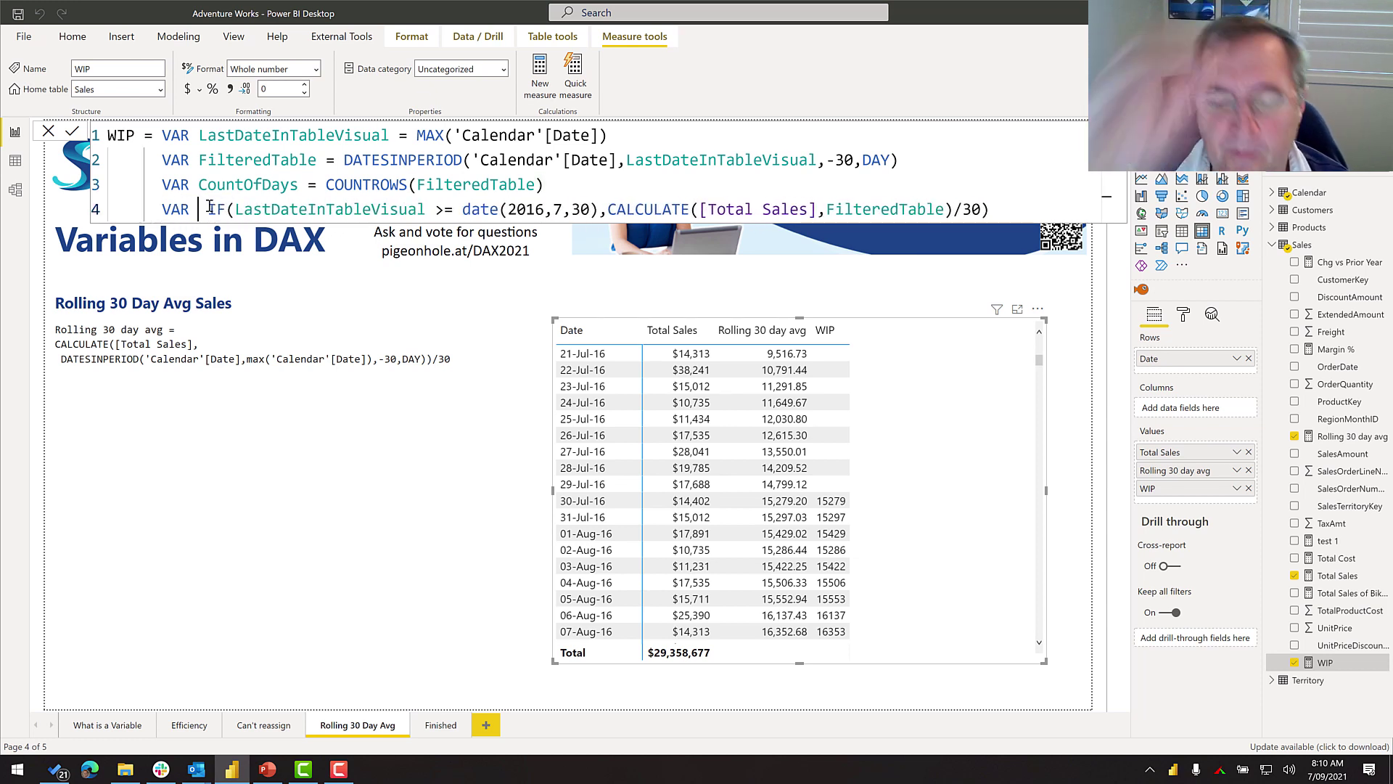
text(Result )
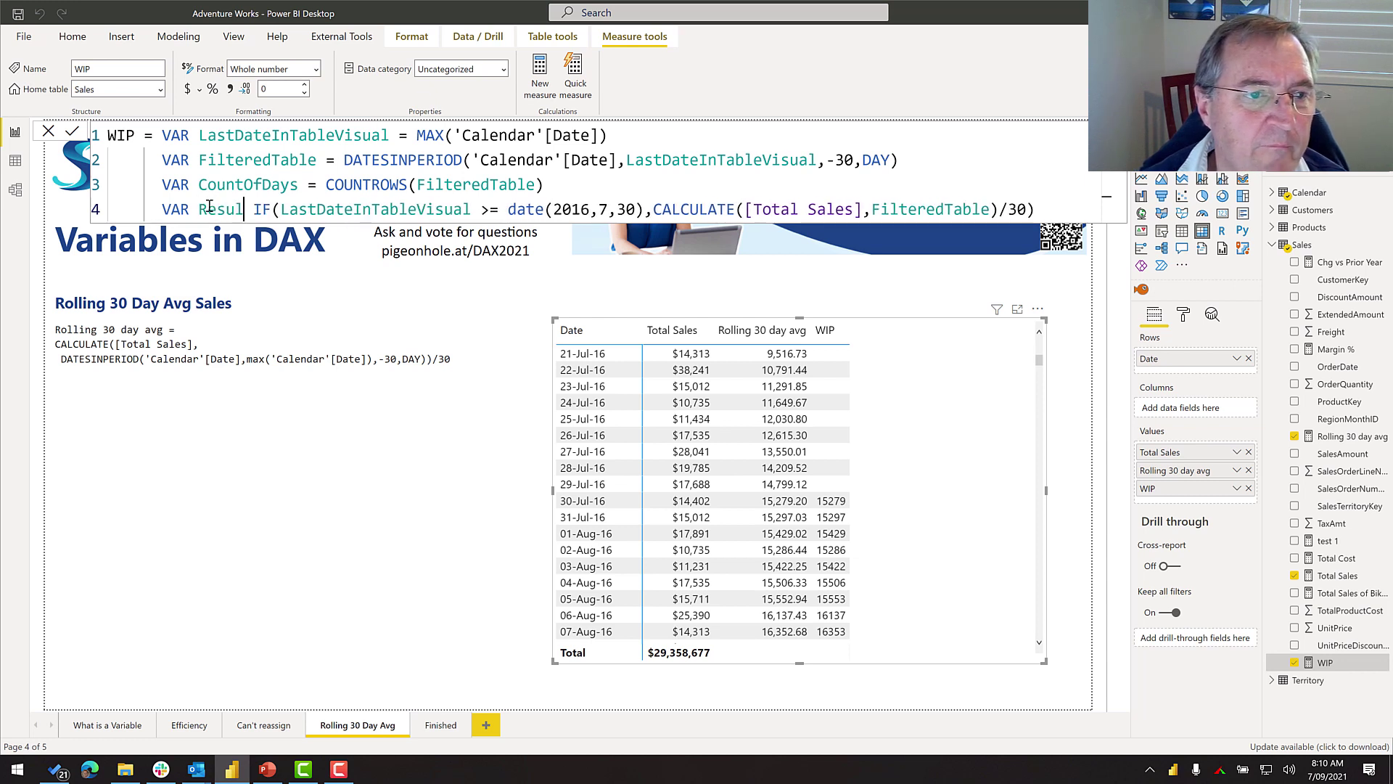
text(=)
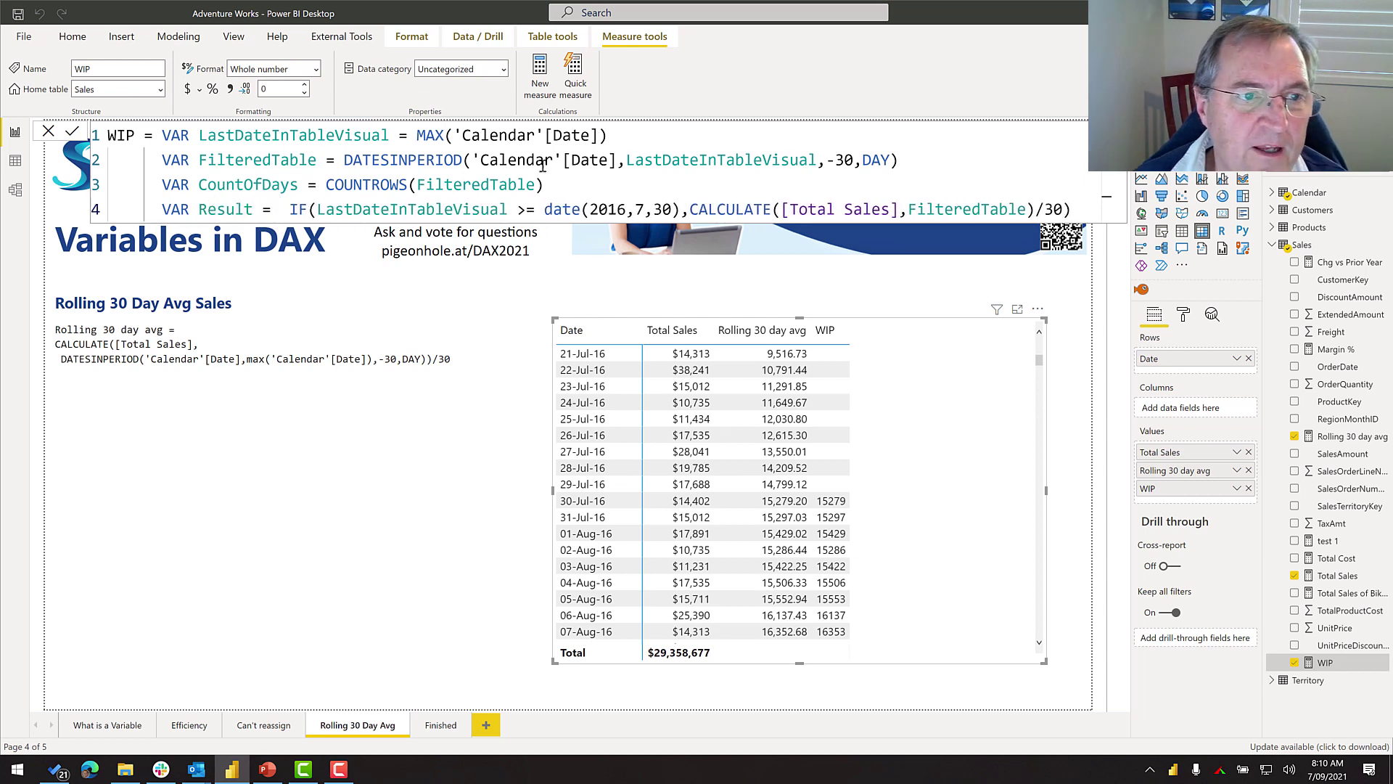
Add a RETURN line outputting CountOfDays below the Result variable, commit the measure, and check the day counts in the table.
click(1086, 216)
key(shift+Return)
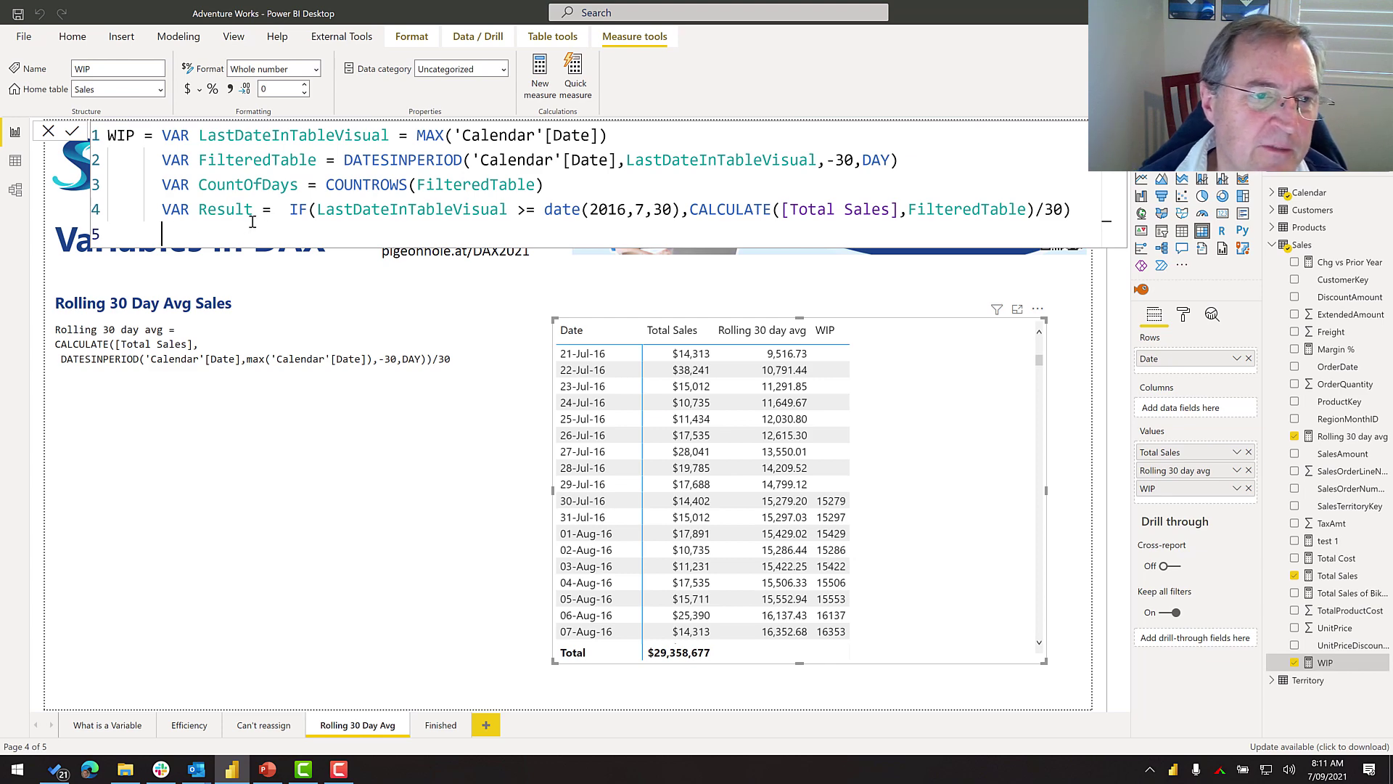
text(RETURN )
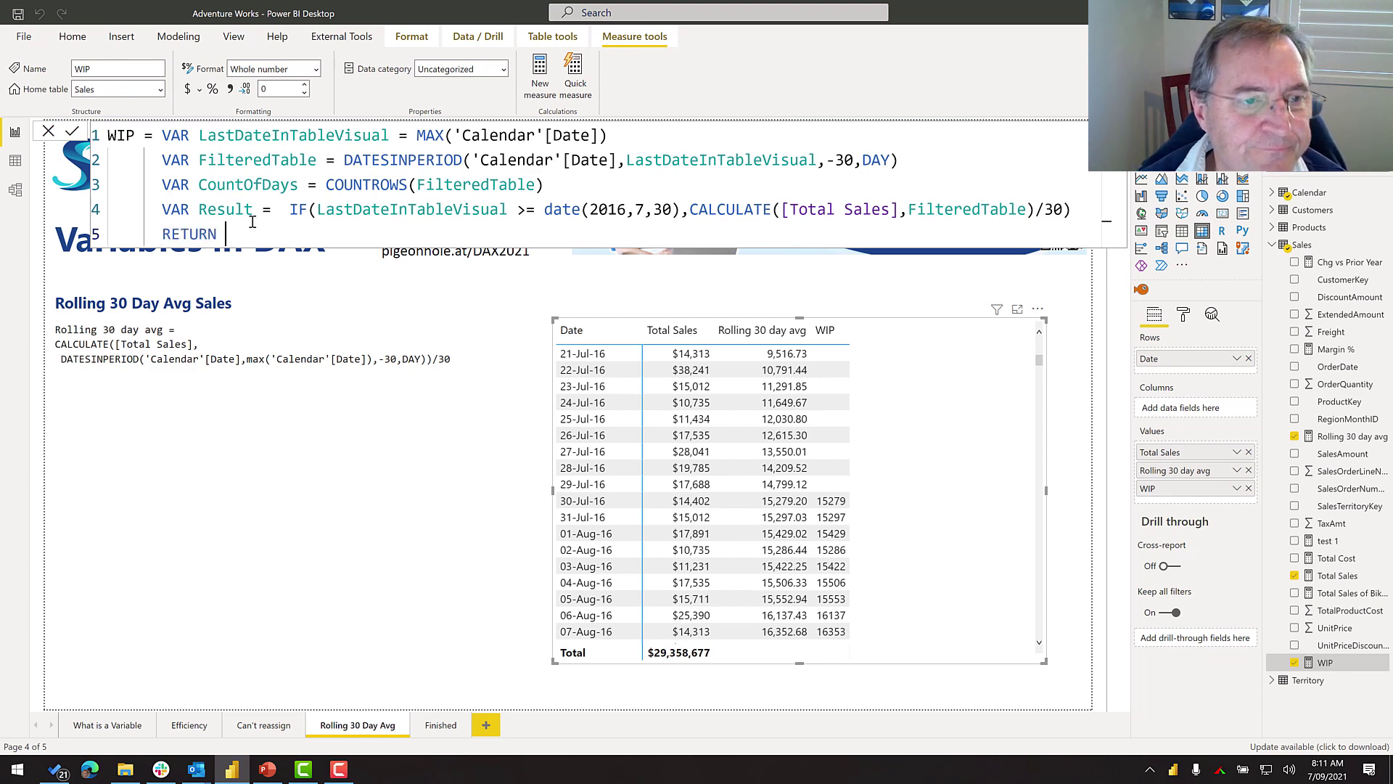
text(count)
key(Down)
key(Down)
key(Down)
key(Down)
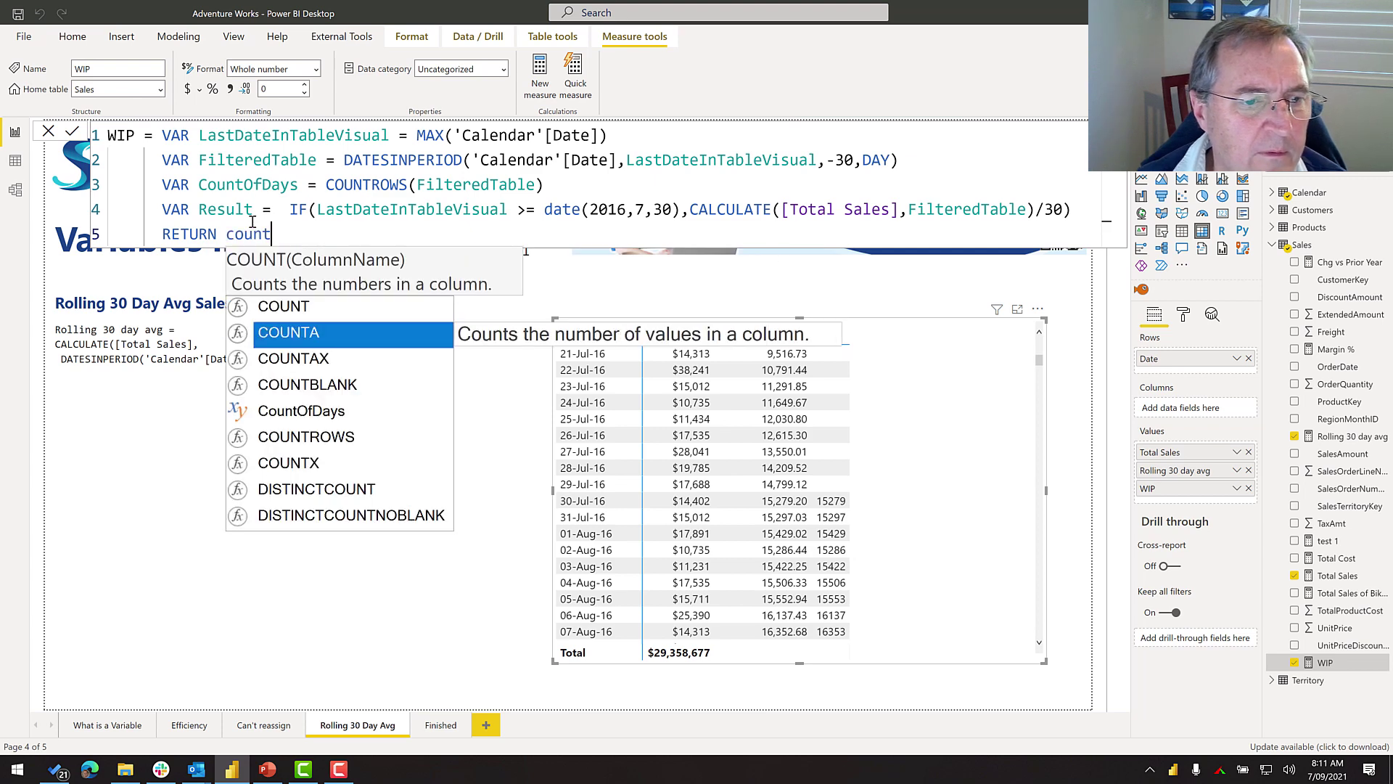
key(Tab)
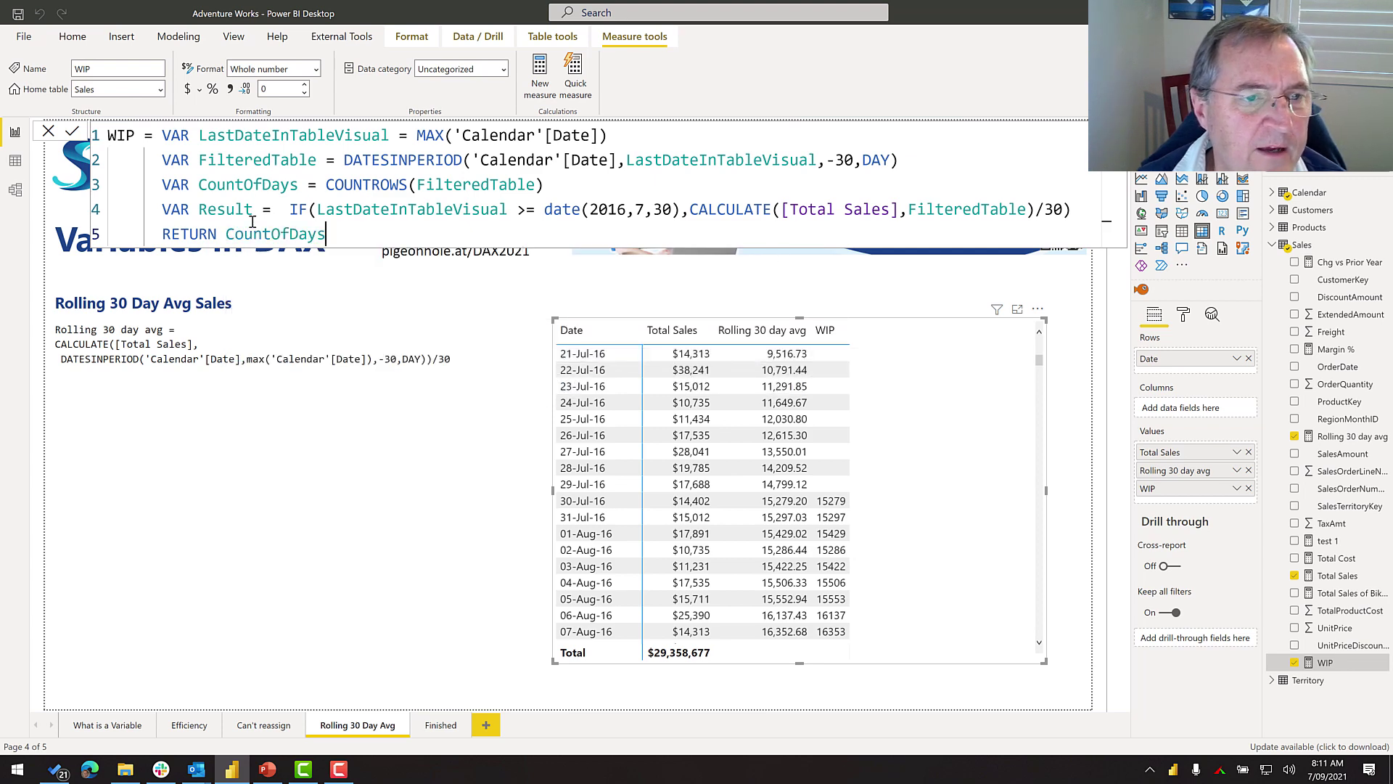
click(75, 130)
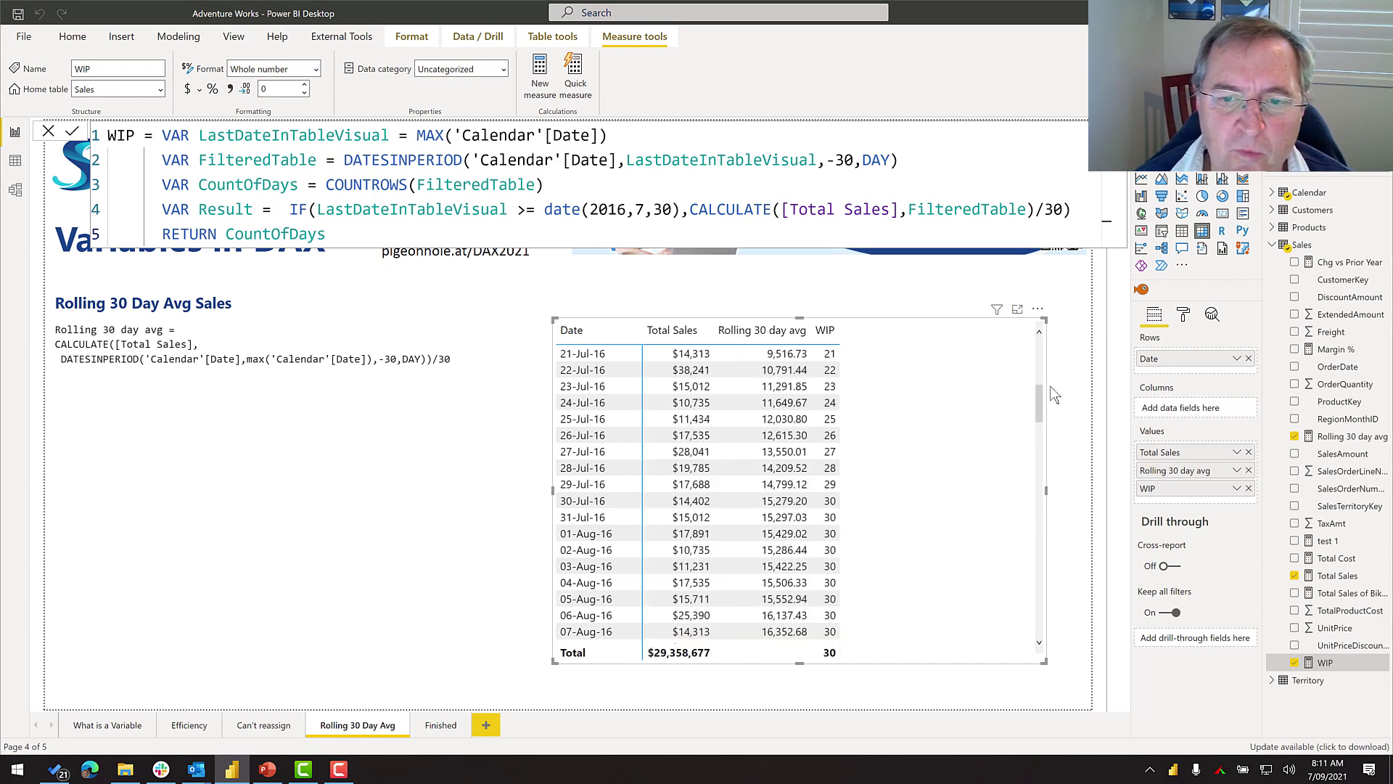
scroll(924, 410, up, 3)
scroll(847, 523, down, 5)
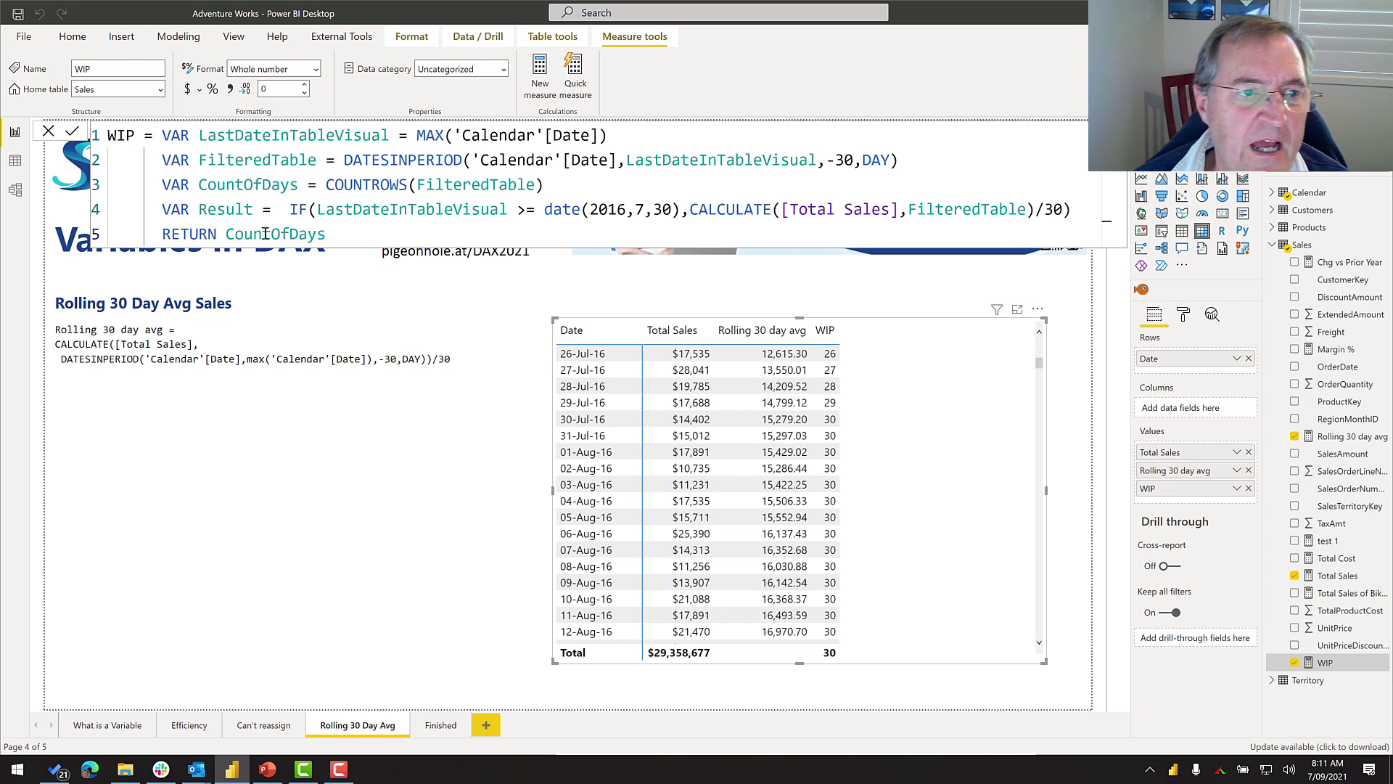
Remove the IF function and its LastDateInTableVisual >= date(2016,7,30) test from the Result variable.
click(313, 209)
click(690, 209)
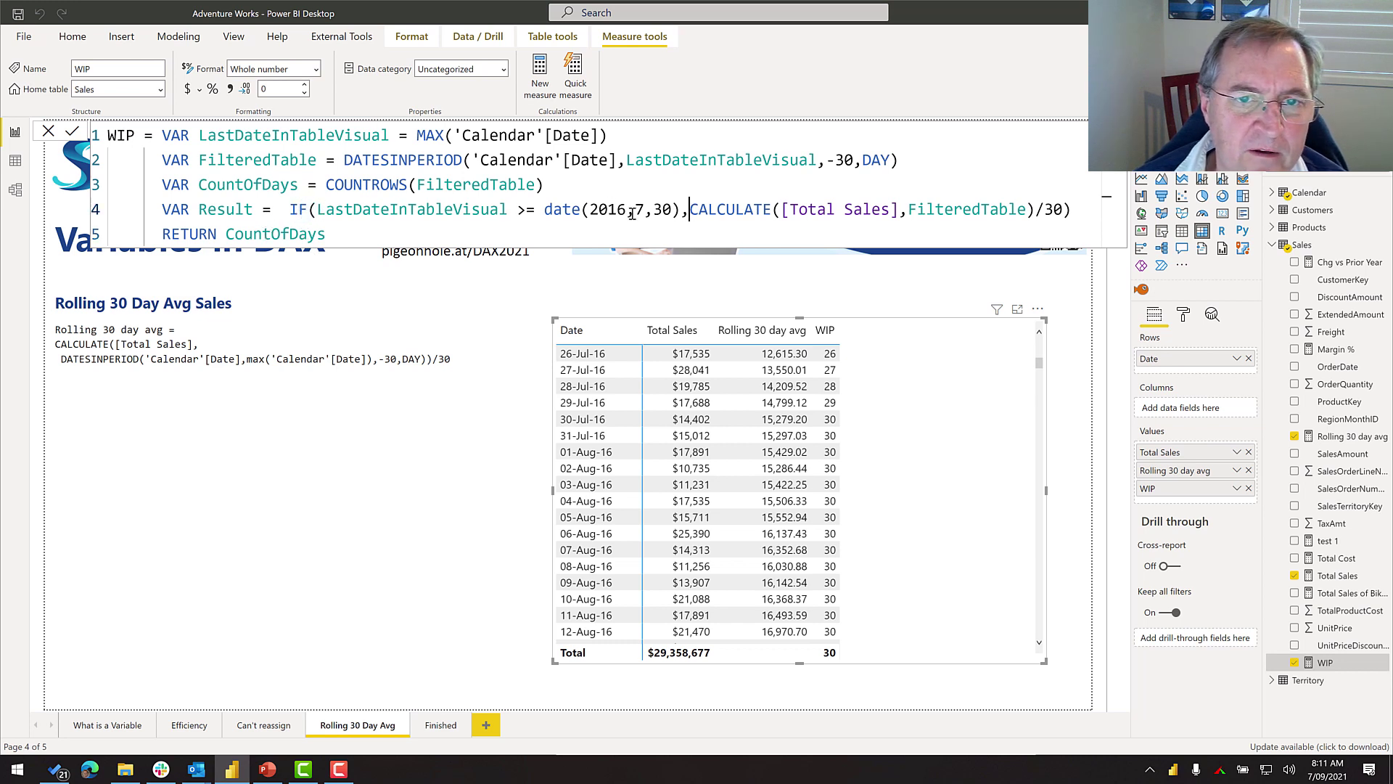
drag(689, 209, 290, 209)
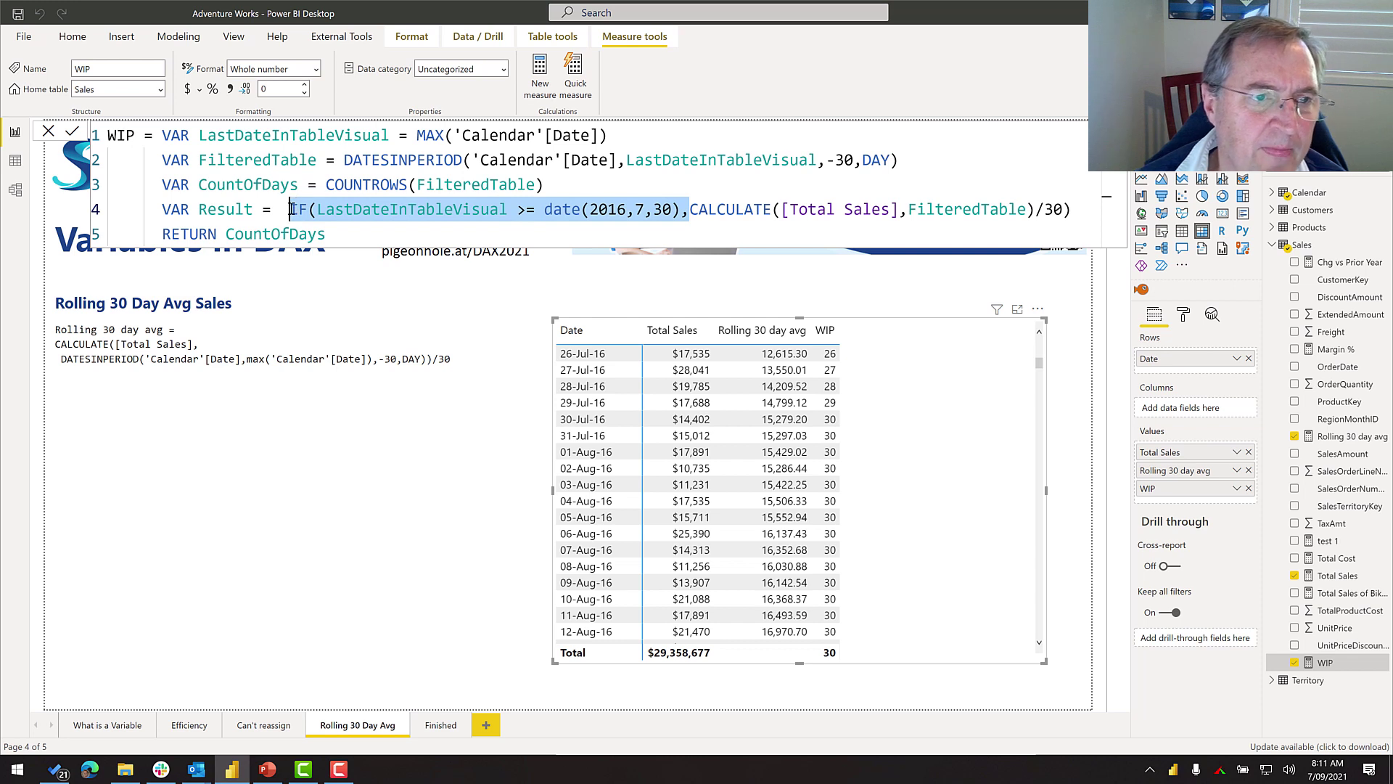
key(Delete)
Replace the fixed divisor 30 and the leftover closing bracket in Result with division by CountOfDays.
drag(635, 209, 703, 209)
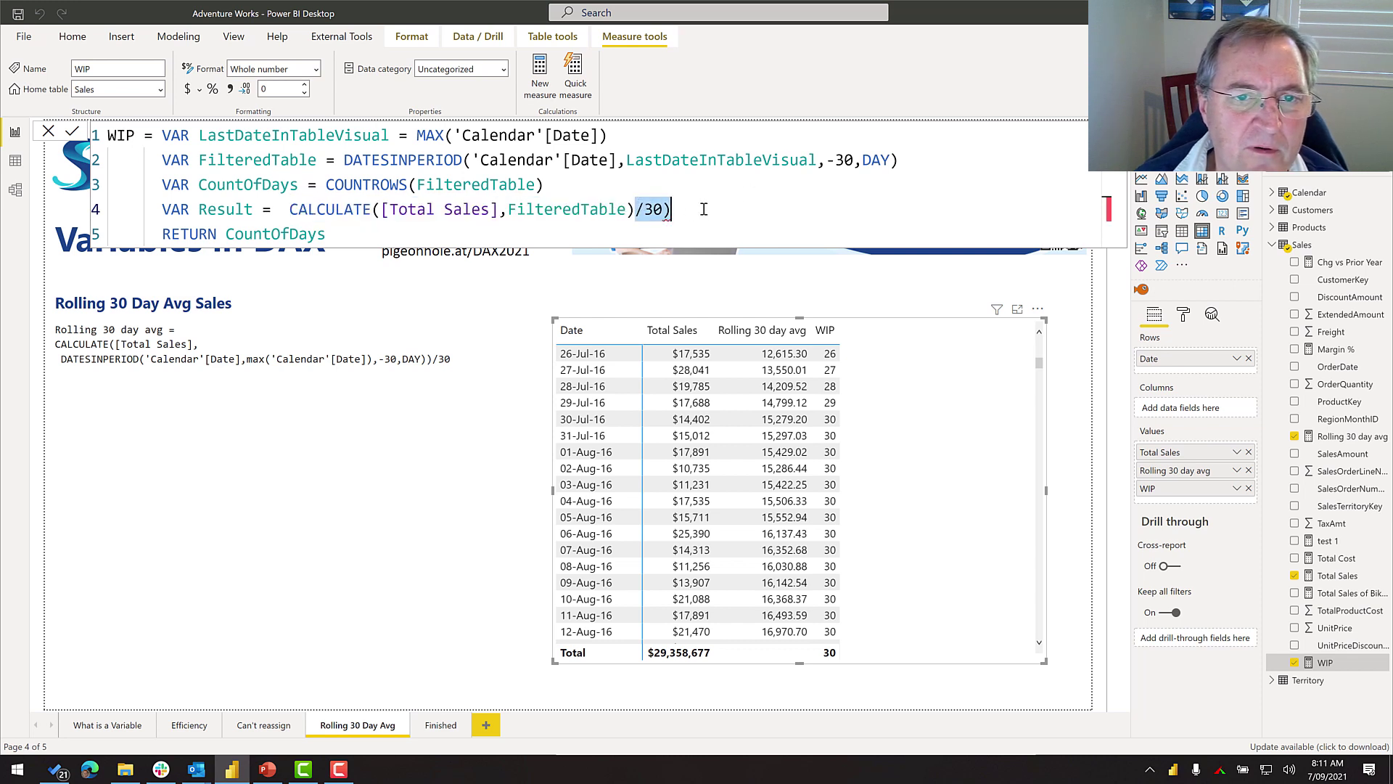
key(Delete)
text(/count)
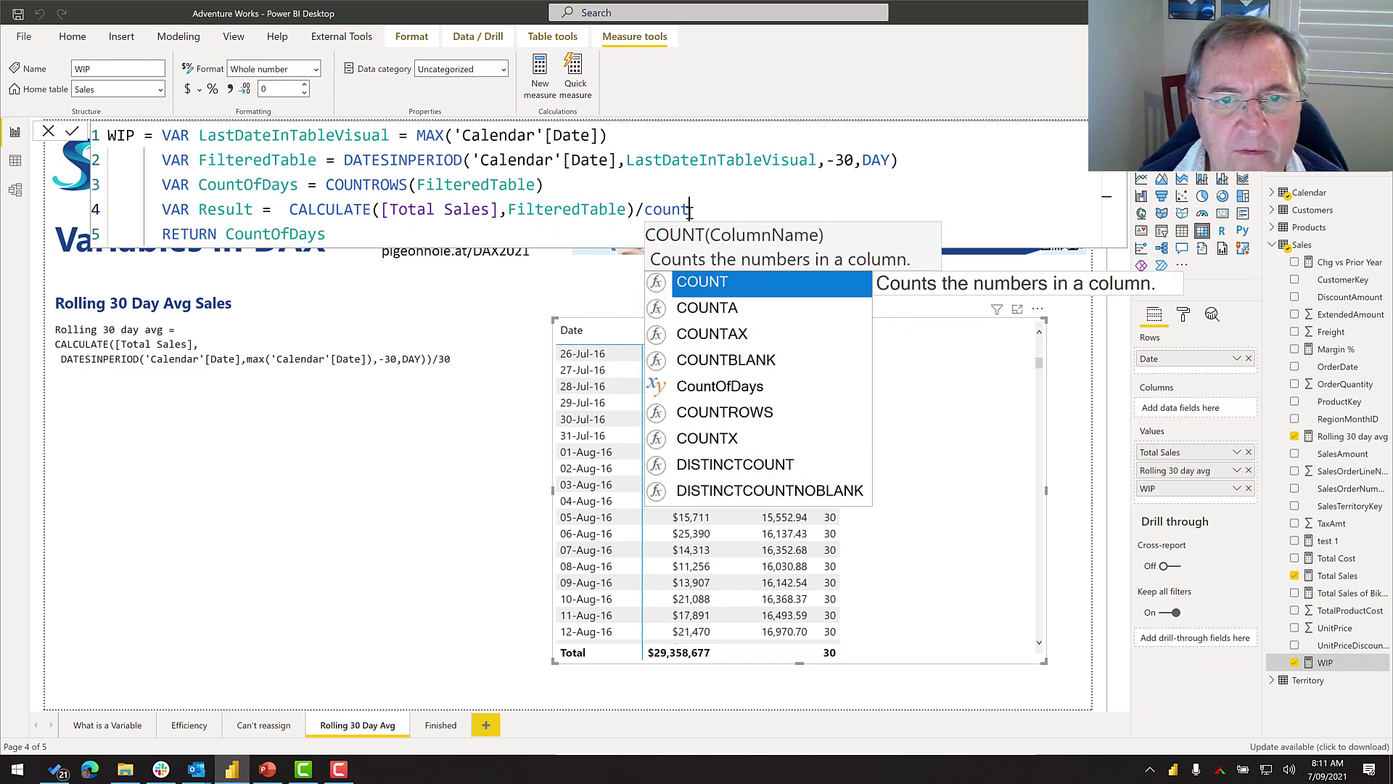
text(o)
key(Tab)
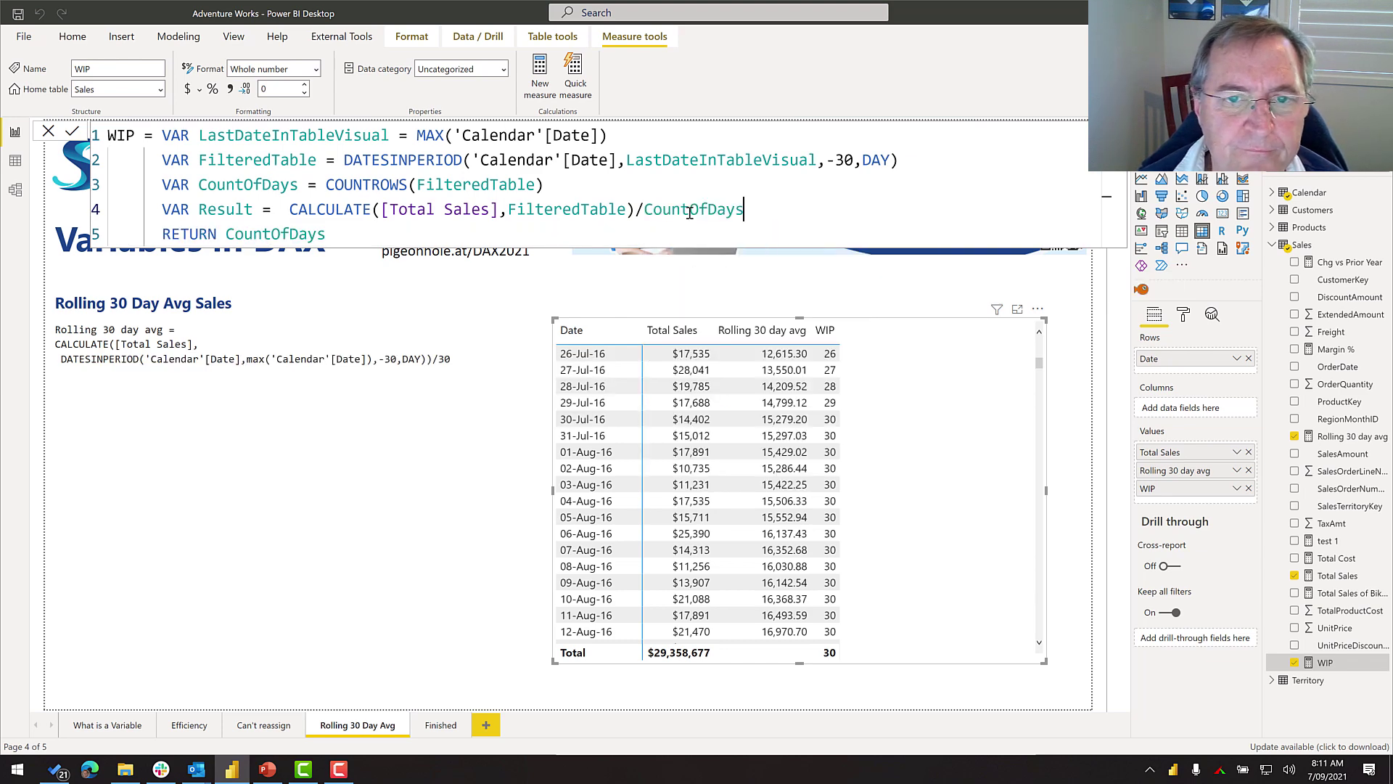
Change the RETURN line to output Result and commit the WIP measure.
double_click(273, 233)
text(Res)
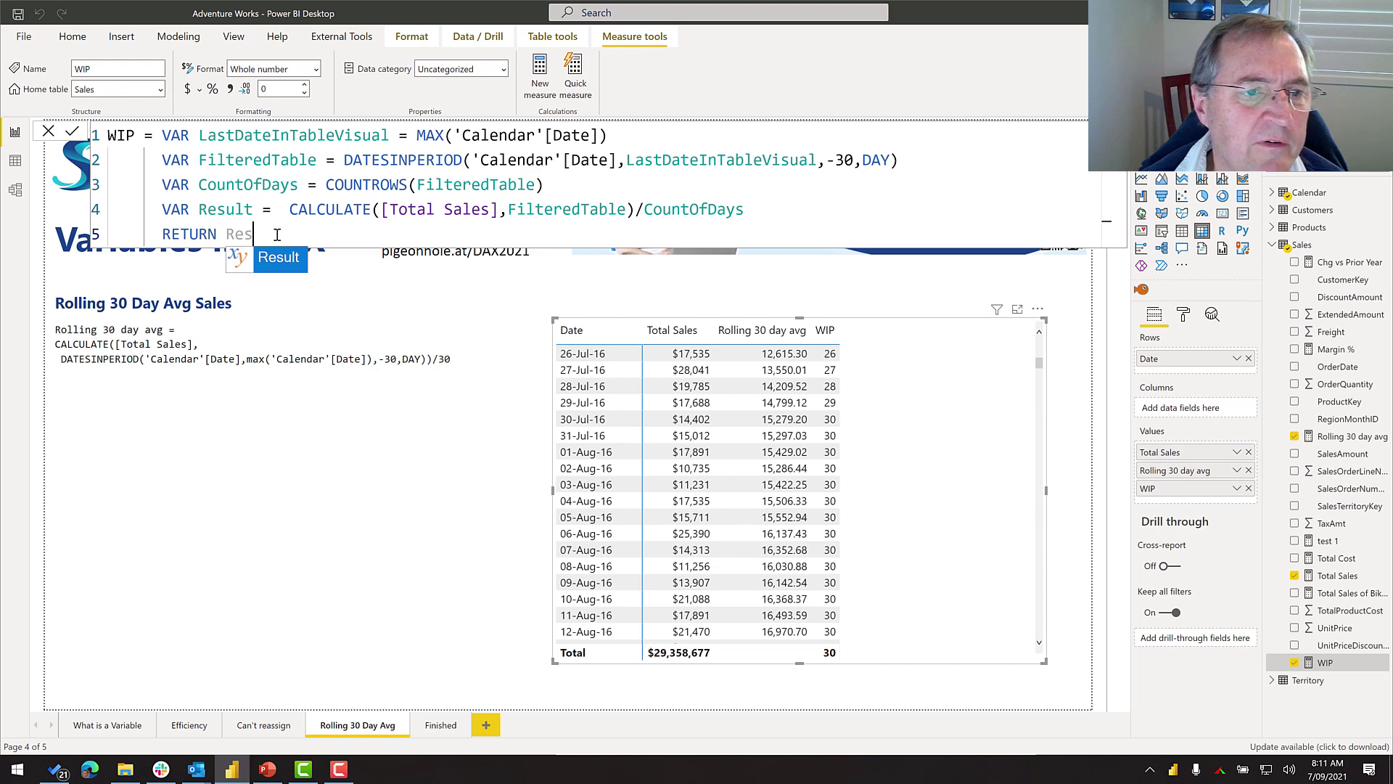
key(Tab)
click(72, 132)
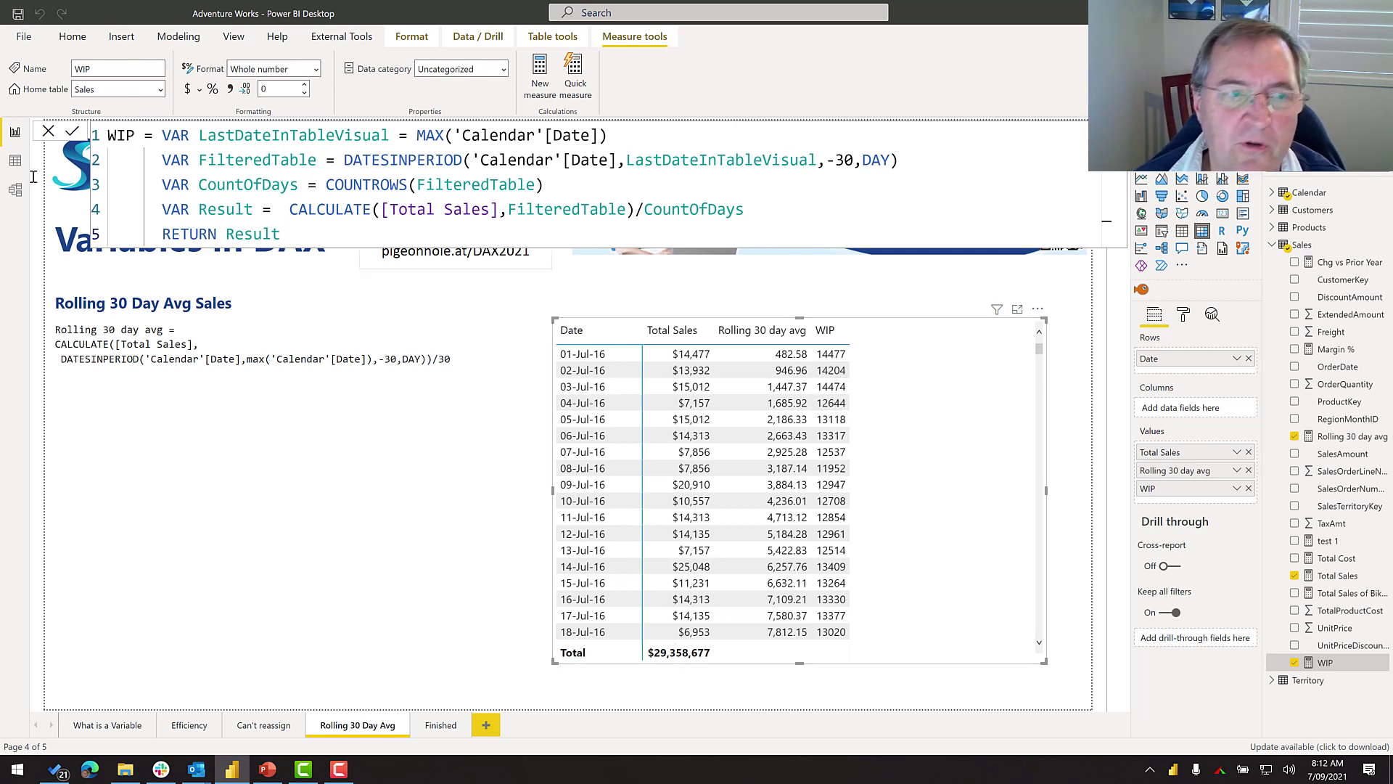
Rename the WIP measure as Rolling 30 Days VAR in its formula and commit the change.
drag(135, 136, 90, 138)
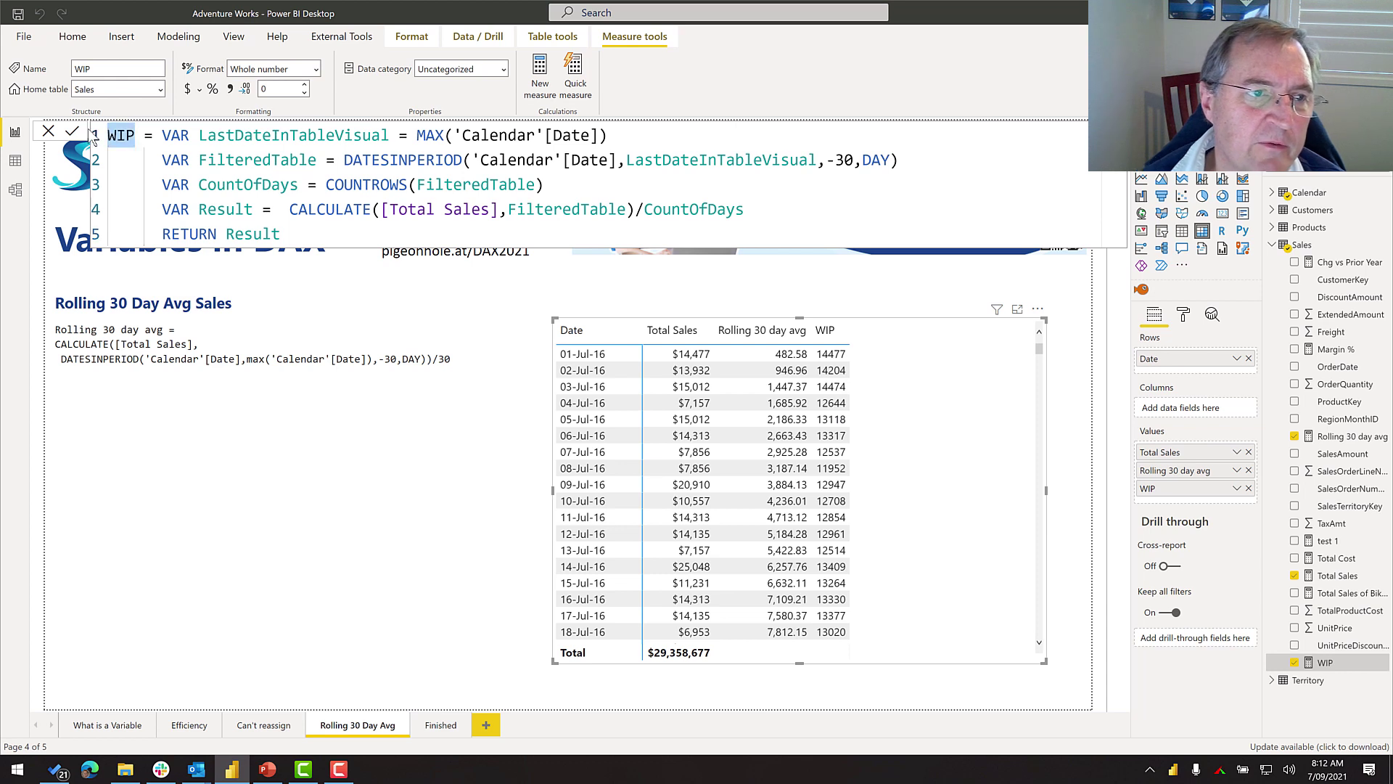
text(Rolling 30 )
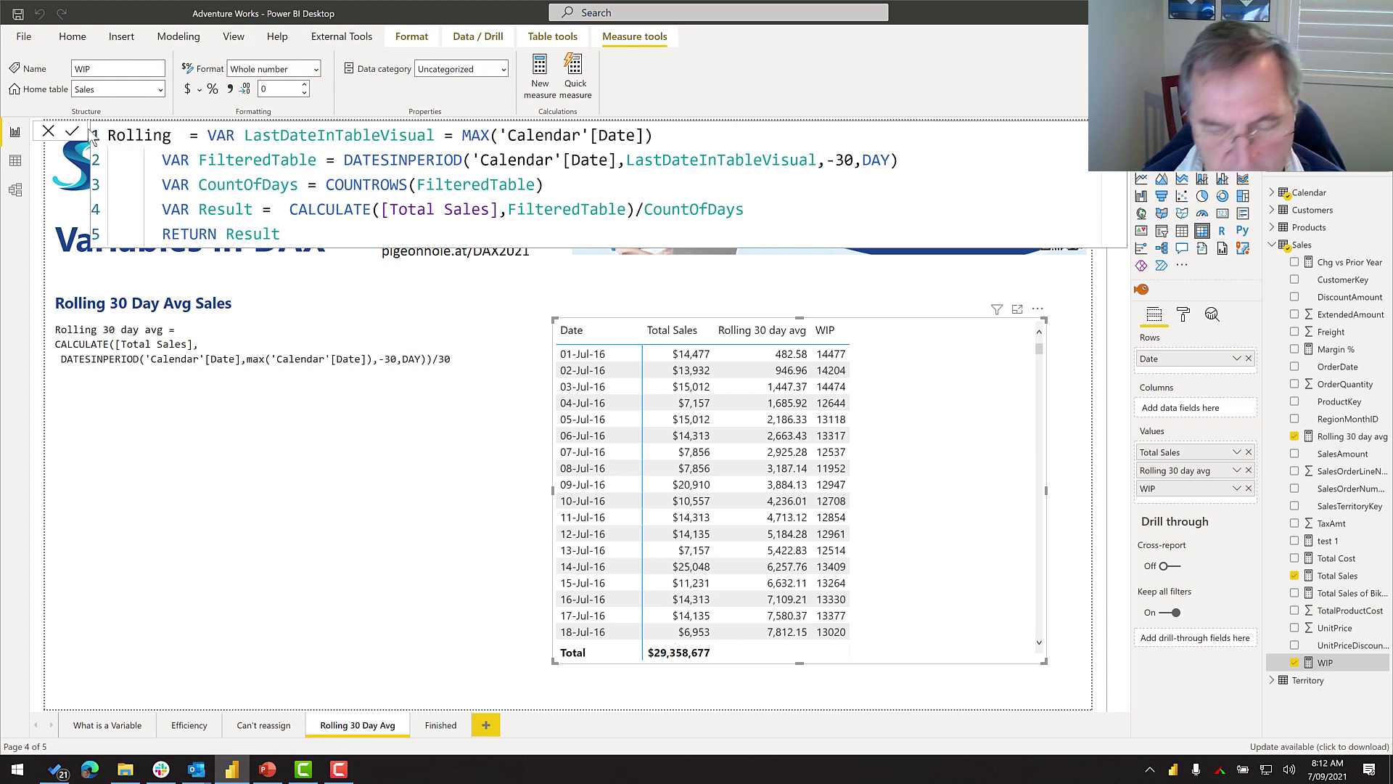
text(Days )
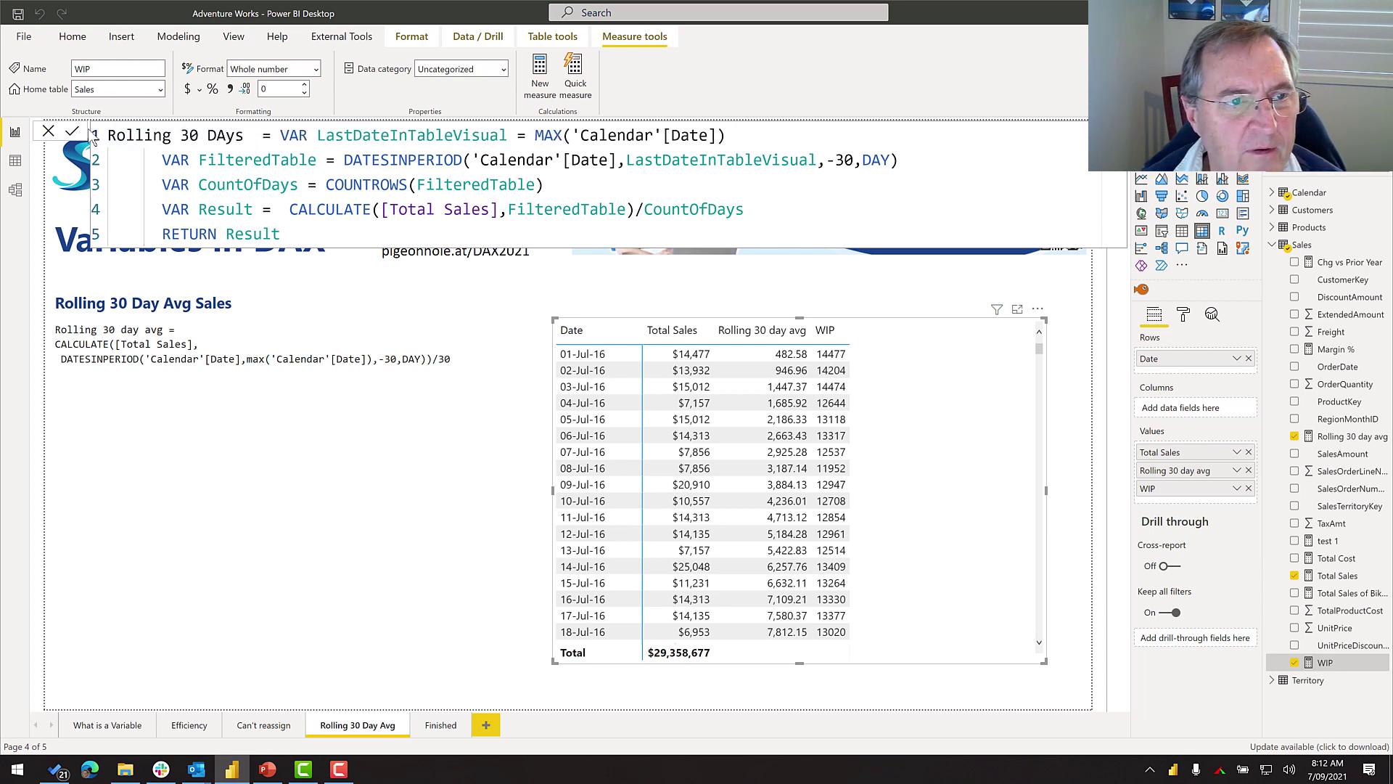
text(VE)
key(BackSpace)
text(A)
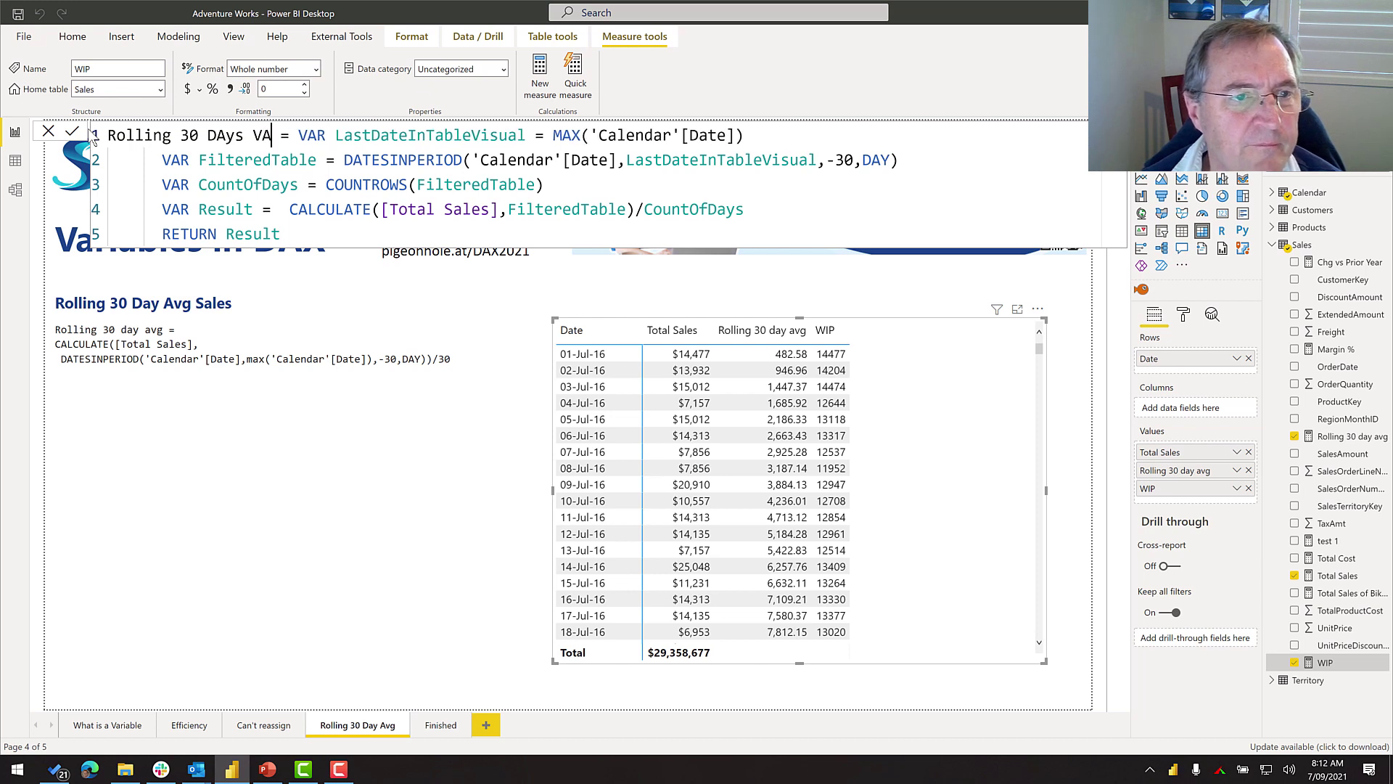
text(R)
key(Left)
key(Left)
key(Left)
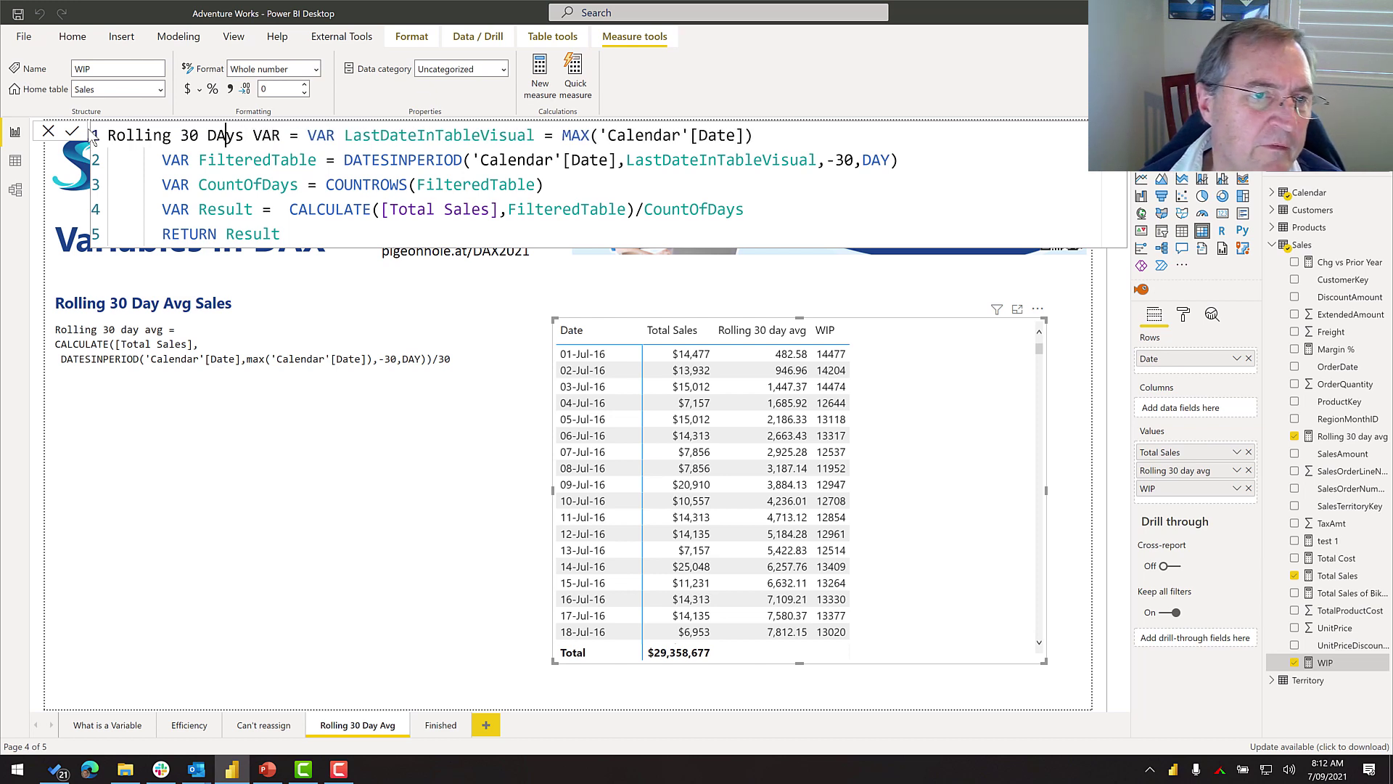
key(BackSpace)
text(a)
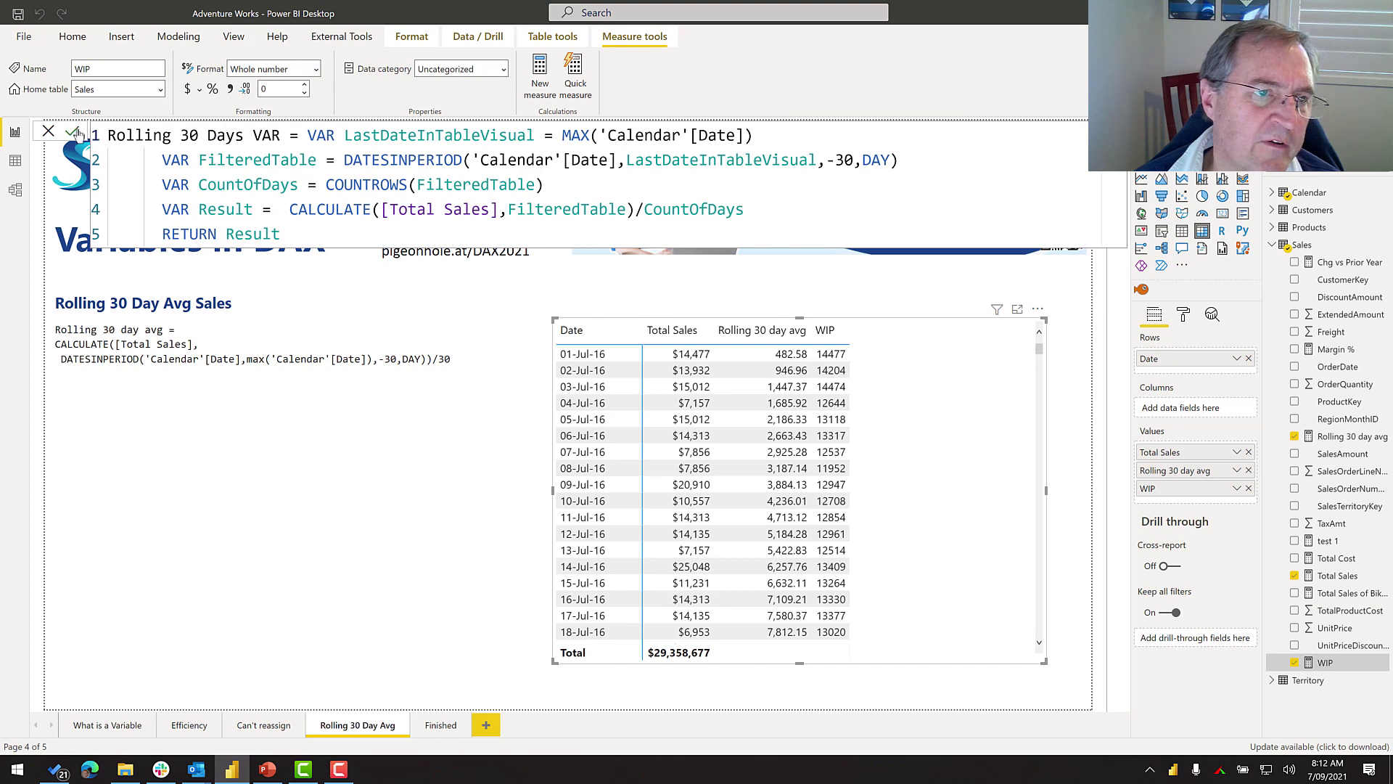
click(72, 131)
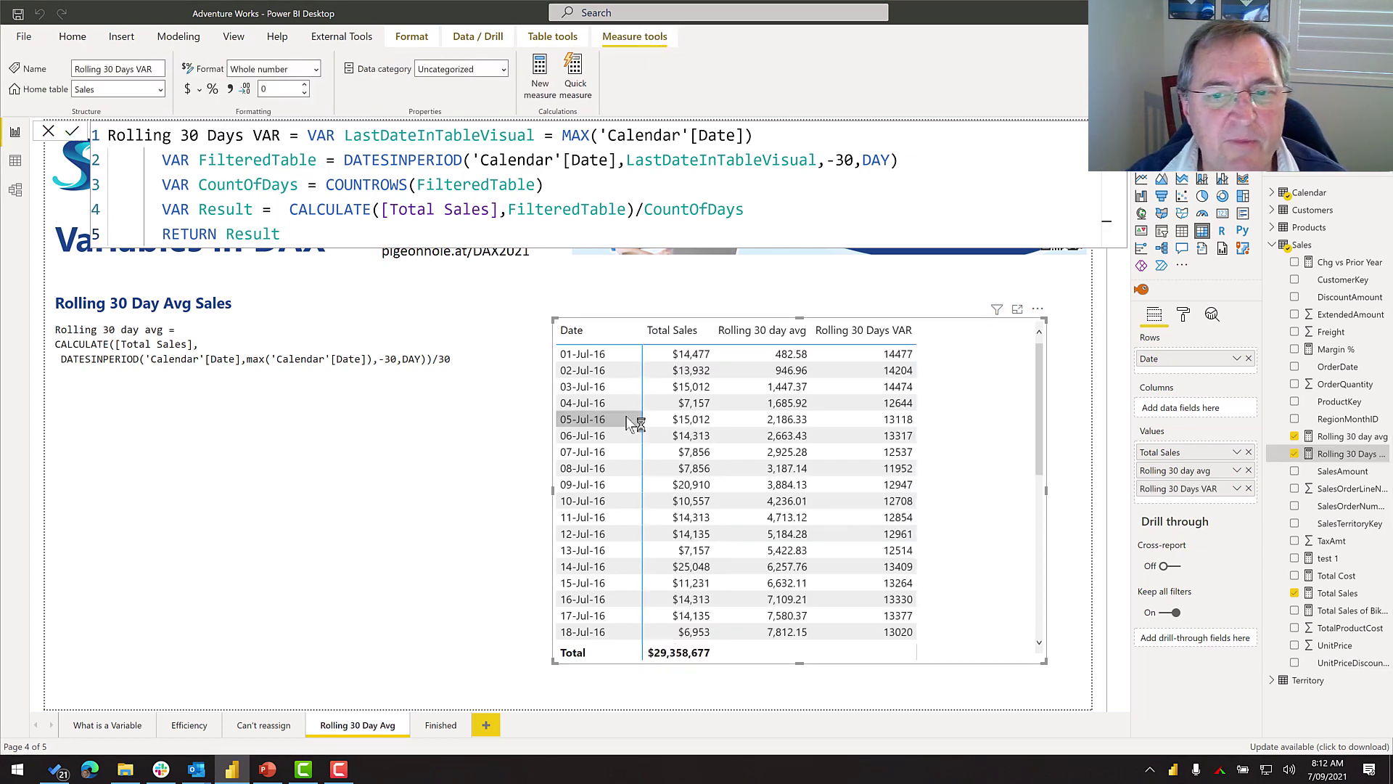
Insert Avg before VAR so the measure is named Rolling 30 Days Avg VAR, and commit the new name.
click(258, 133)
text(Avg)
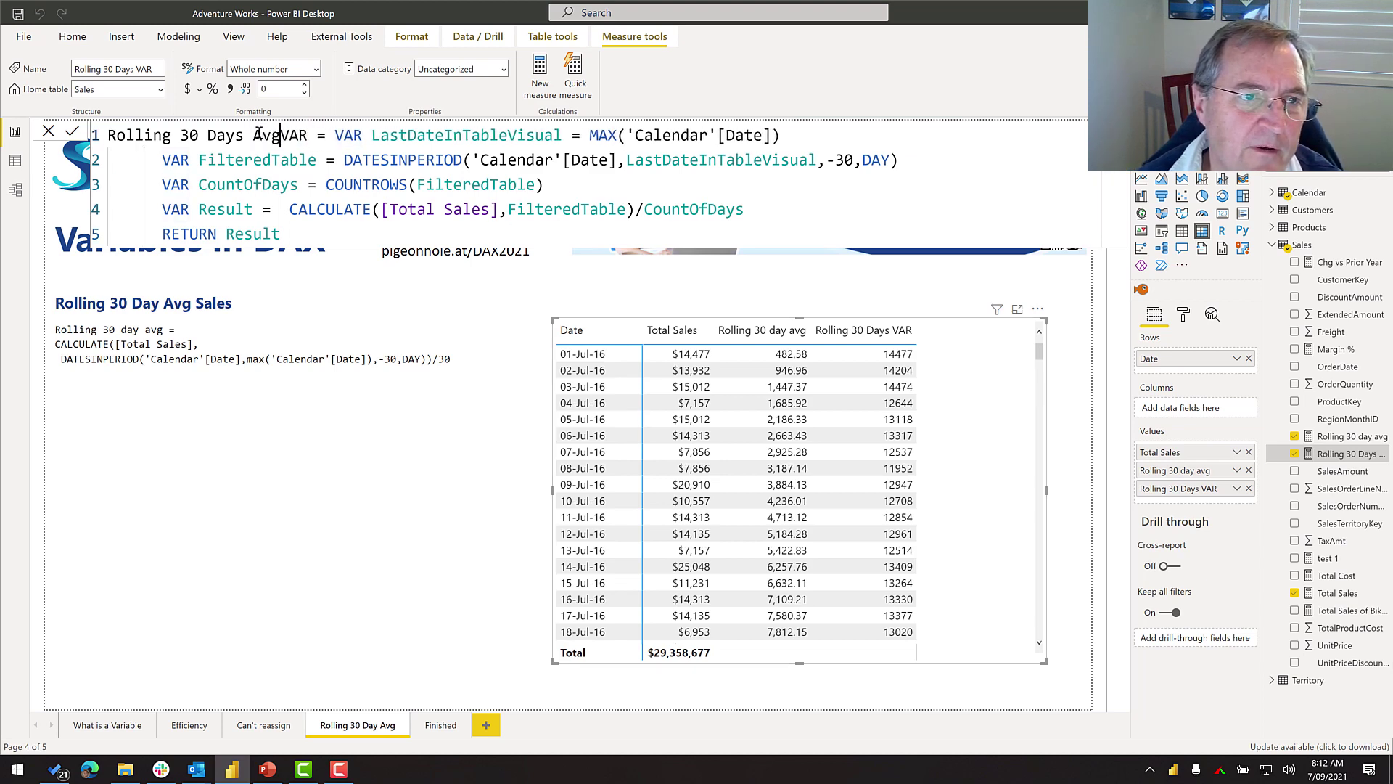
key(Return)
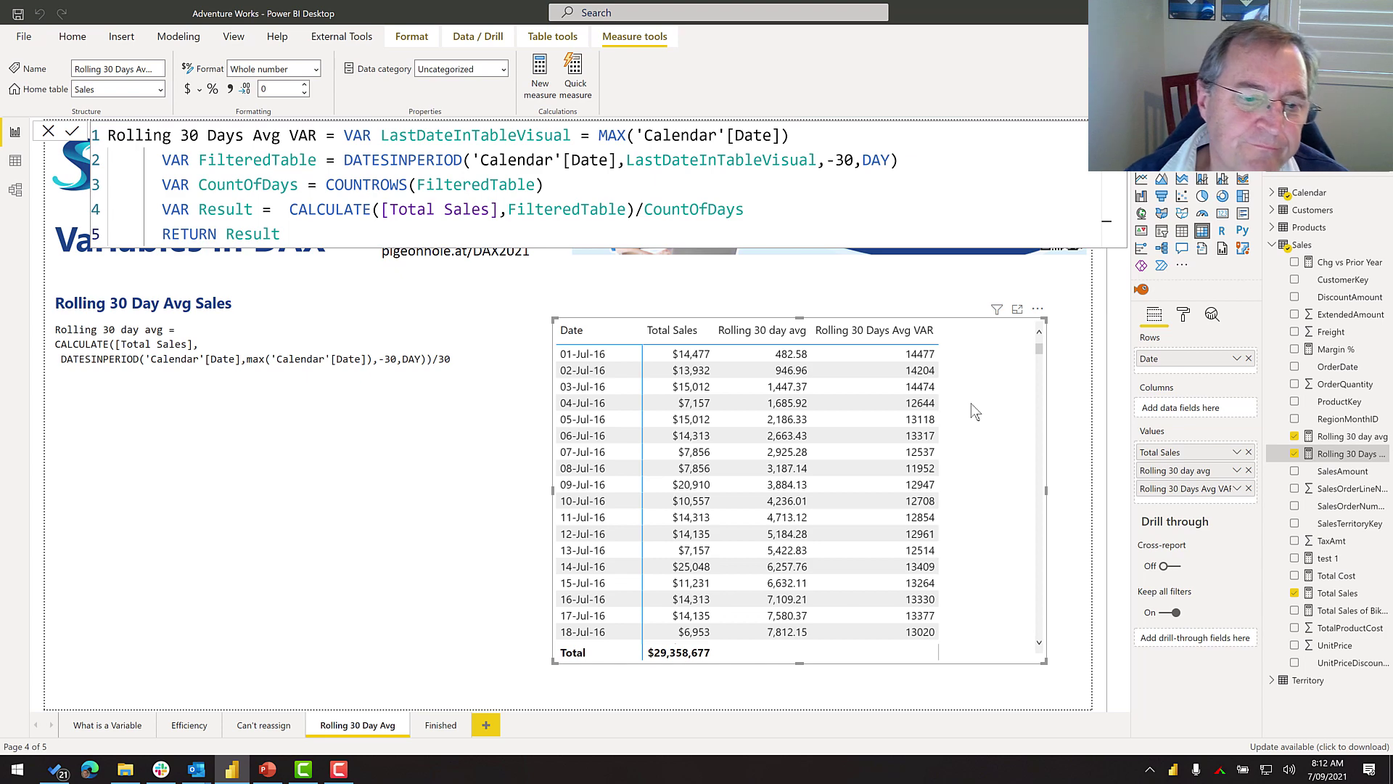
Open the Finished report page.
click(440, 724)
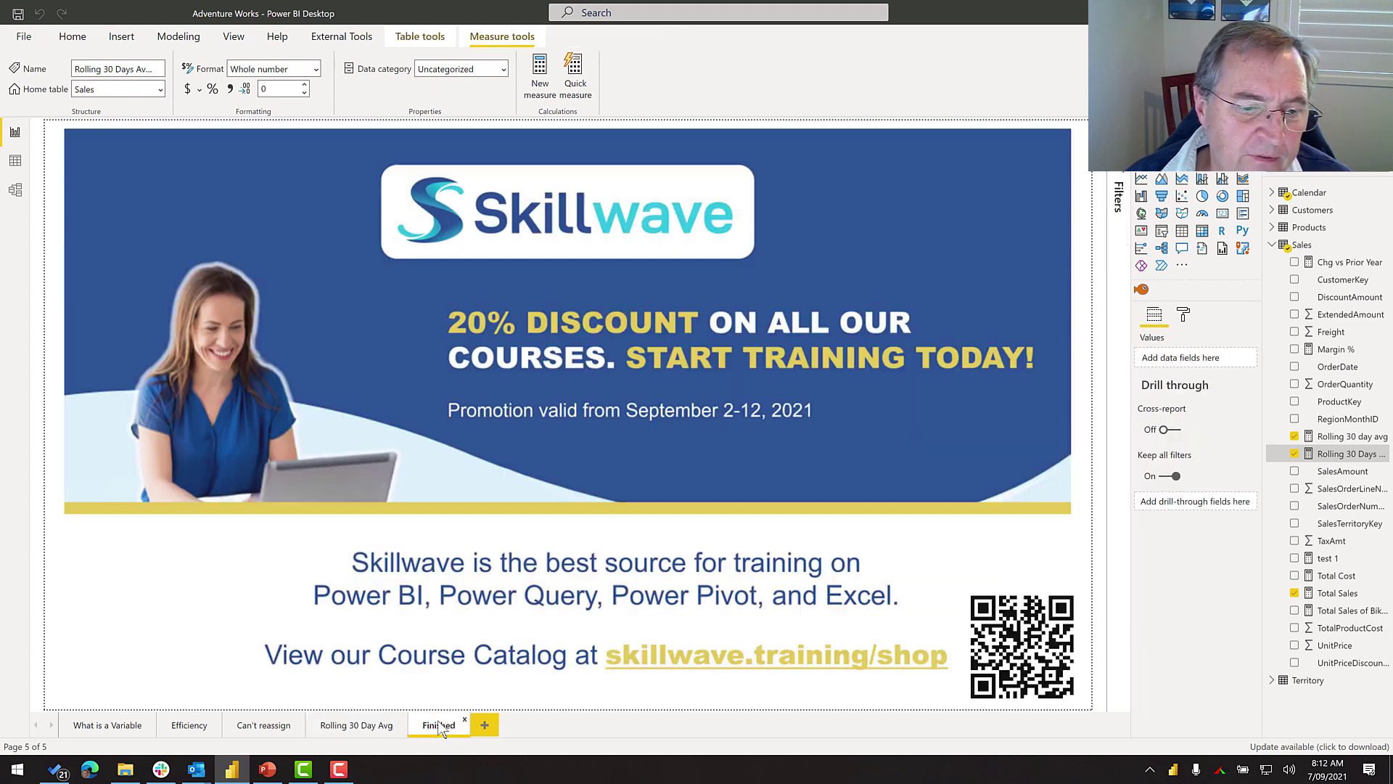